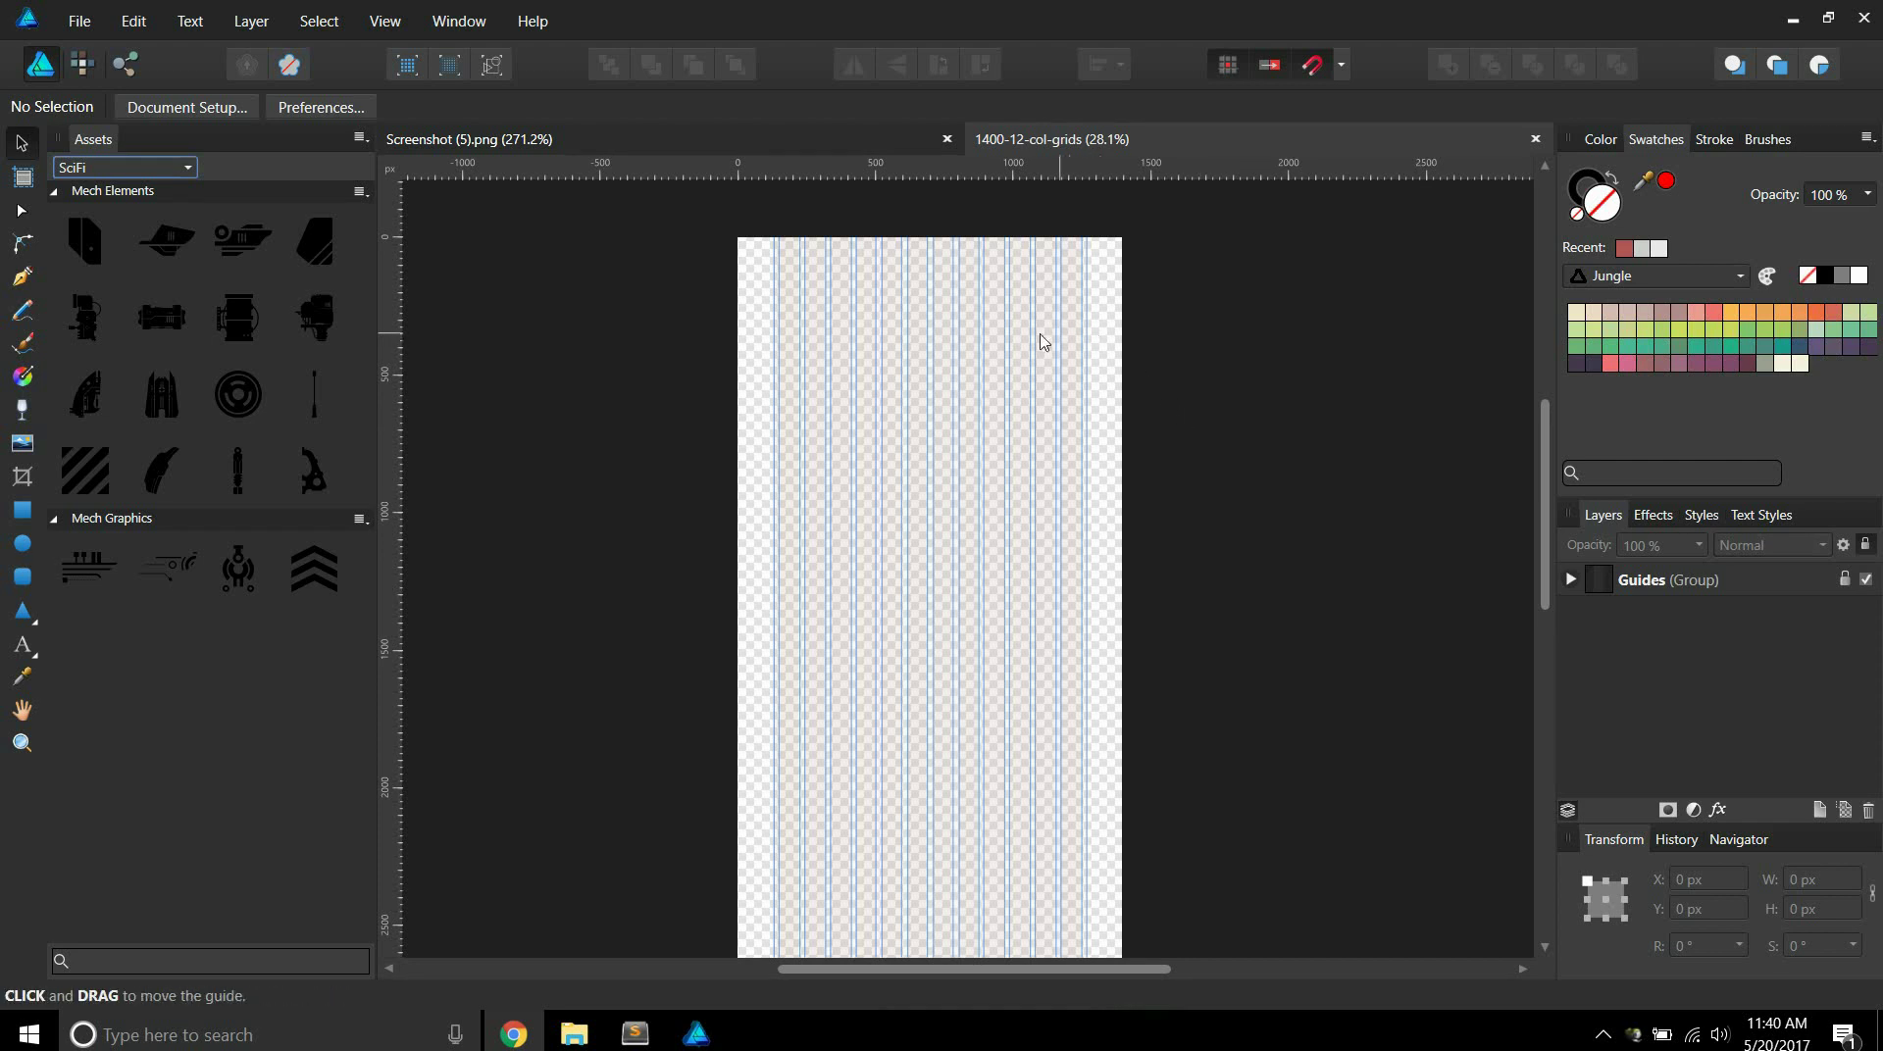
Switch to Chrome and review the YouTube video on building a web page grid, including its comments about the Guides Manager.
click(513, 1034)
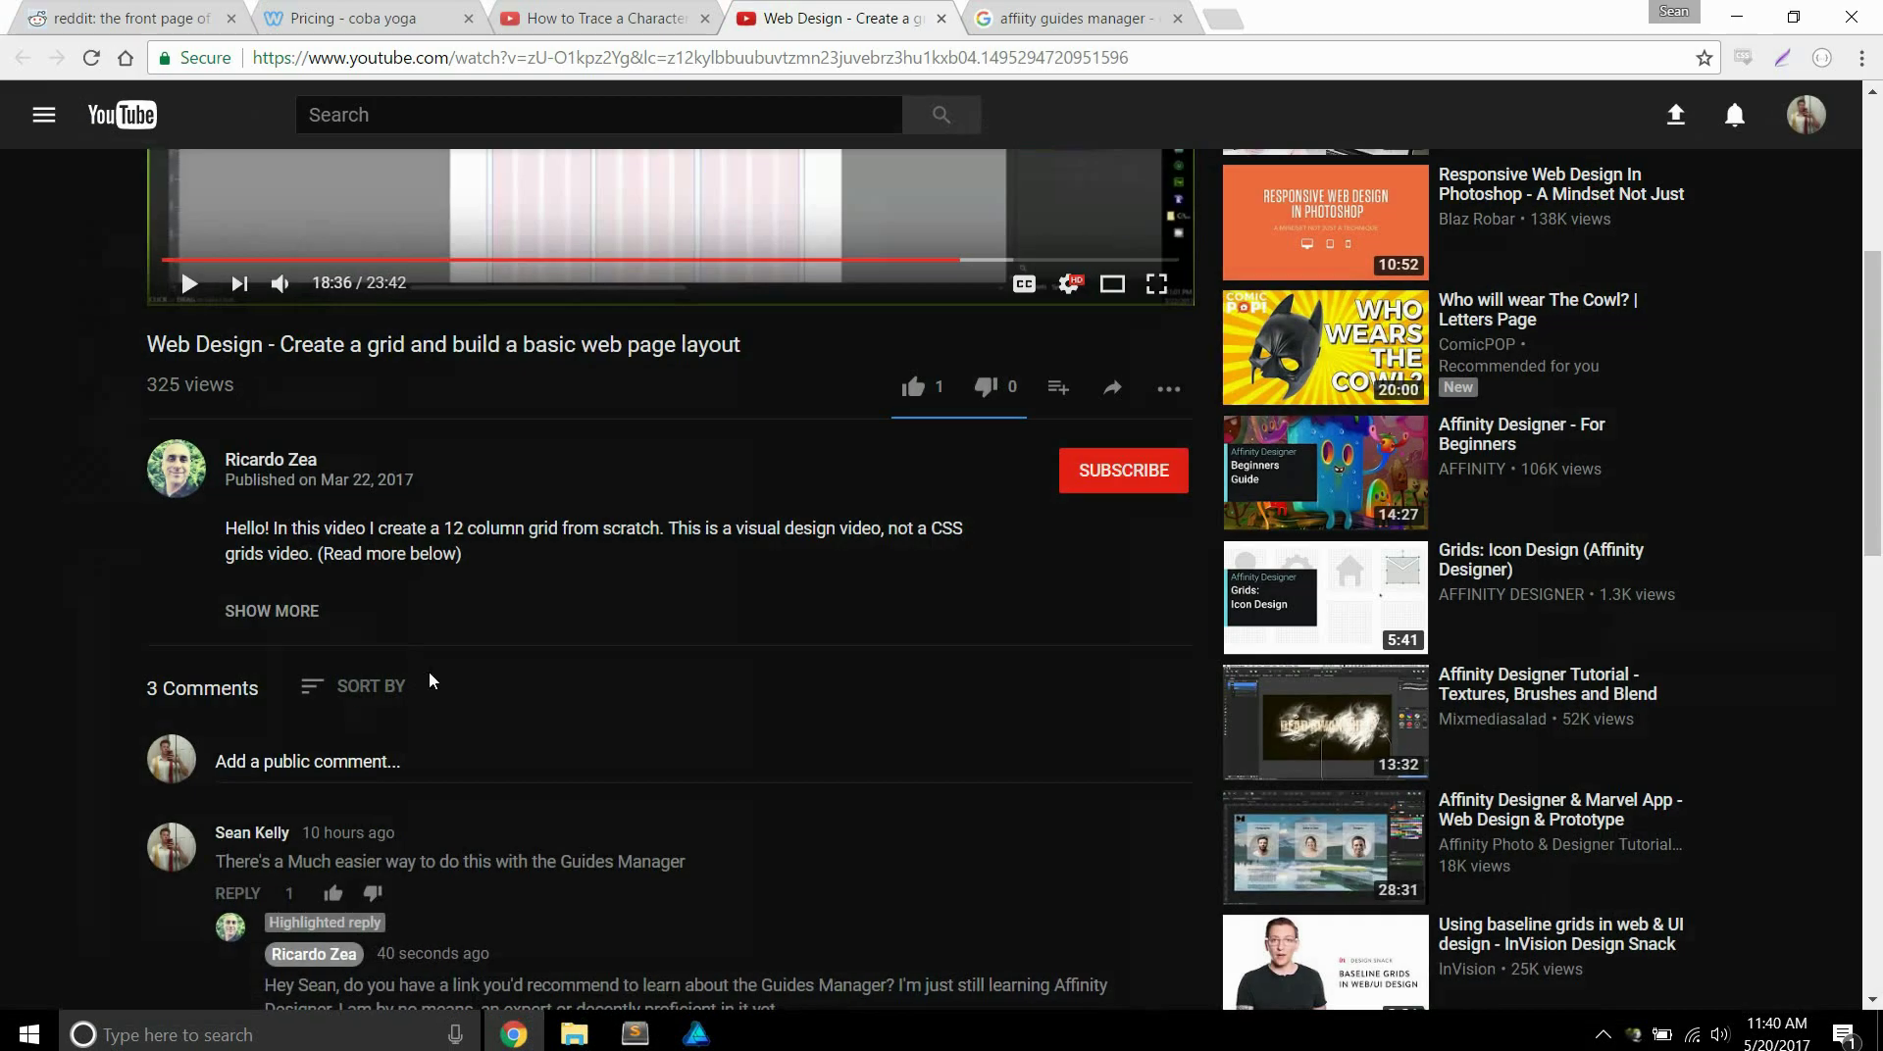
scroll(289, 474, up, 5)
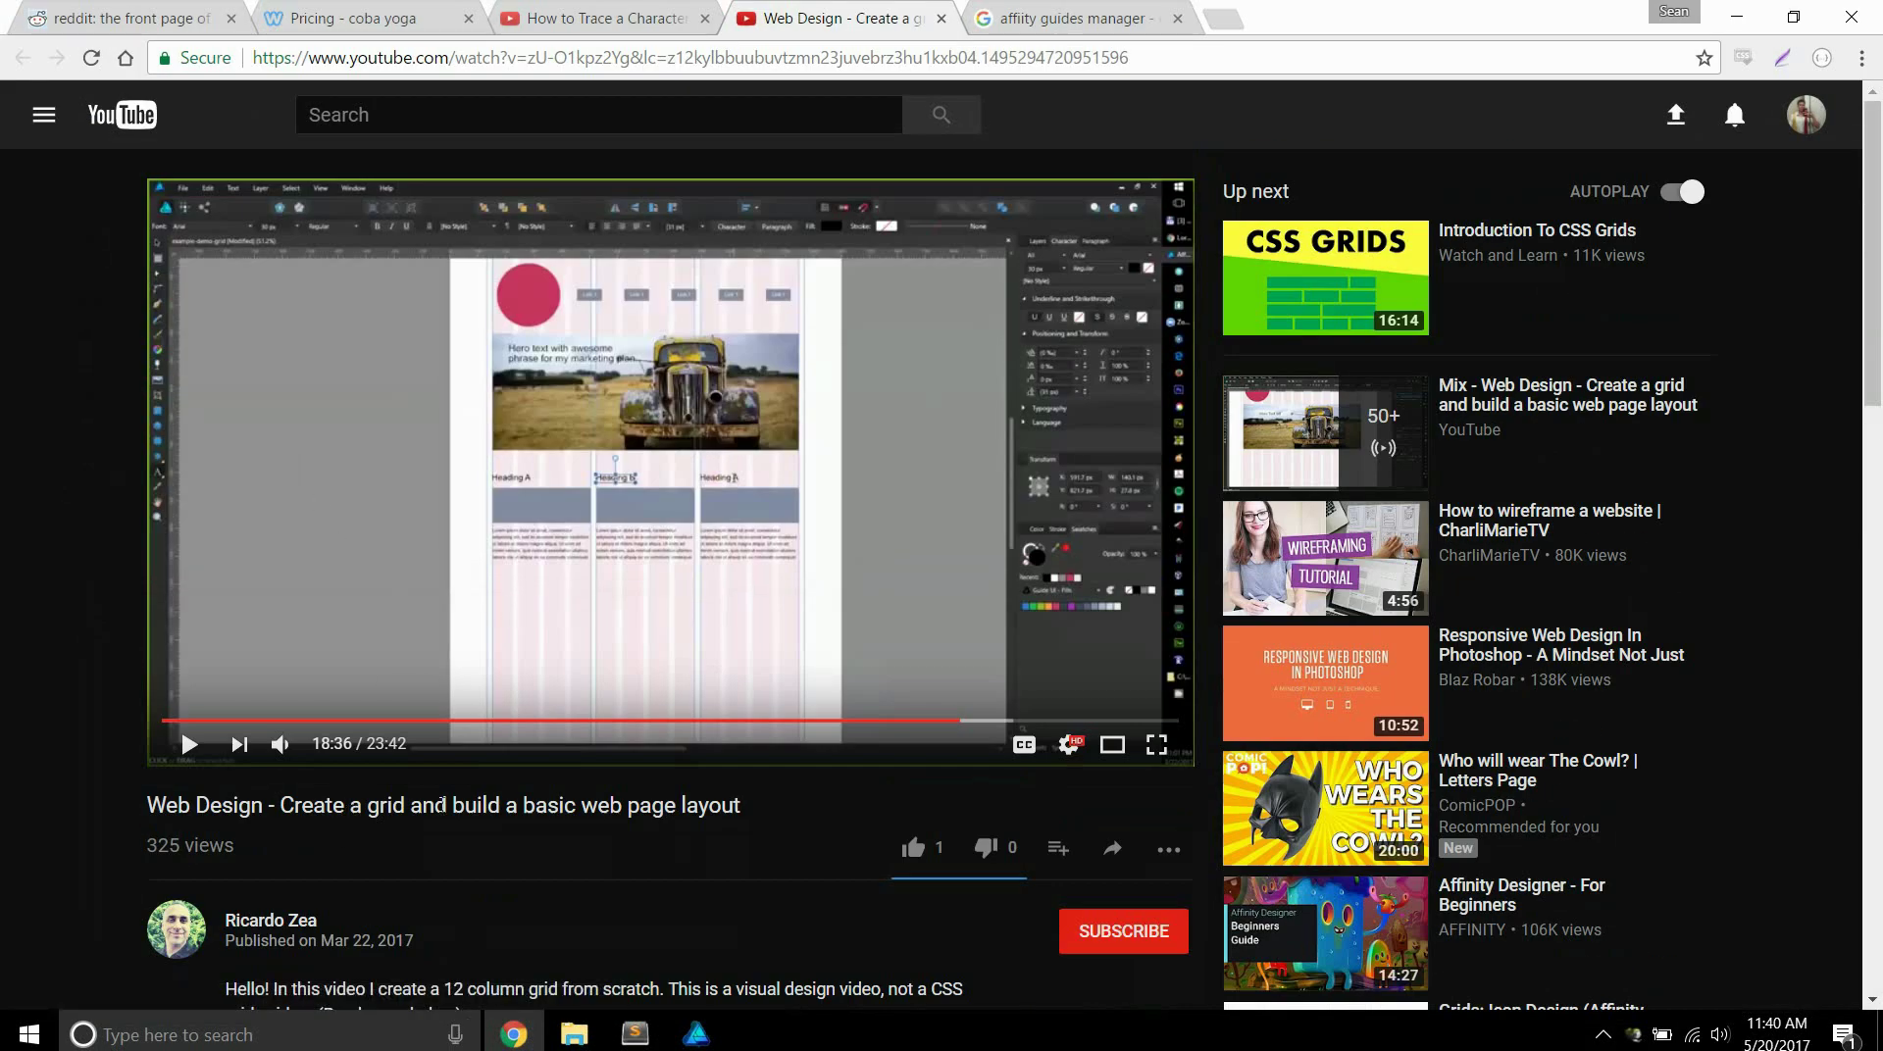
drag(525, 807, 739, 807)
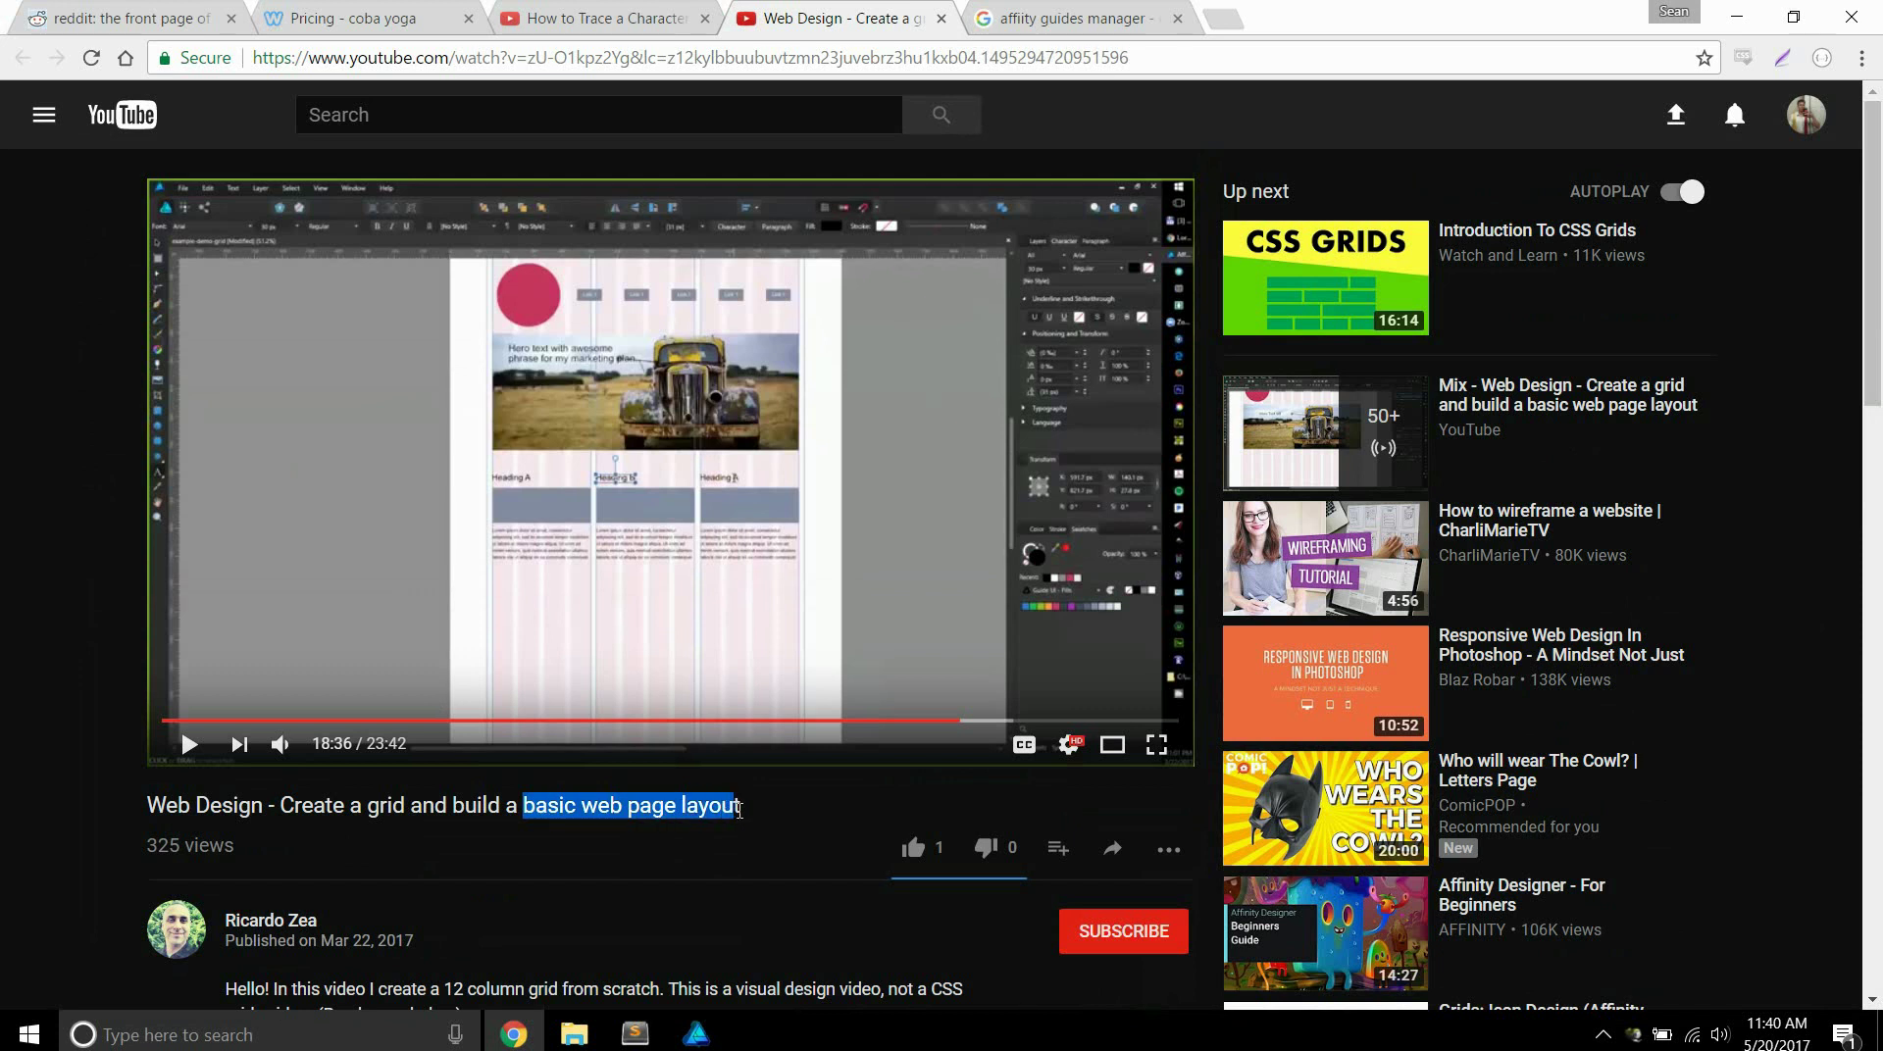
scroll(740, 807, down, 5)
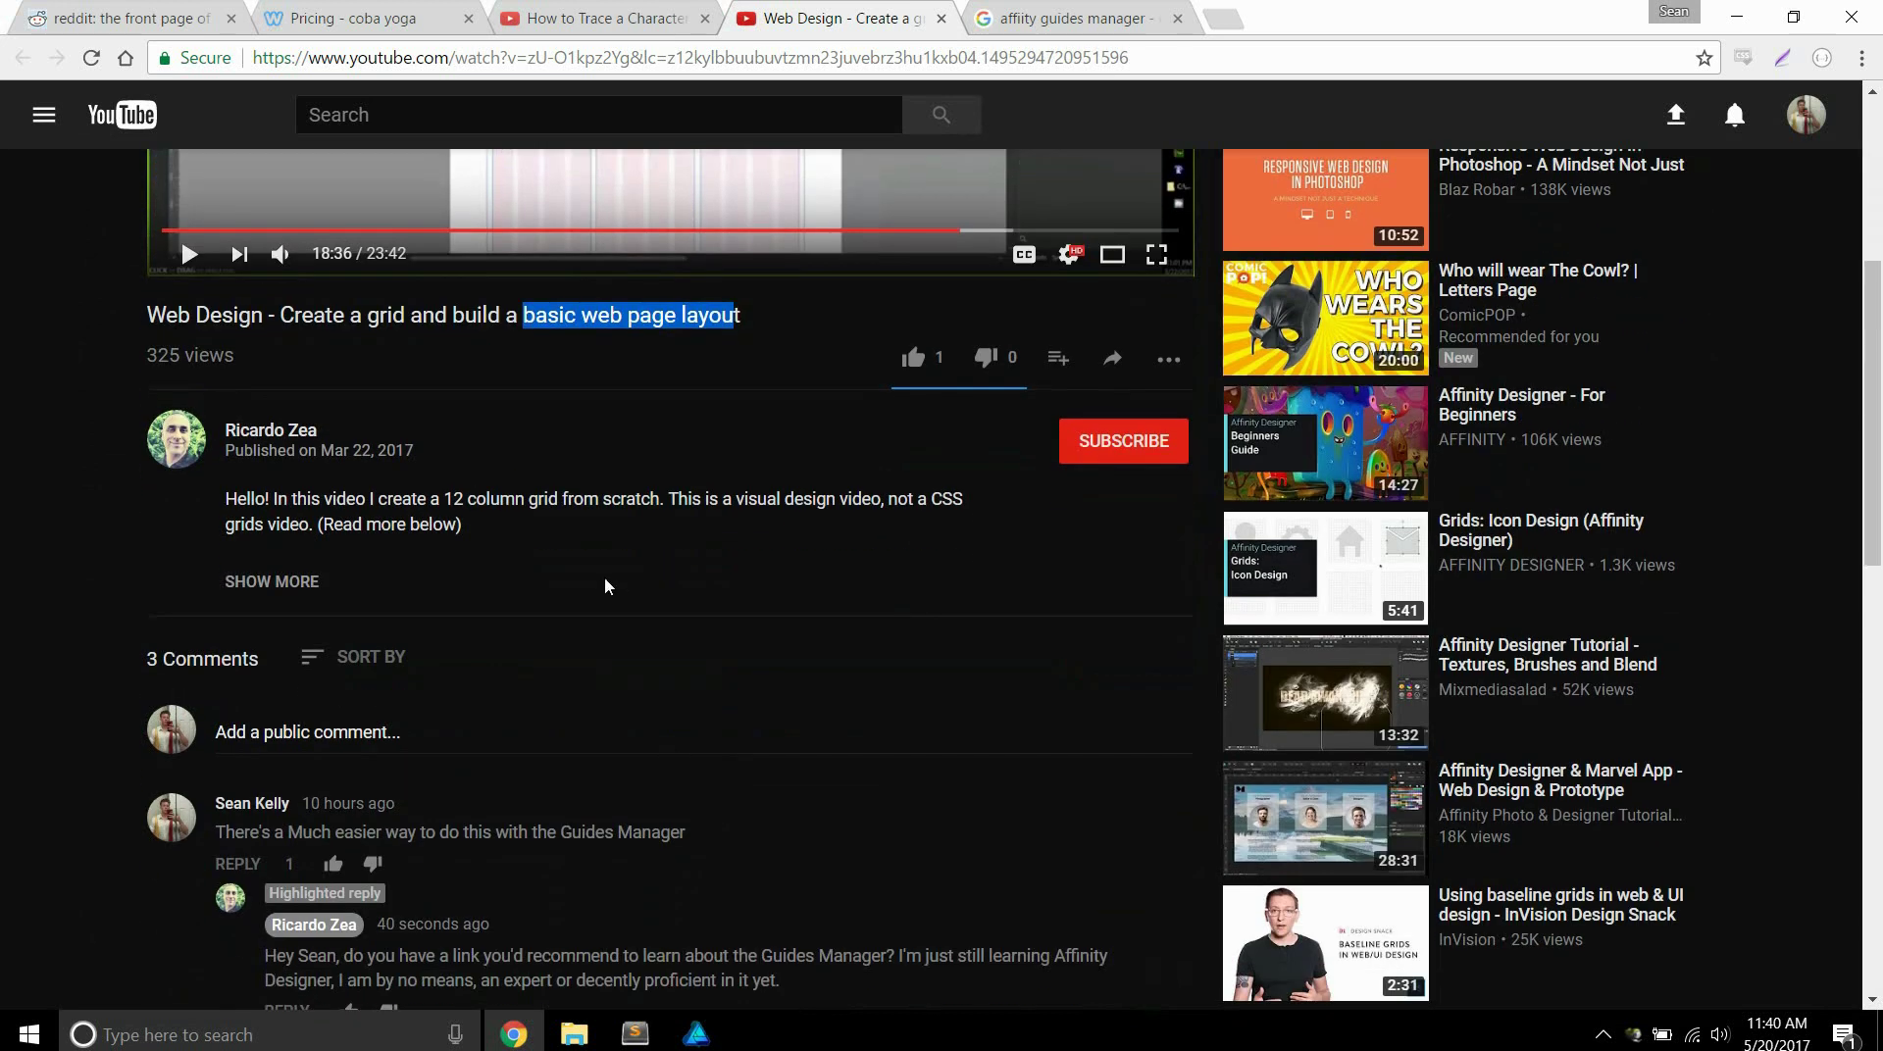
scroll(603, 585, down, 2)
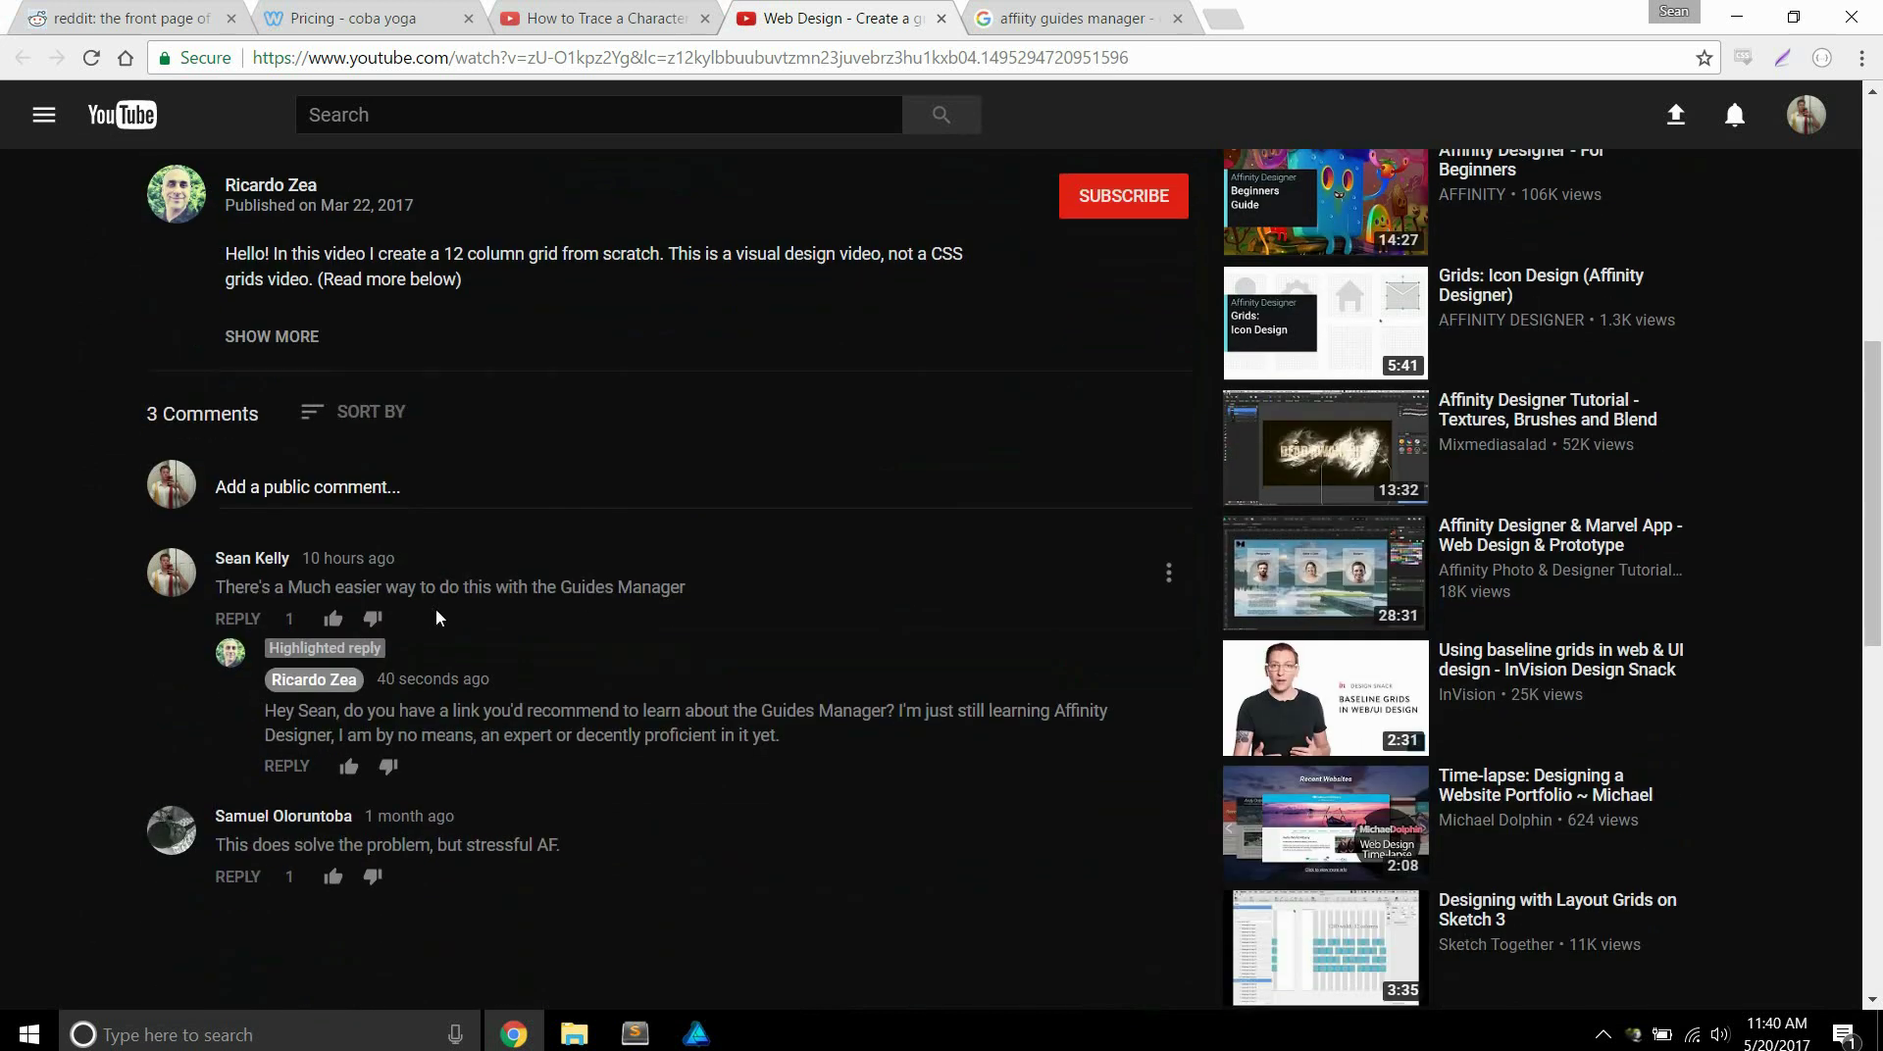
drag(560, 587, 697, 586)
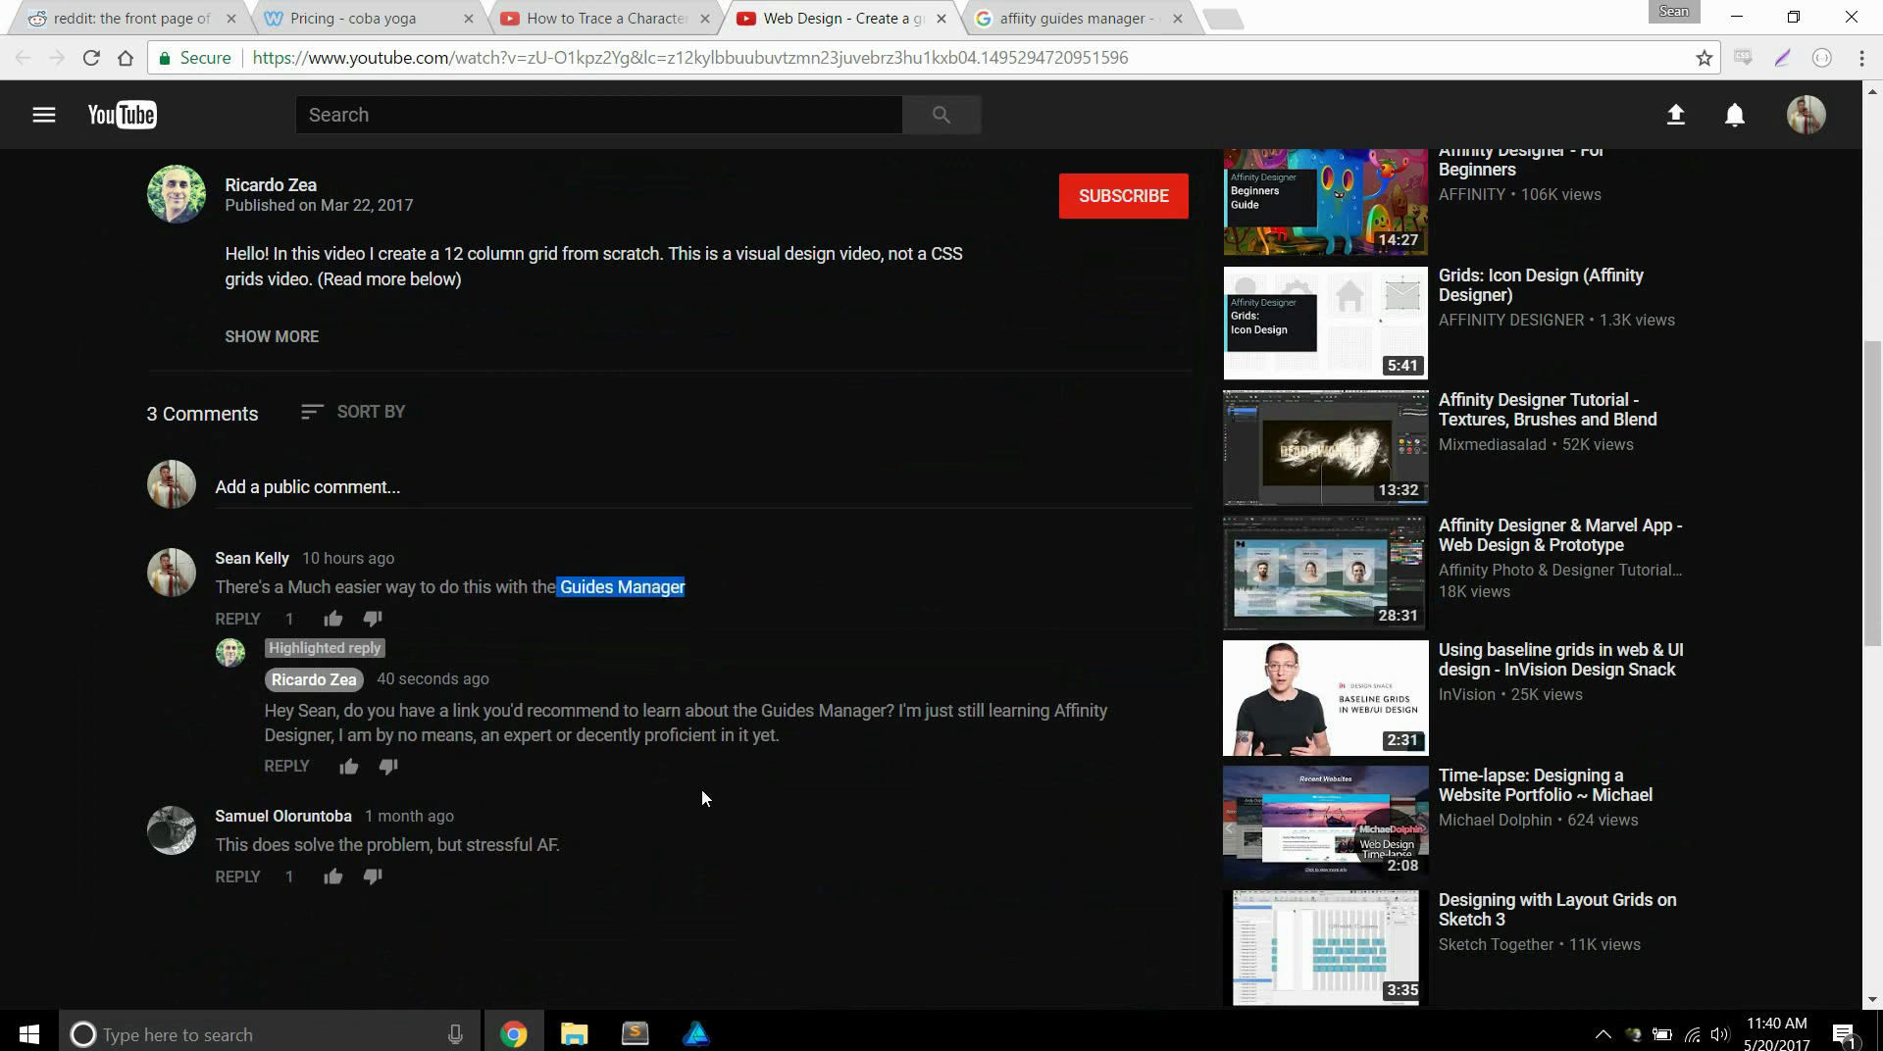
double_click(461, 708)
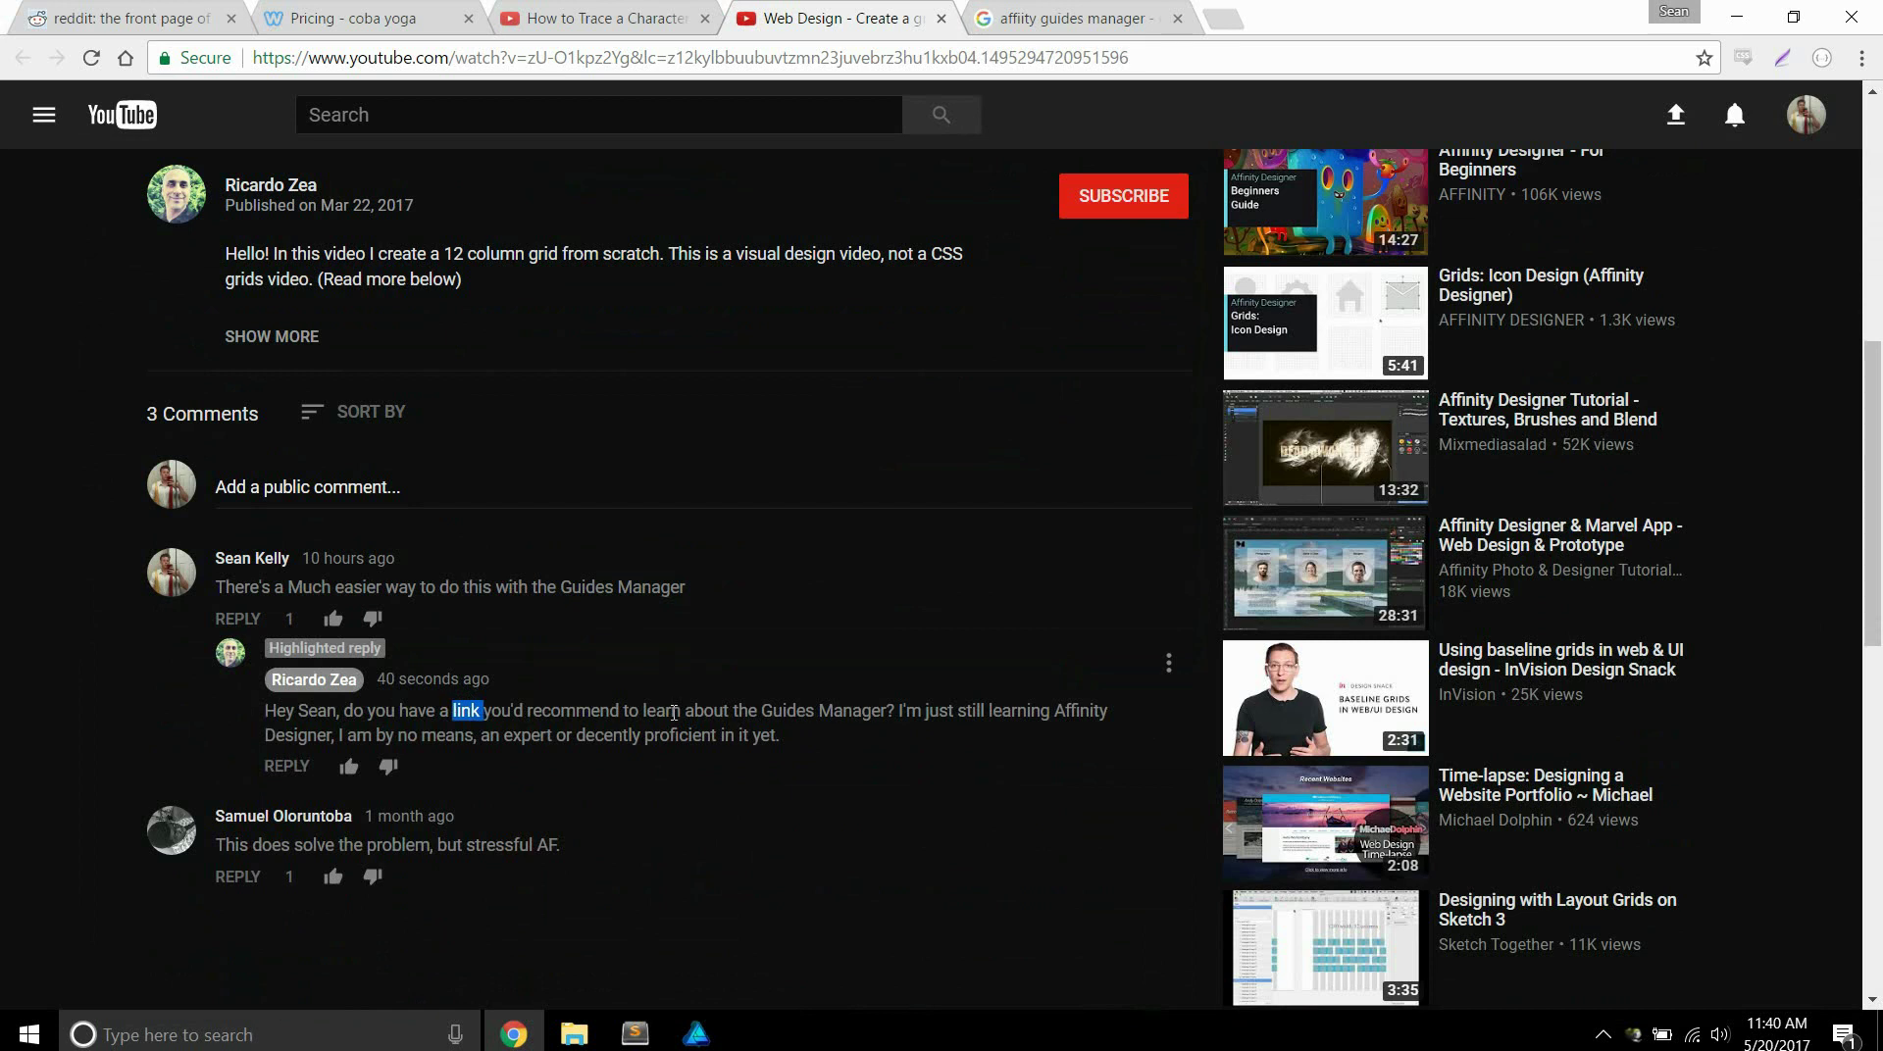
Look through the Google results for the Guides Manager and the Affinity forum topic on highlighting a selected guide, ending on the YouTube video.
scroll(746, 392, up, 8)
click(1036, 10)
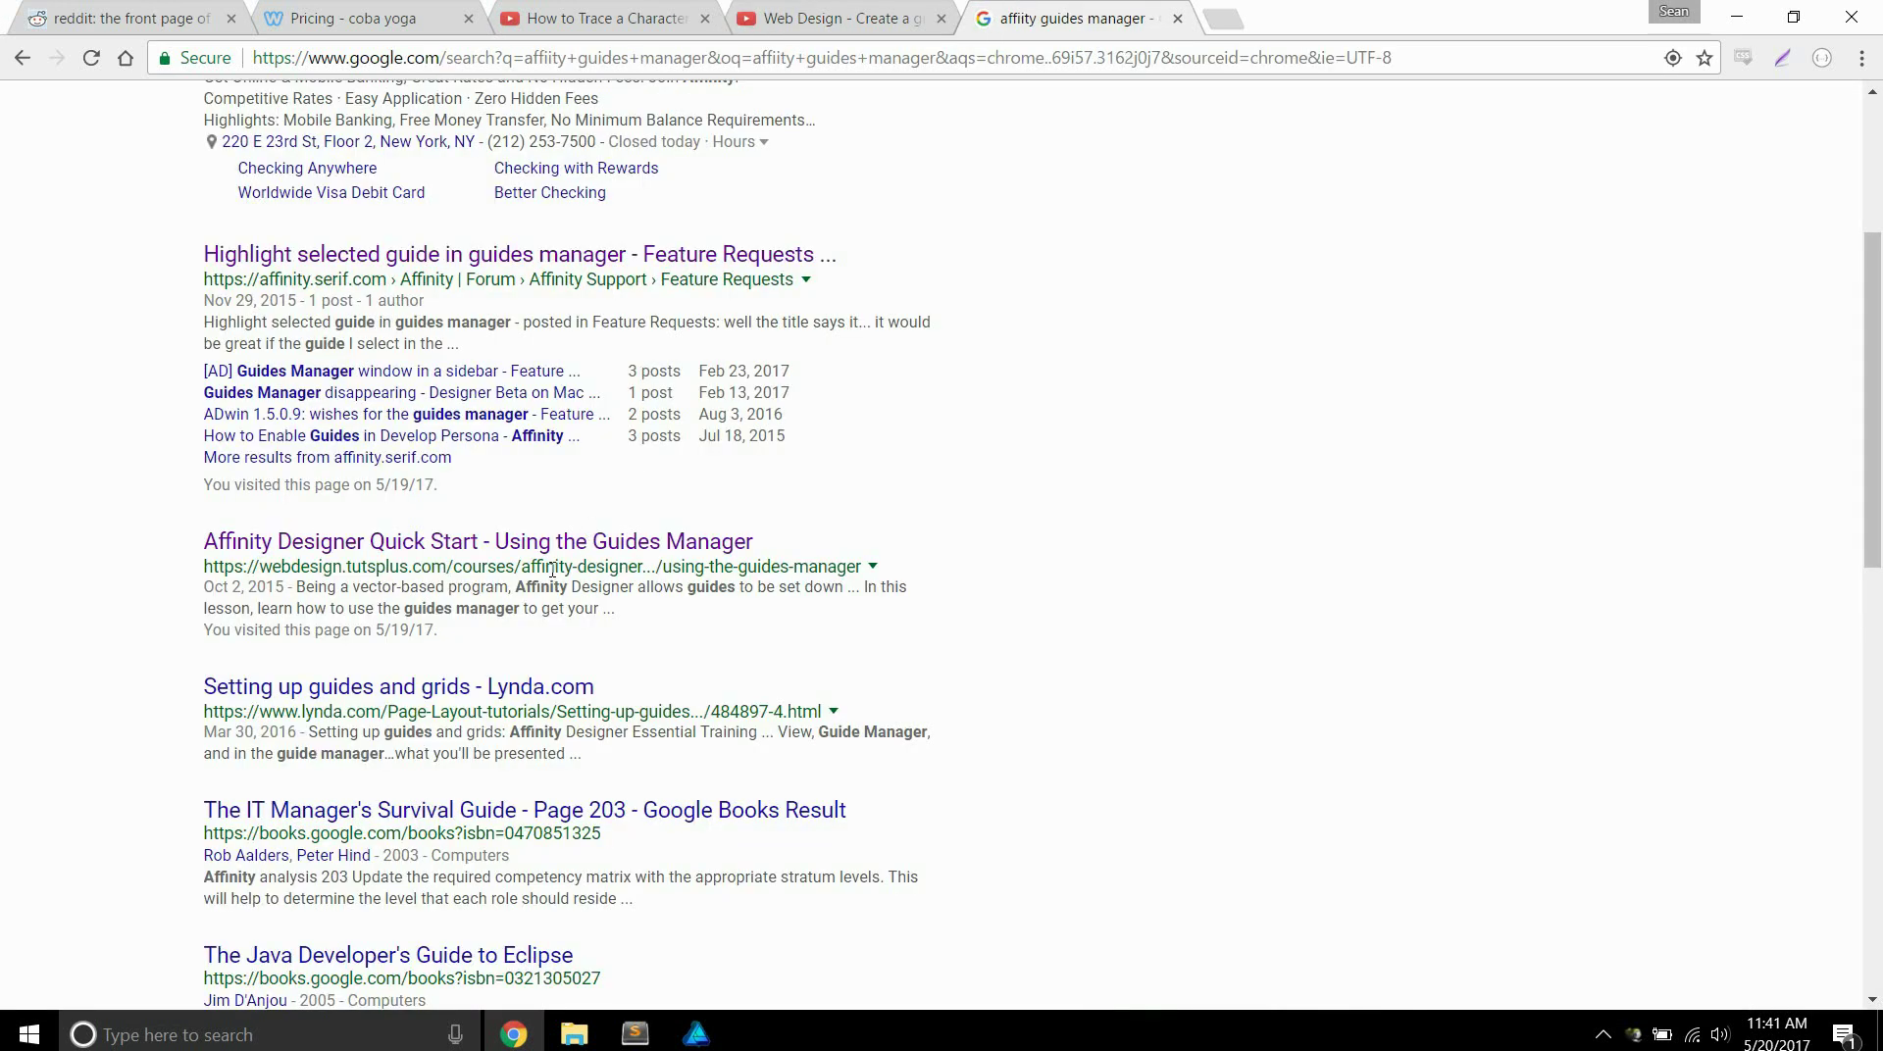
scroll(552, 569, up, 4)
scroll(506, 500, down, 1)
click(506, 500)
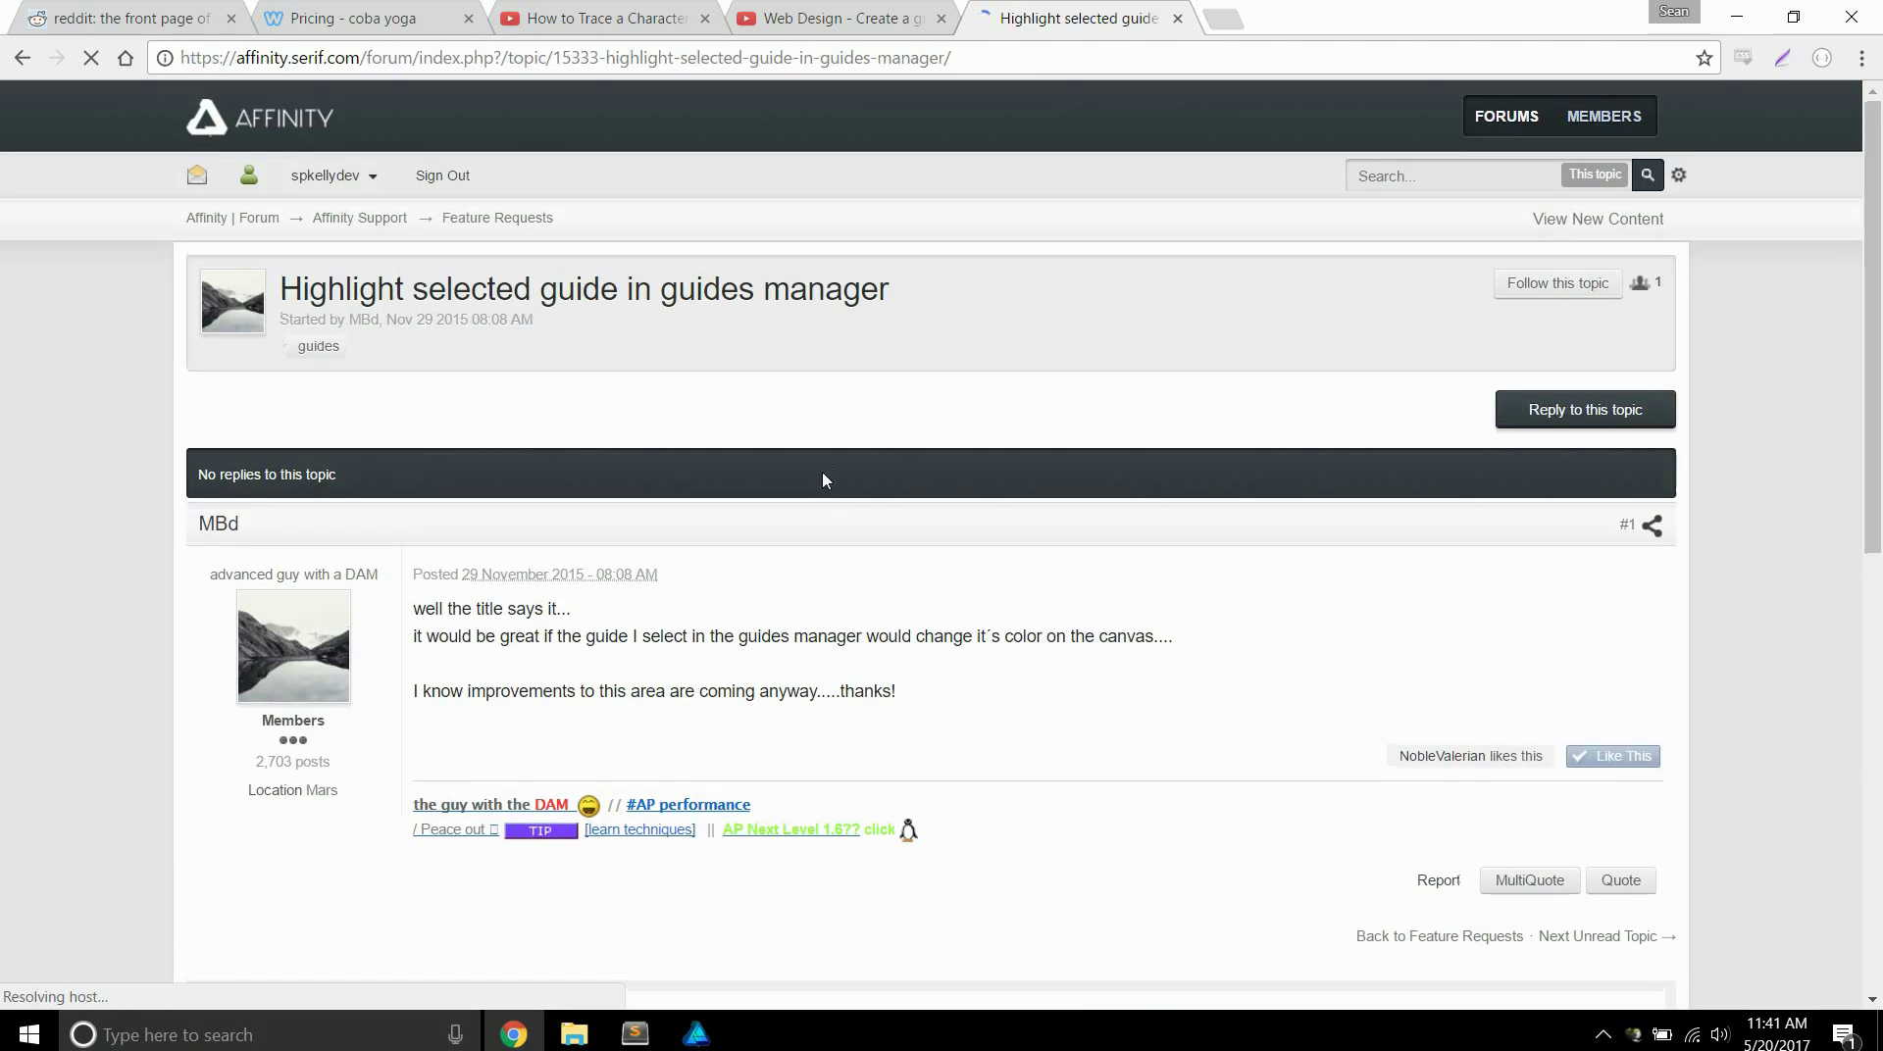
click(791, 8)
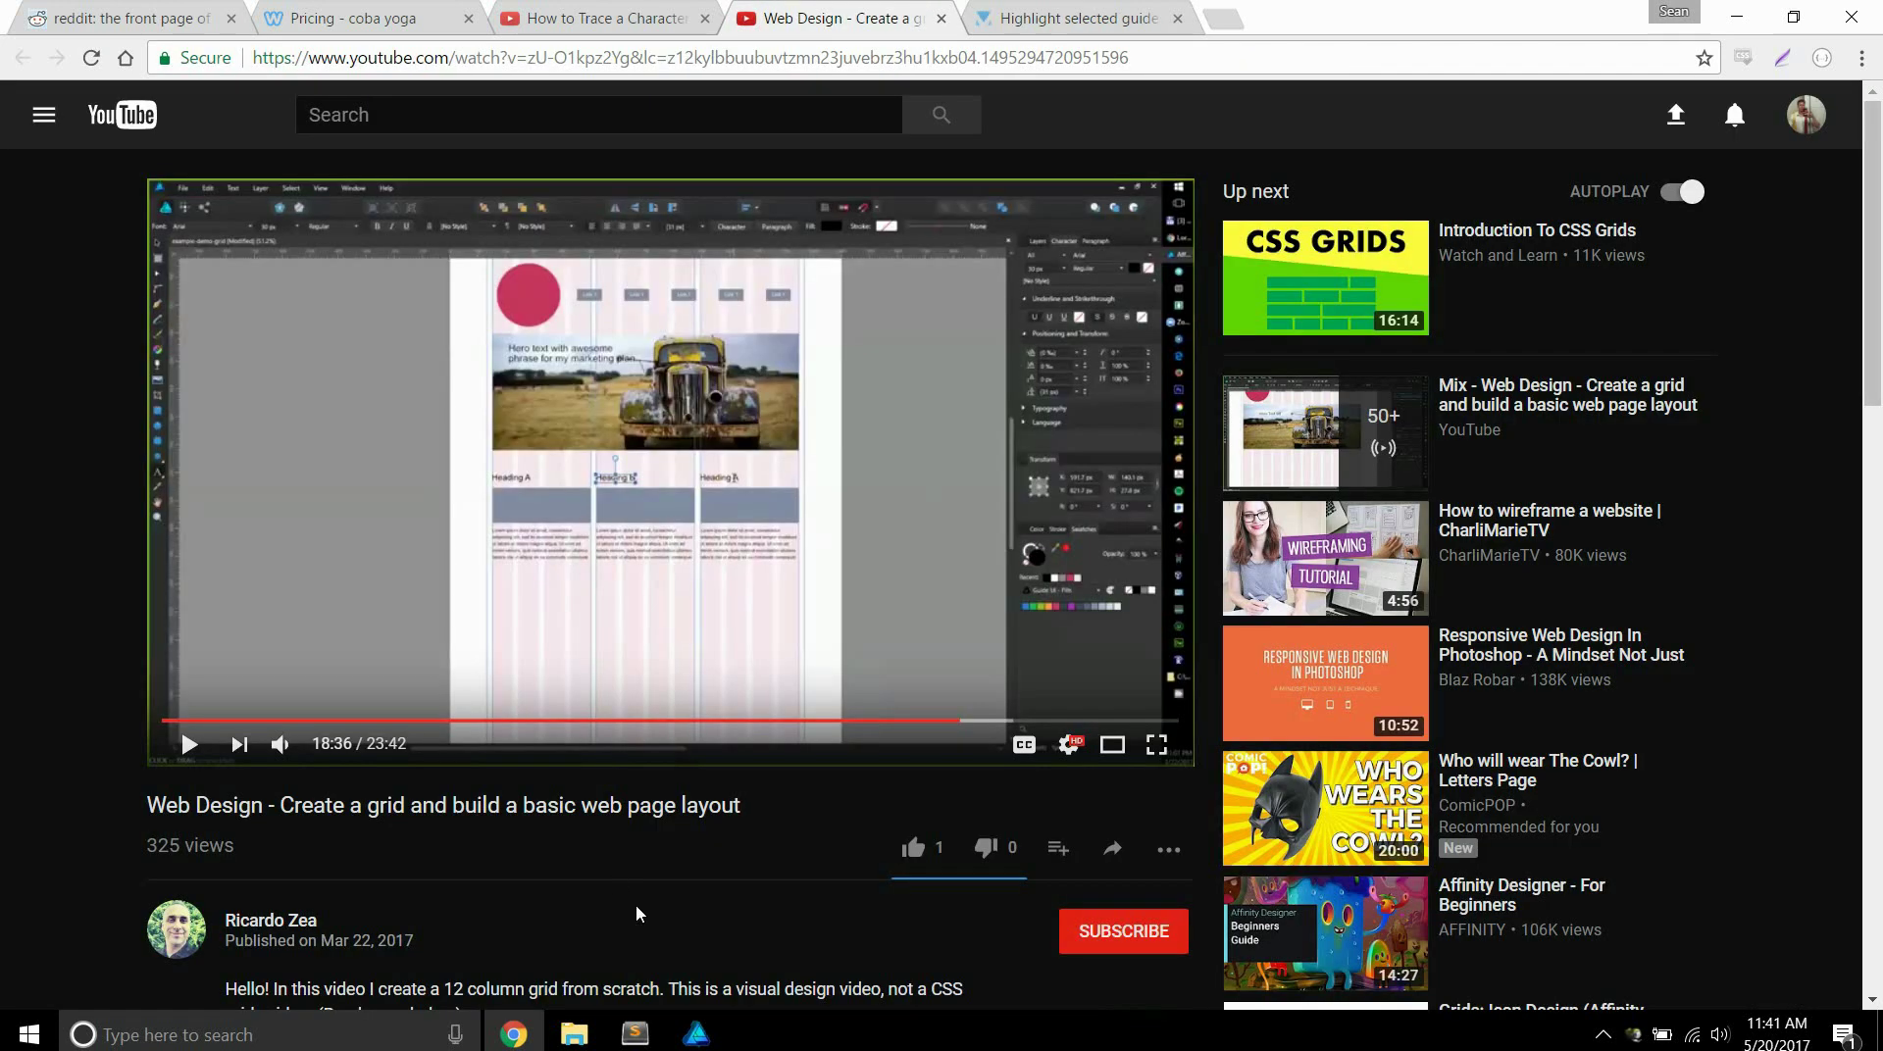
Switch to Affinity Designer and inspect the column guides in the 1400-12-col-grids document.
click(697, 1033)
scroll(997, 434, up, 3)
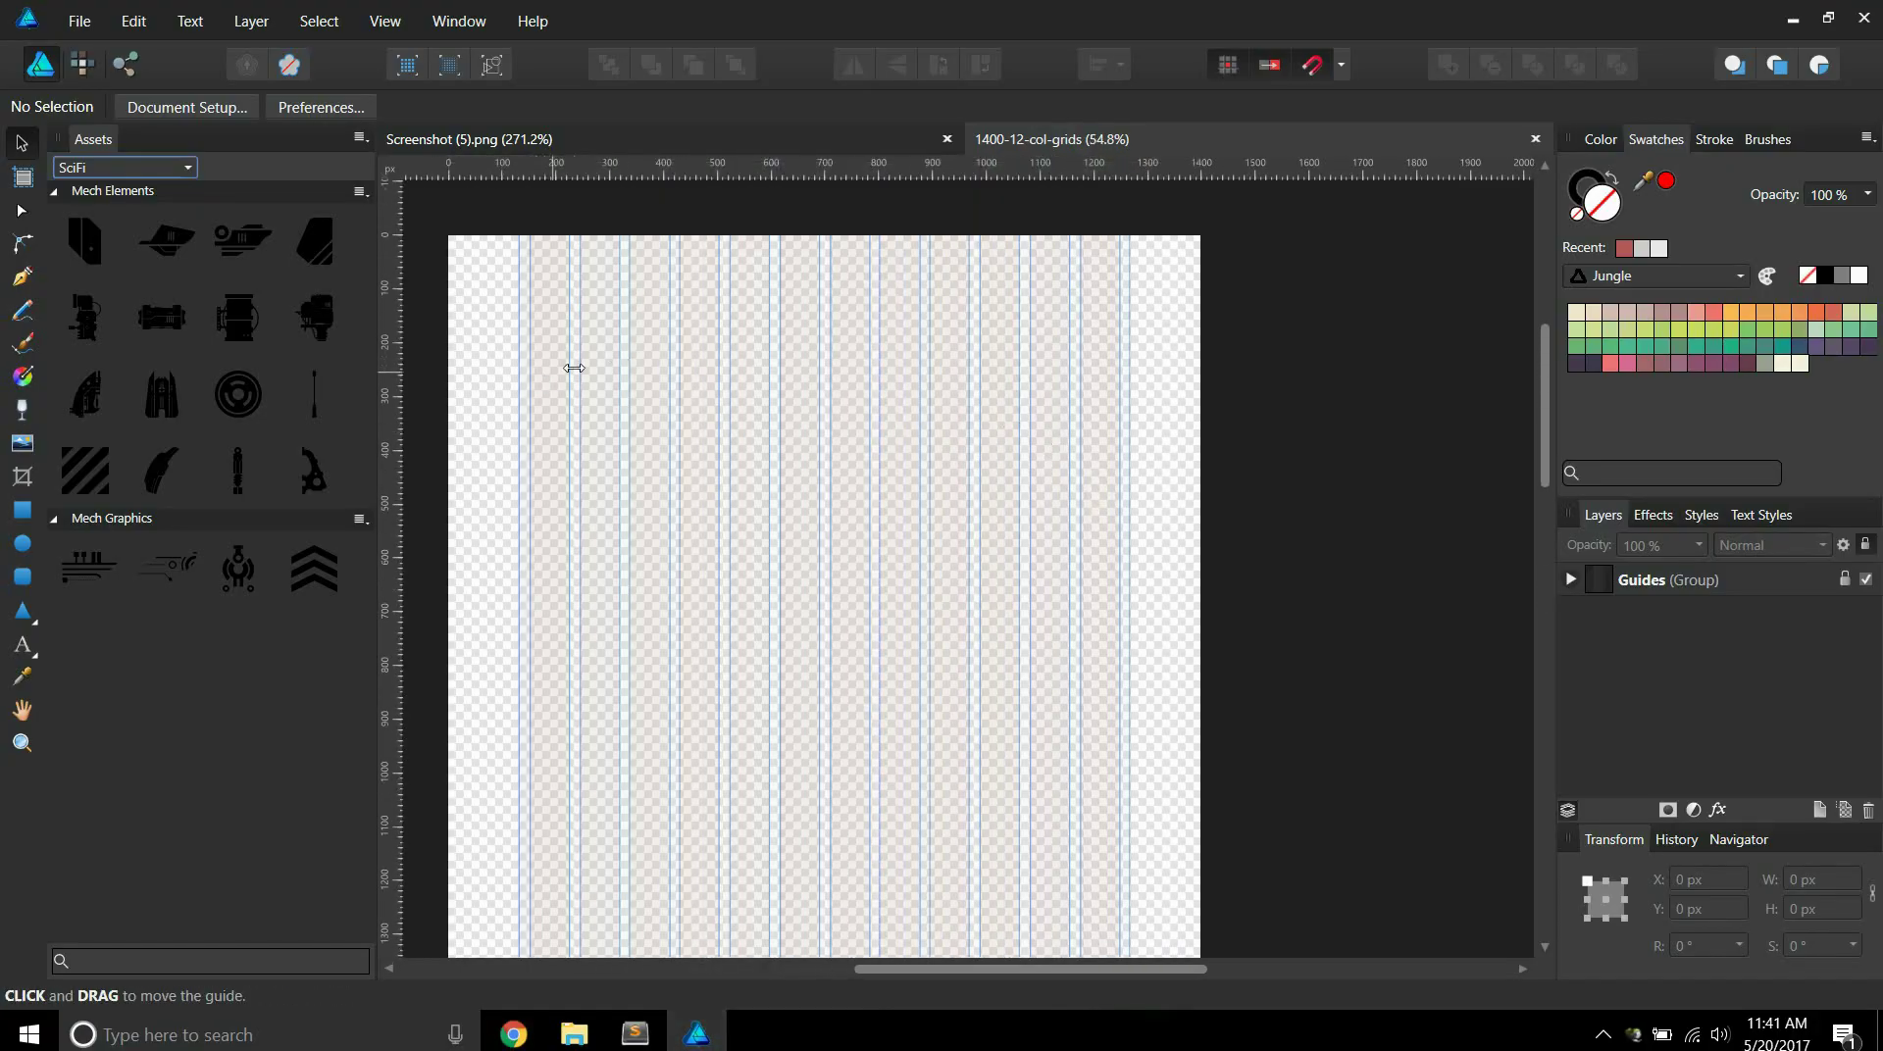
scroll(571, 368, down, 1)
ctrl+scroll(576, 370, down, 3)
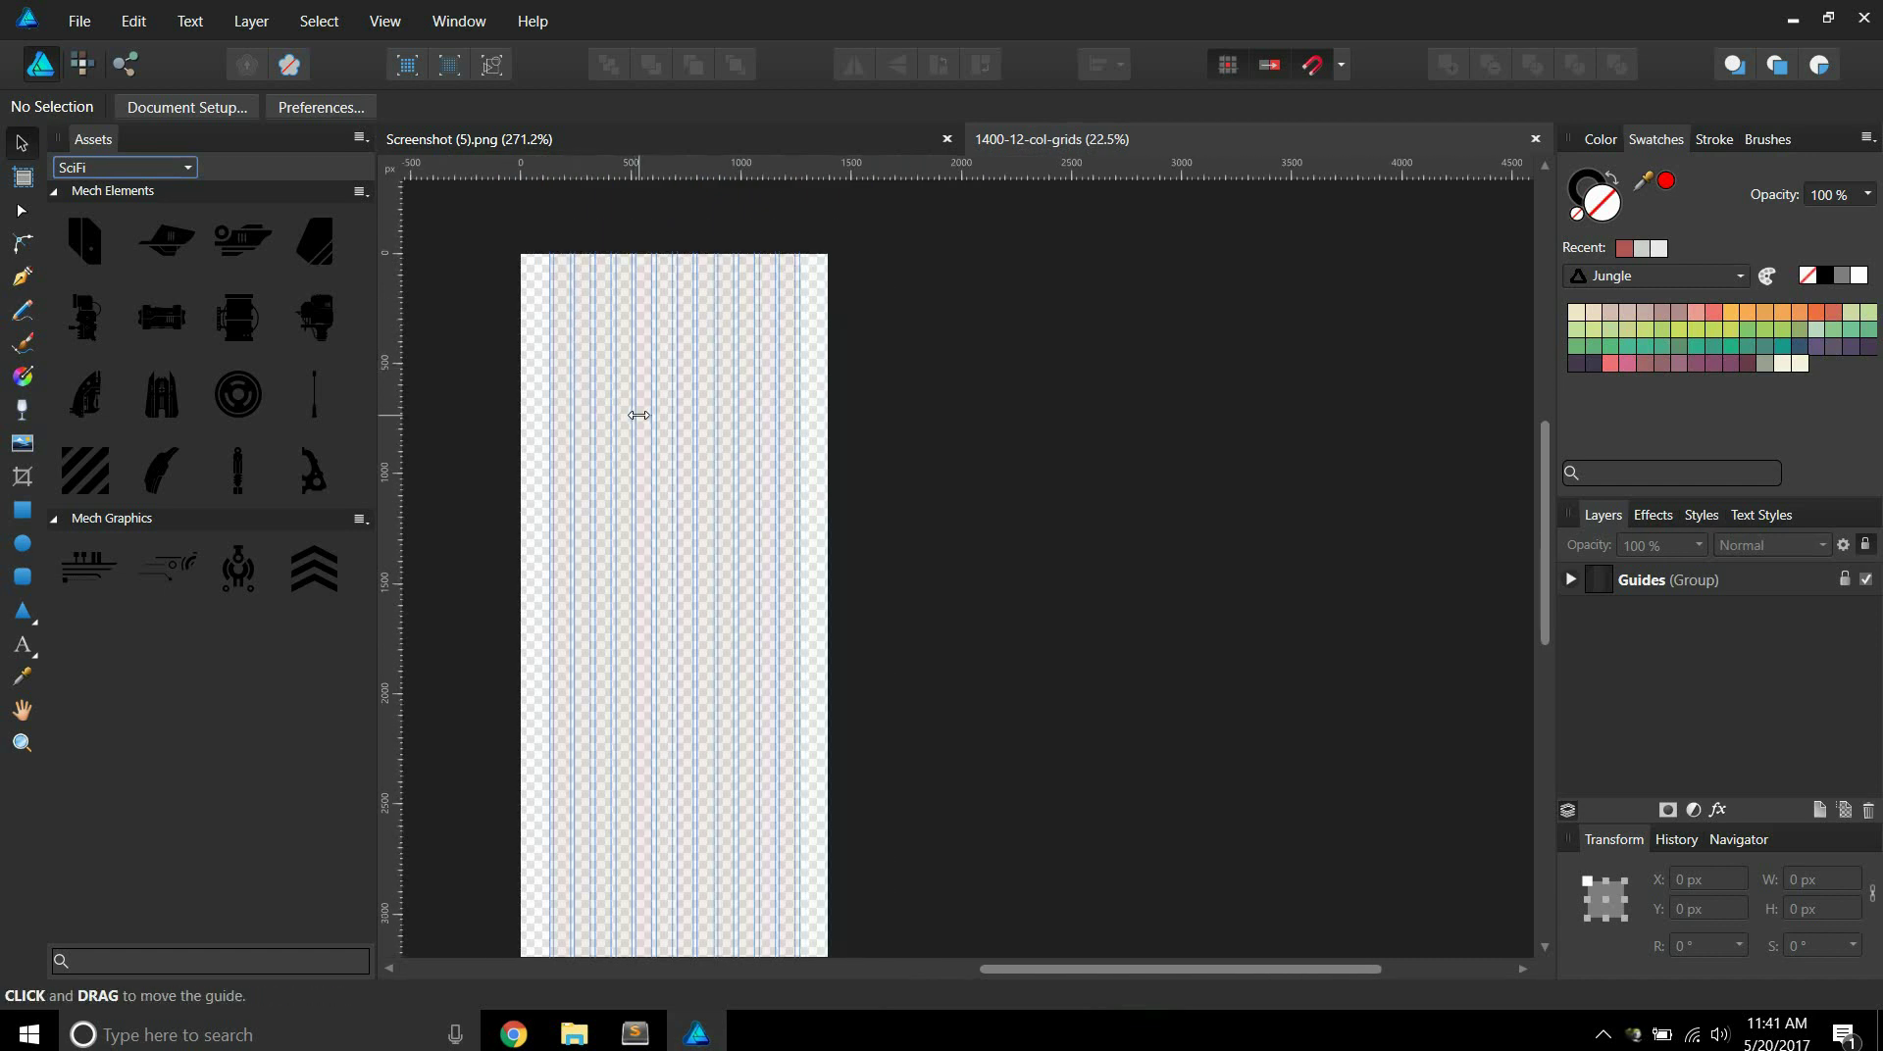
ctrl+scroll(647, 383, up, 3)
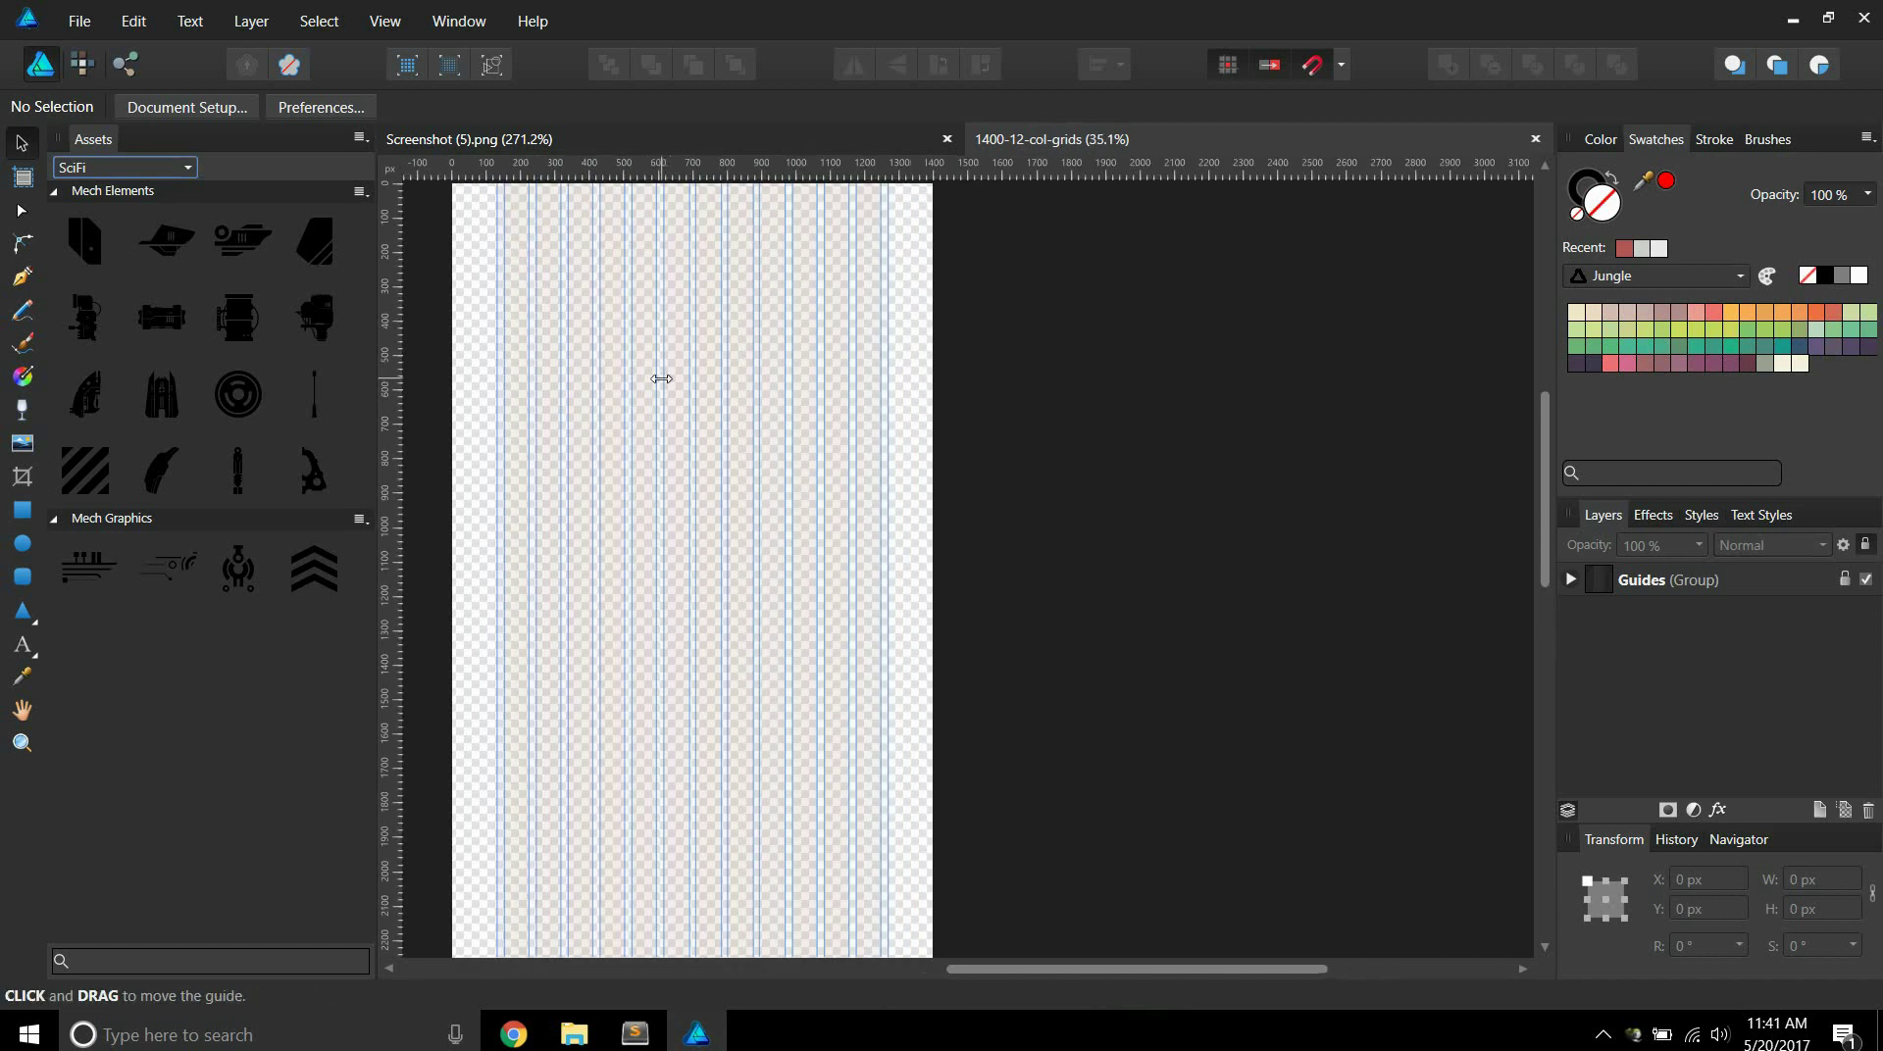
scroll(729, 392, left, 2)
scroll(728, 392, up, 1)
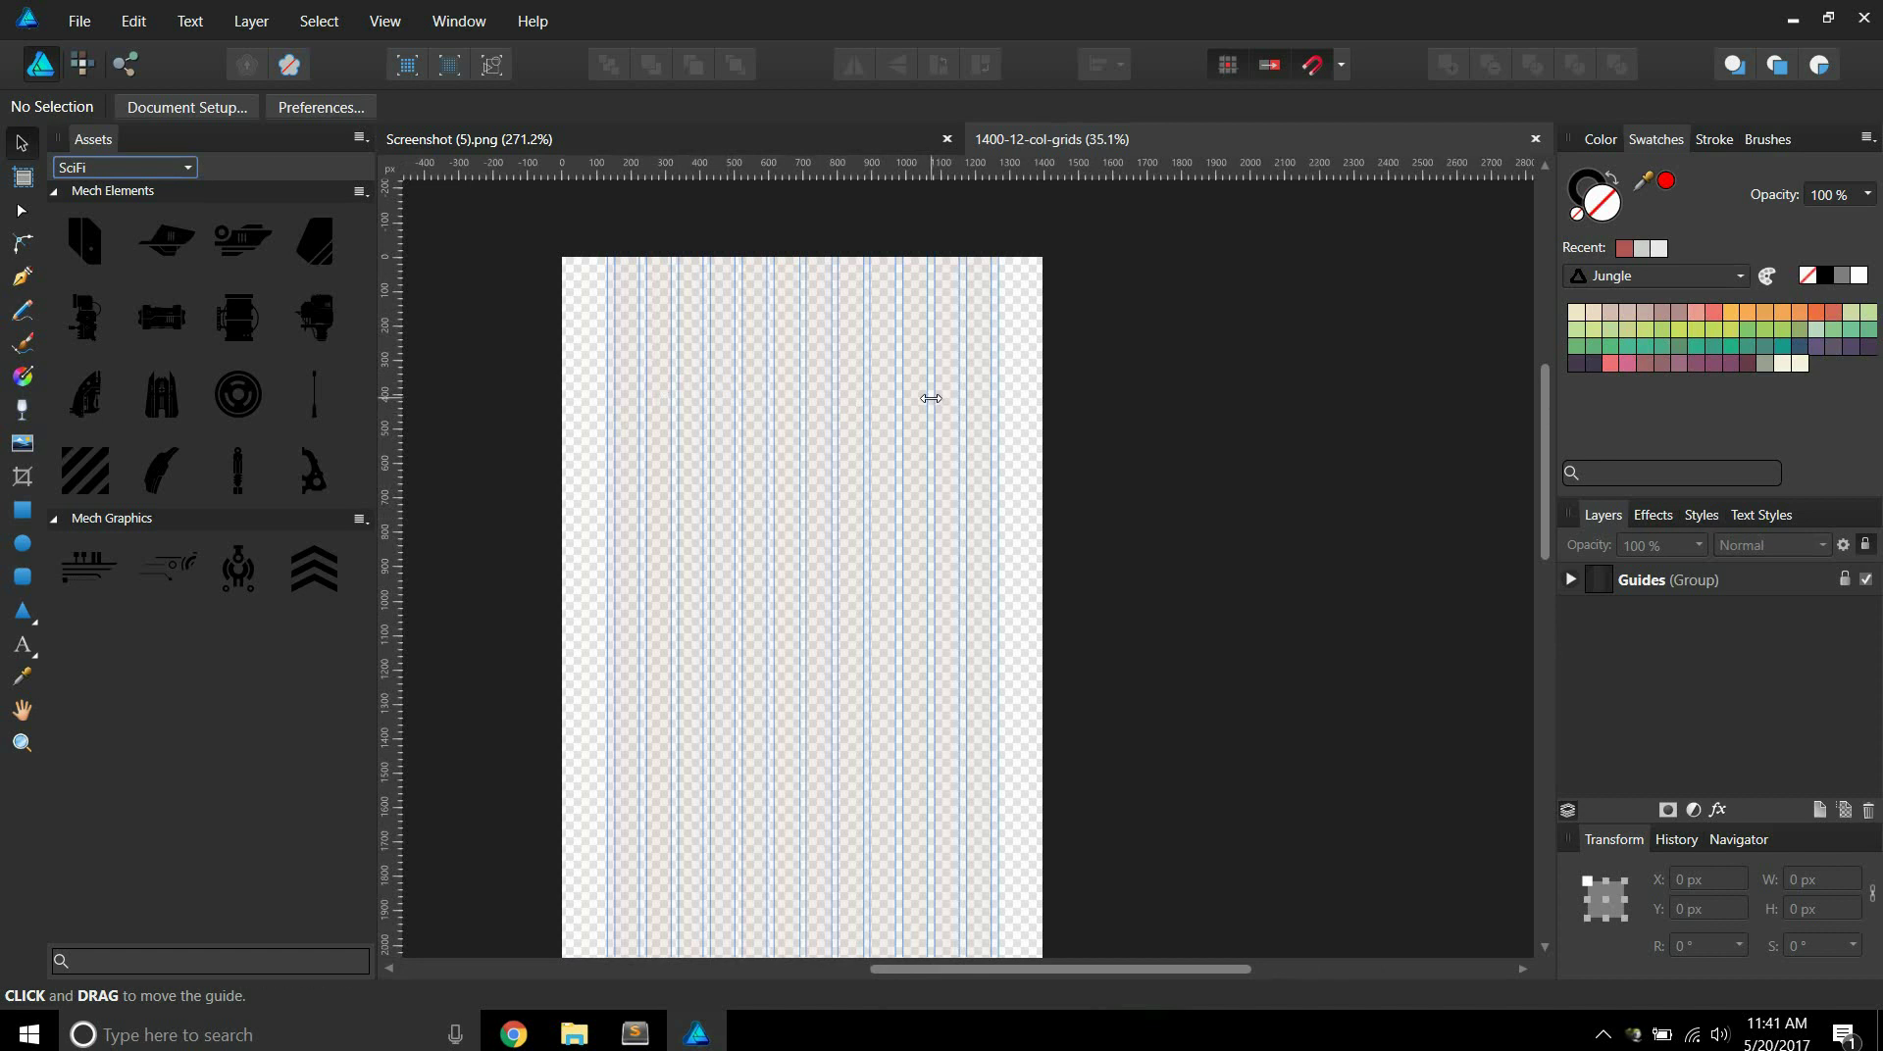
Create a new web document from the WXGA+ (1440 x 900) preset with its page height set to 1600 px.
click(80, 20)
click(113, 83)
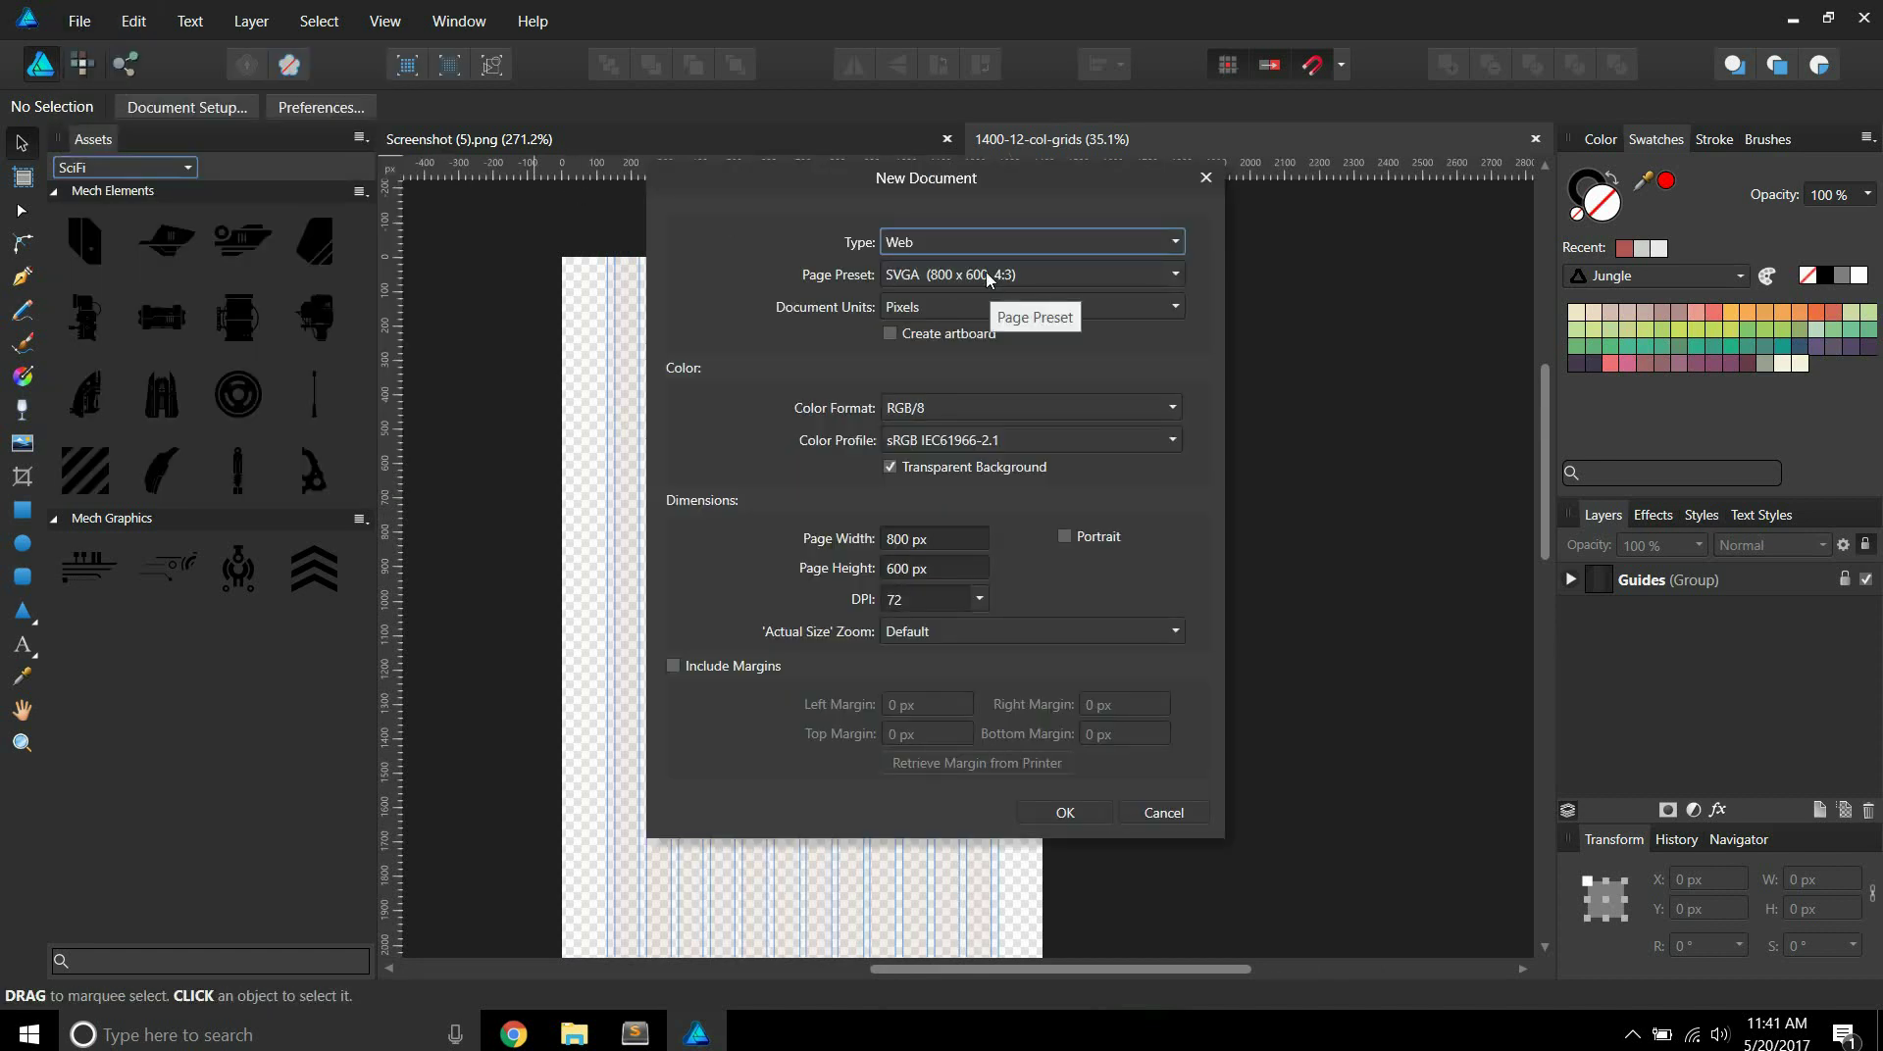
click(988, 280)
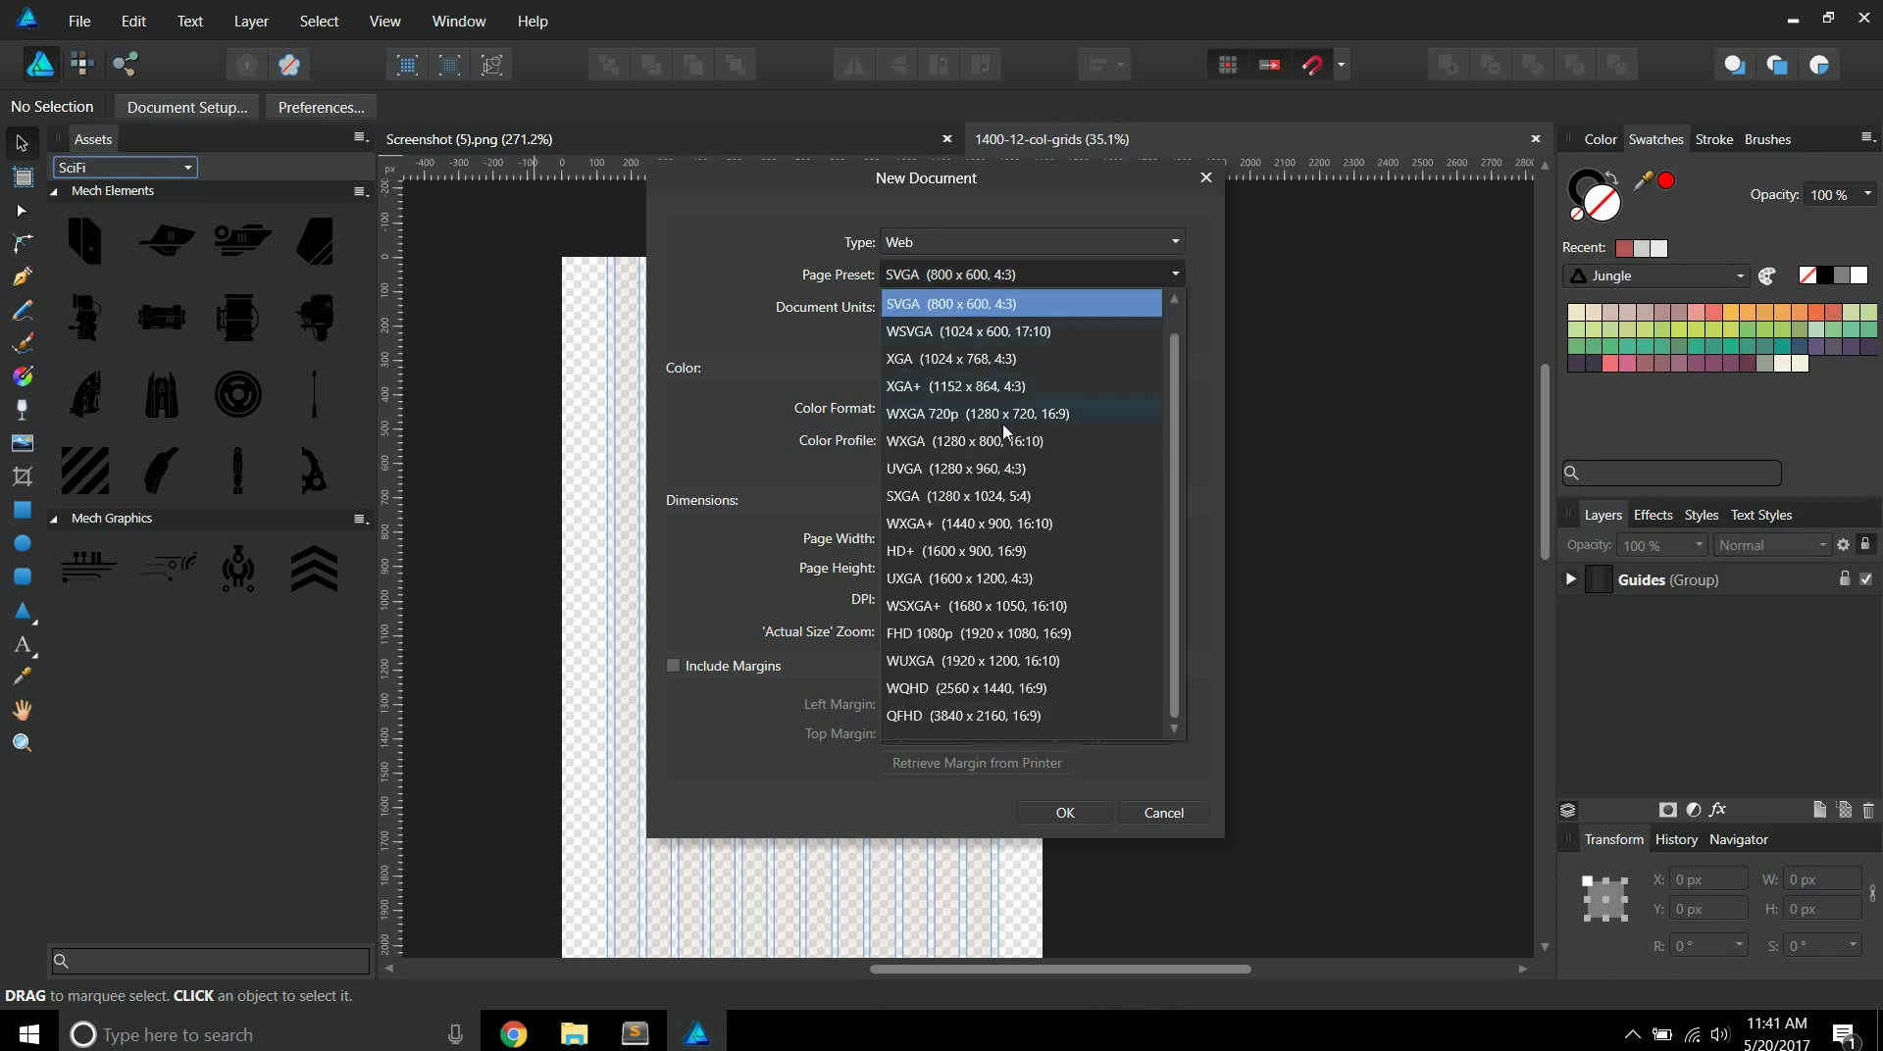
click(1001, 525)
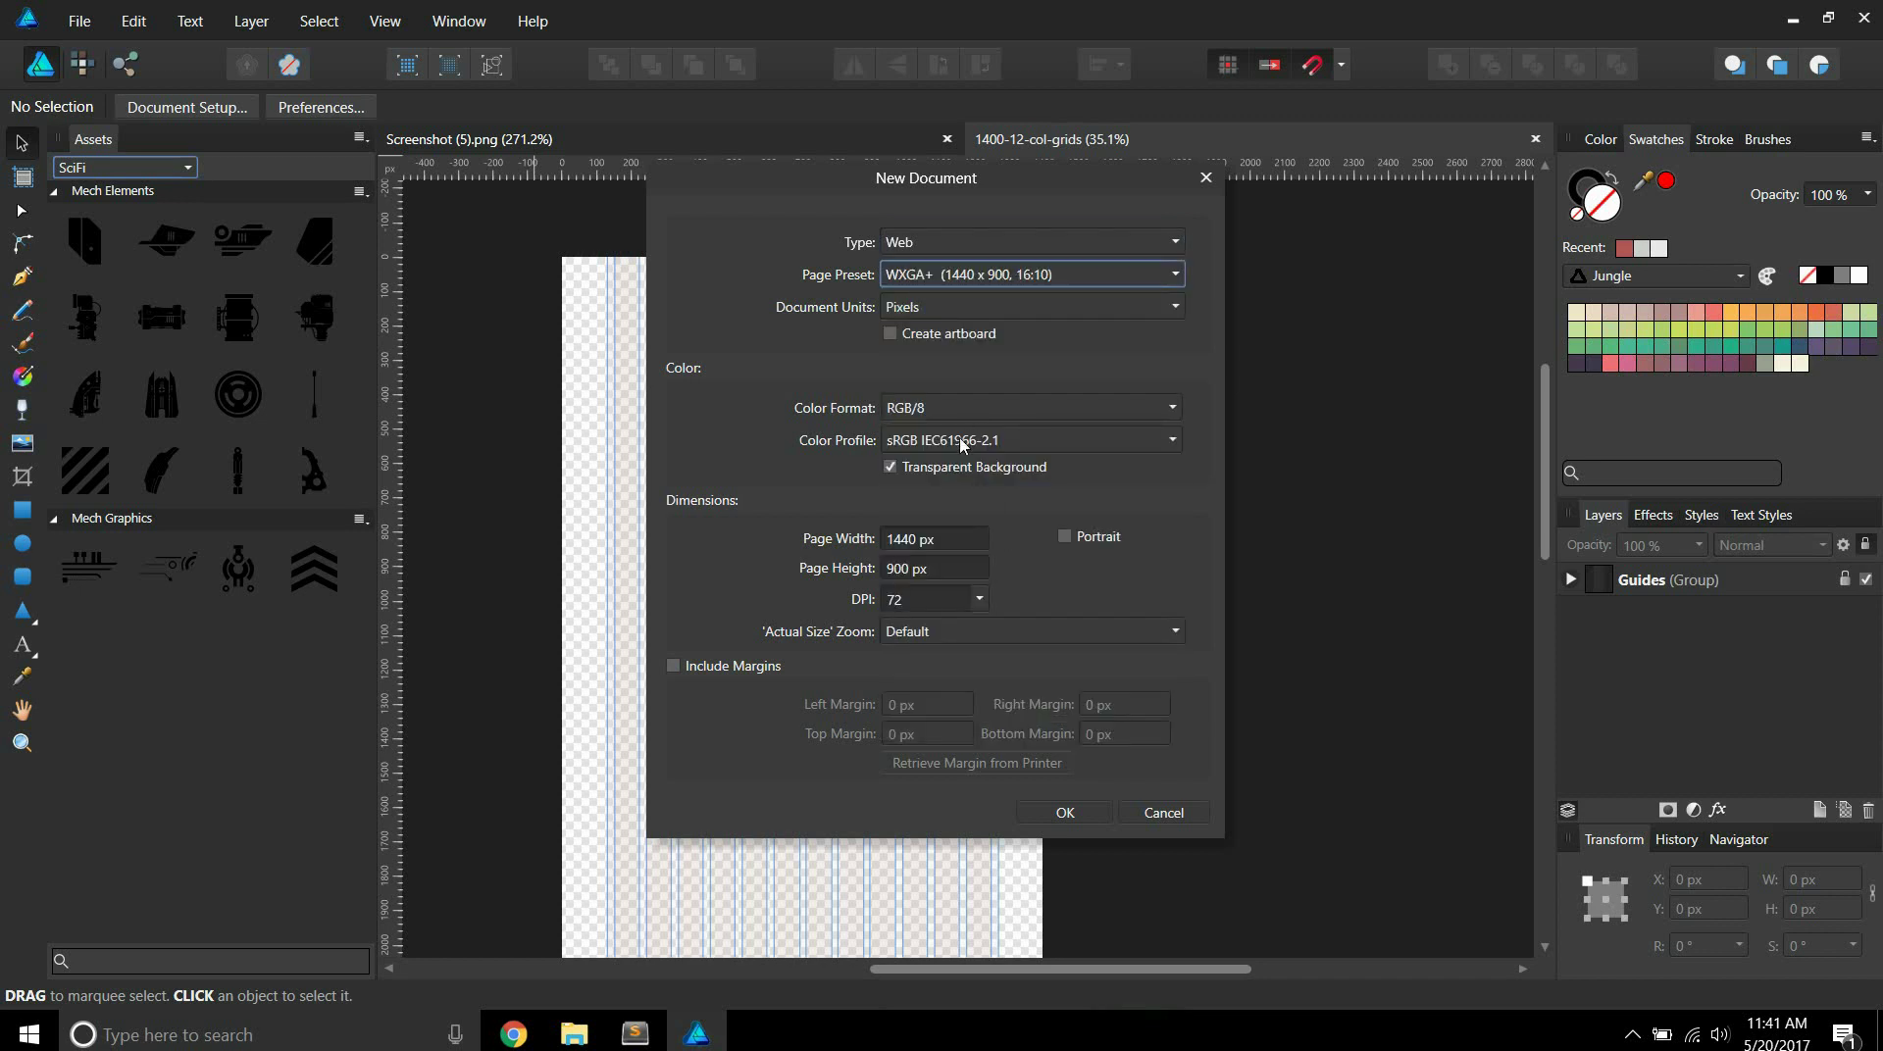
click(906, 567)
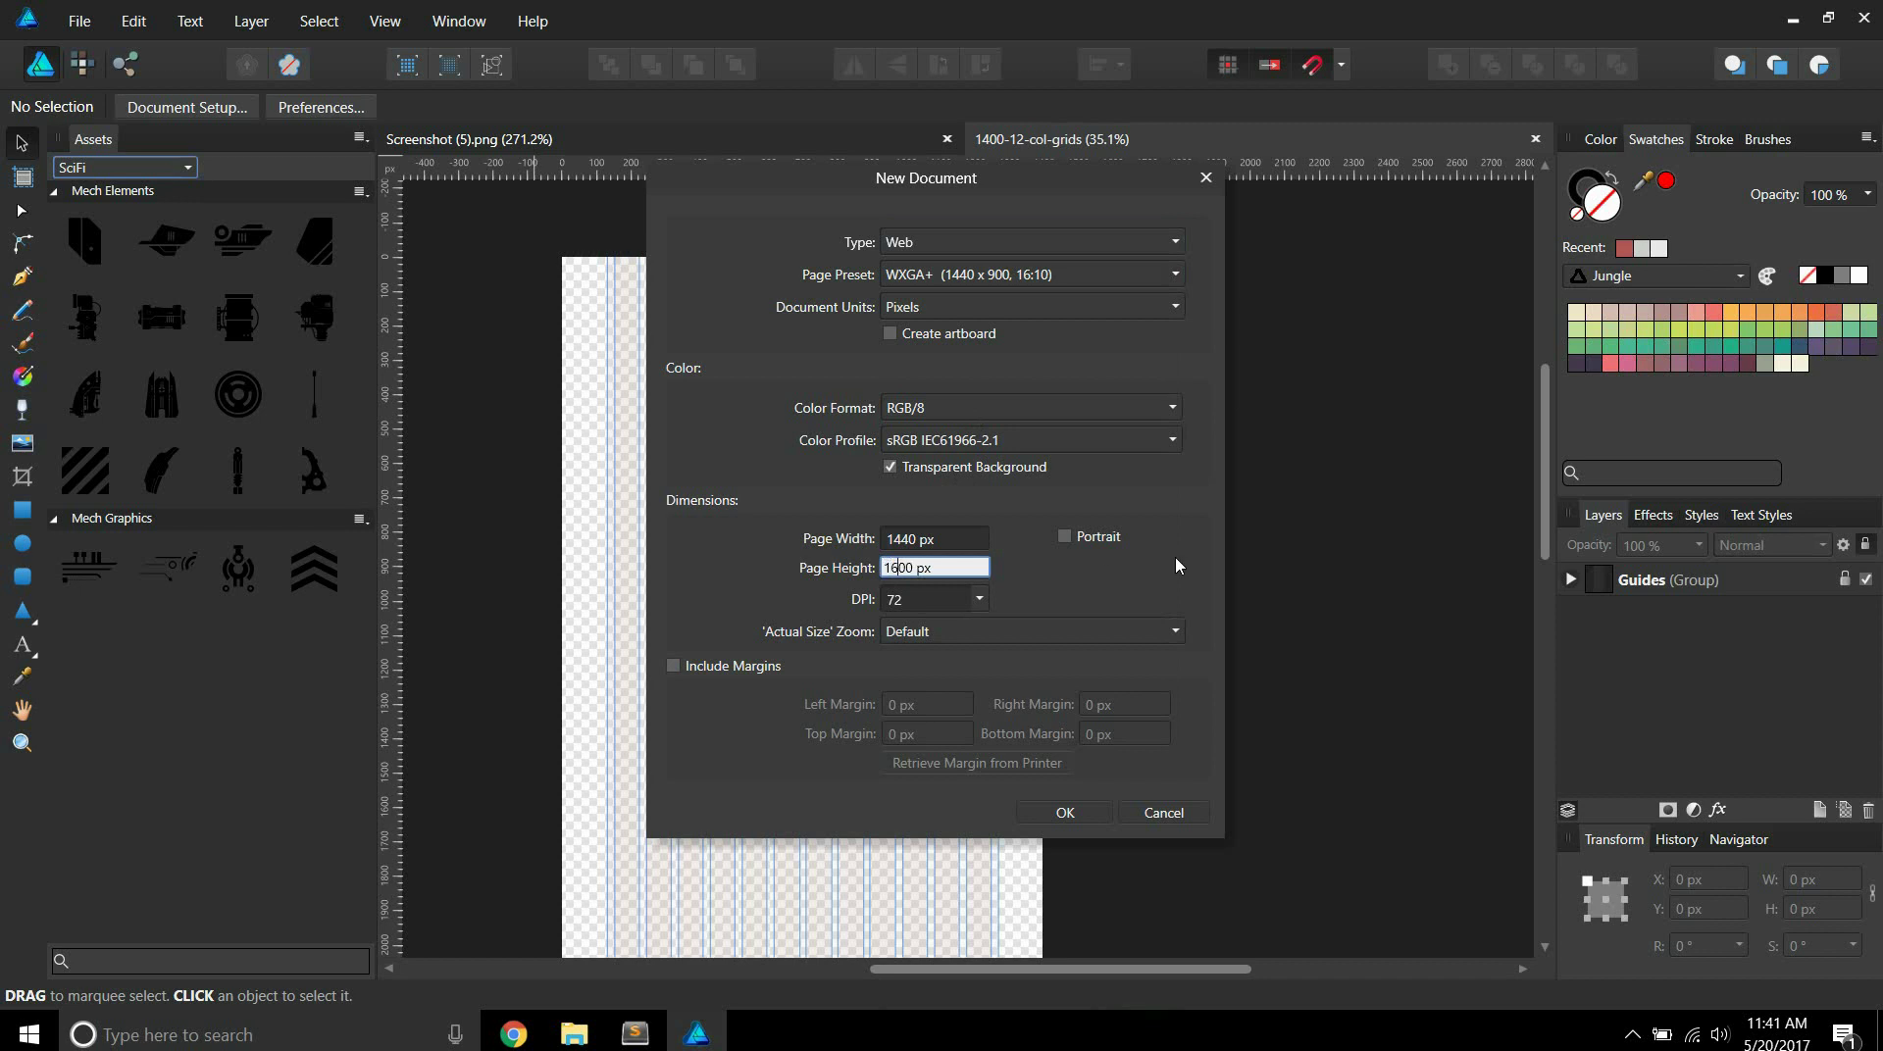
click(1075, 810)
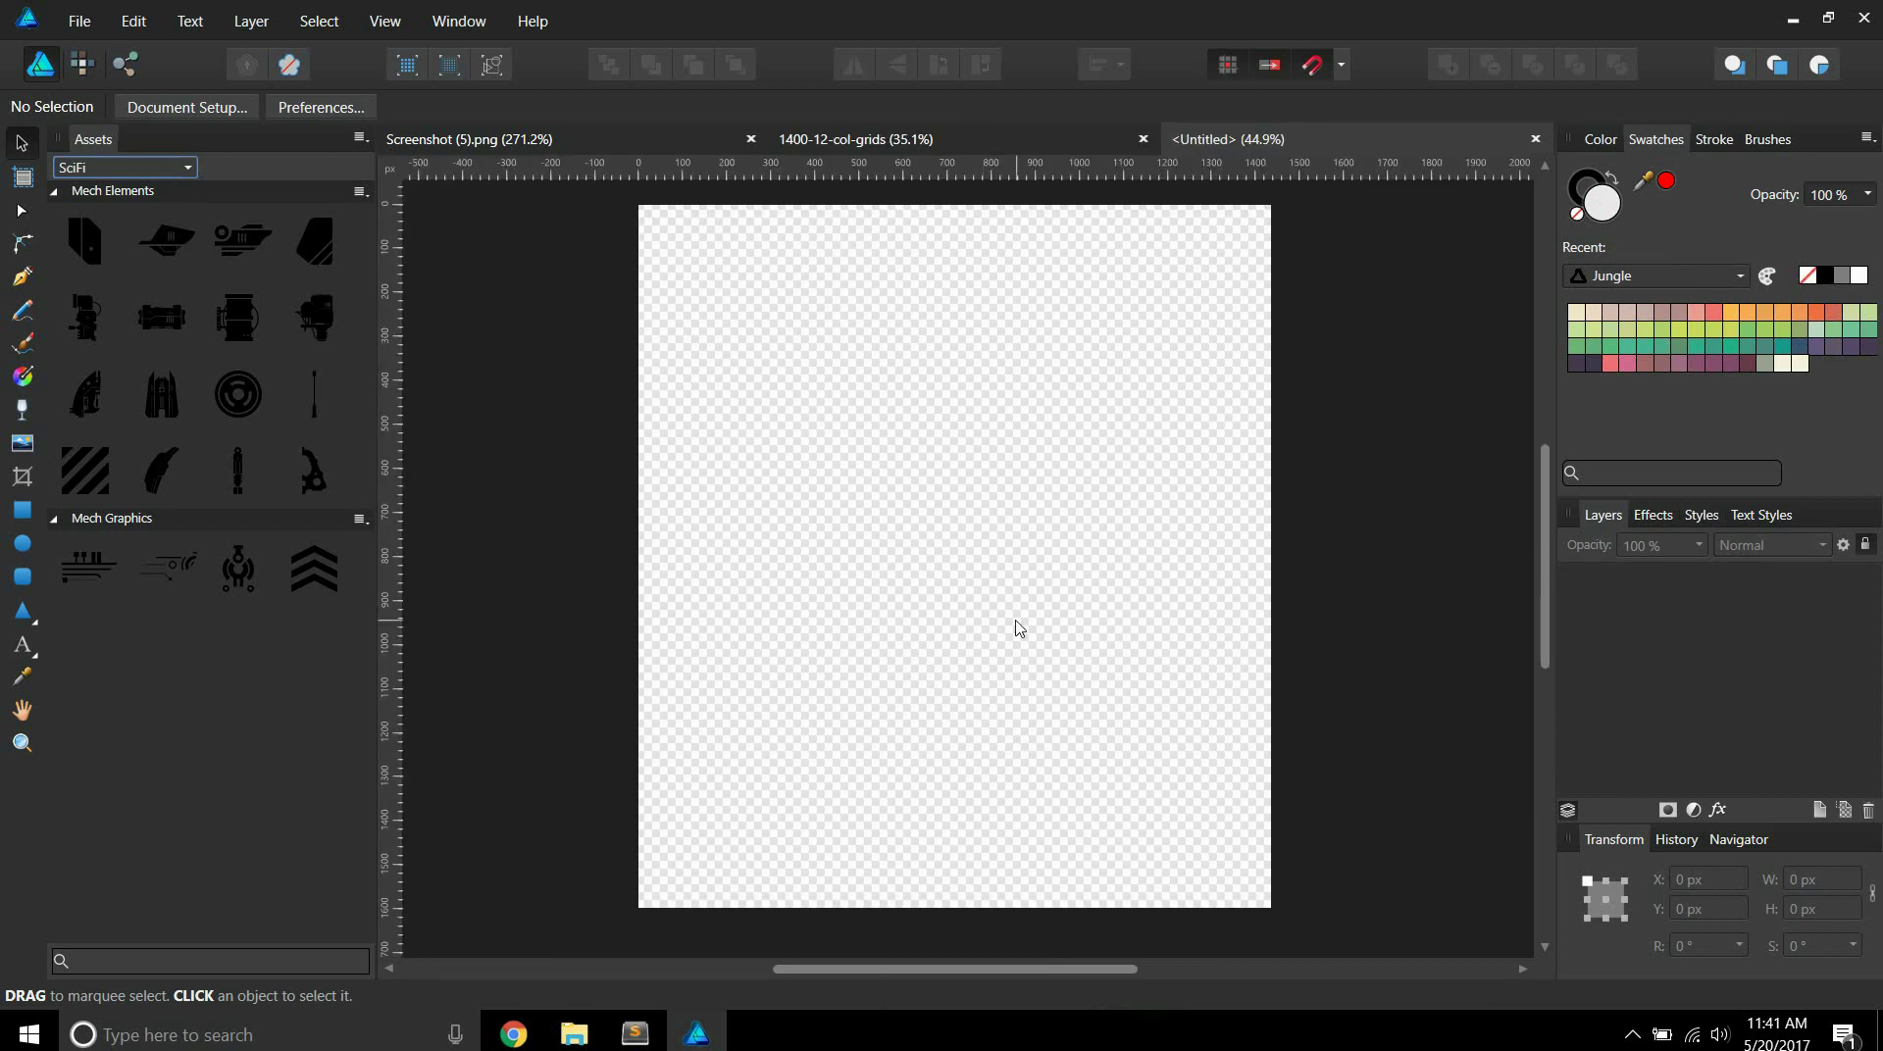
Switch to Chrome and open the grid calculator link from the YouTube video's description in a new tab.
click(513, 1034)
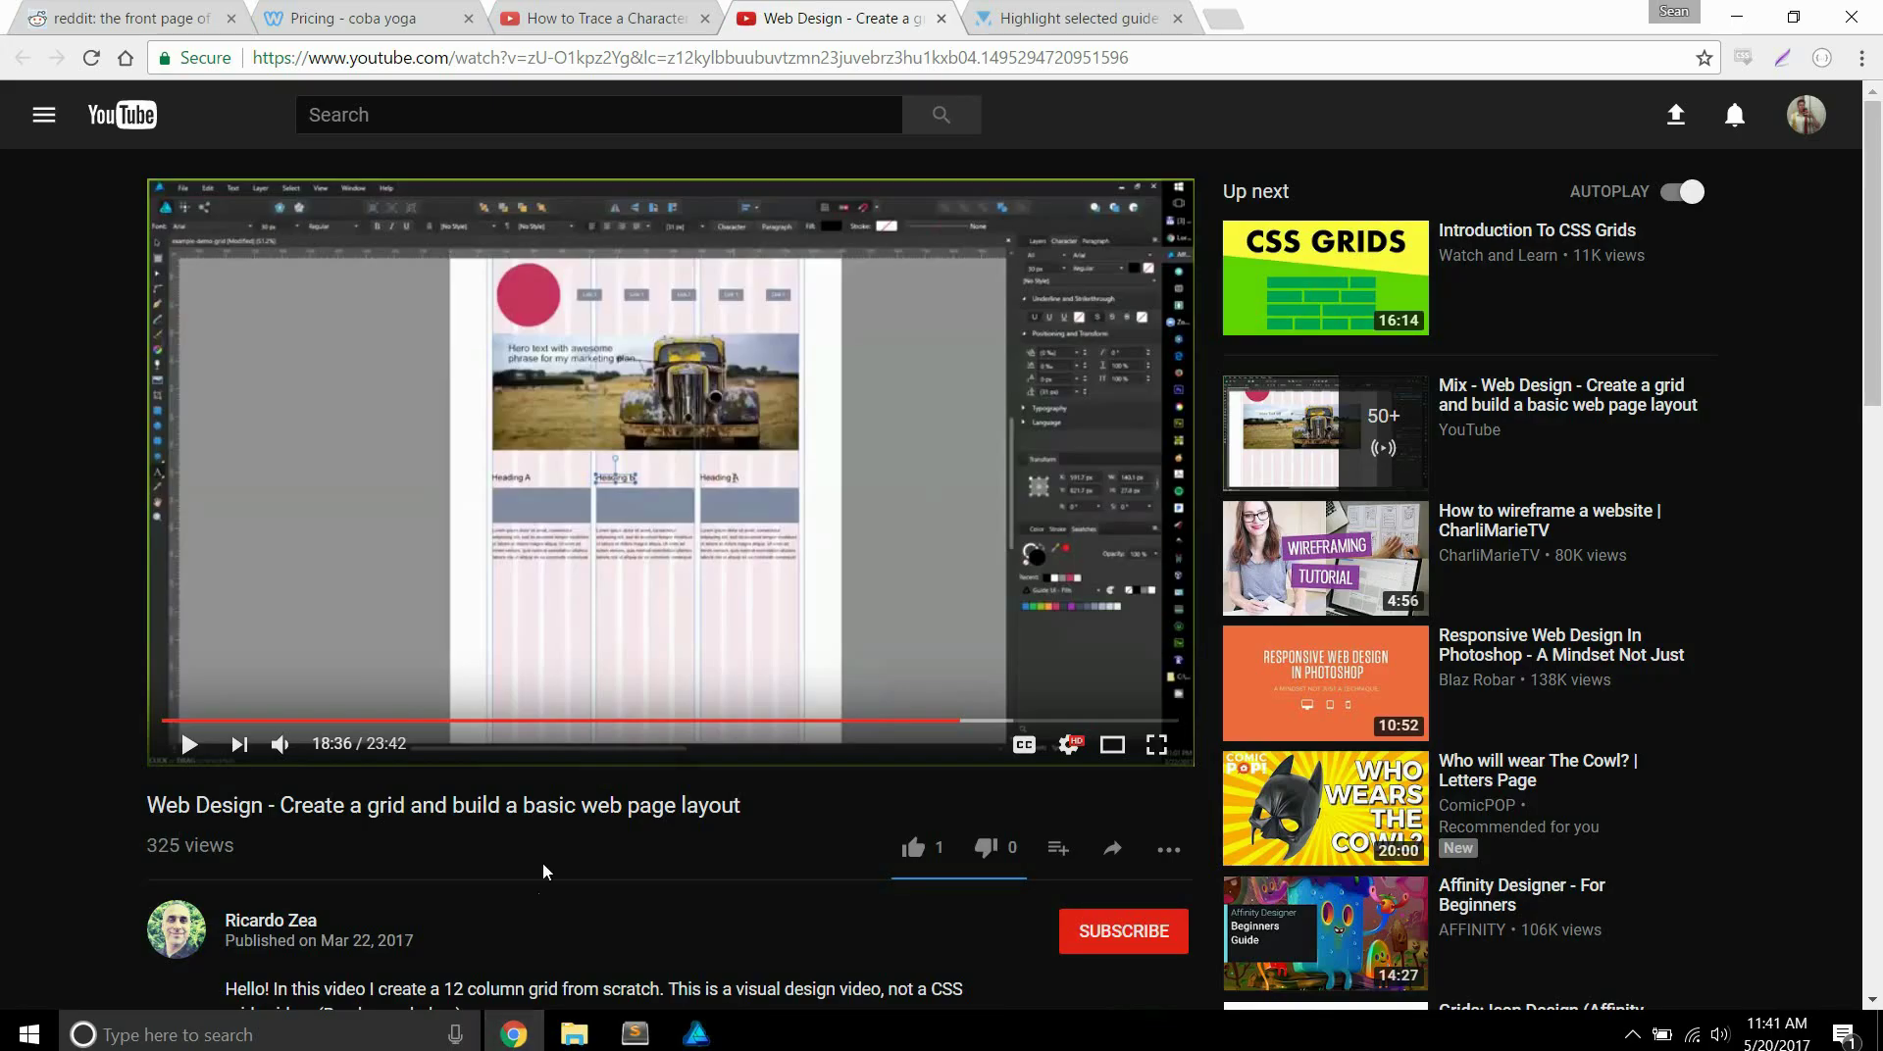
scroll(530, 839, down, 5)
click(272, 582)
right_click(564, 652)
click(687, 674)
key(ctrl+Tab)
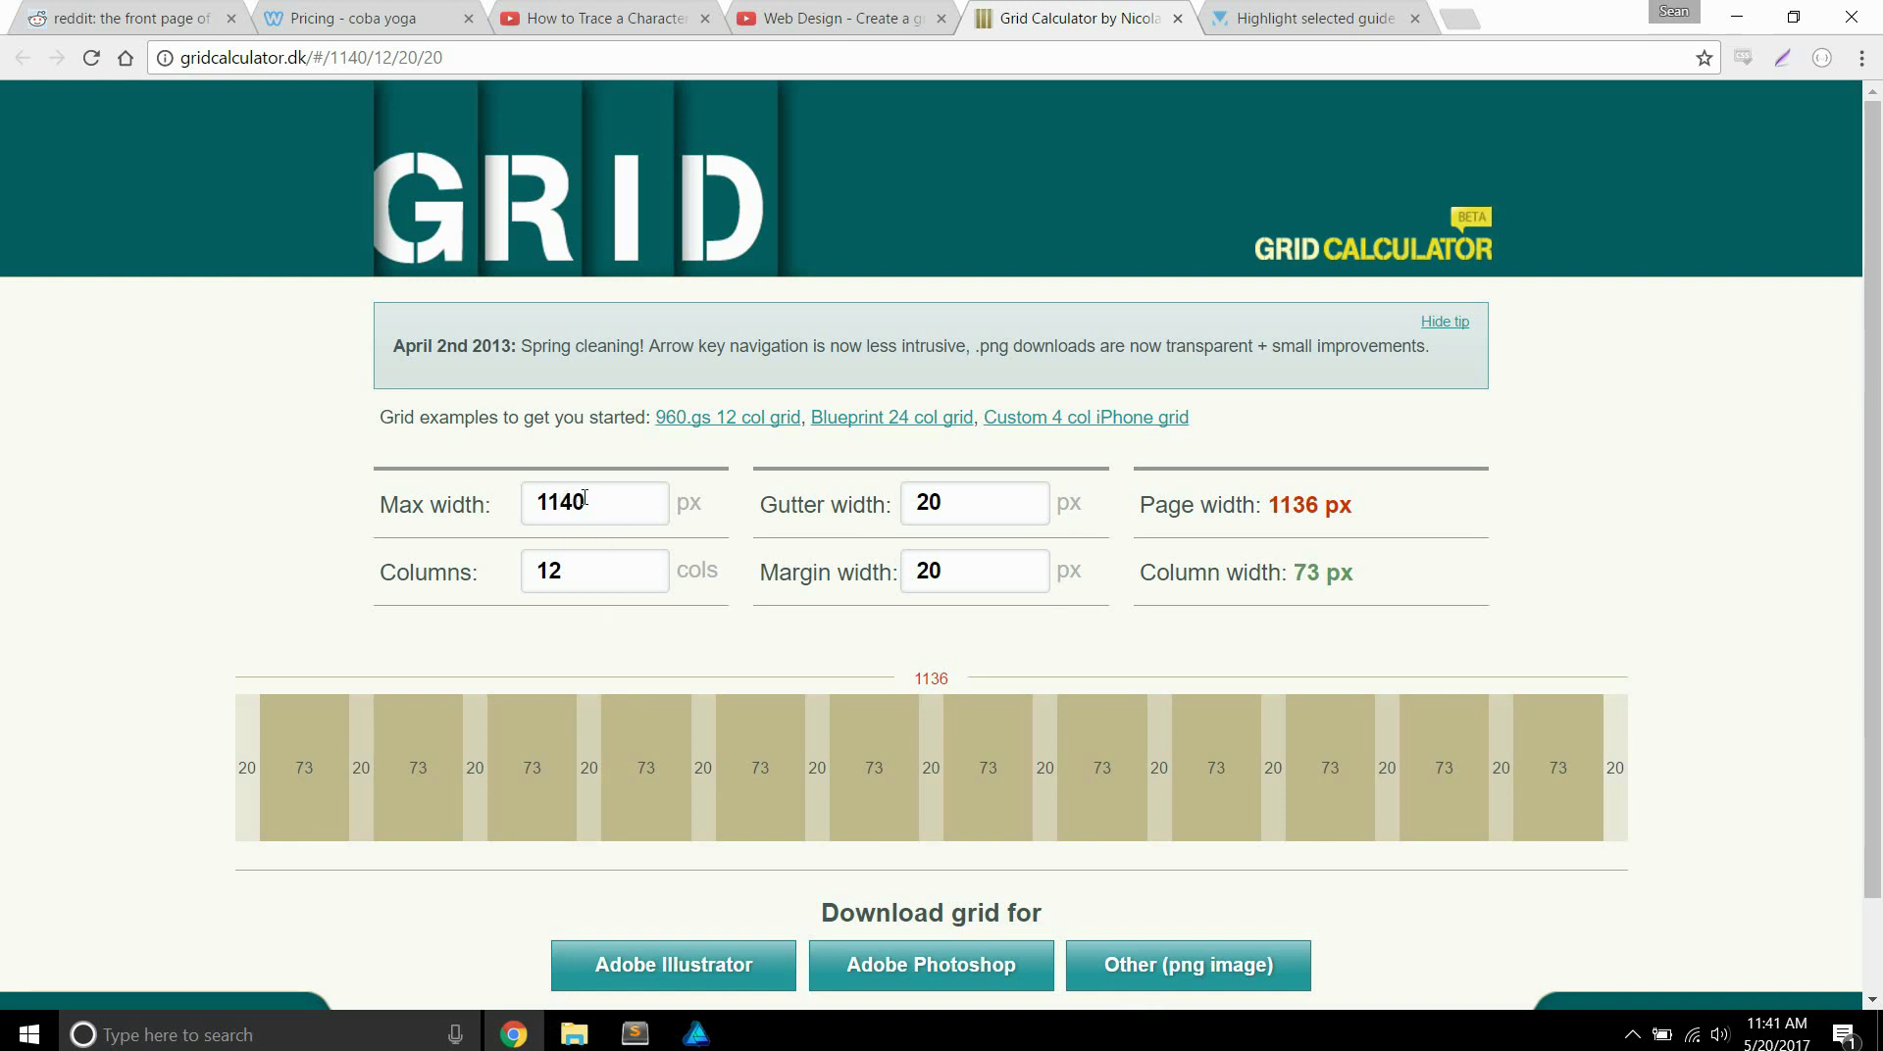
click(697, 1033)
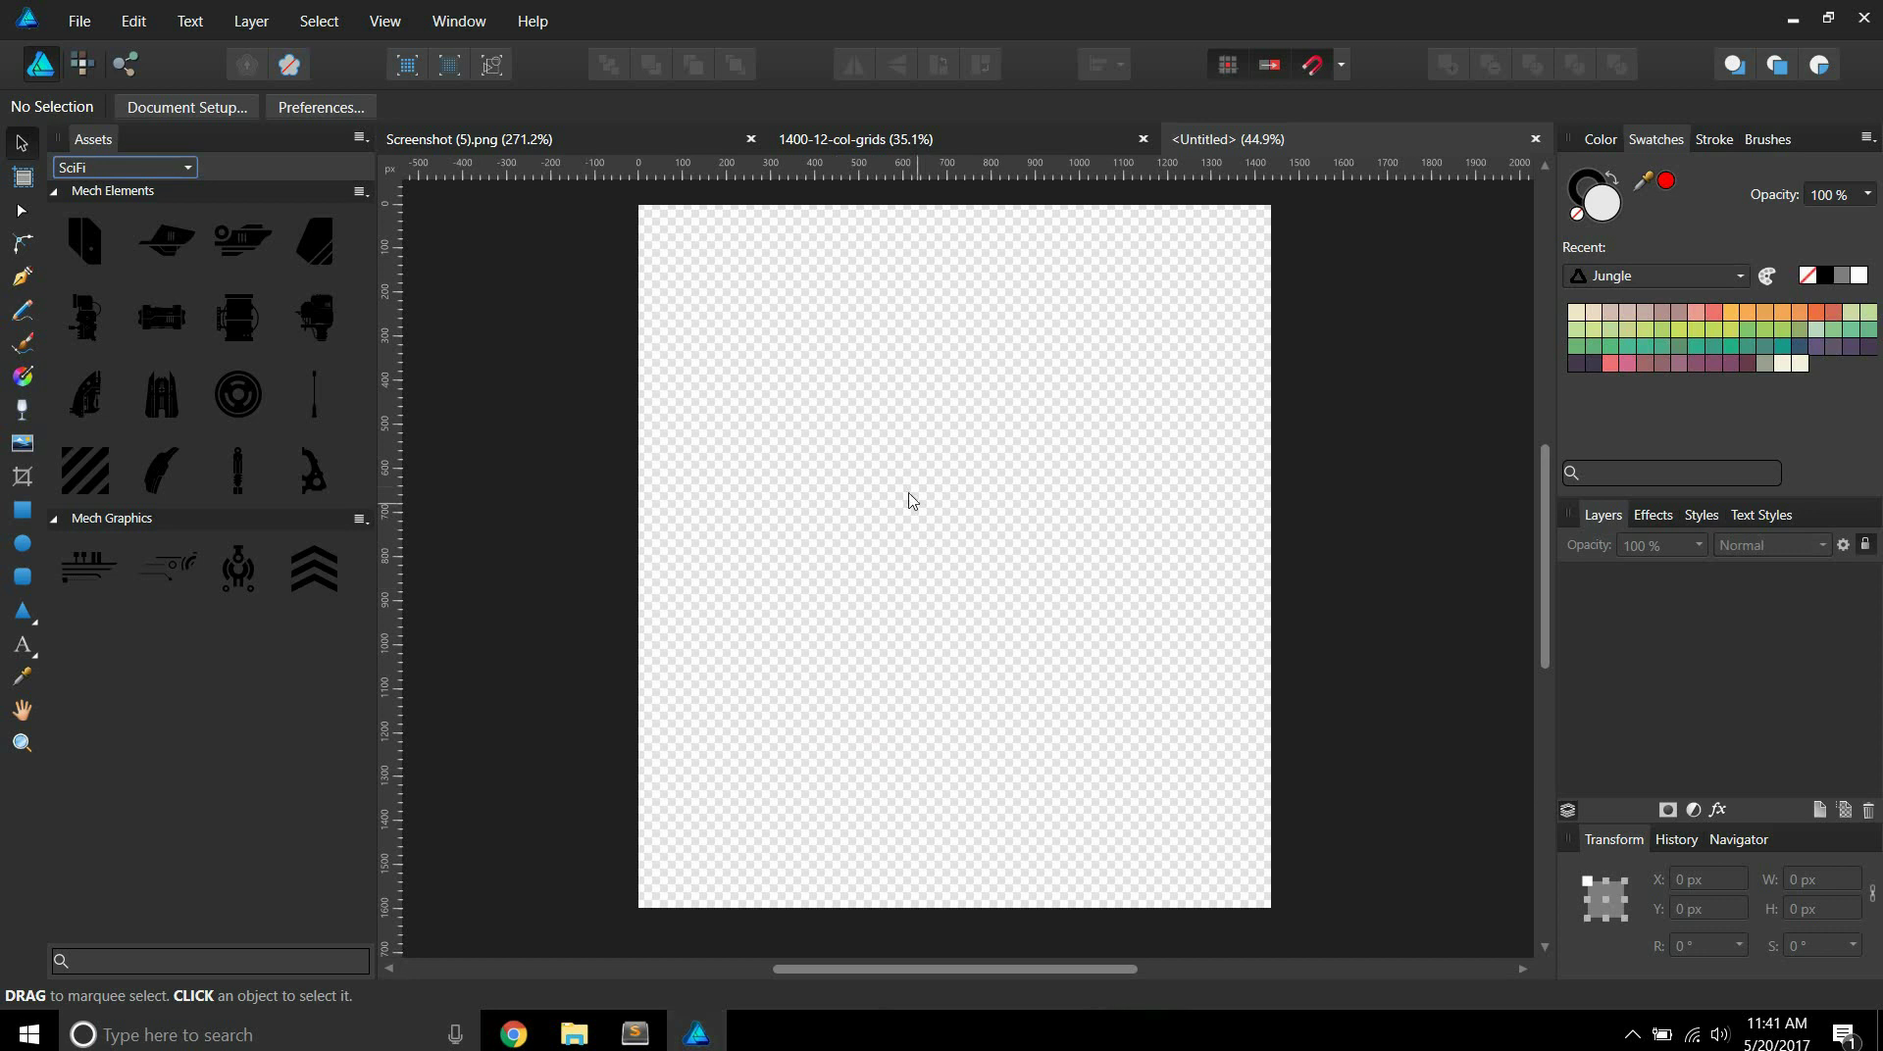
click(958, 134)
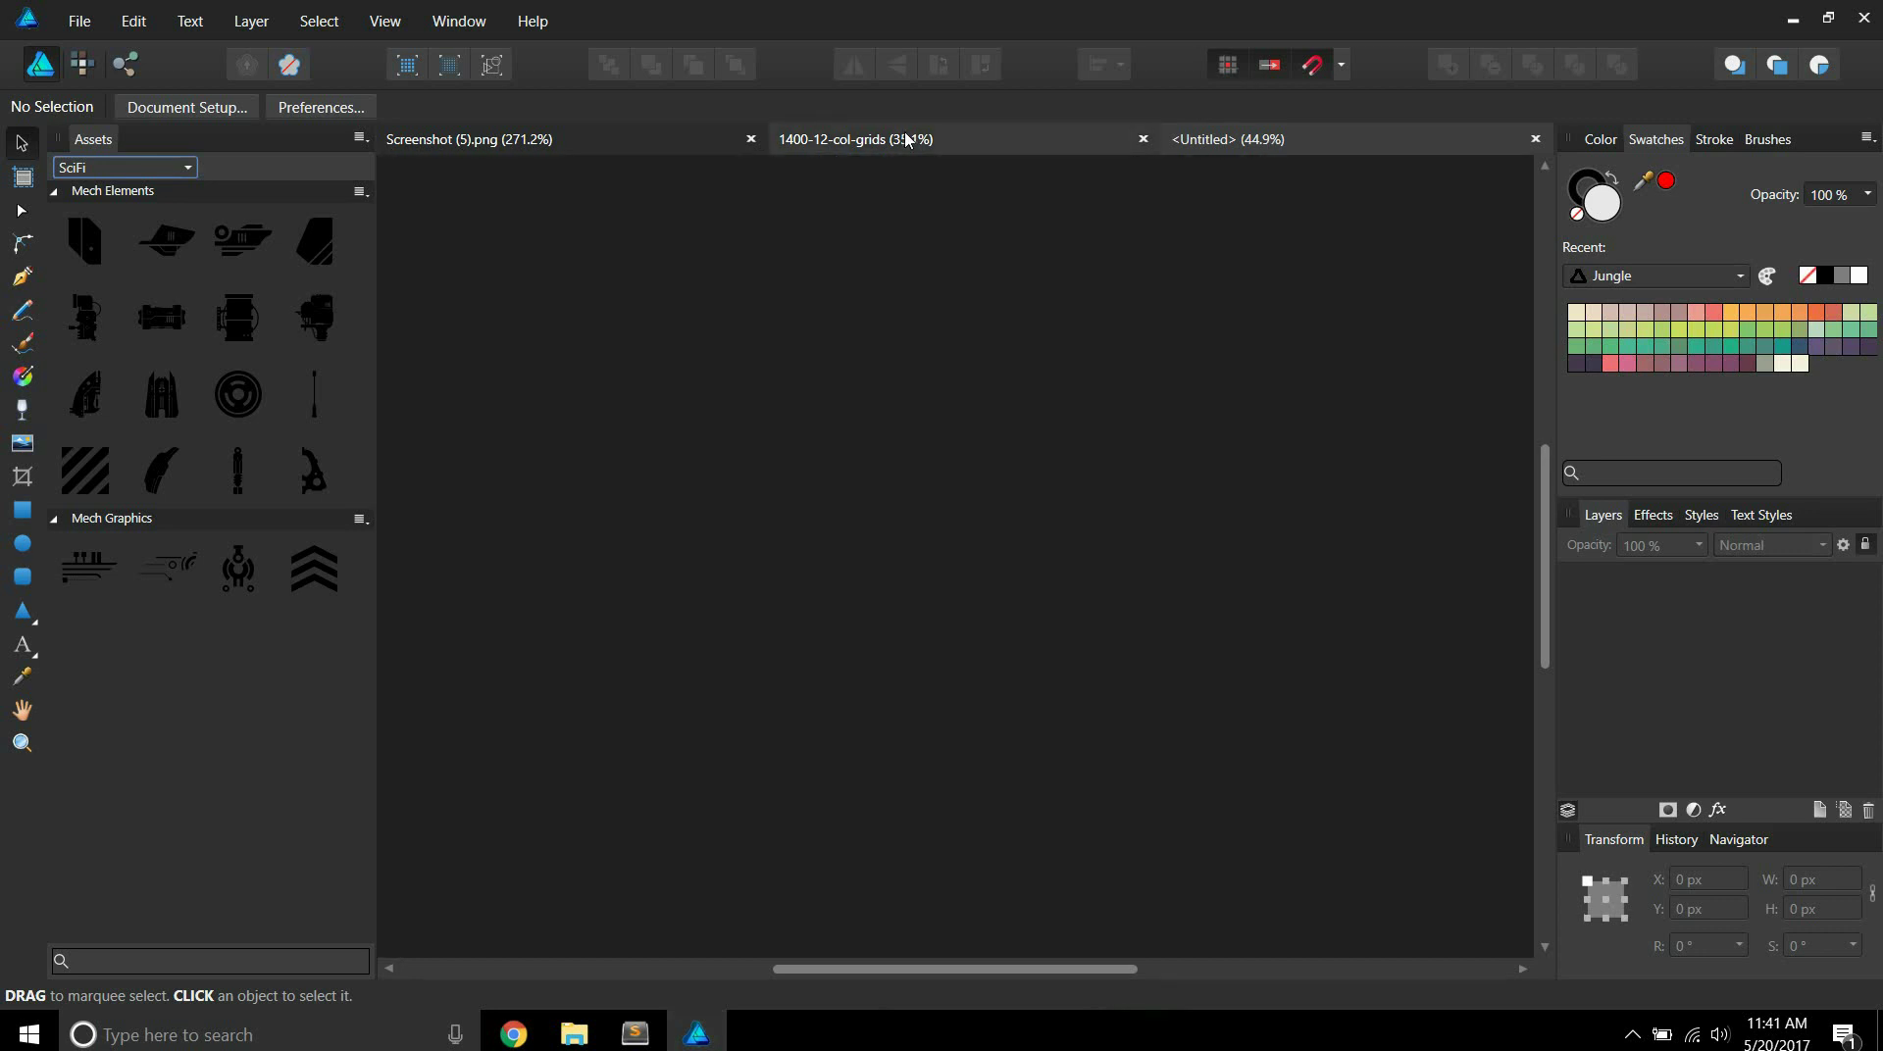
click(1224, 132)
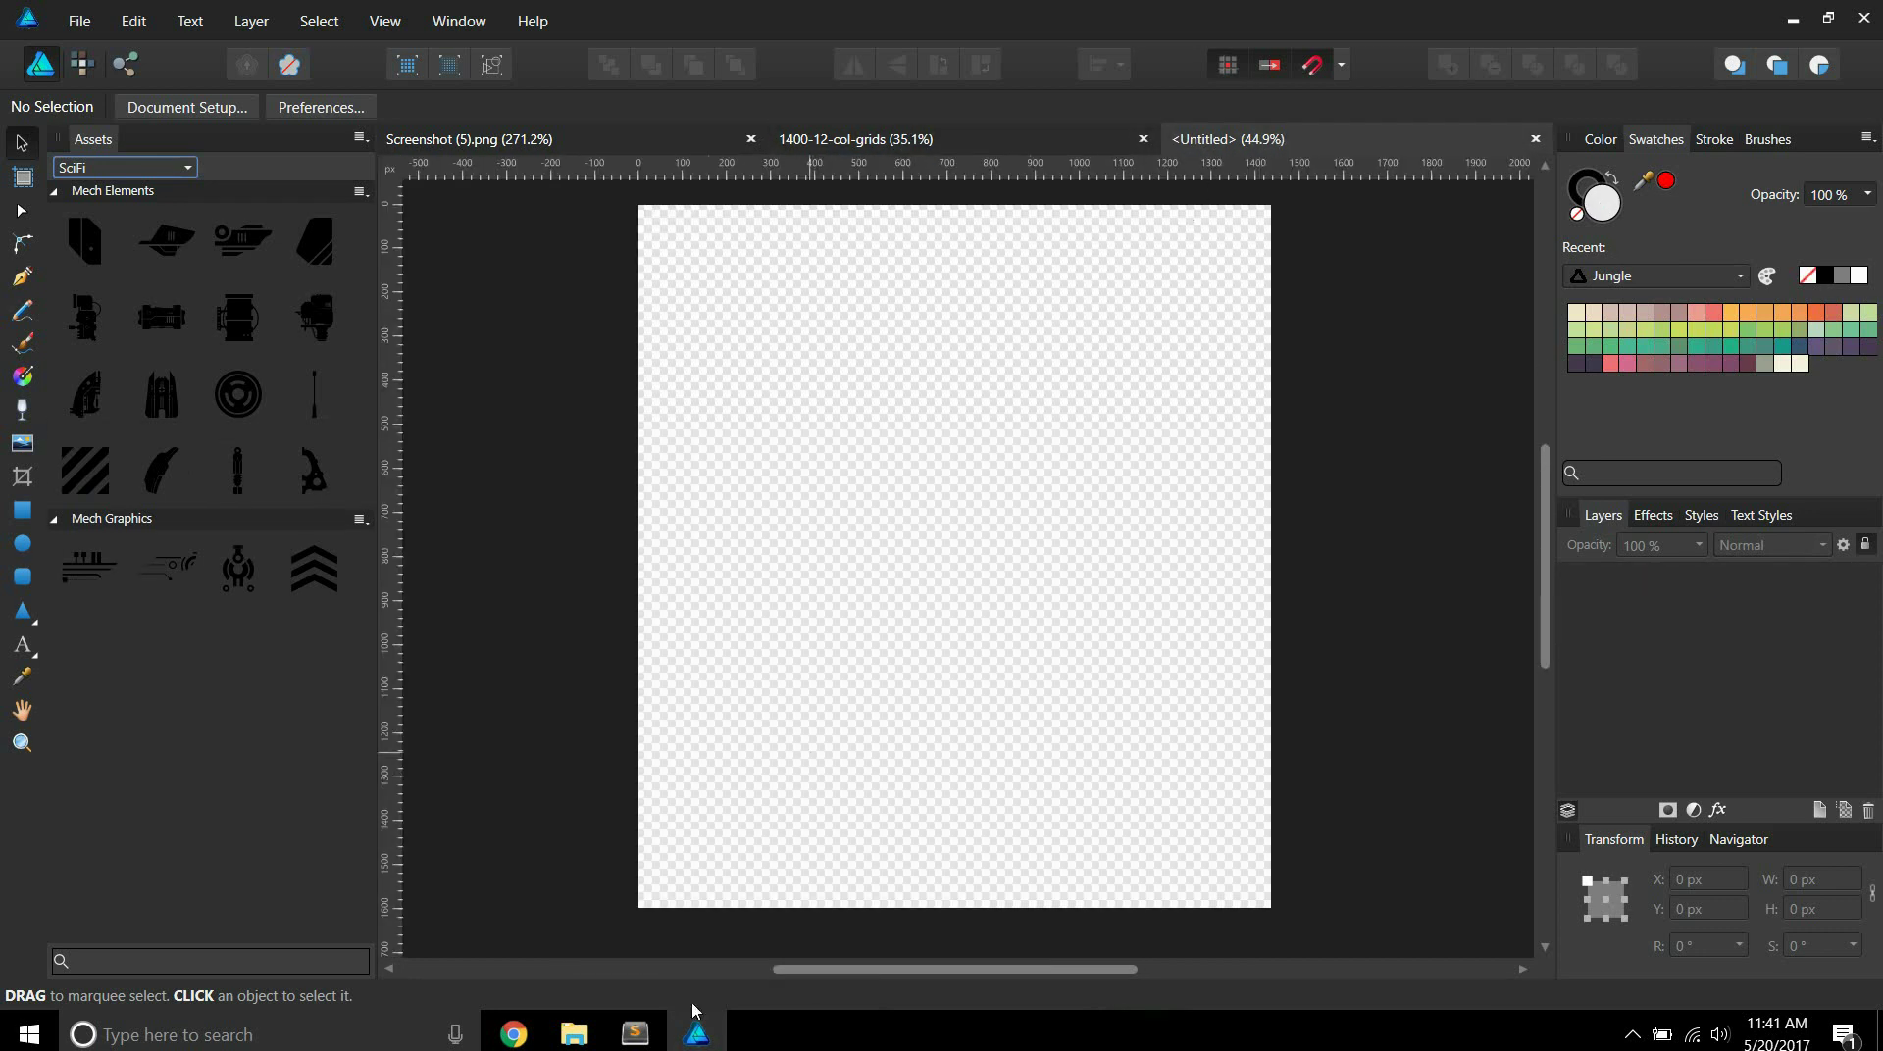
In Chrome's Grid Calculator, set the max width to 1400 px and download the 12-column grid as a PNG image.
click(696, 1033)
double_click(587, 488)
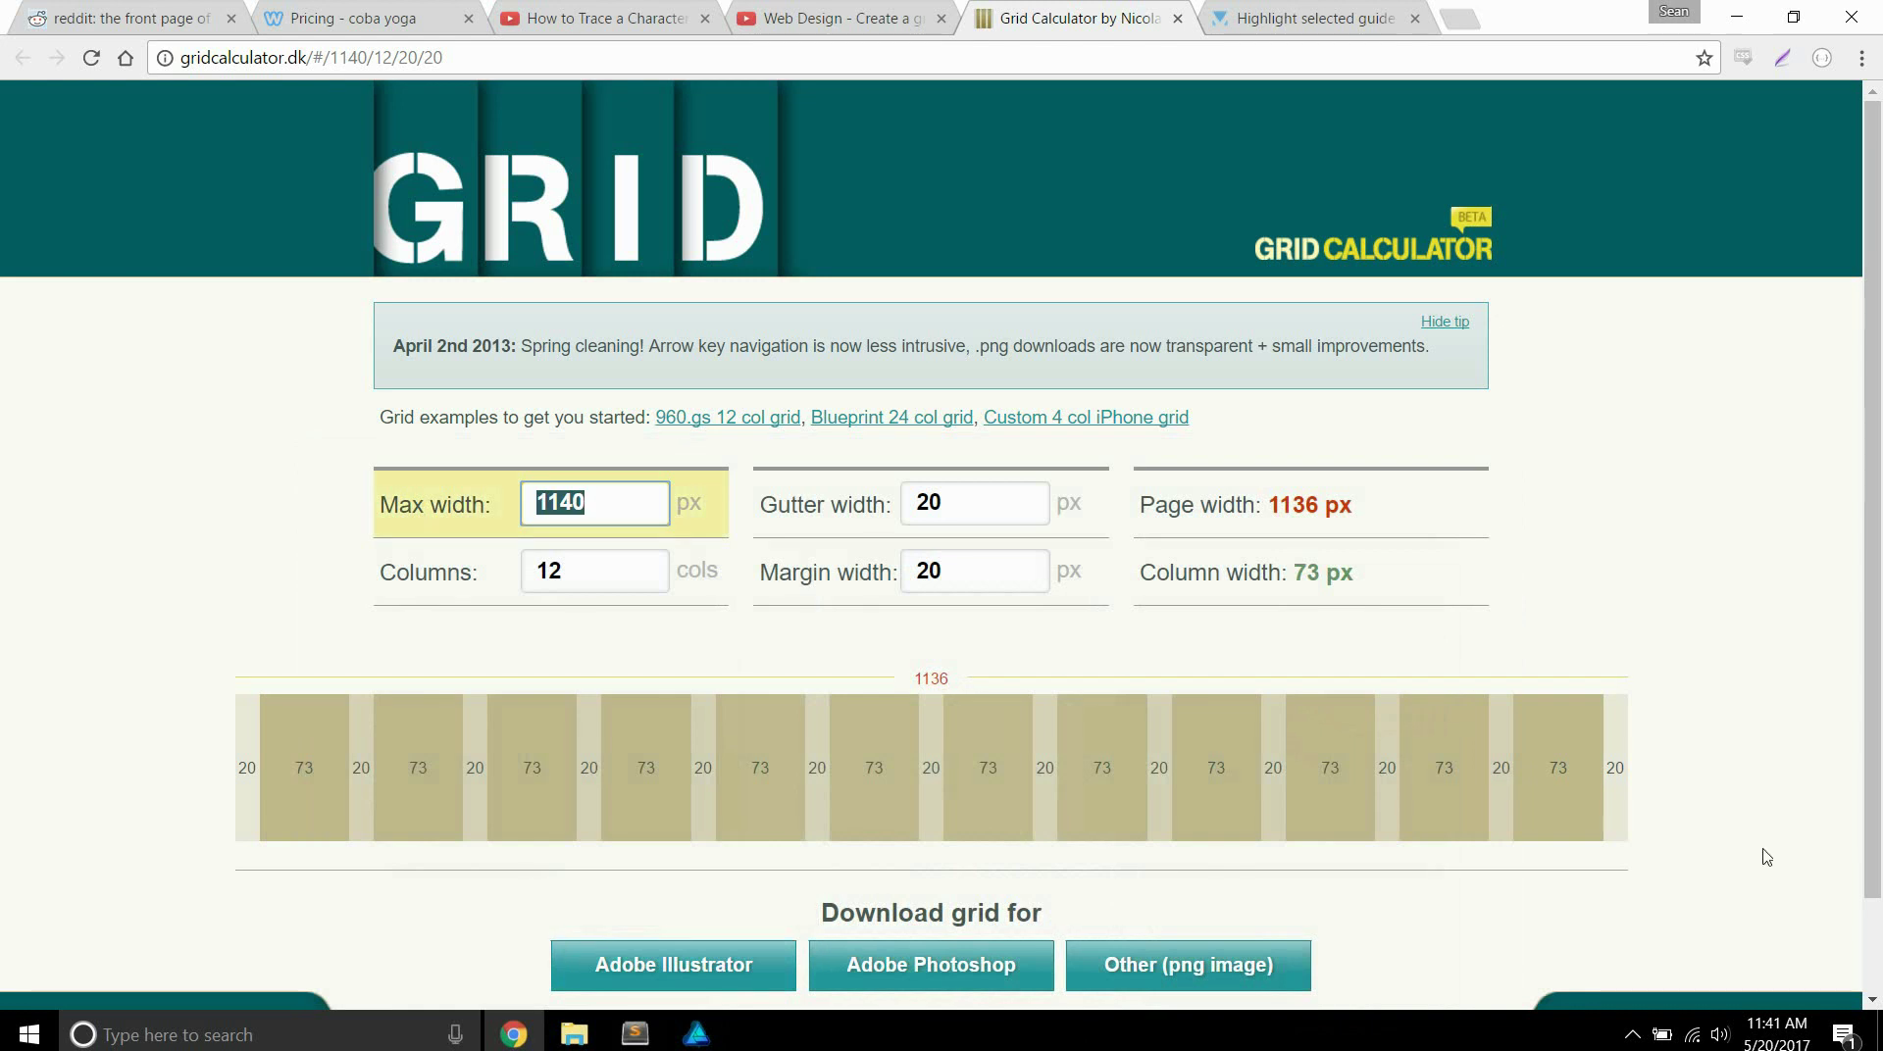
text(1400)
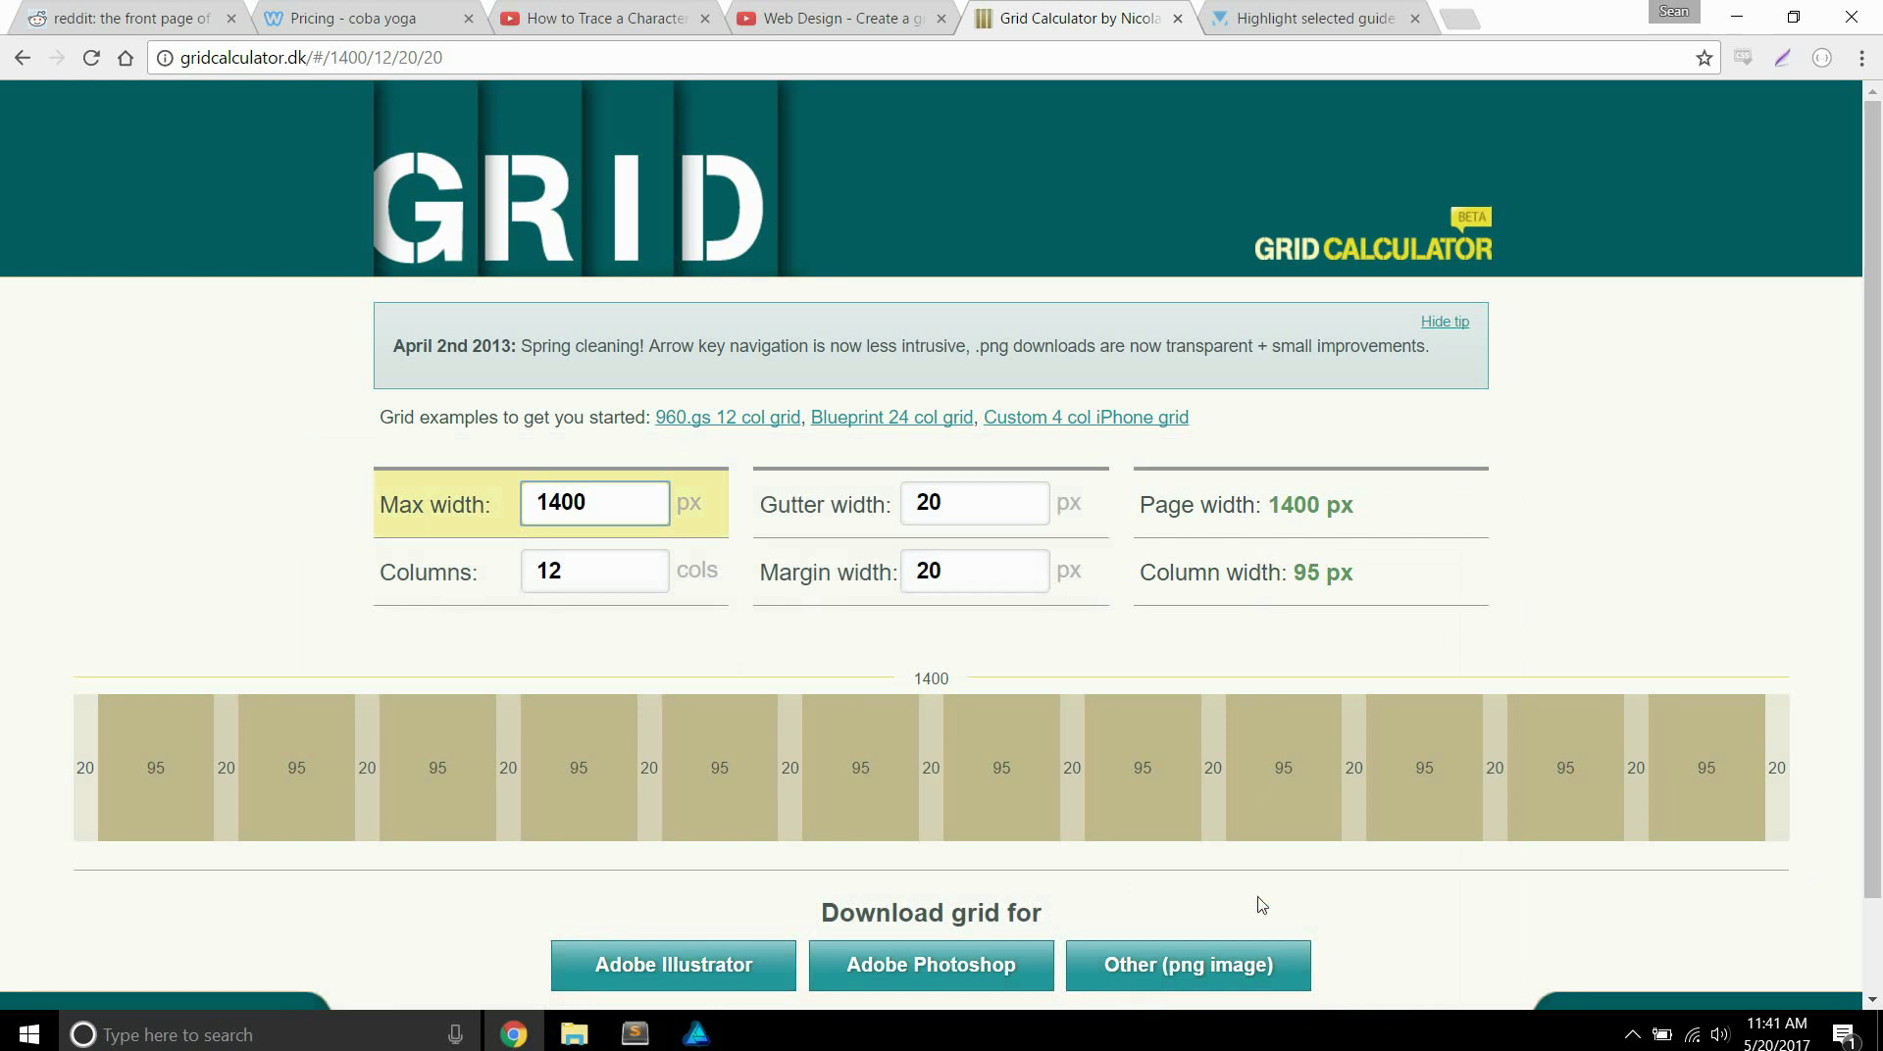
click(1186, 965)
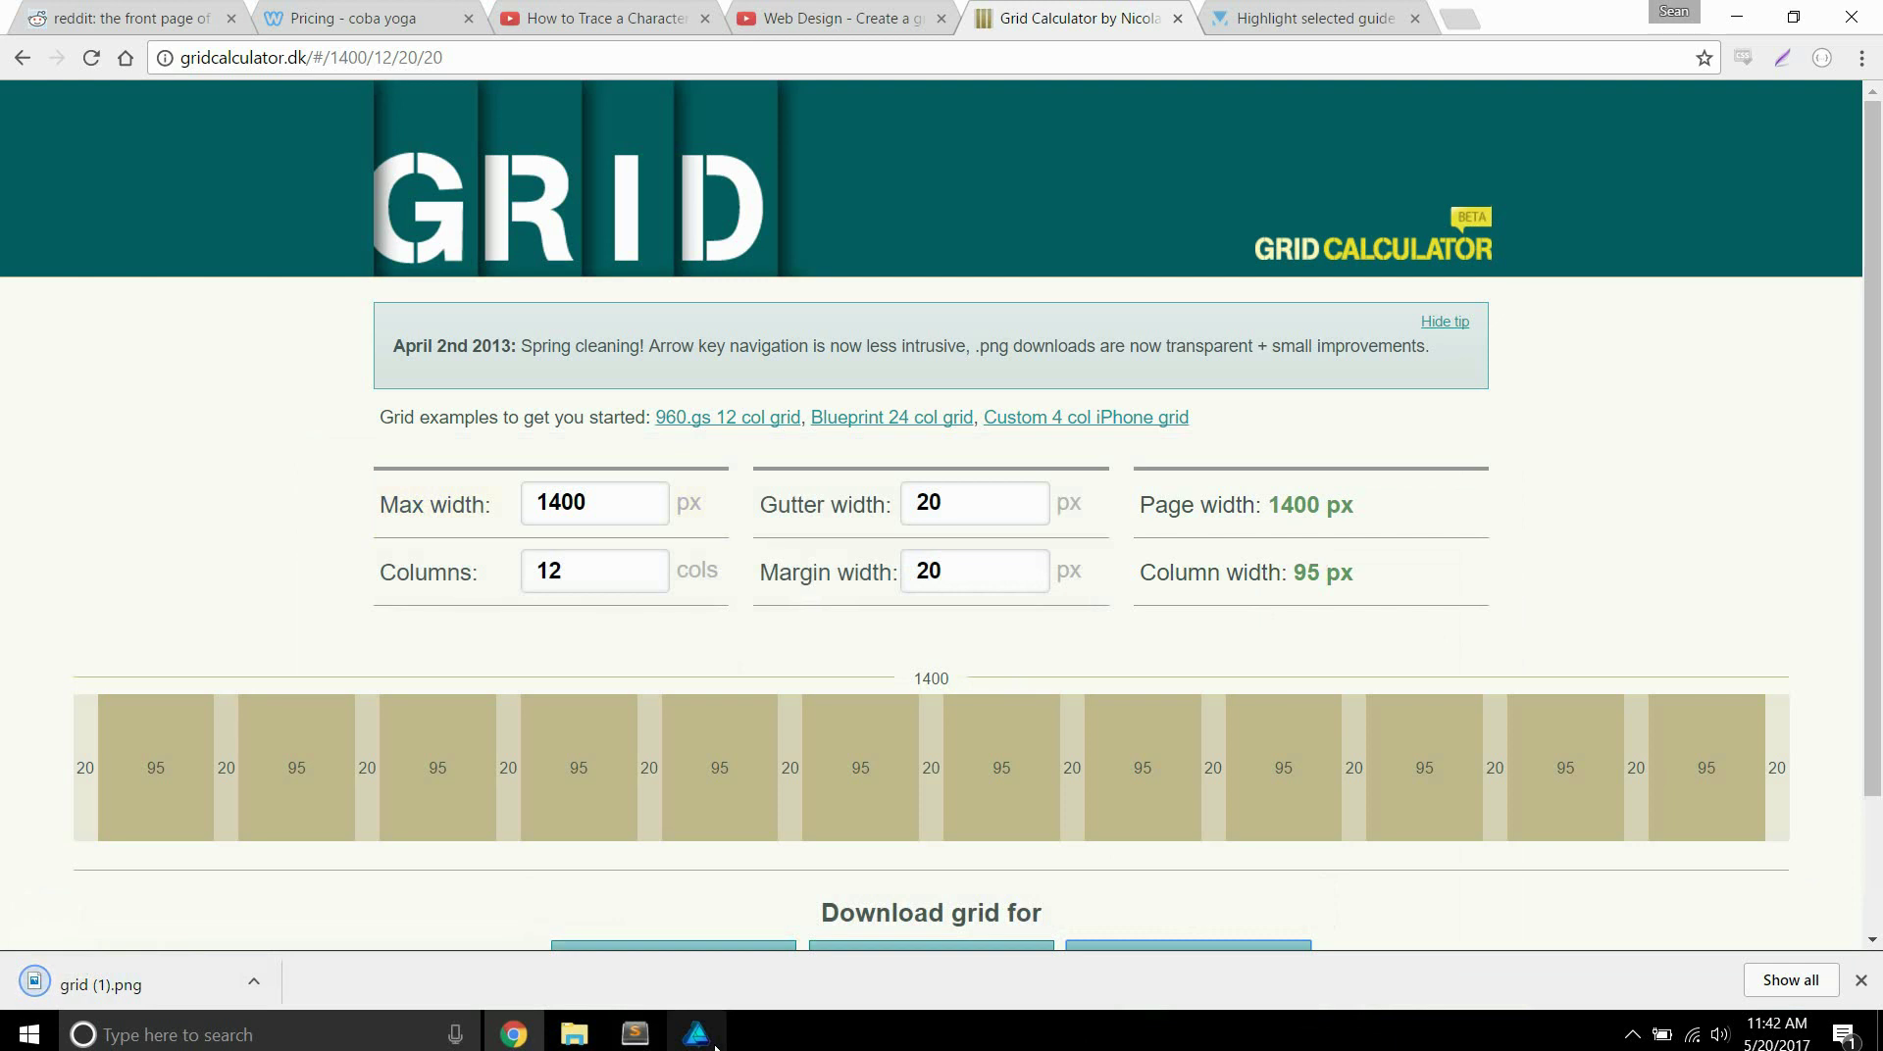
Place grid (1).png from the Downloads folder in File Explorer onto the untitled Affinity Designer document, and minimize the folder window.
click(714, 1045)
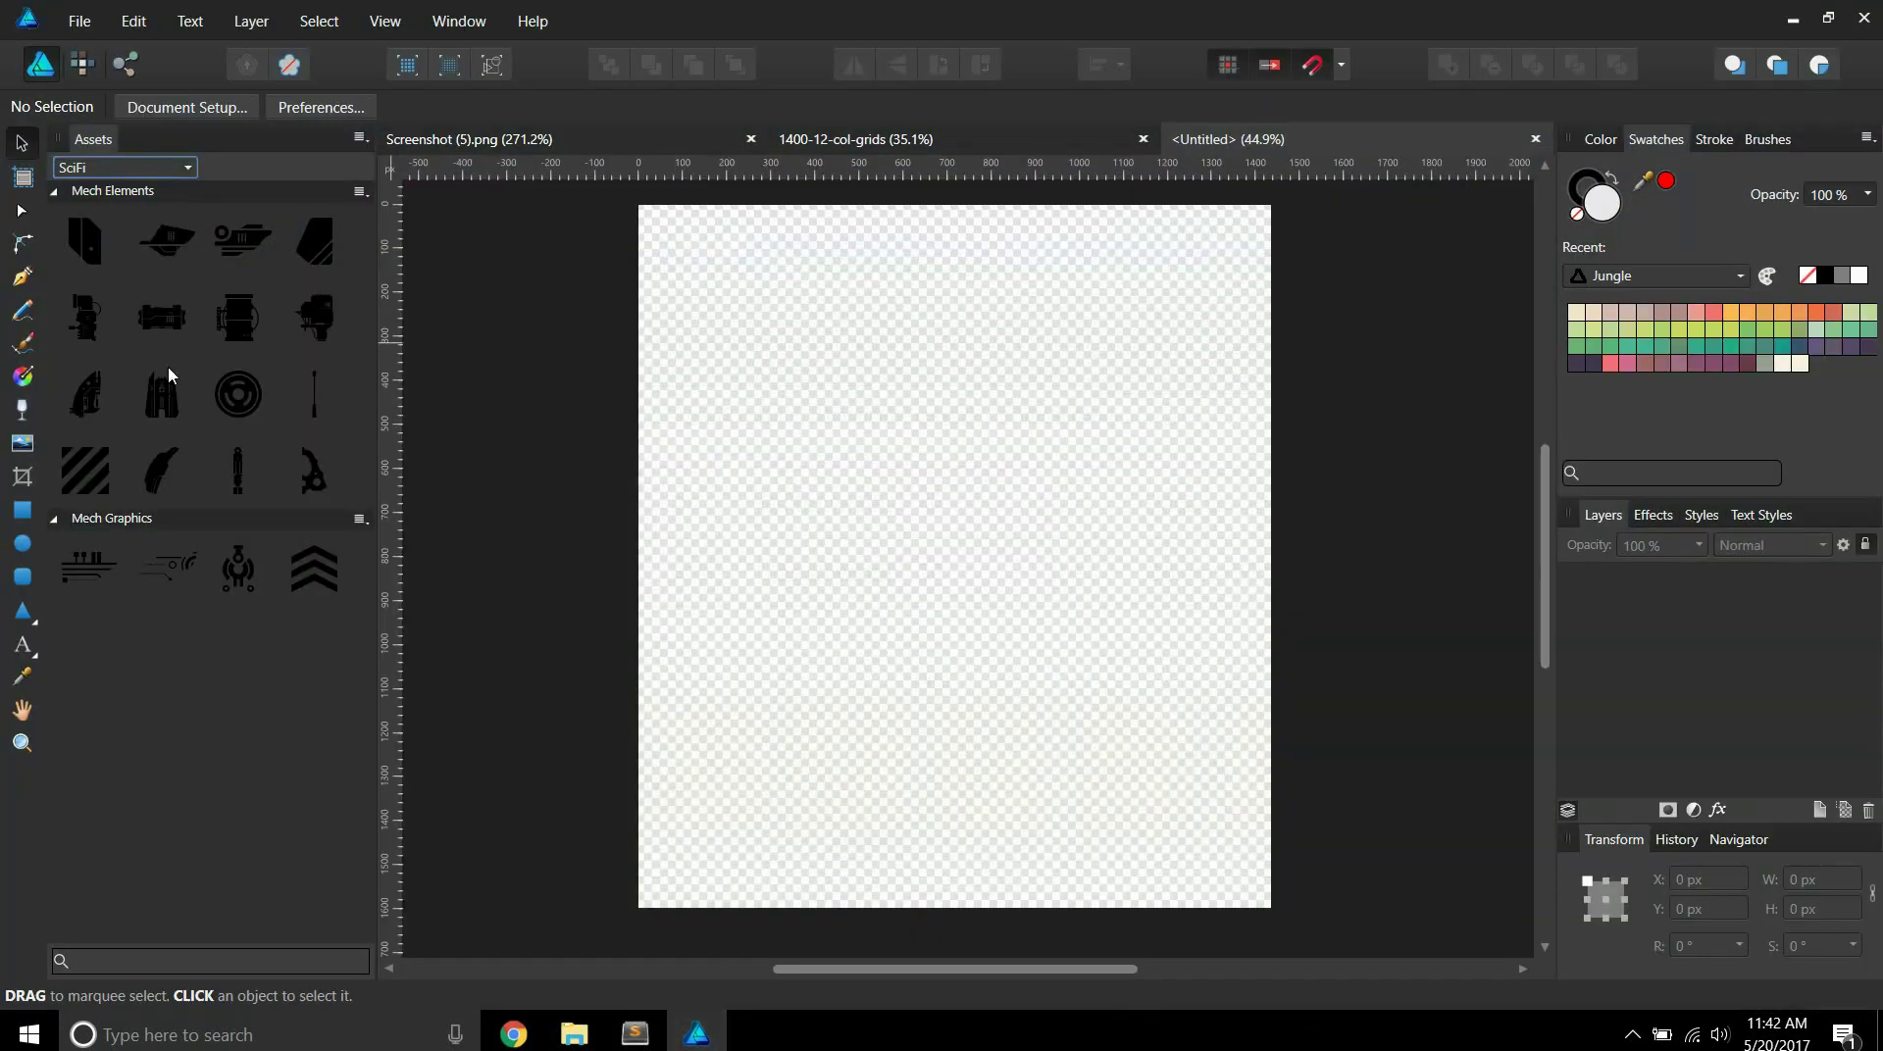
click(513, 1035)
click(696, 1034)
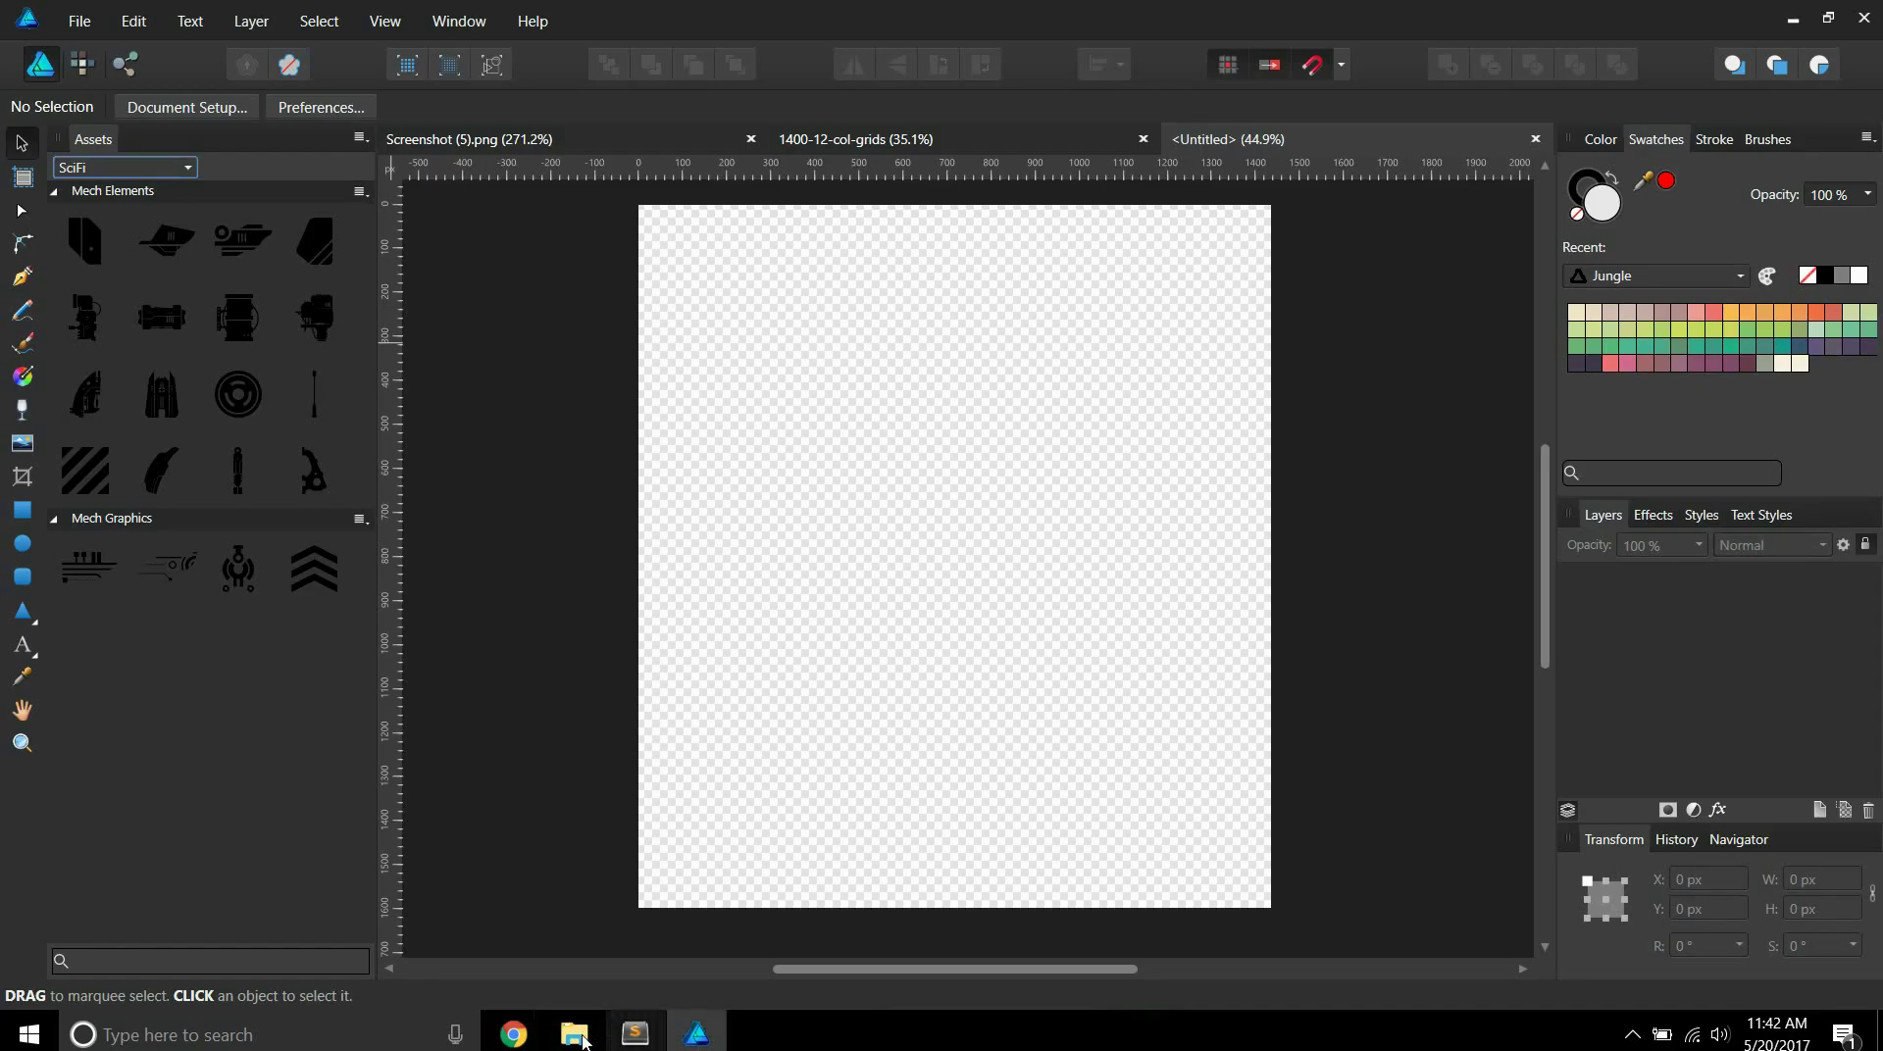
click(574, 1034)
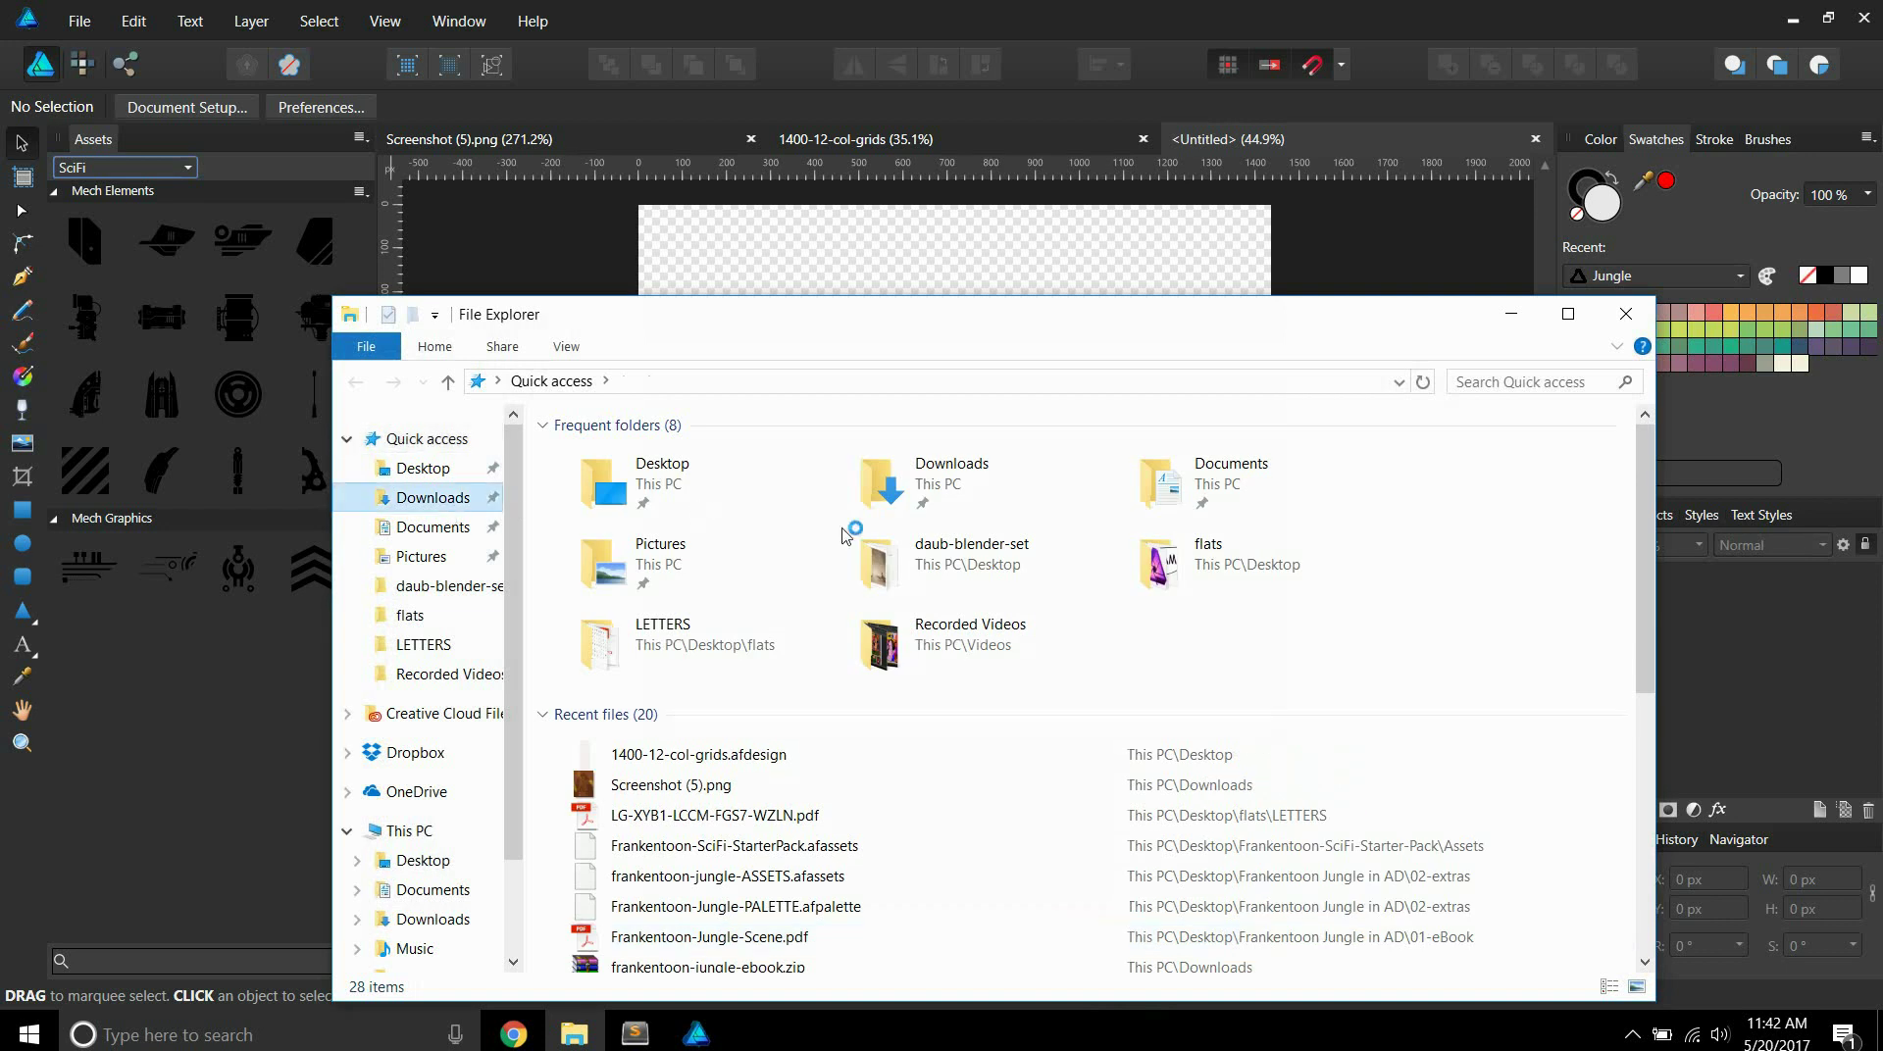
click(432, 497)
key(alt+Left)
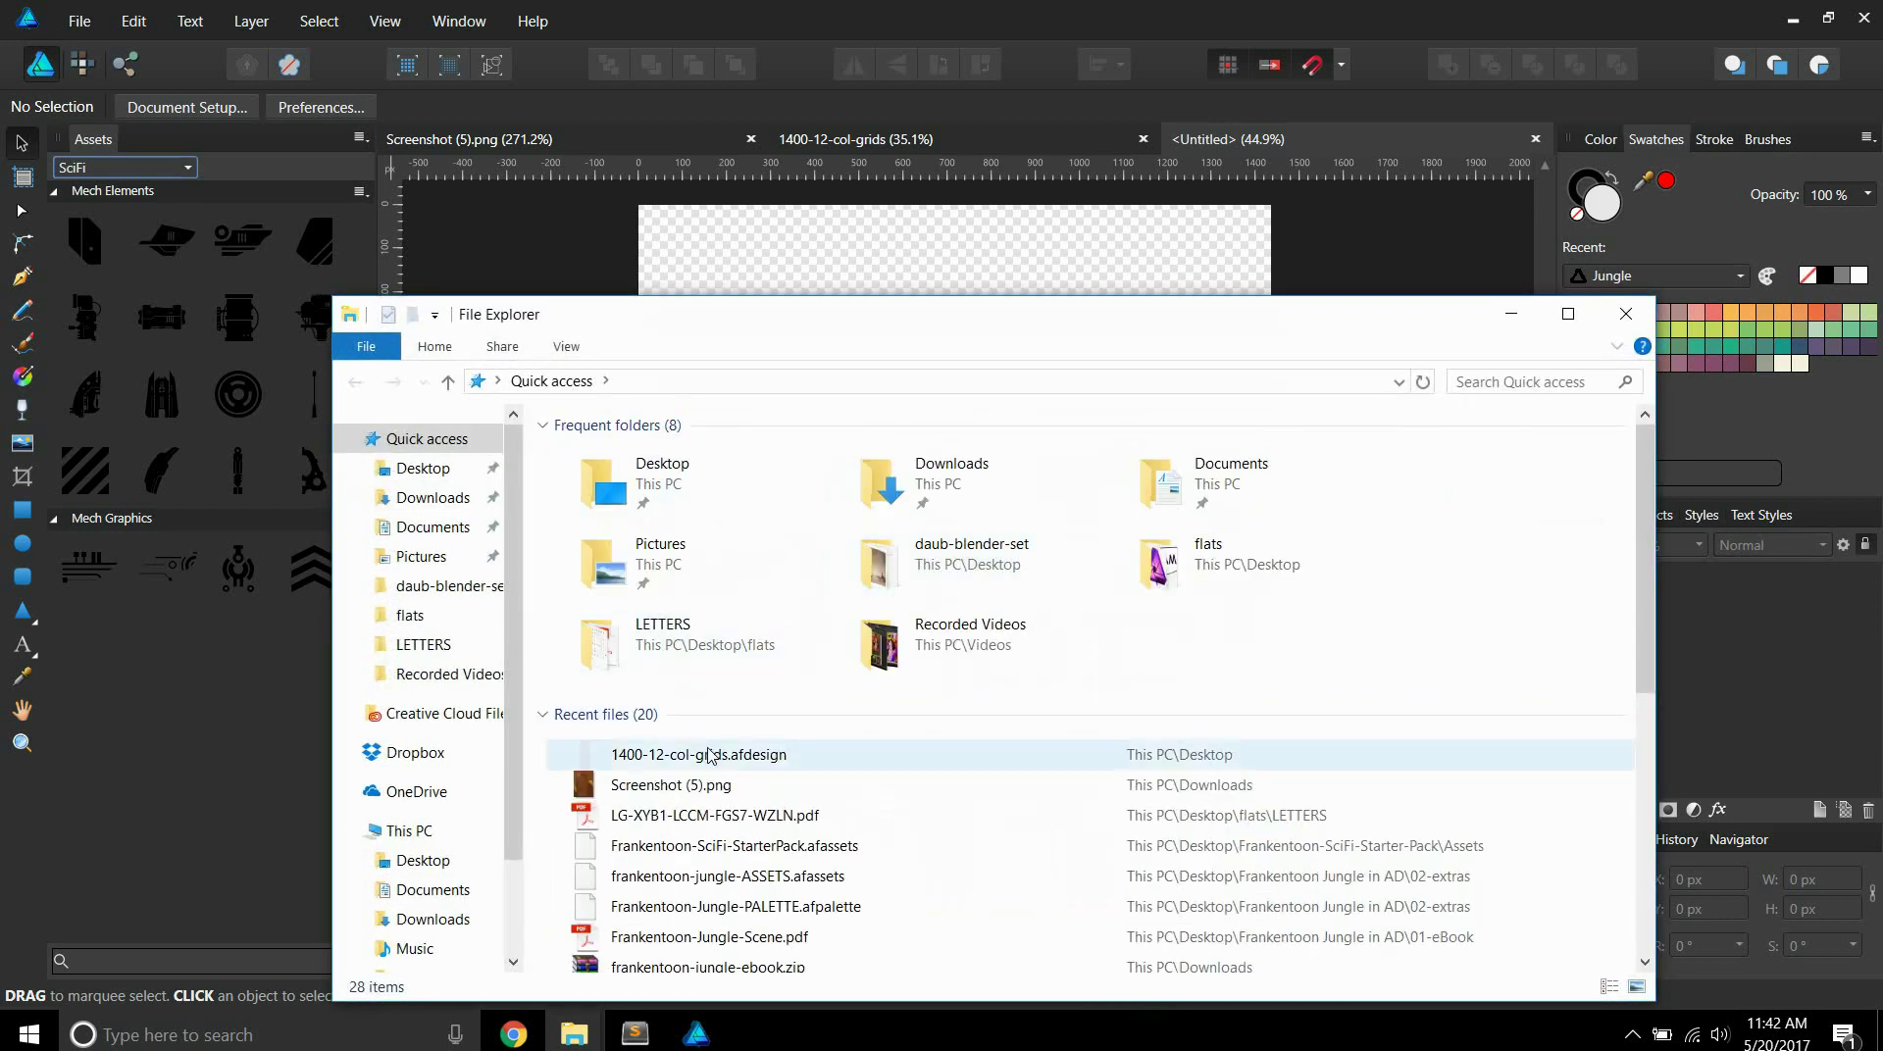
click(432, 497)
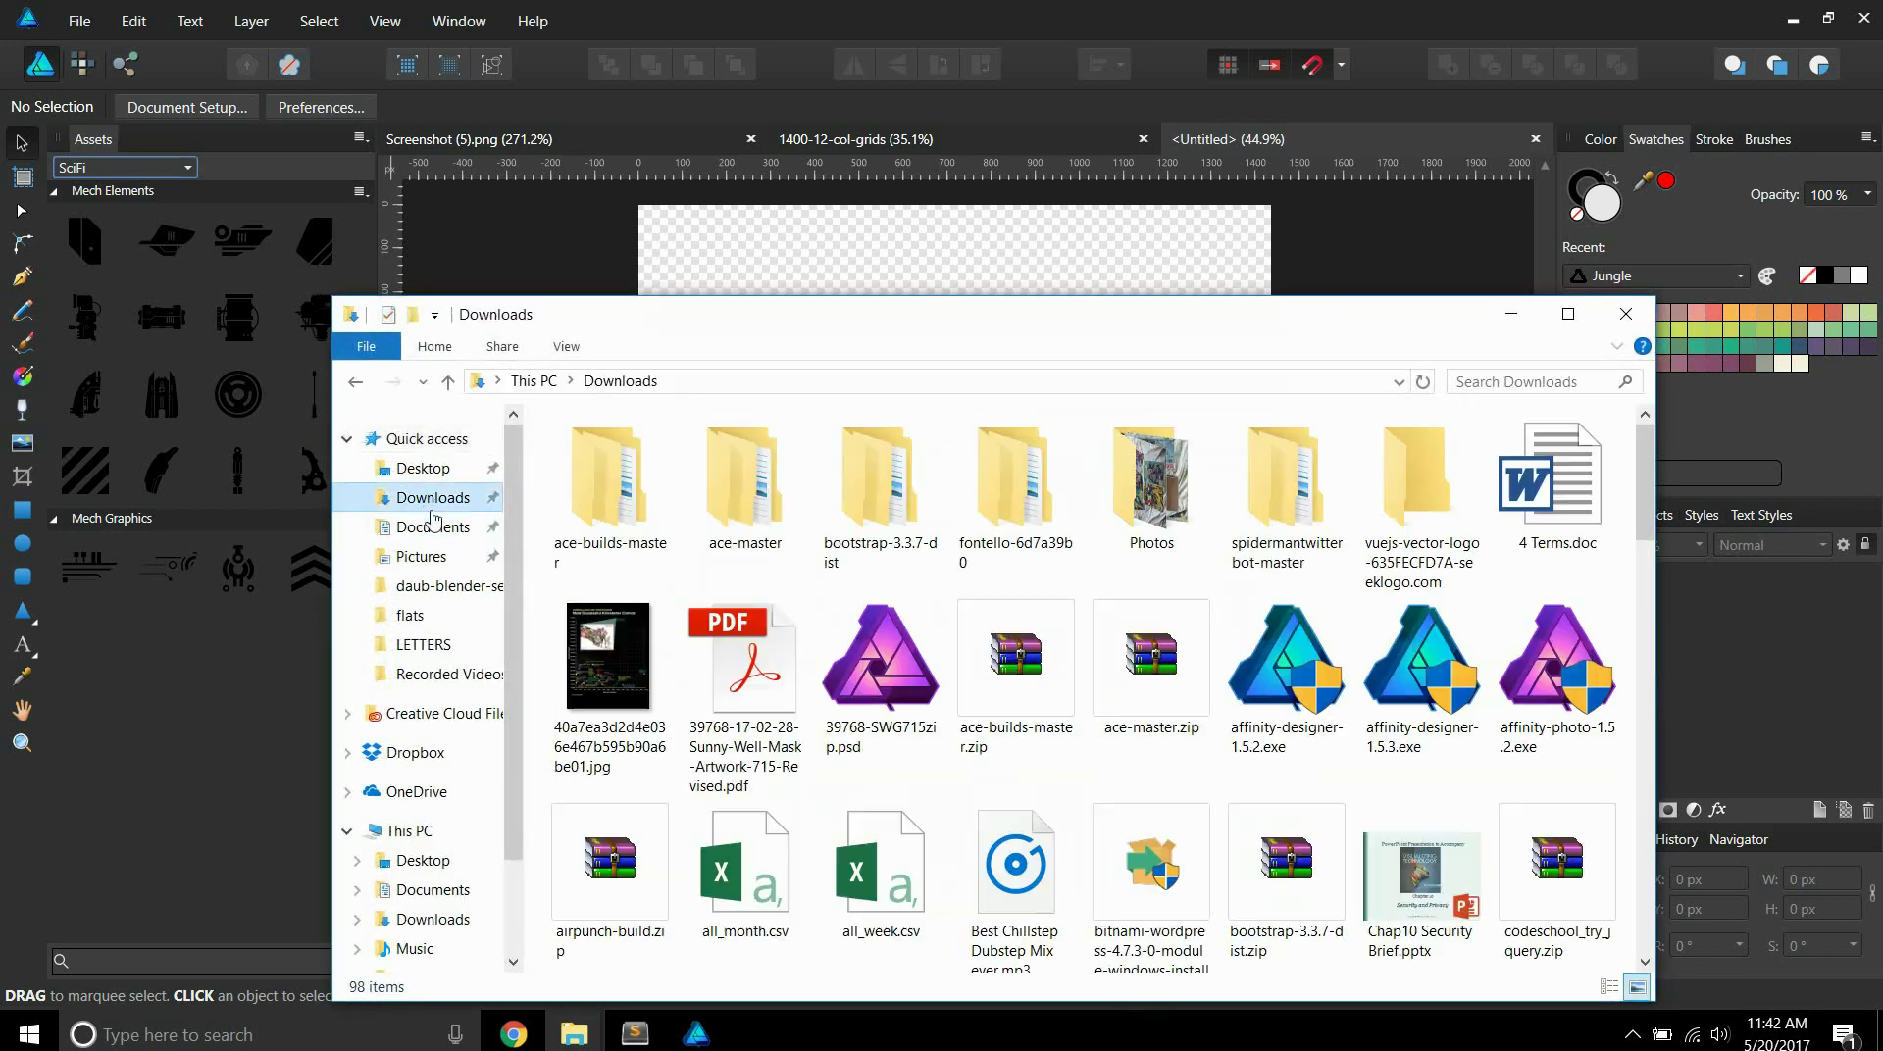
scroll(1176, 637, down, 10)
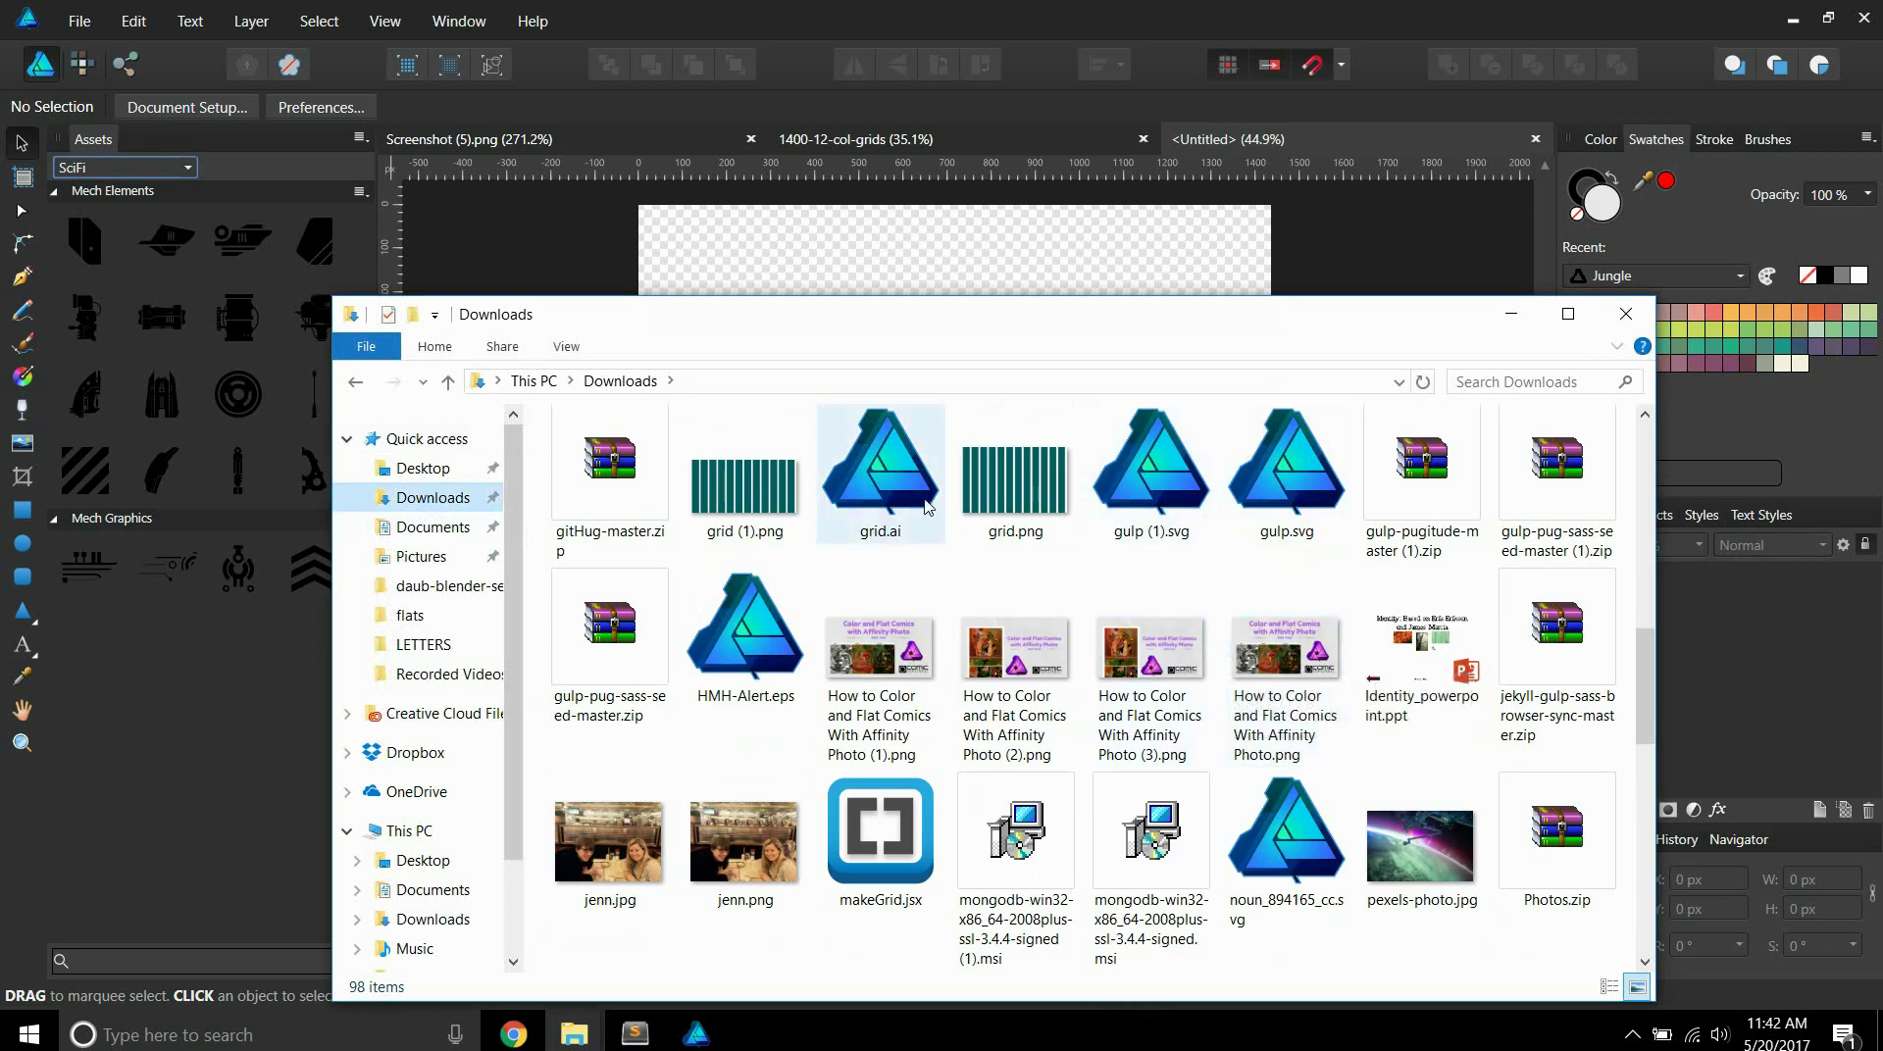
drag(751, 495, 866, 253)
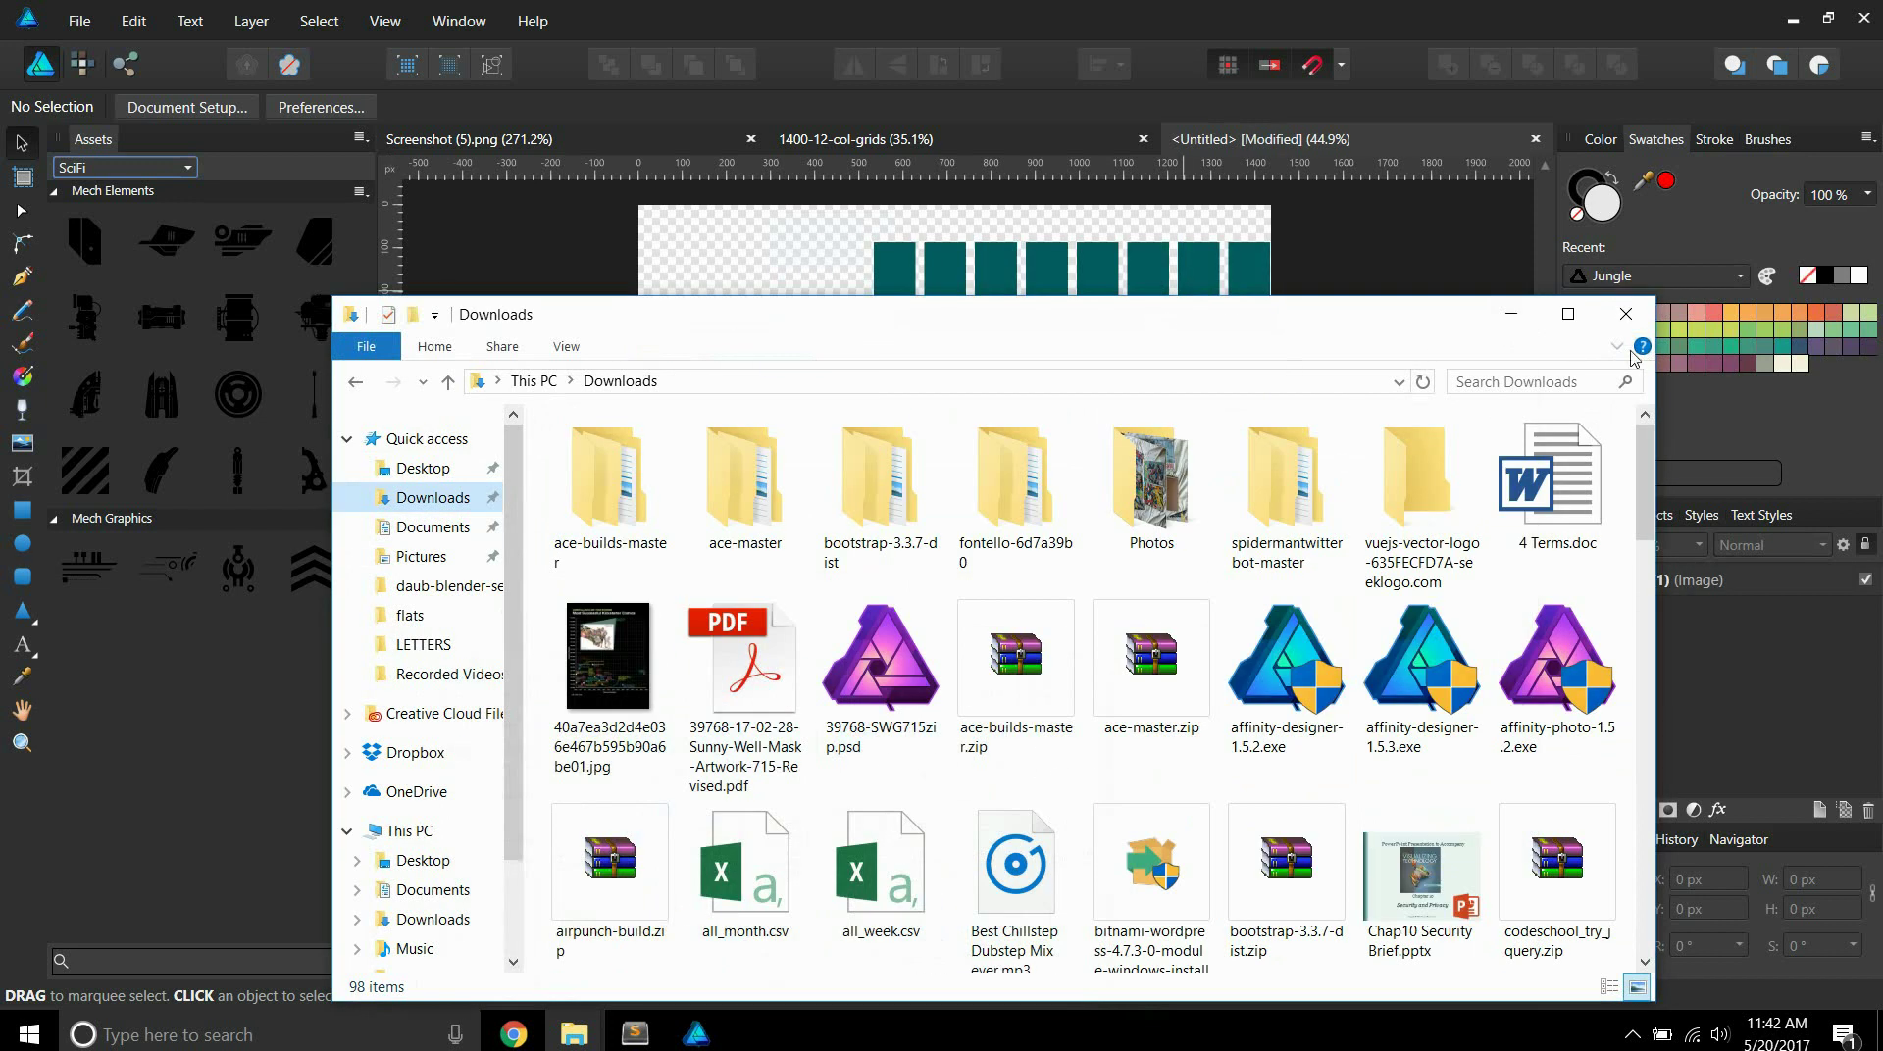
click(1511, 313)
Center the placed grid image horizontally on the page.
click(1051, 345)
right_click(1049, 343)
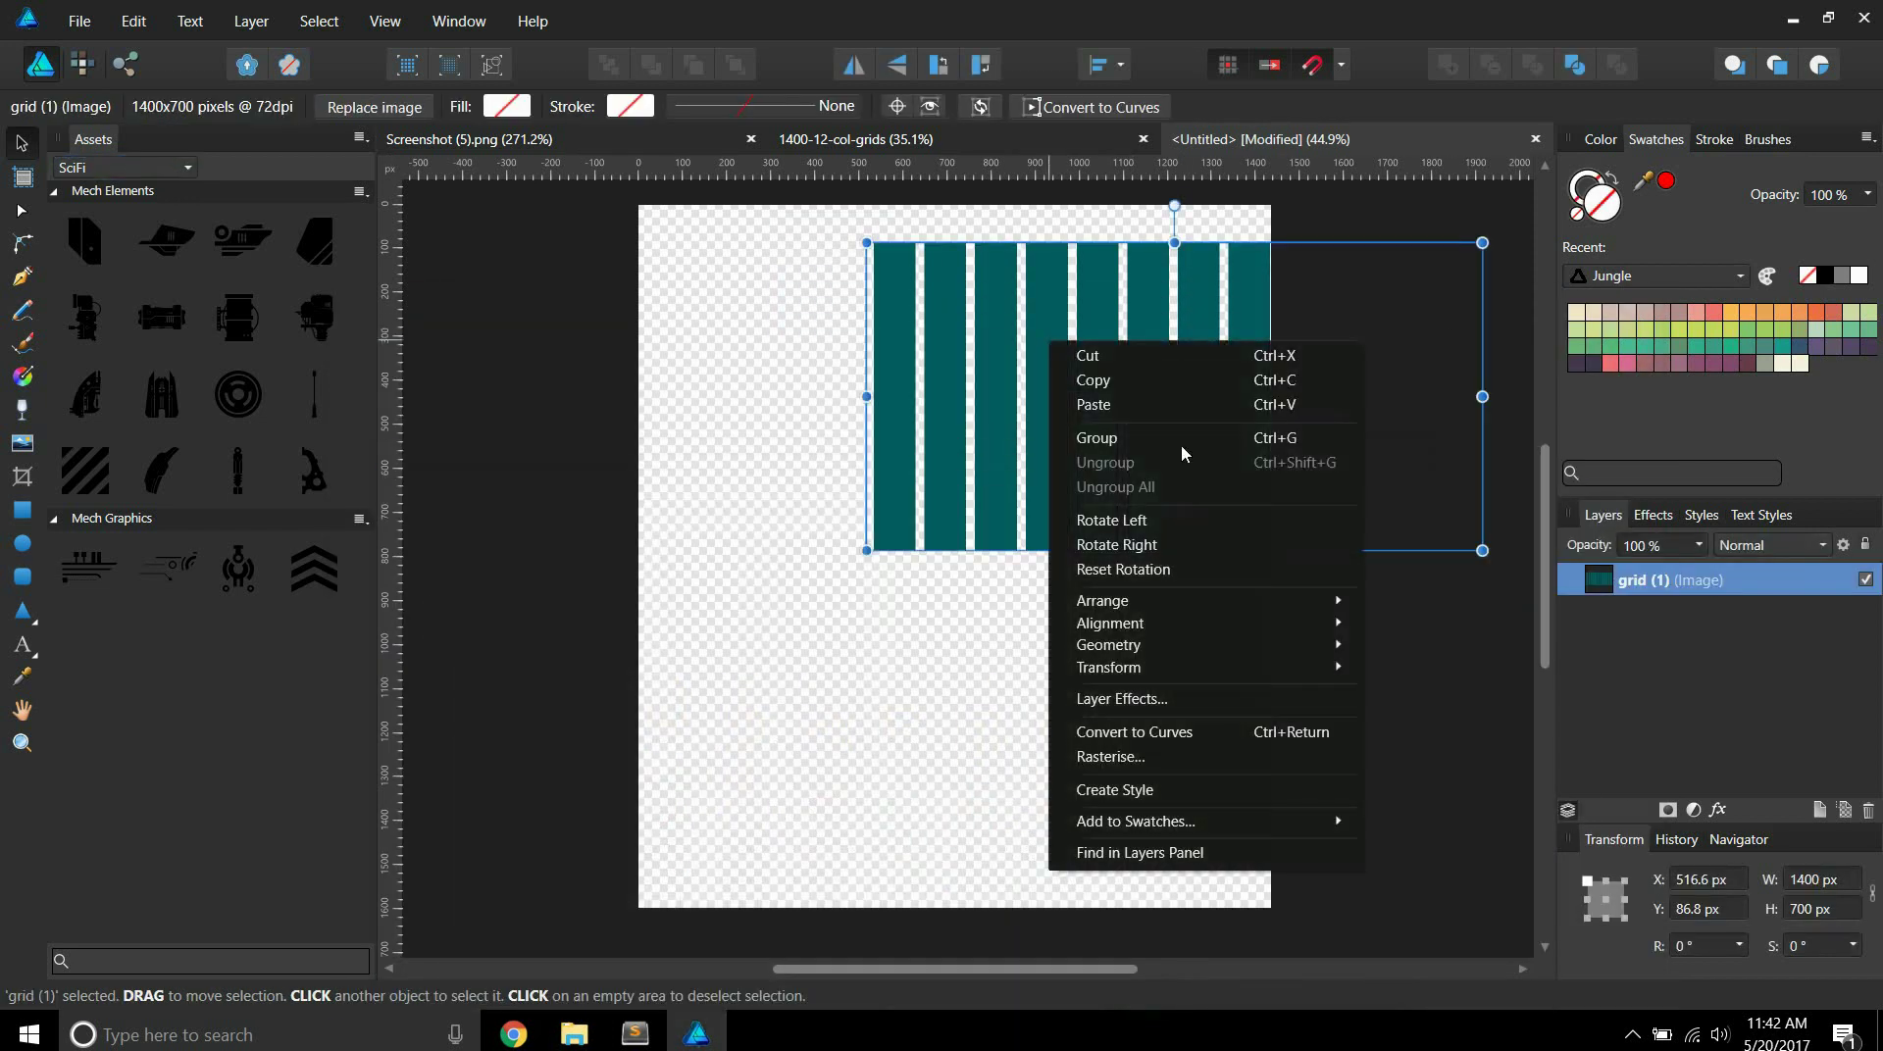
mouse_move(1187, 623)
click(1433, 651)
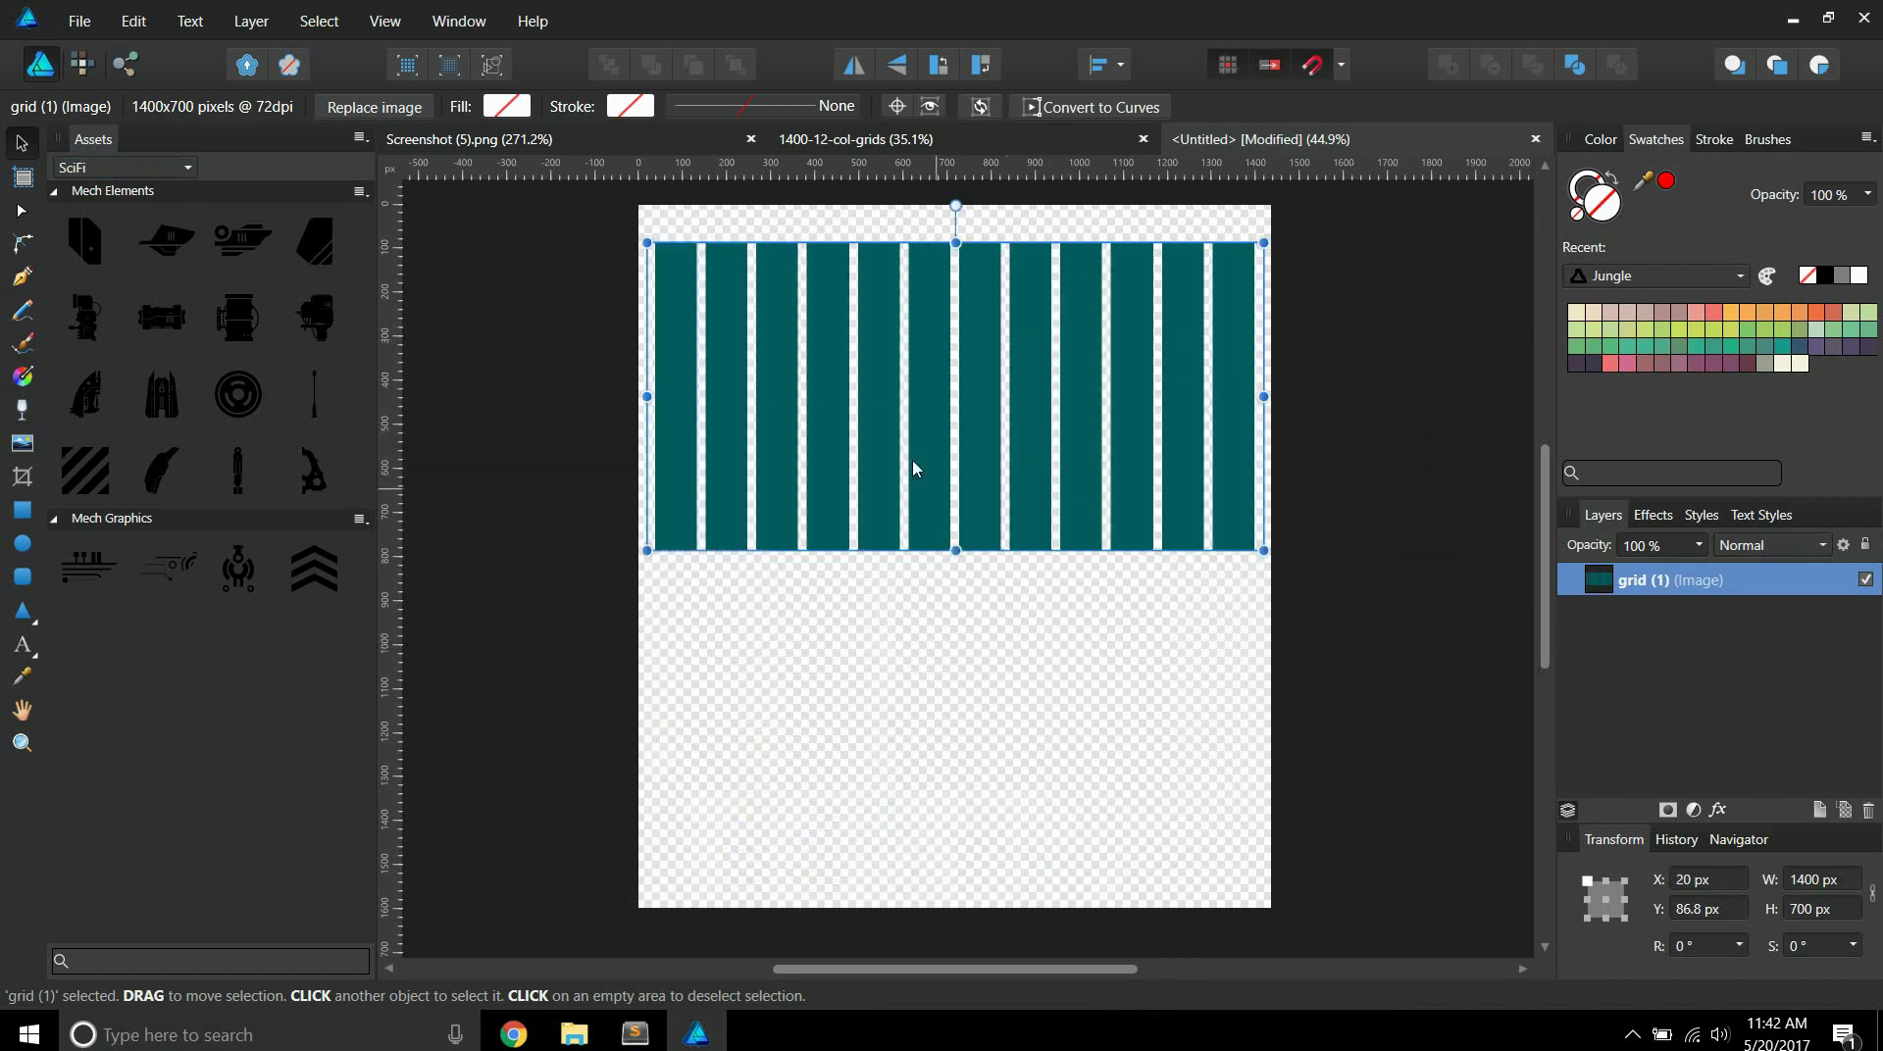
scroll(913, 469, up, 3)
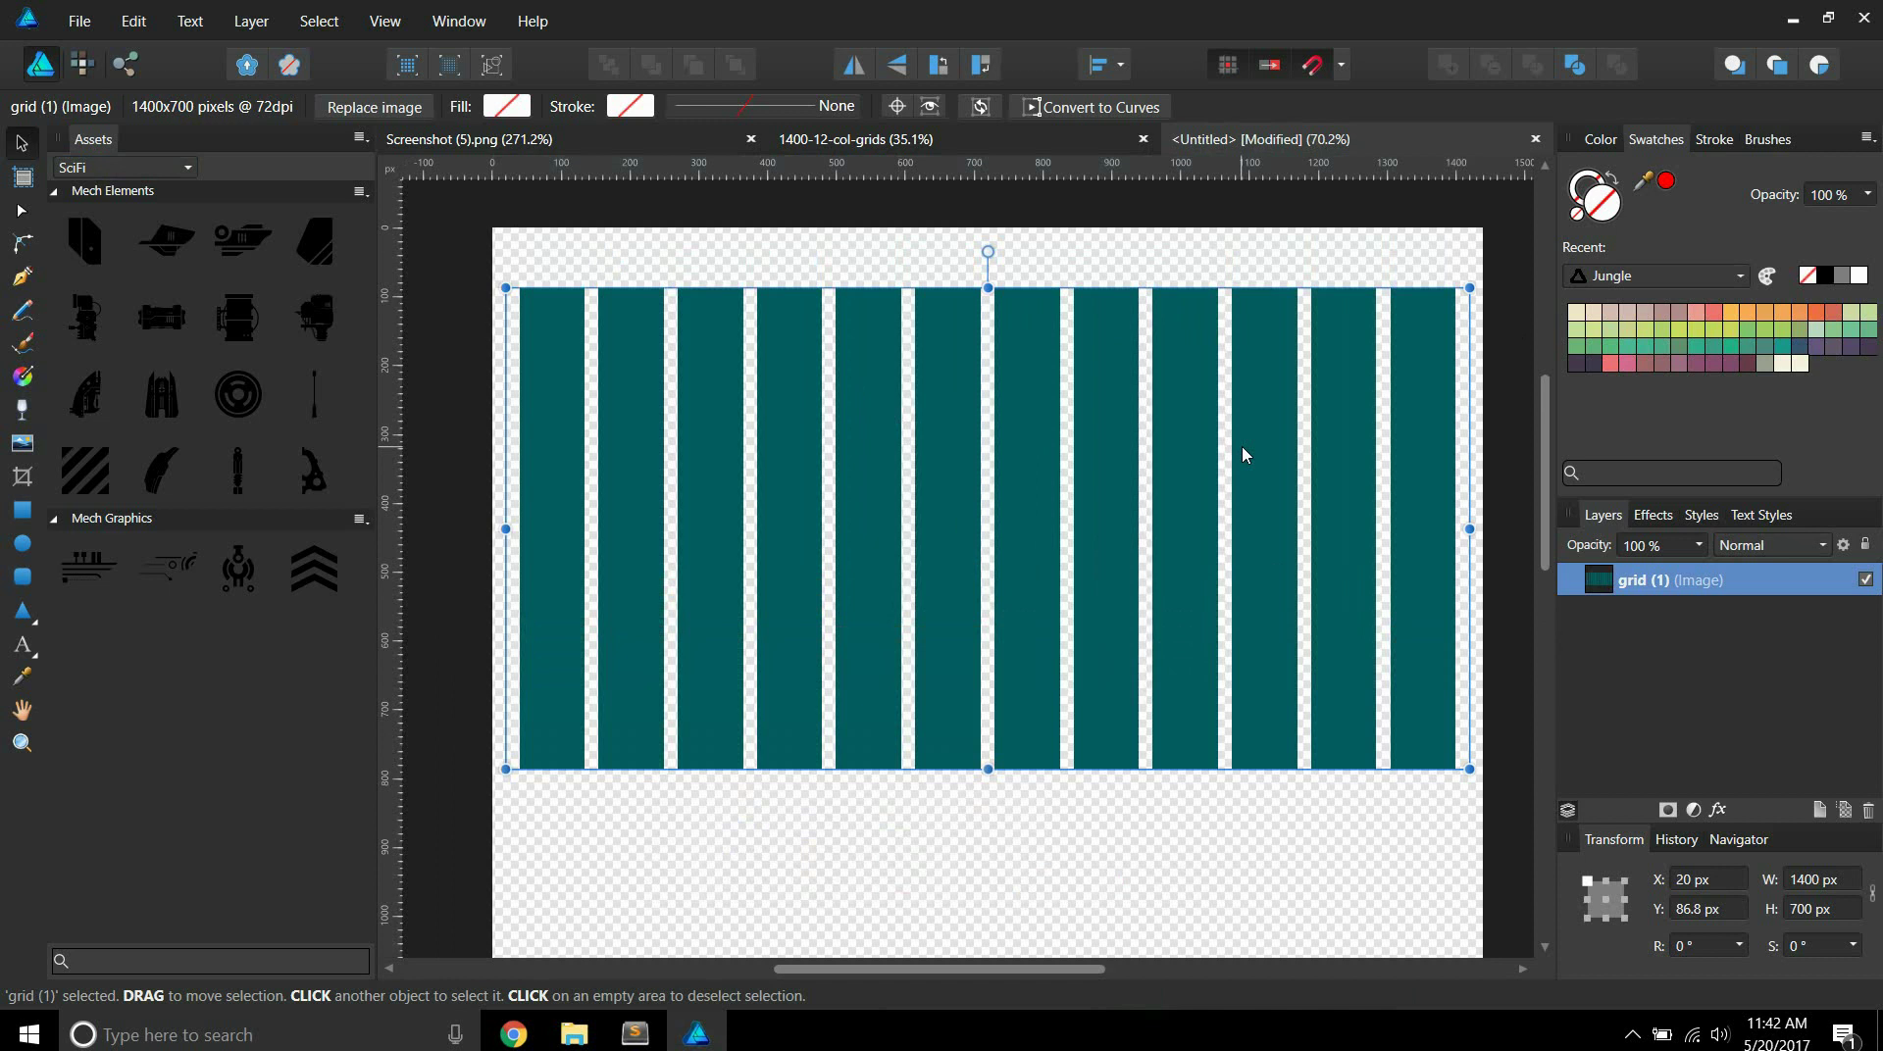
Examine the guide layout in the finished 1400-12-col-grids document and return to the untitled document.
click(804, 142)
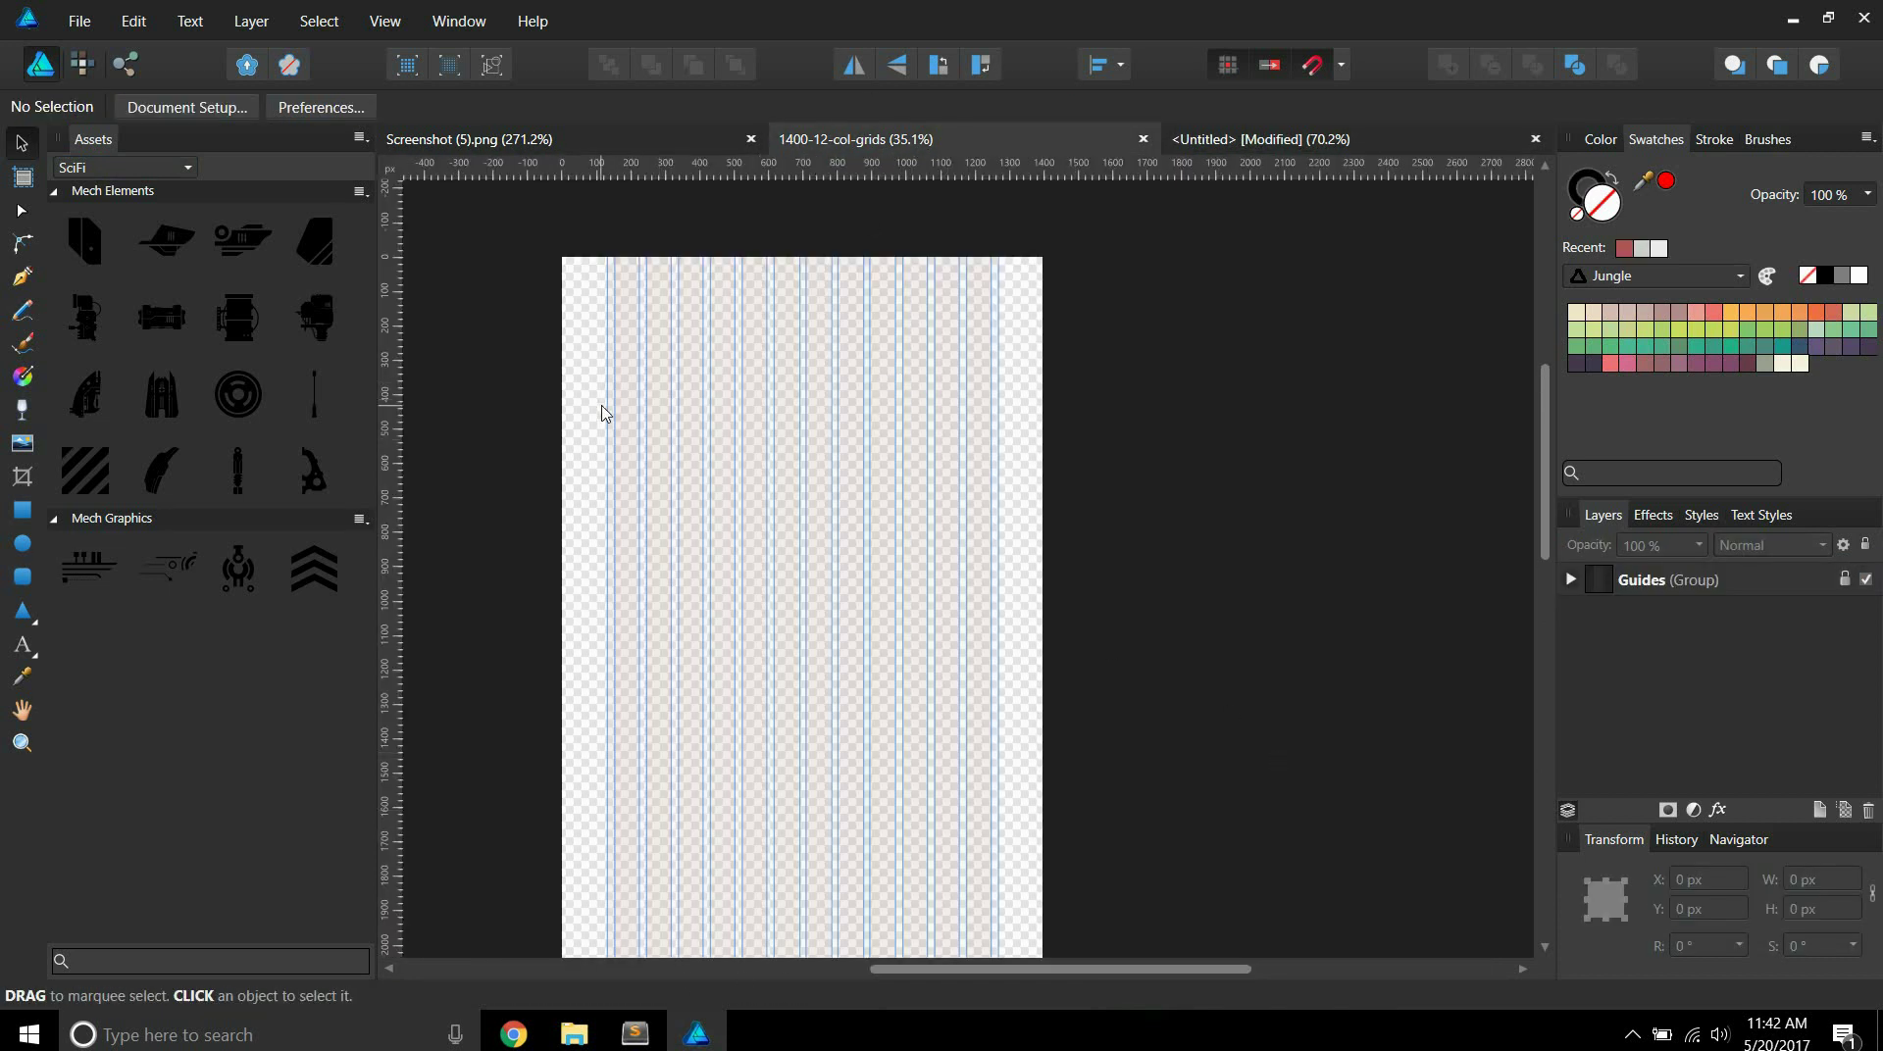
drag(588, 388, 1037, 537)
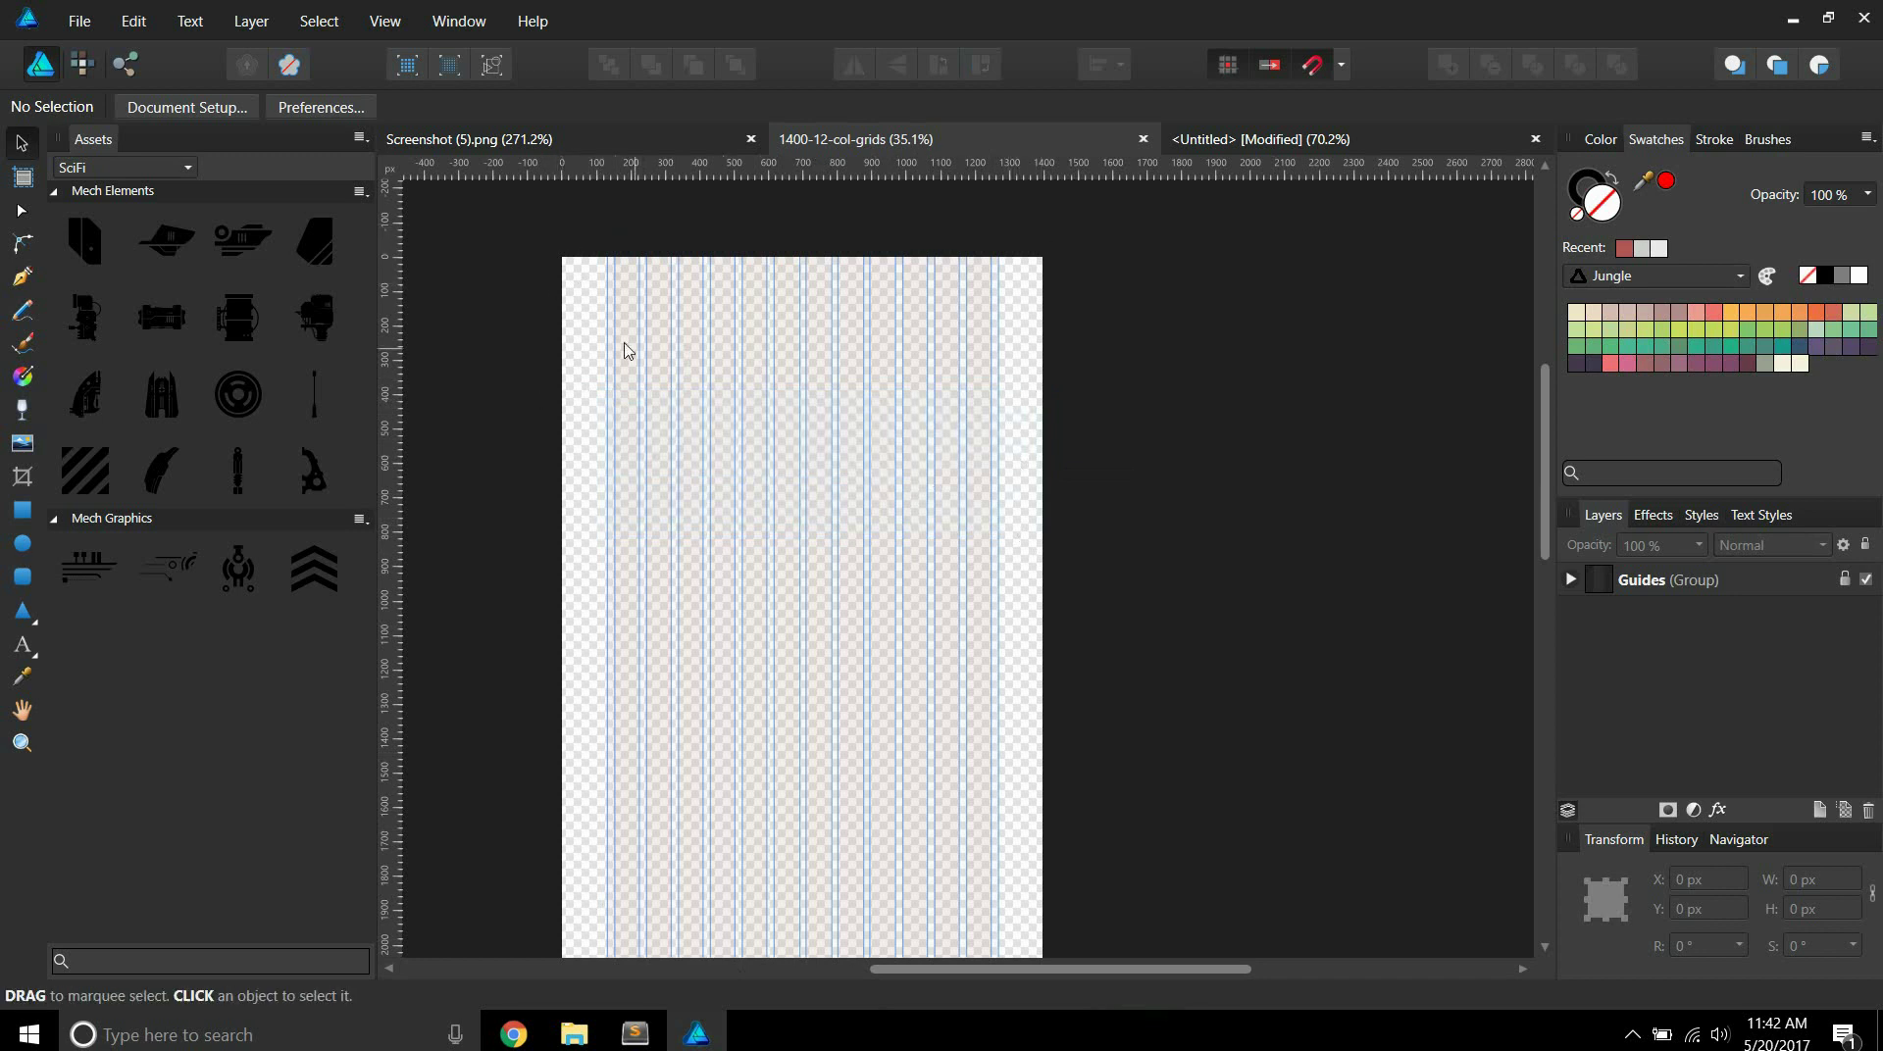
click(1275, 140)
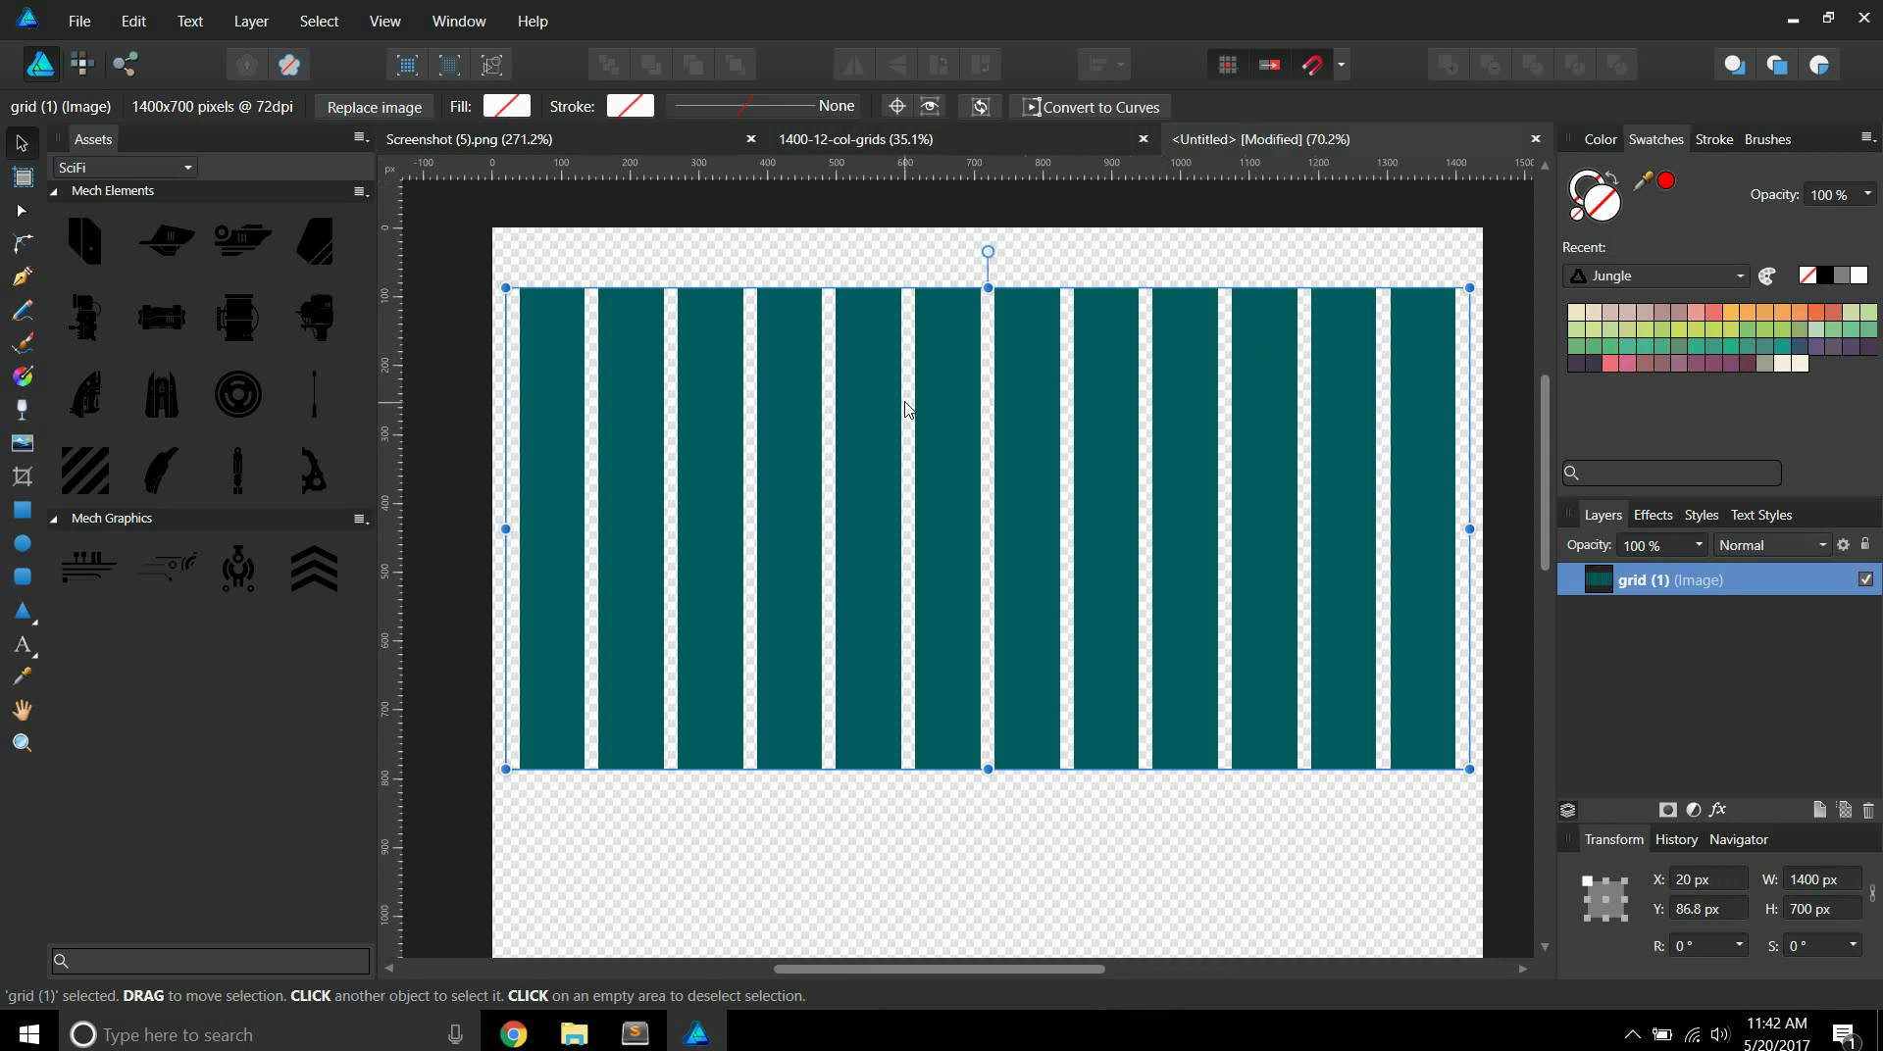
key(ctrl+Tab)
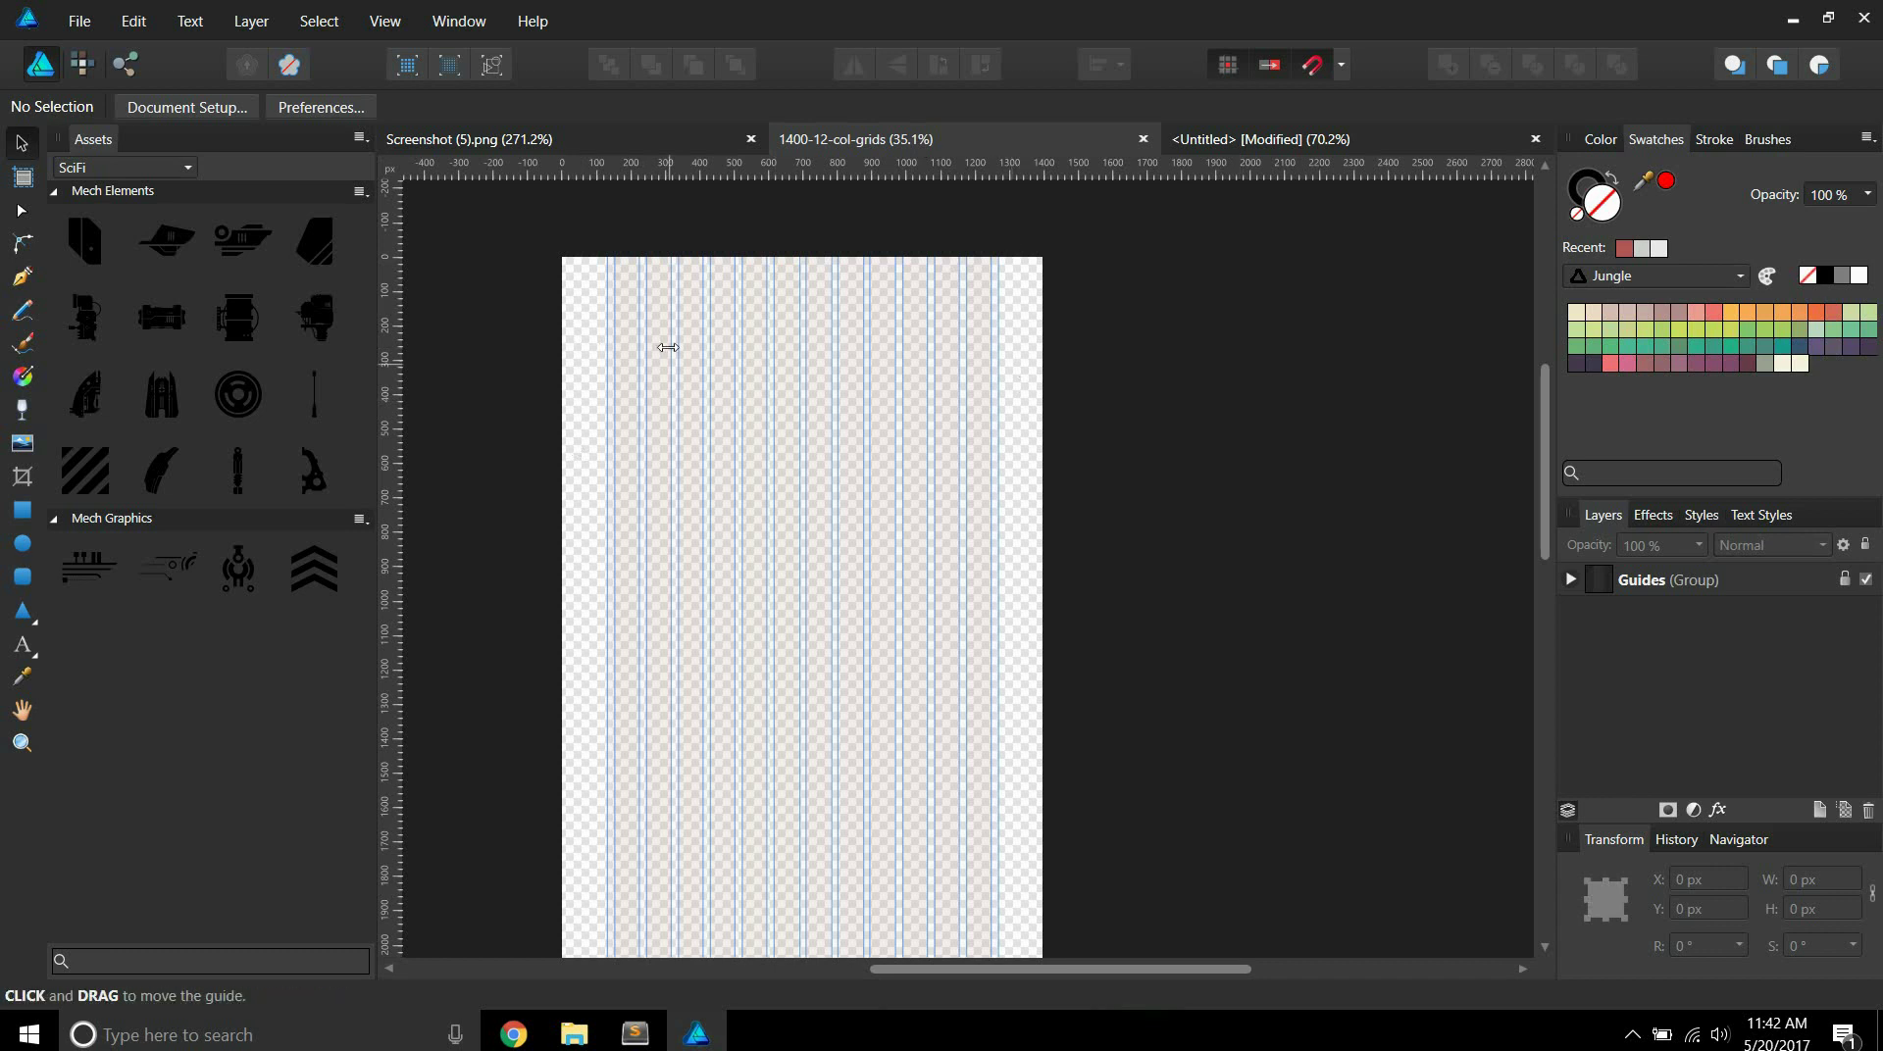
click(1216, 139)
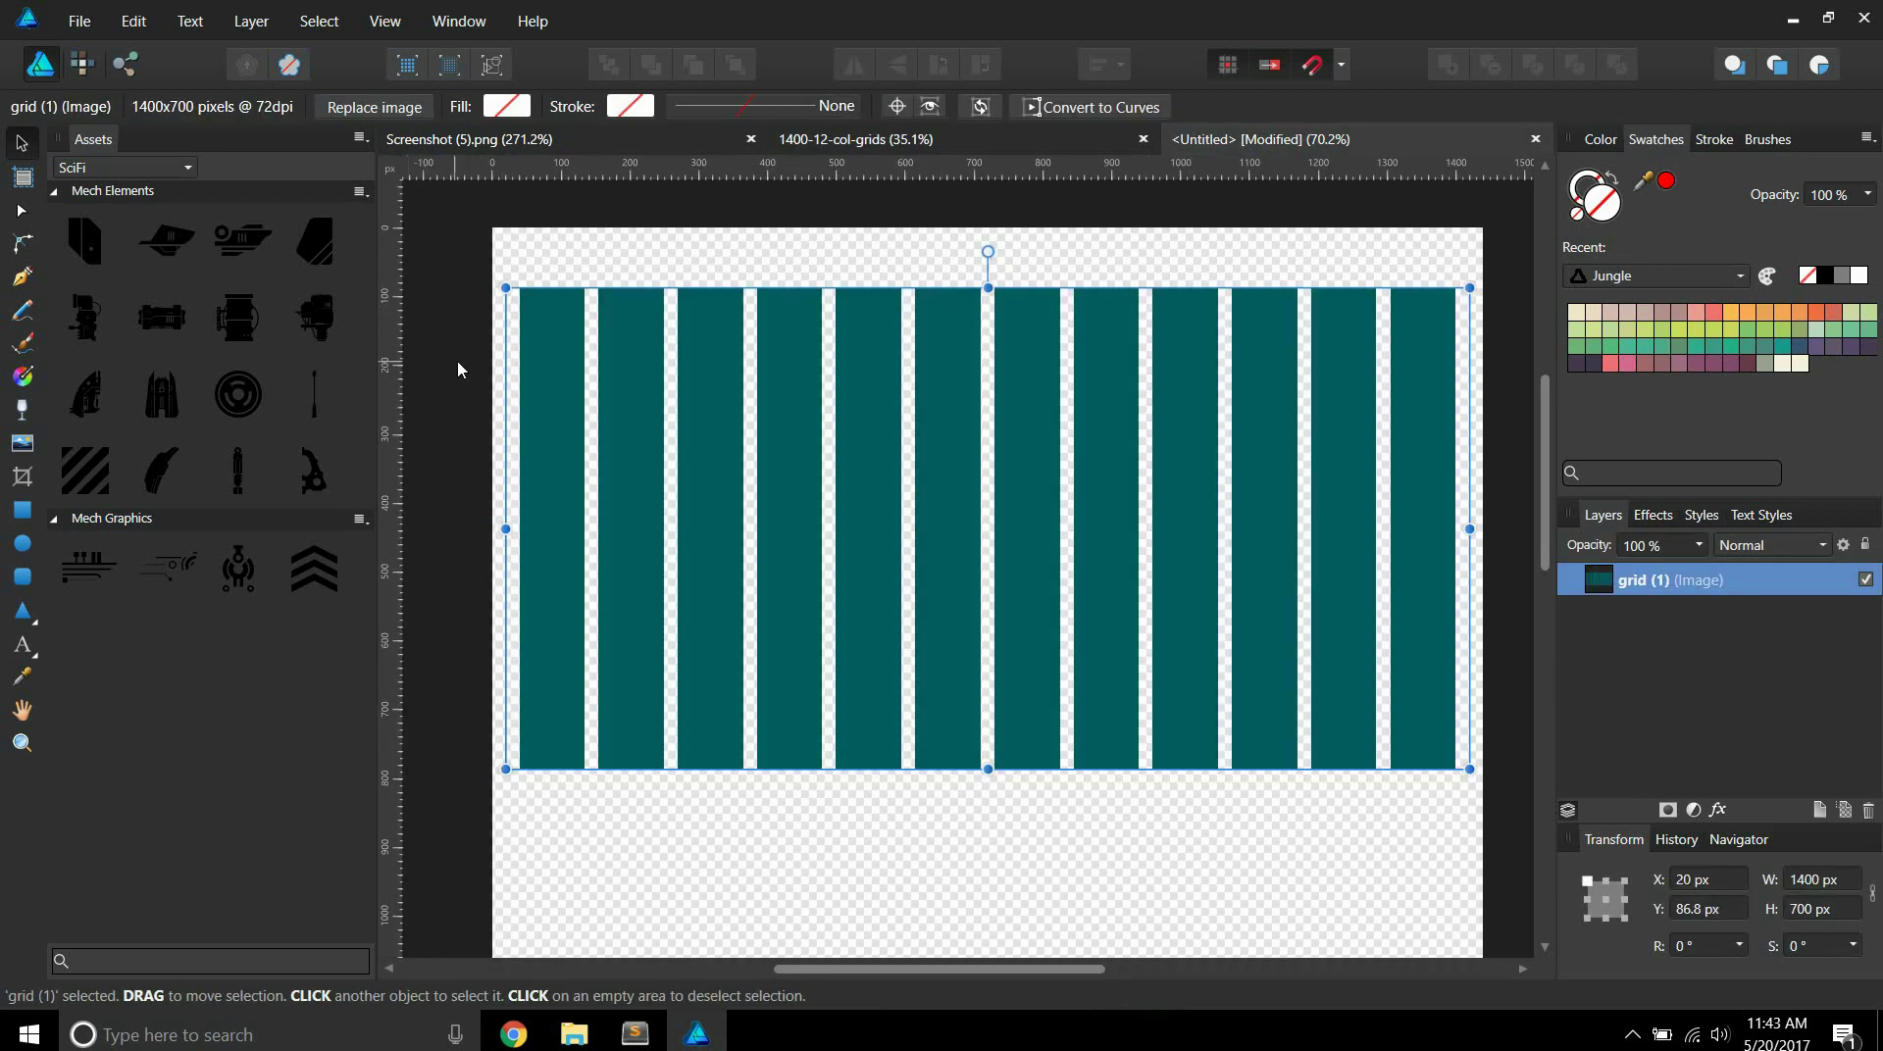
Lock the grid (1) image layer.
click(1844, 578)
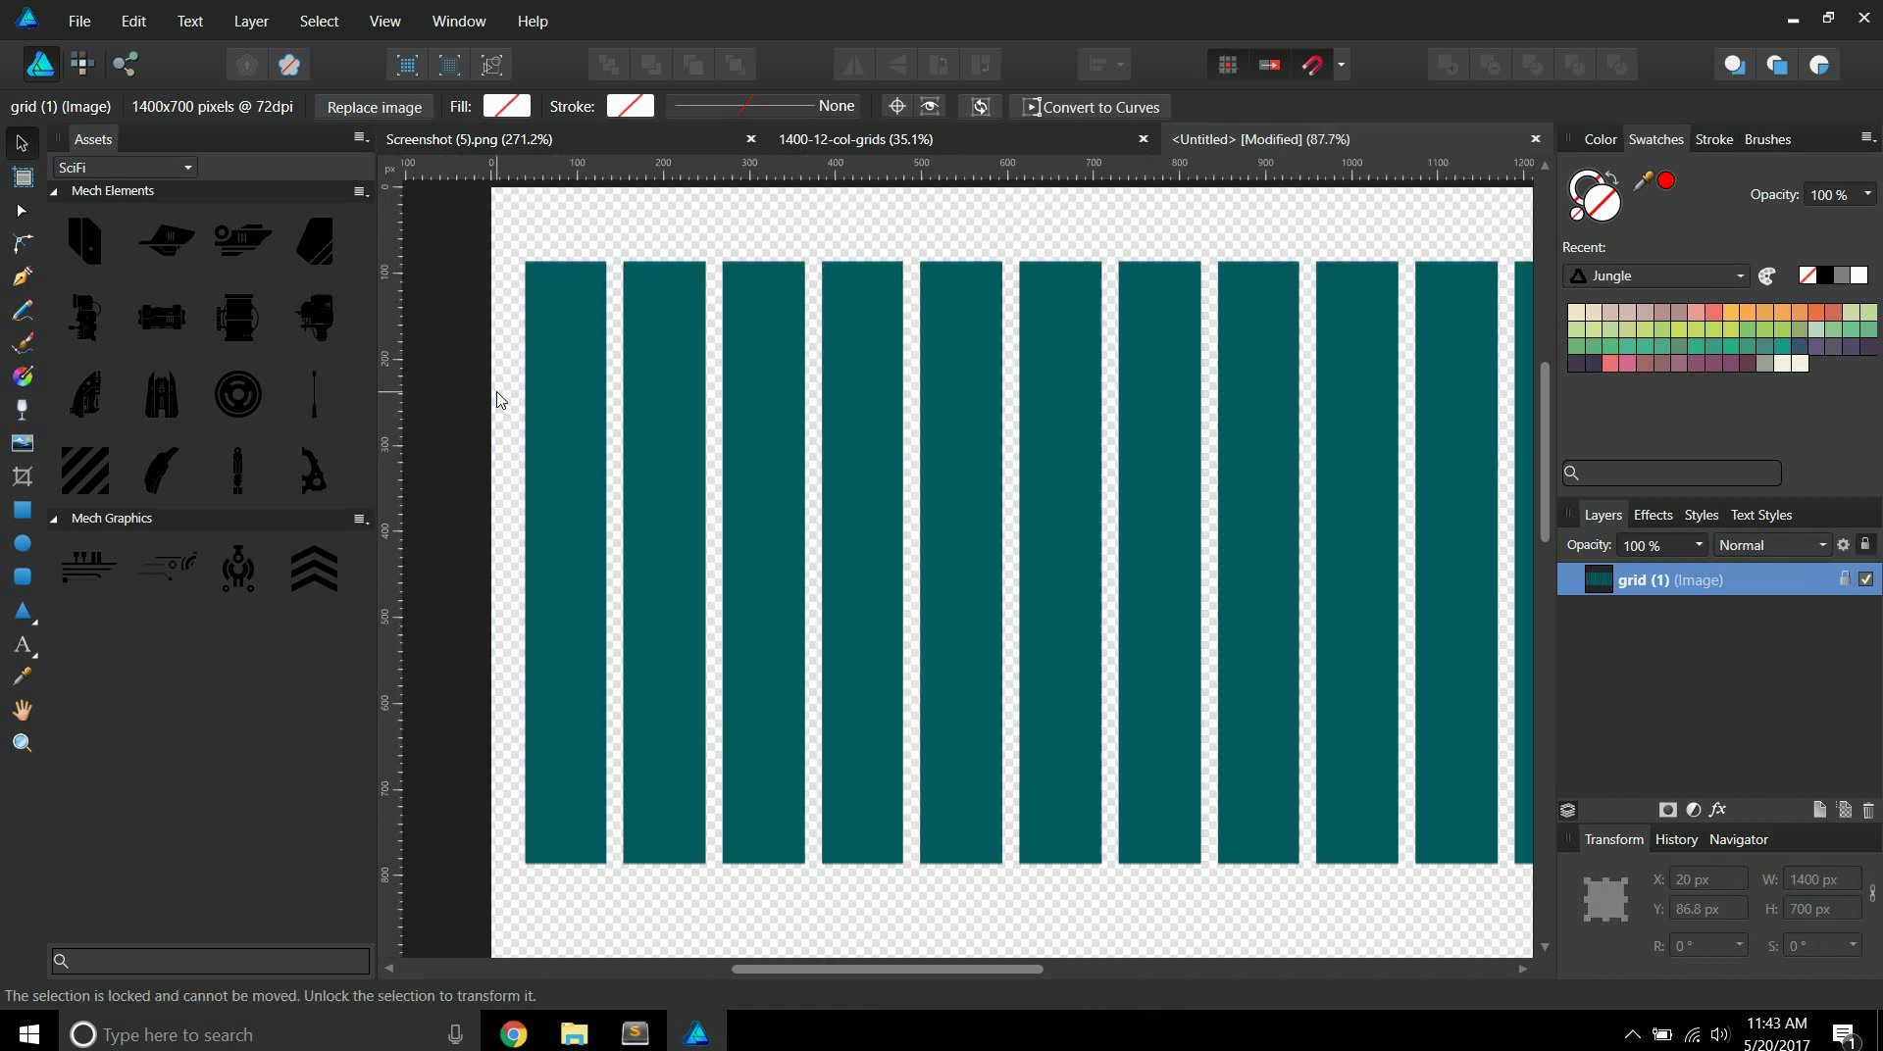
scroll(499, 397, up, 4)
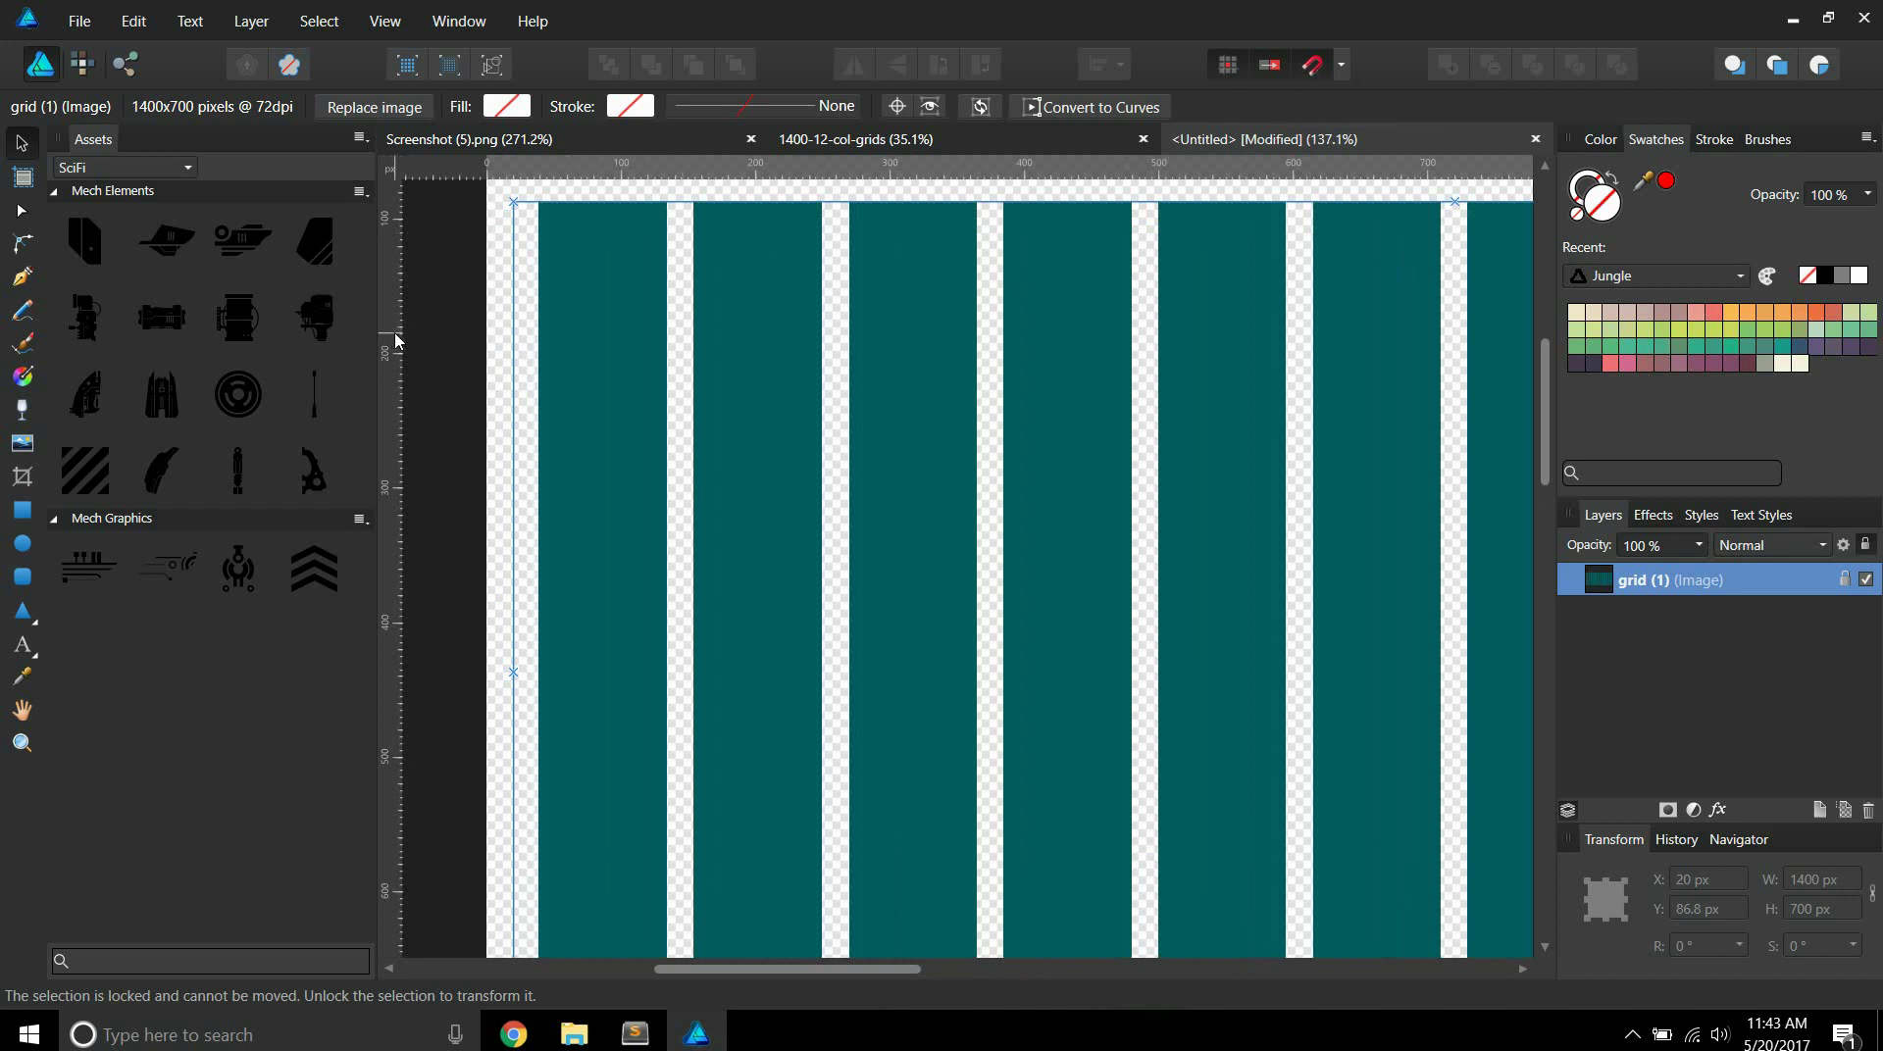
Try placing a vertical guide by hand at about 20 px, along the grid image's left edge.
drag(464, 329, 517, 330)
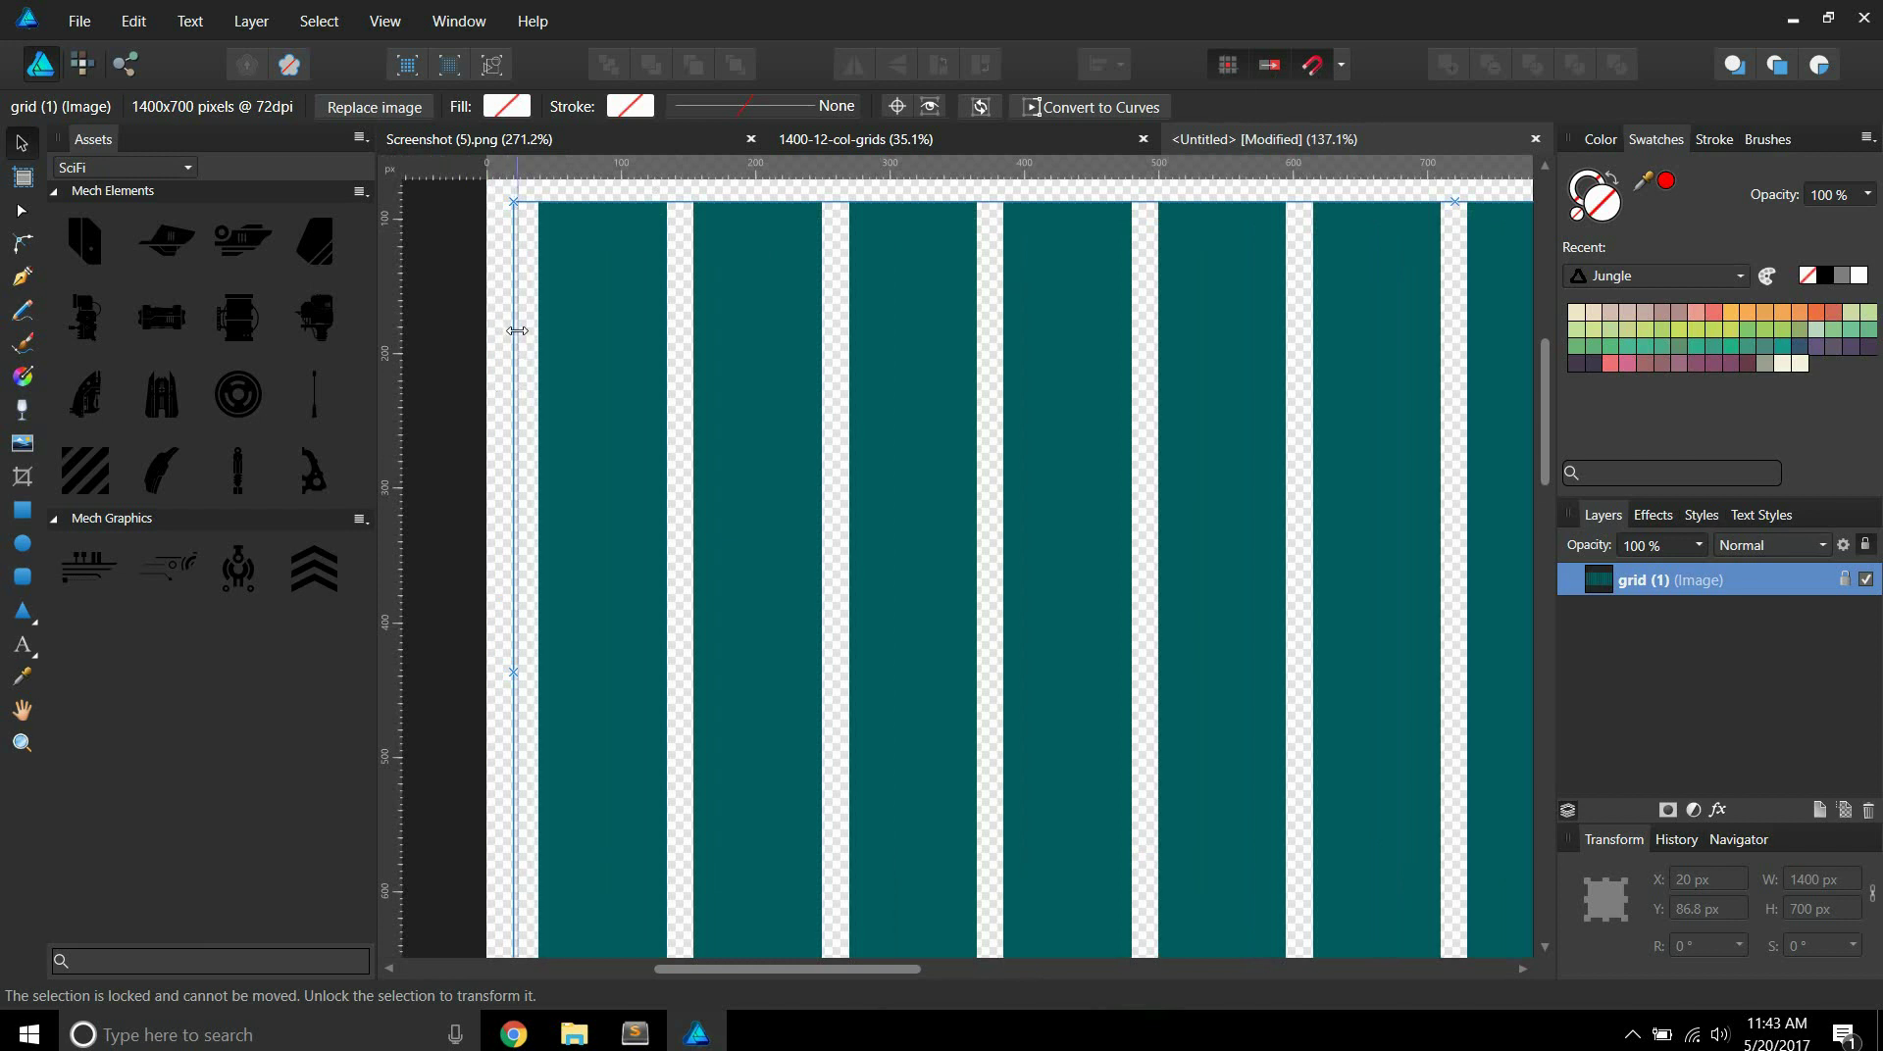
scroll(515, 331, up, 5)
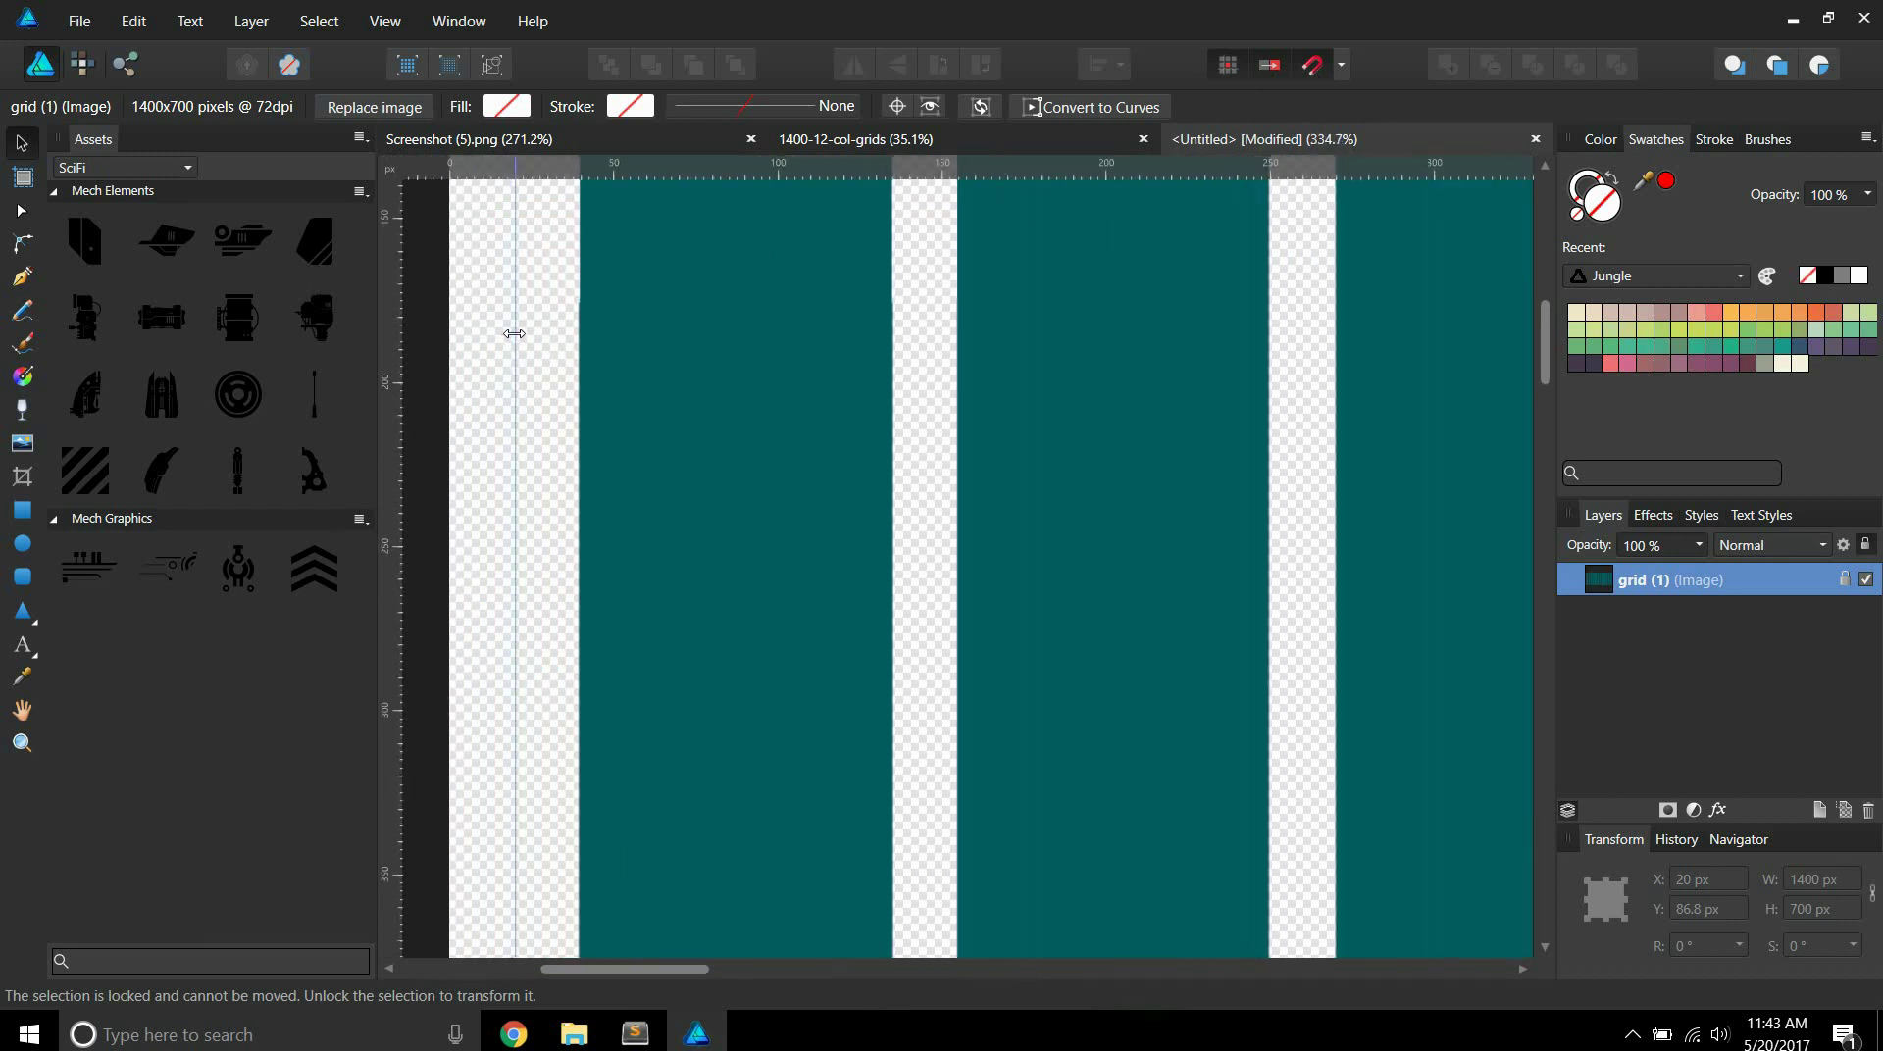
drag(513, 334, 516, 339)
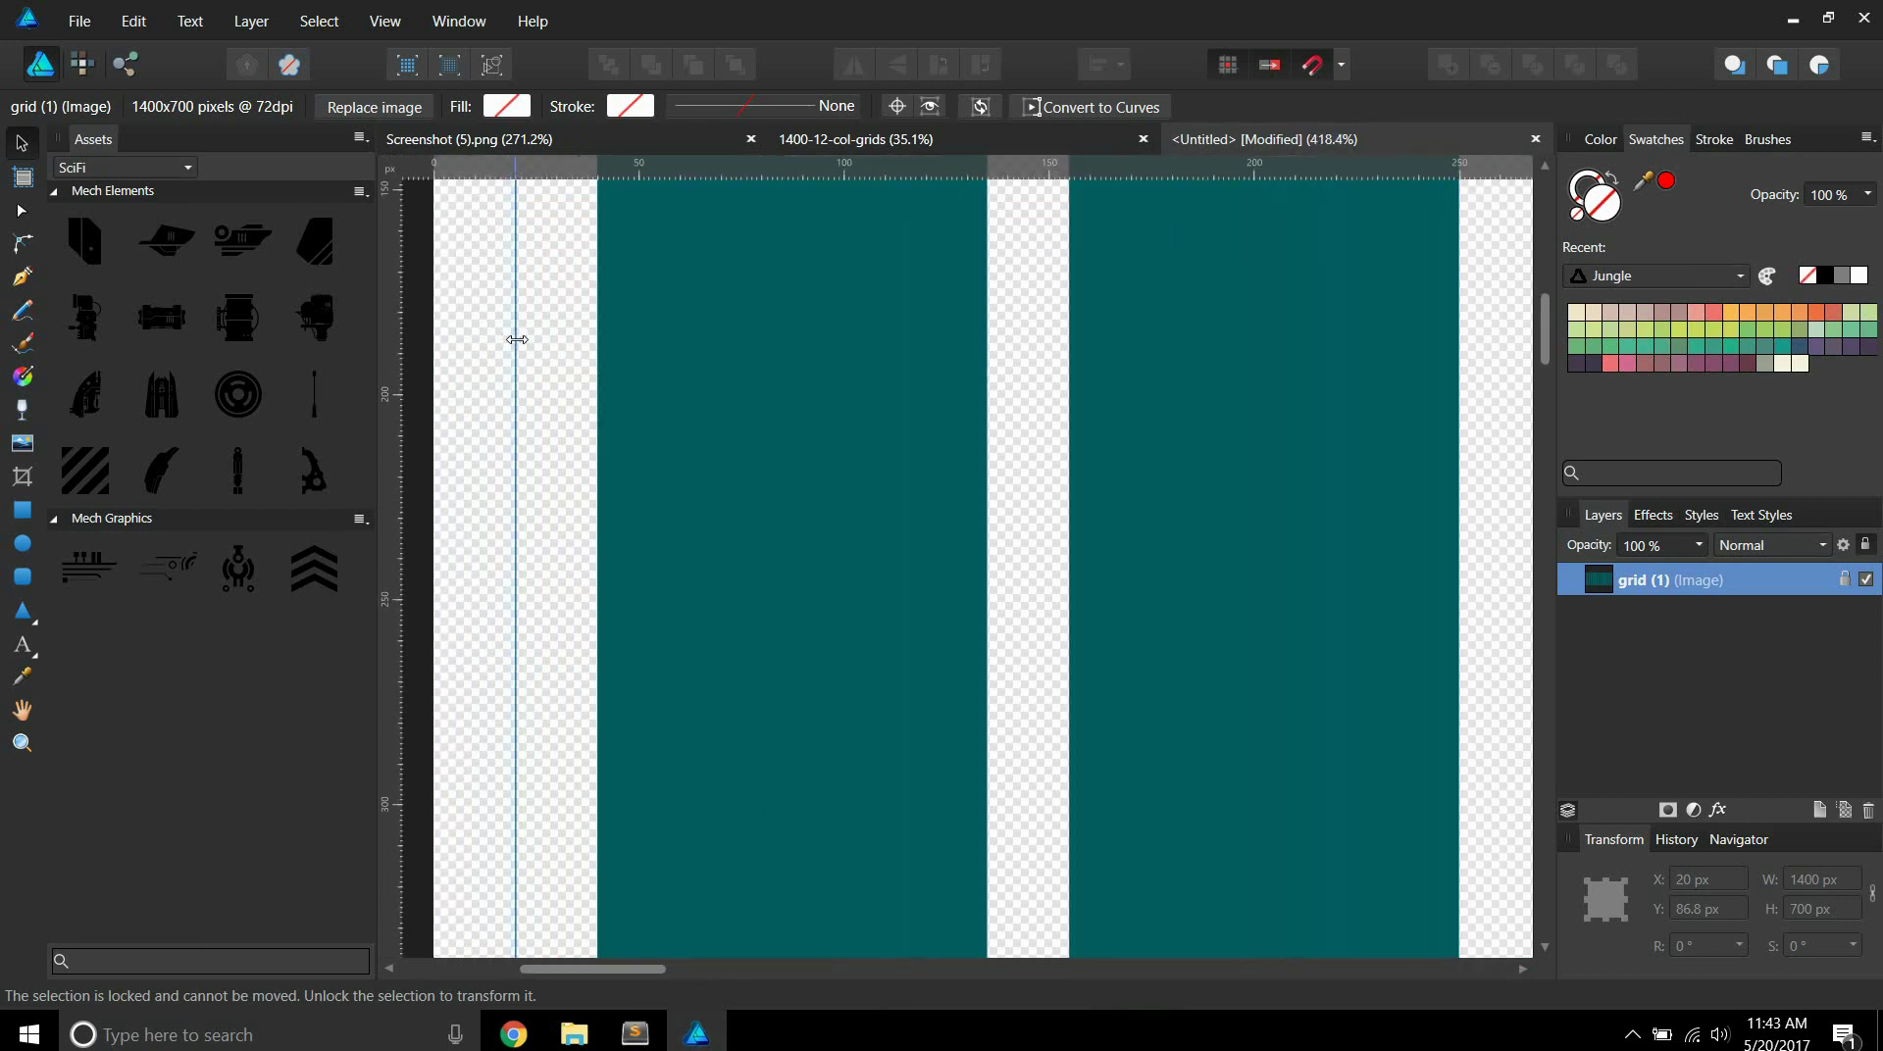
scroll(516, 340, down, 5)
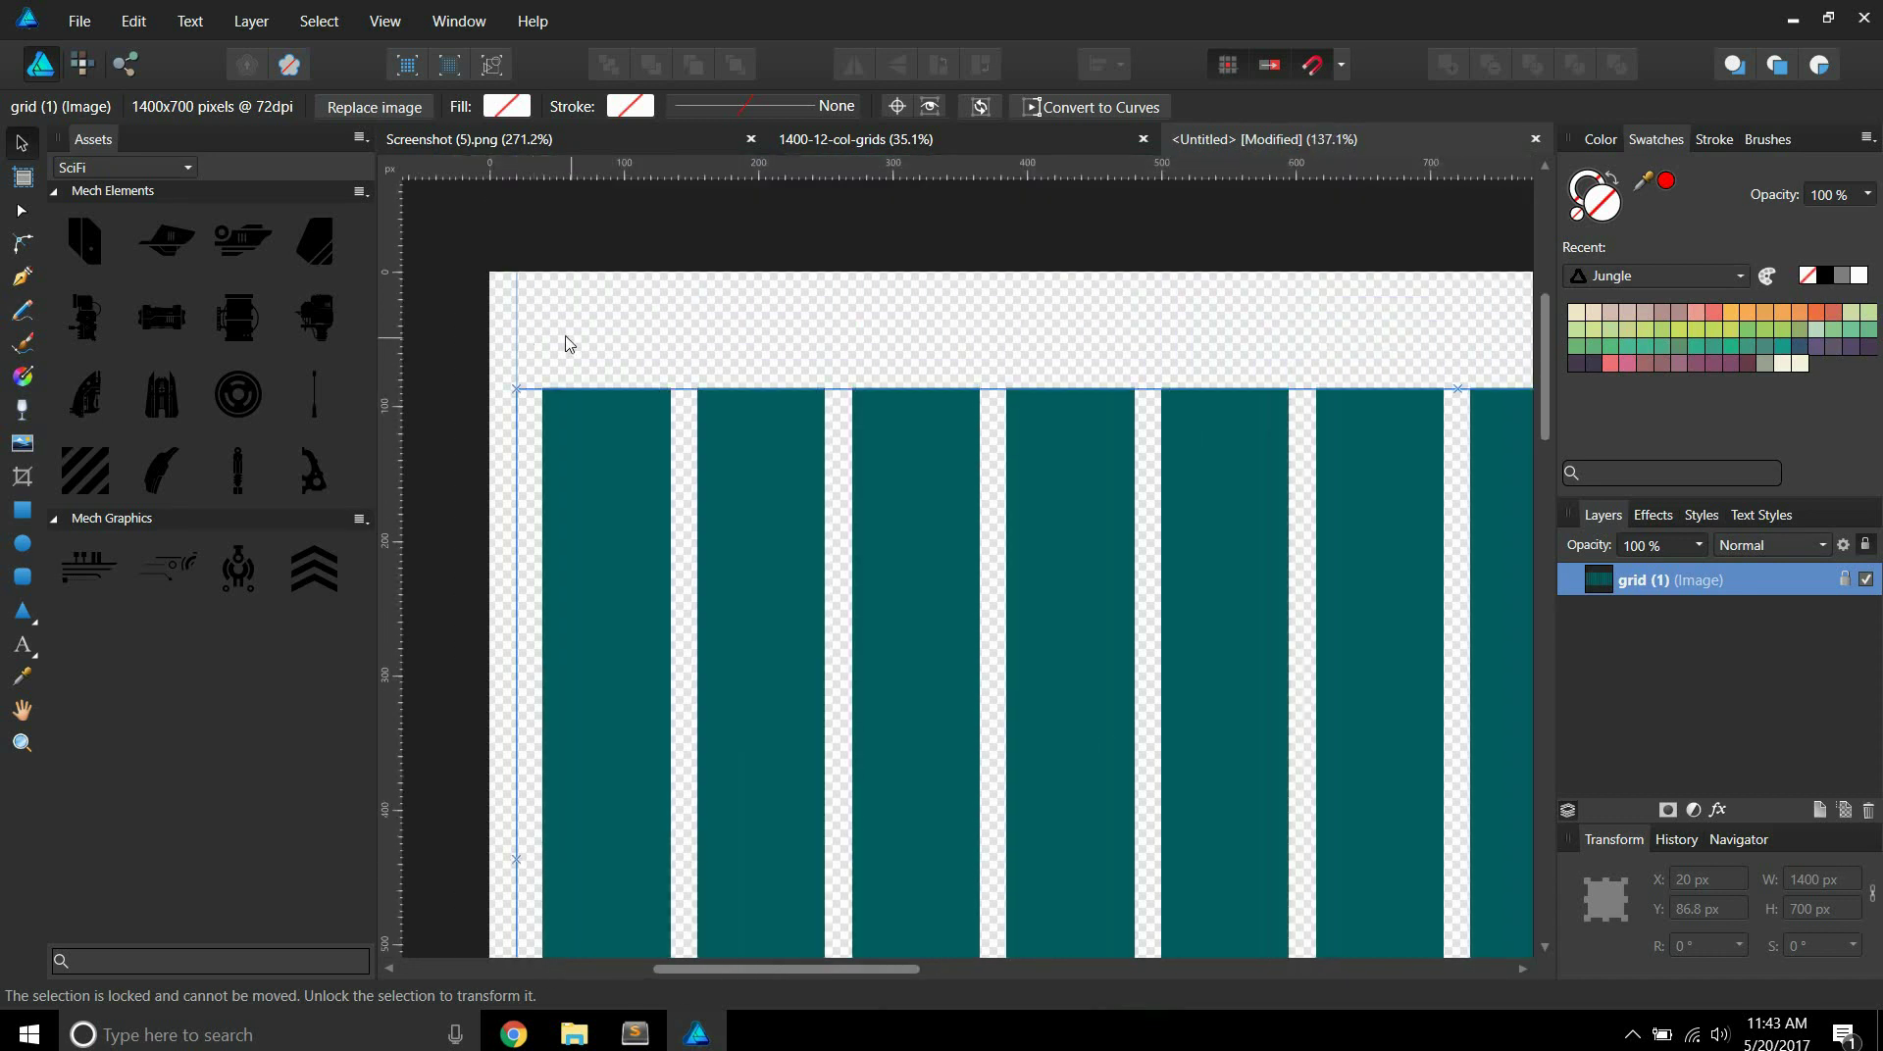
mouse_move(520, 363)
mouse_down()
mouse_move(677, 353)
mouse_move(516, 338)
mouse_move(517, 355)
mouse_up()
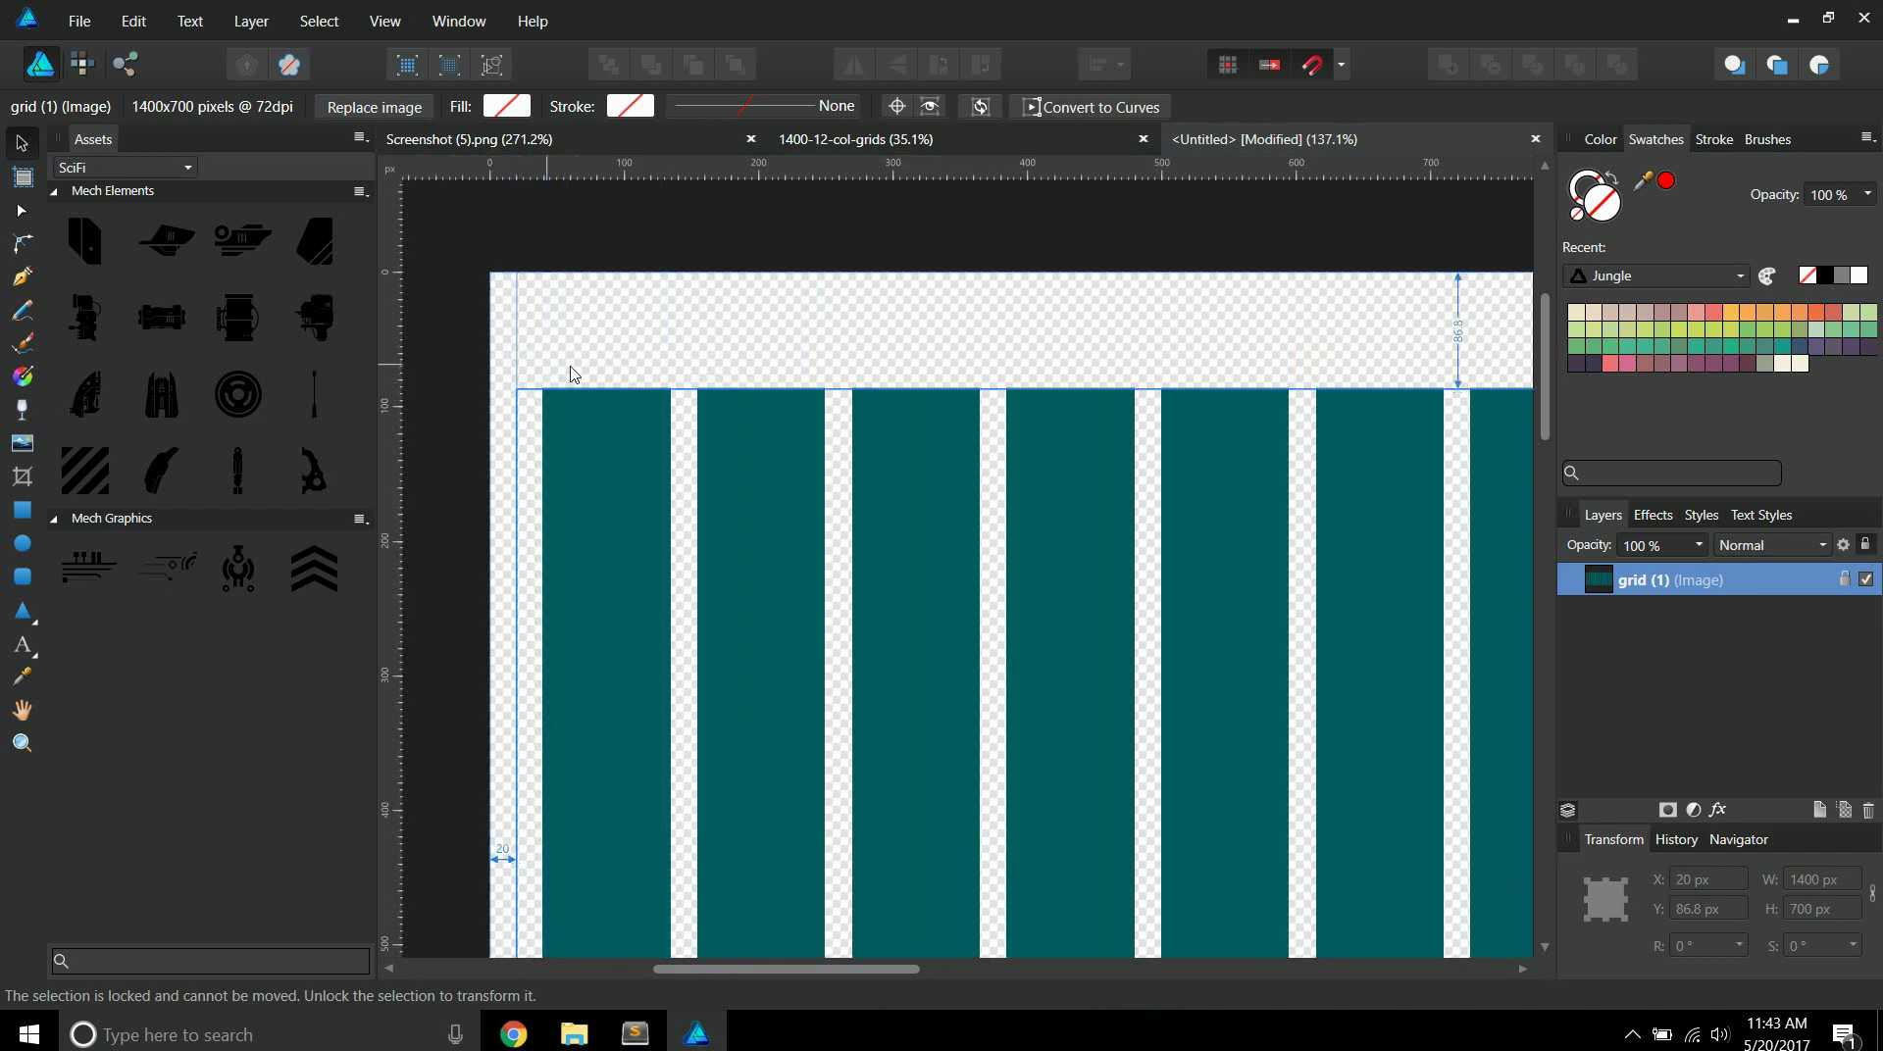
scroll(588, 362, down, 4)
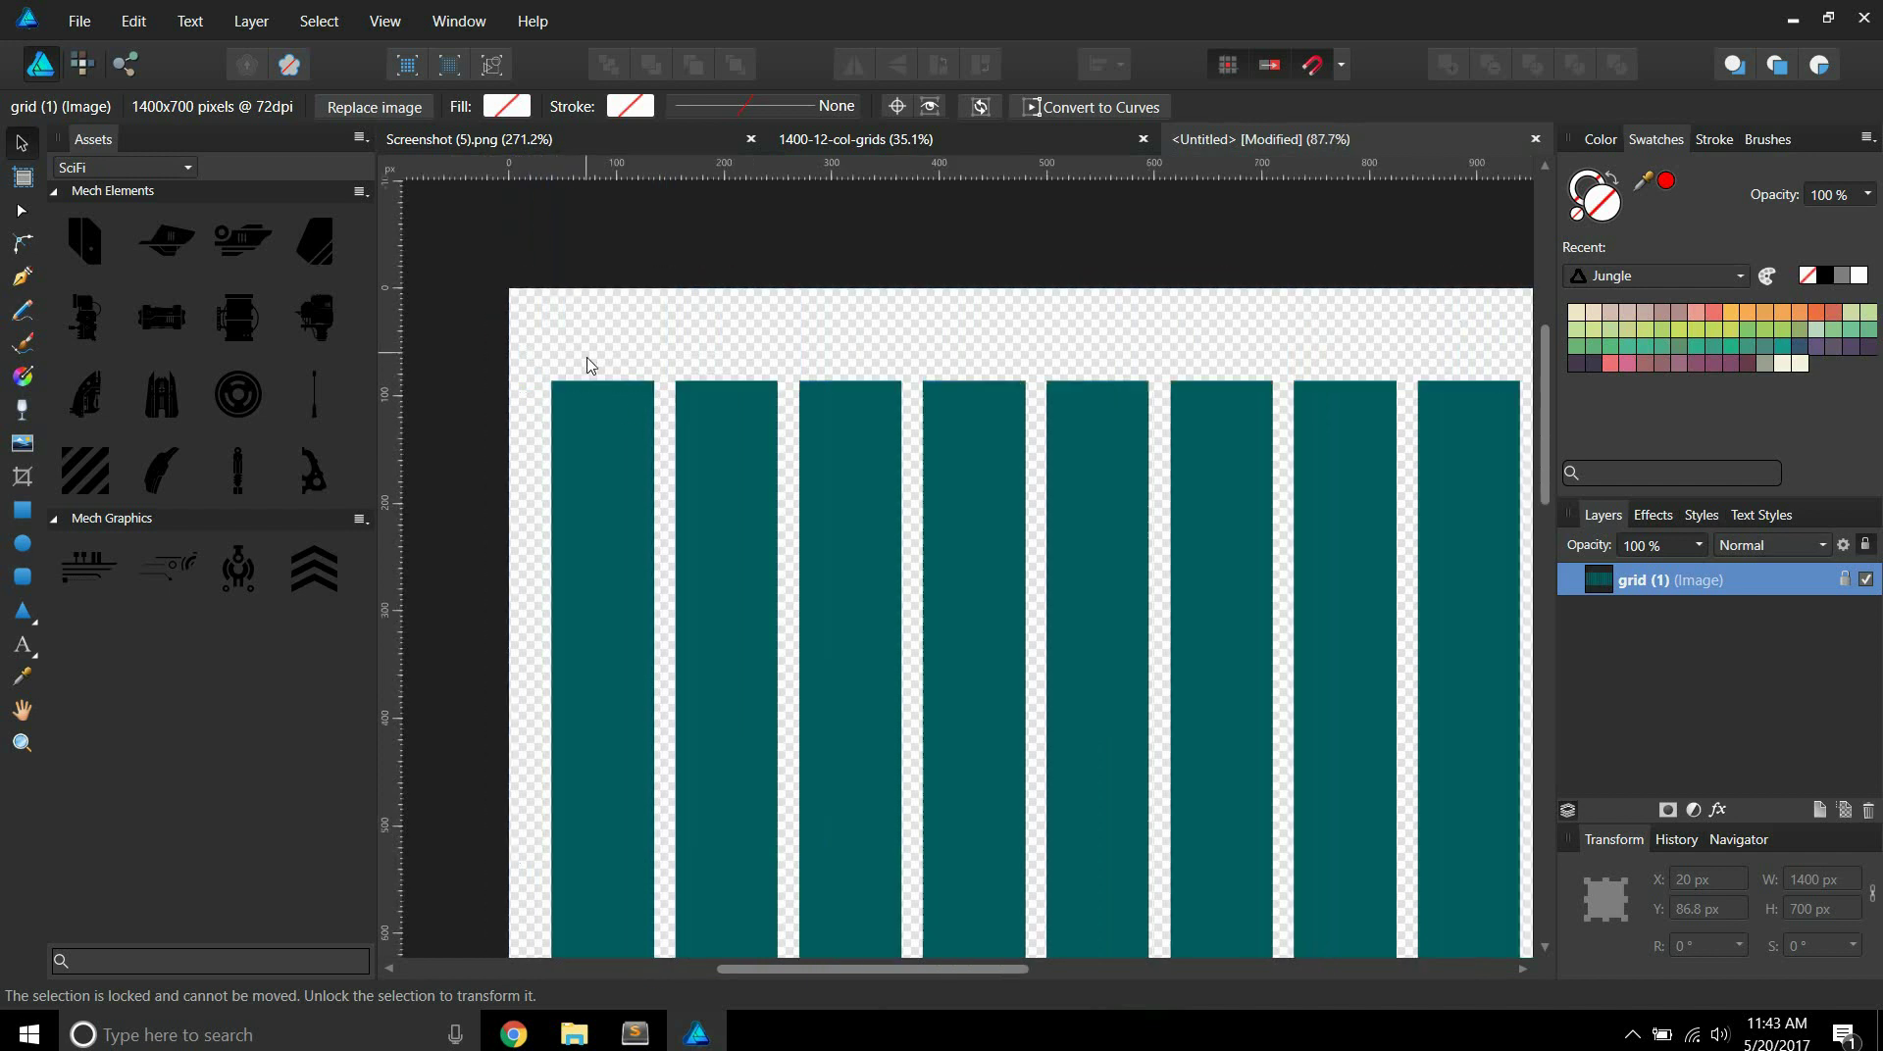
Open the Guides Manager and arrange Affinity Designer side by side with Chrome's Grid Calculator, keeping the whole Guides dialog in view.
click(385, 21)
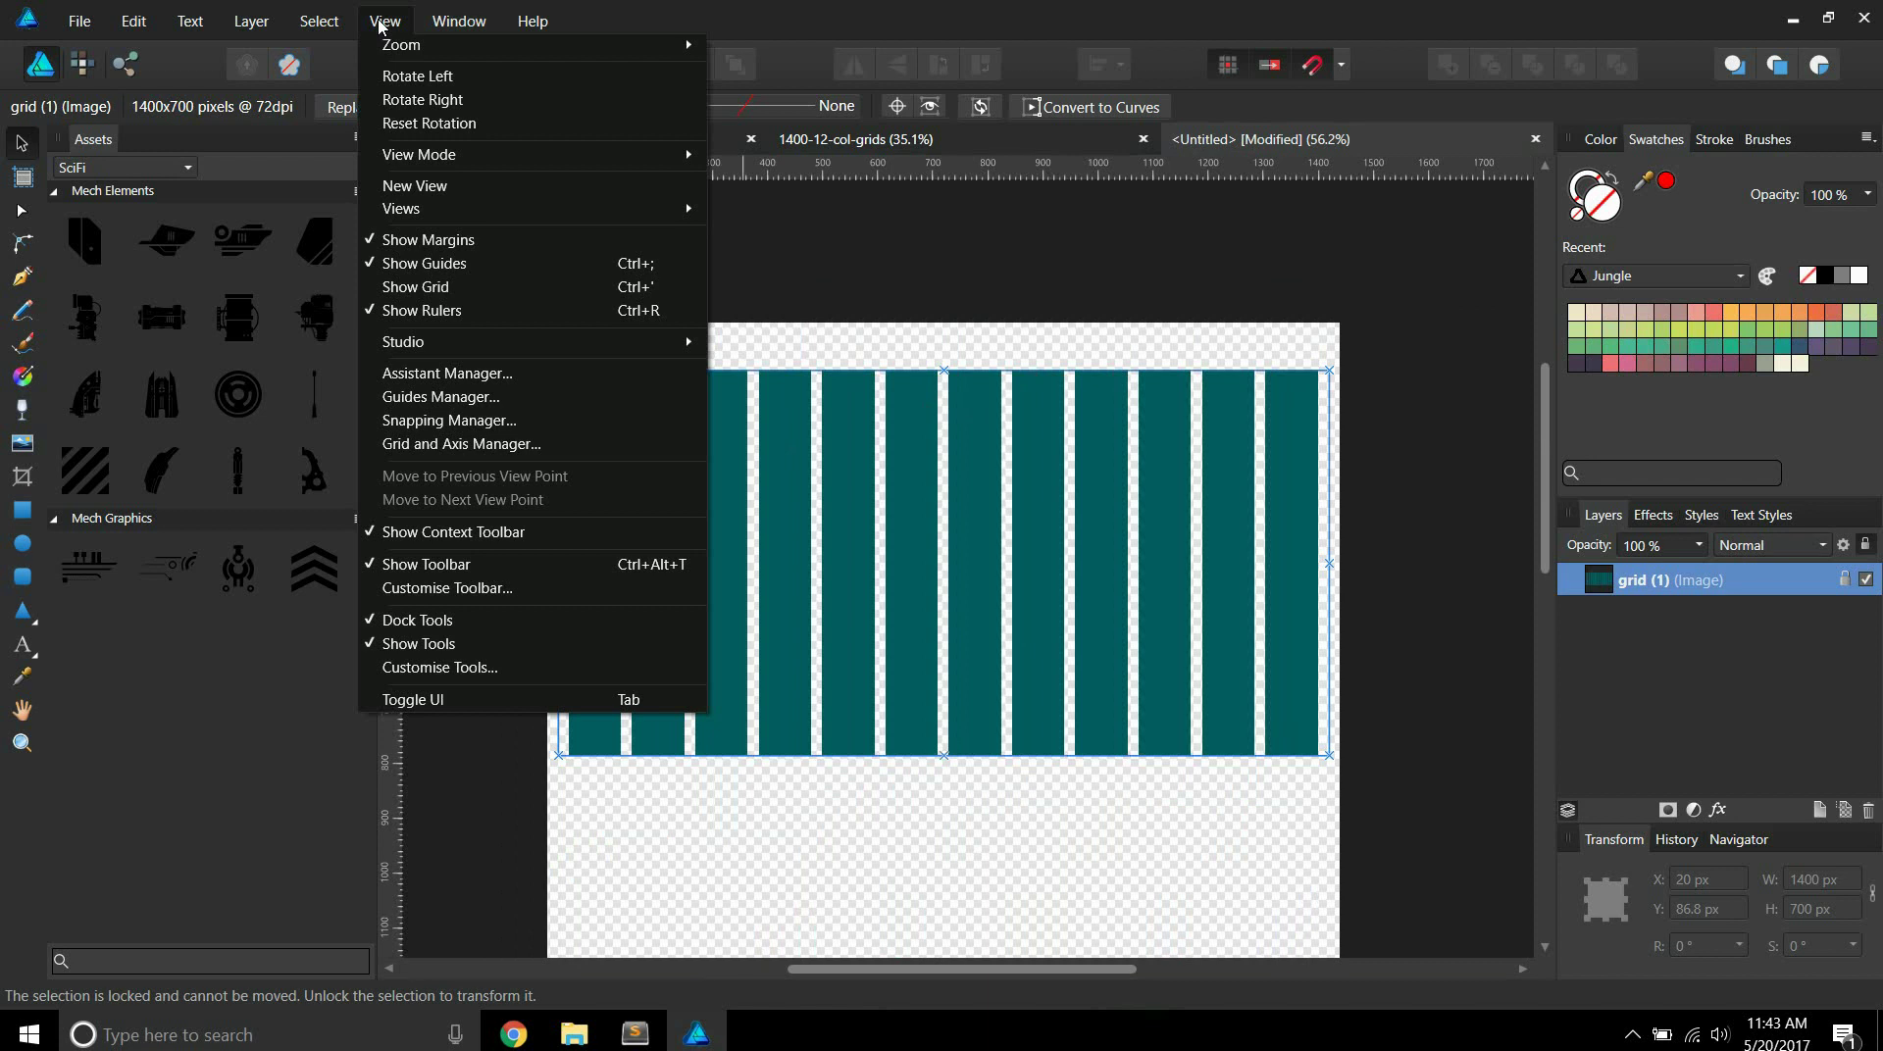
click(520, 398)
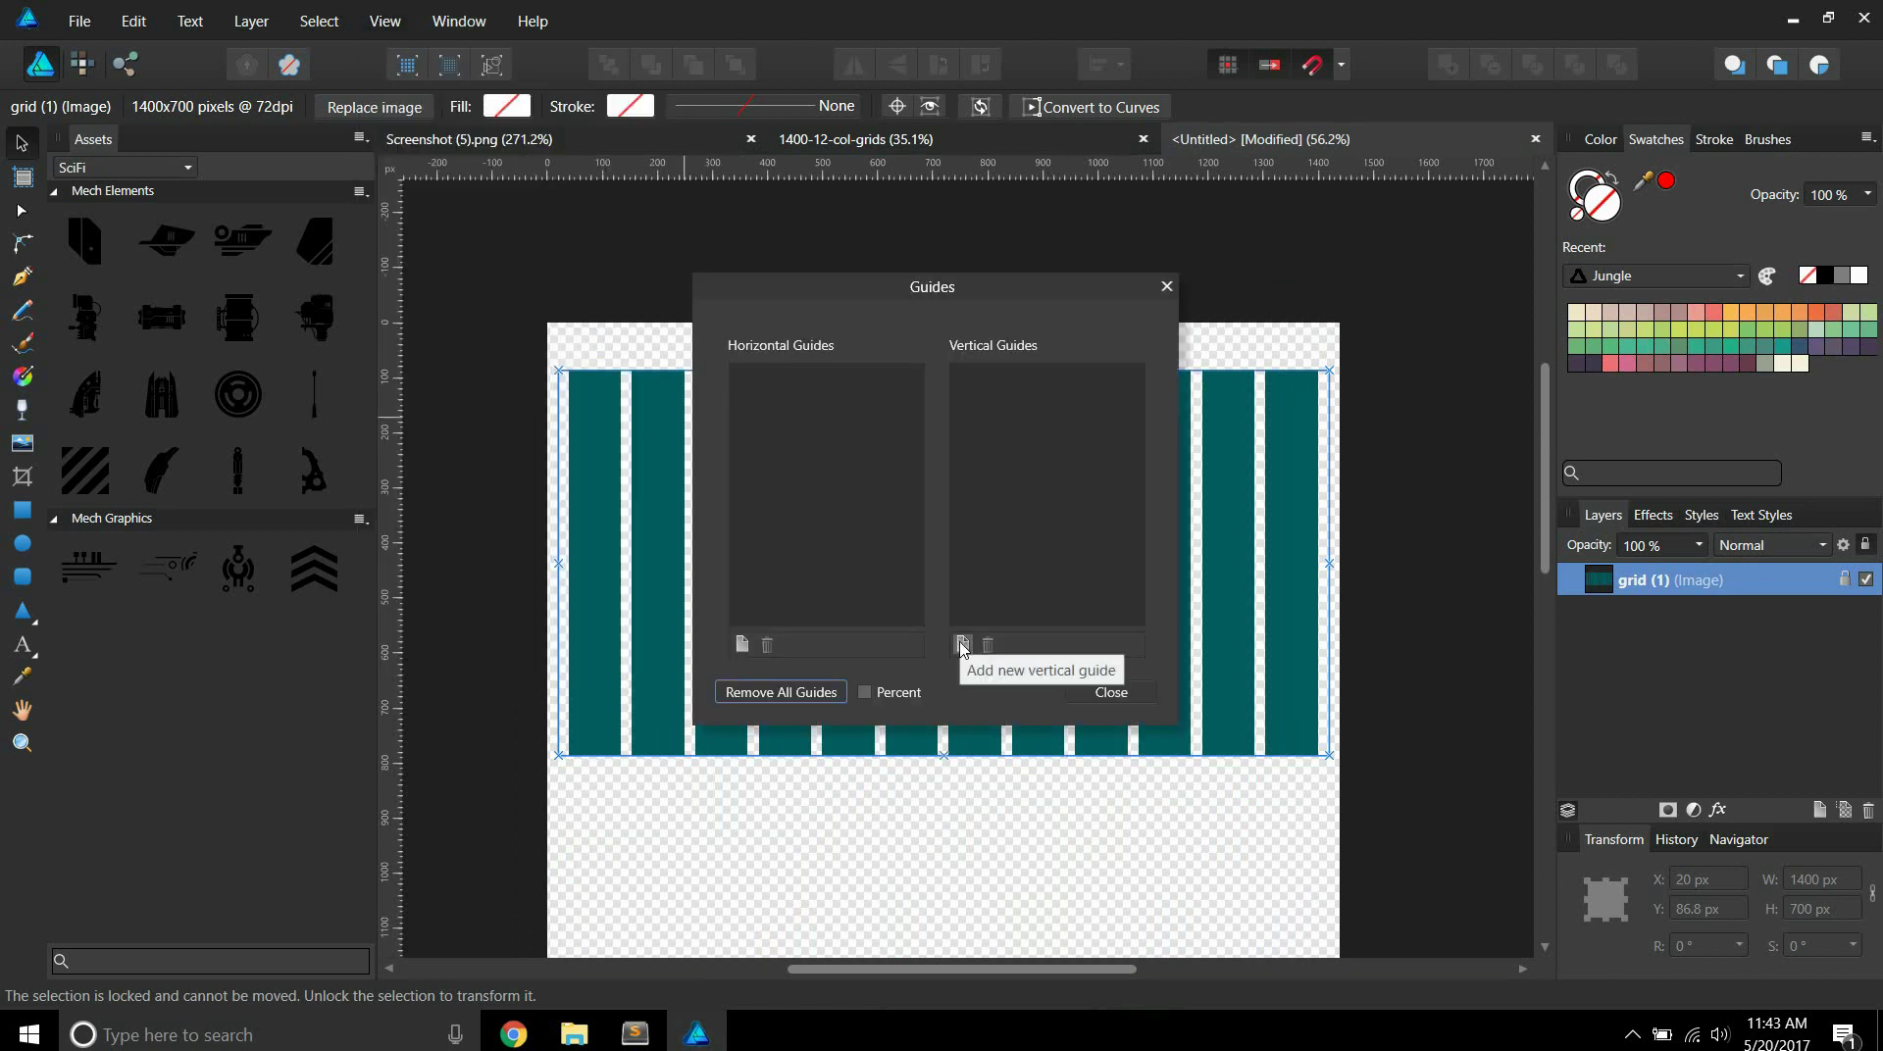
drag(1010, 11, 1882, 51)
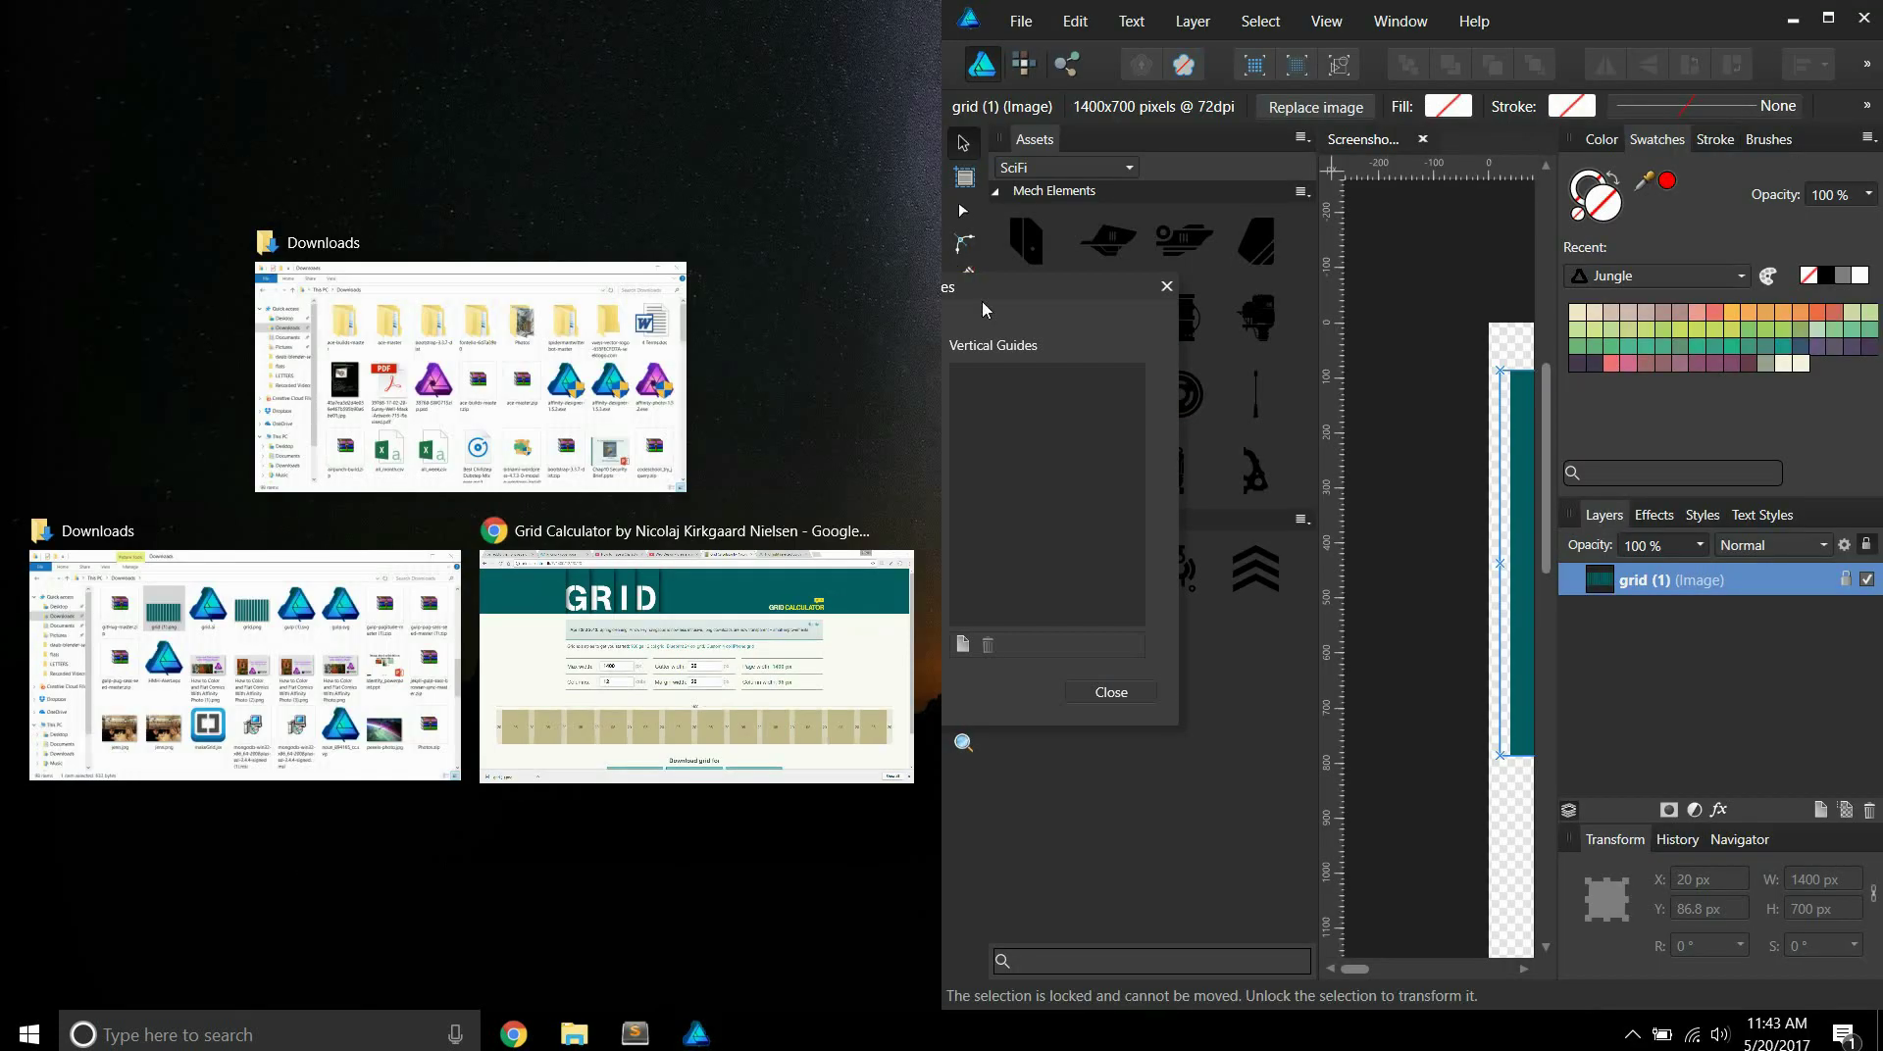
click(700, 530)
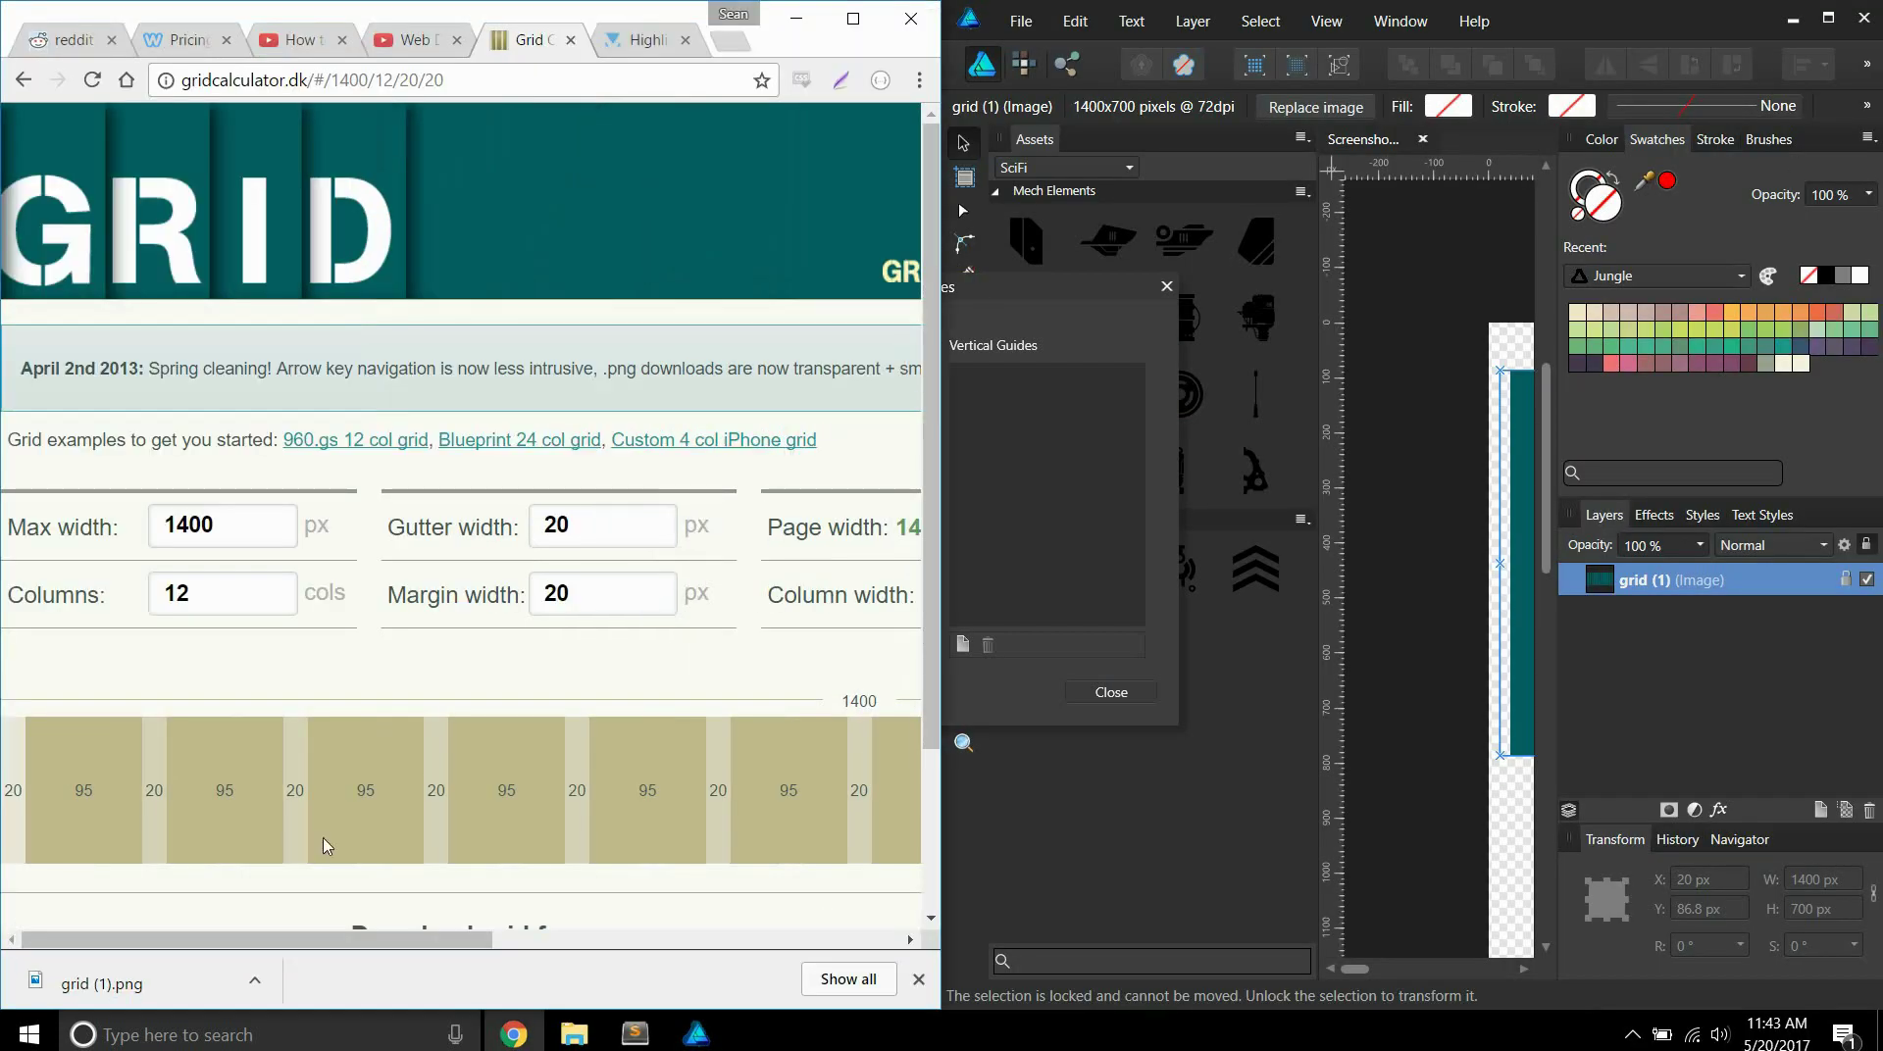
drag(273, 926, 389, 921)
drag(978, 290, 1219, 291)
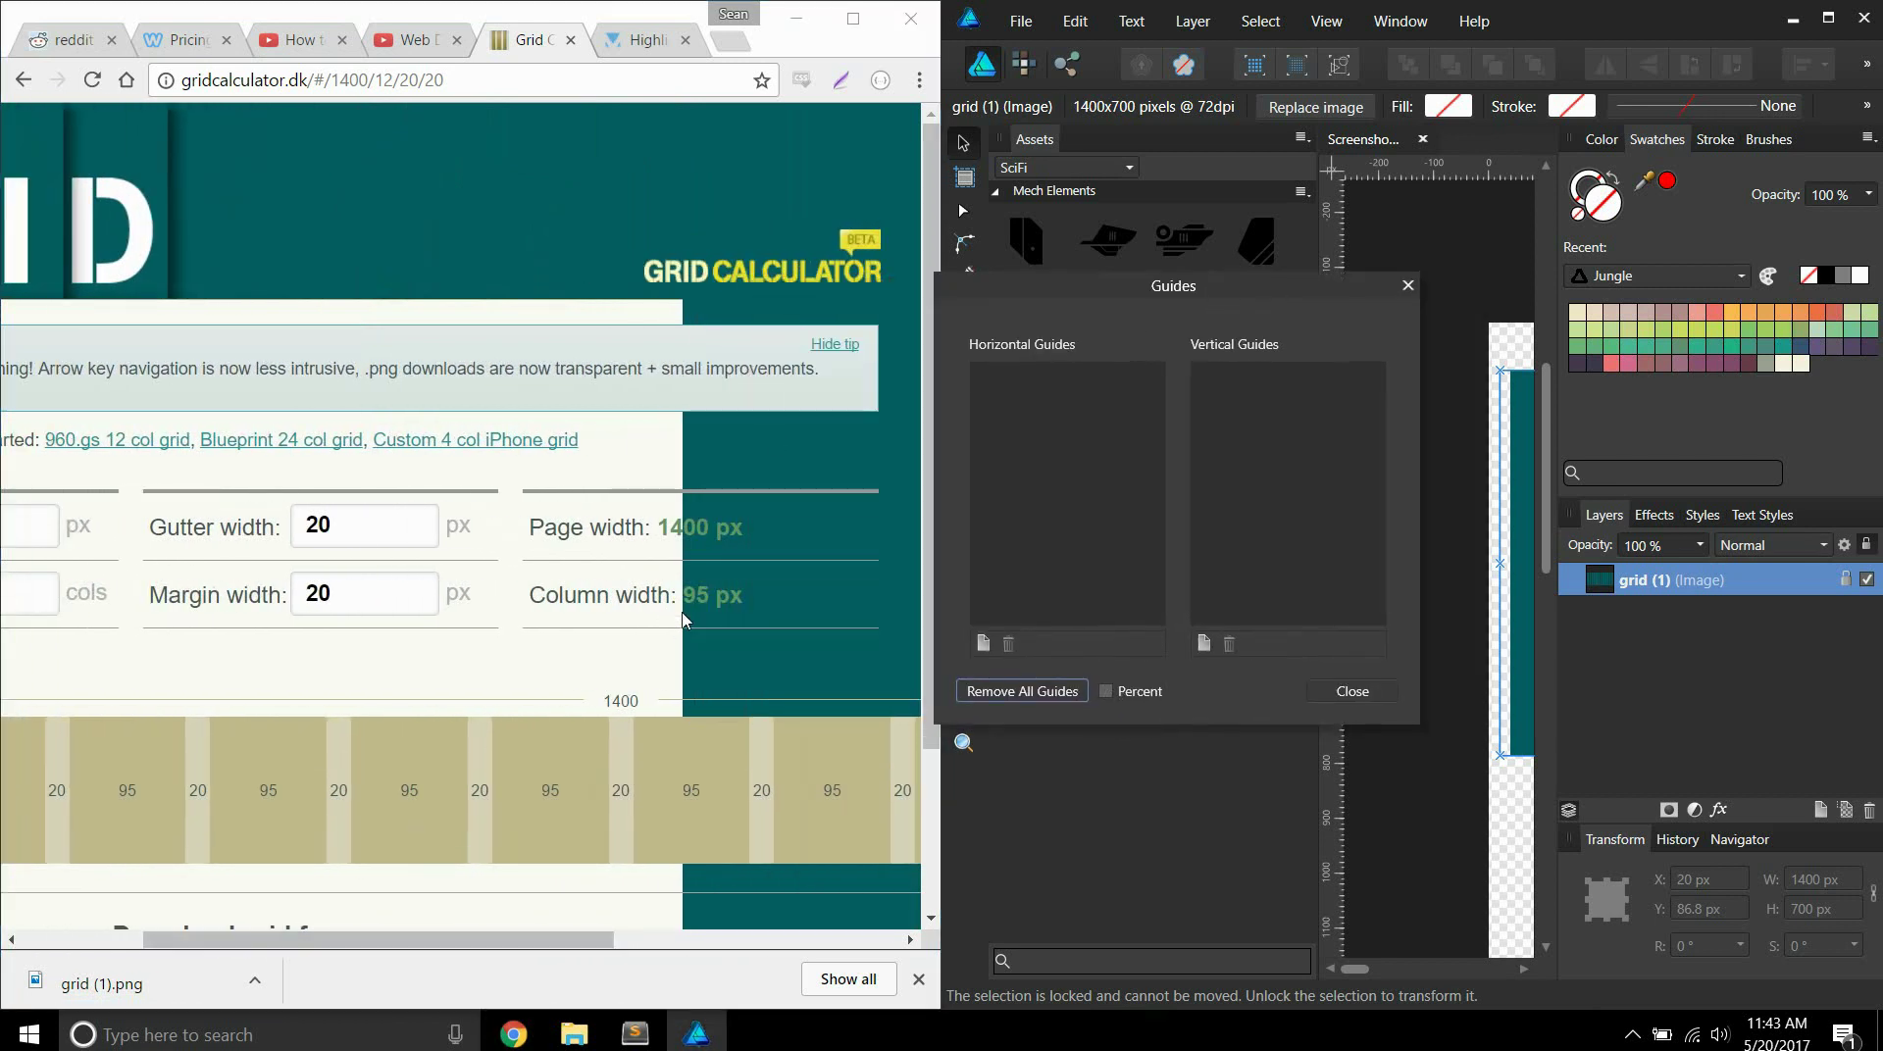
Check the column, gutter and margin widths in the Grid Calculator.
click(720, 592)
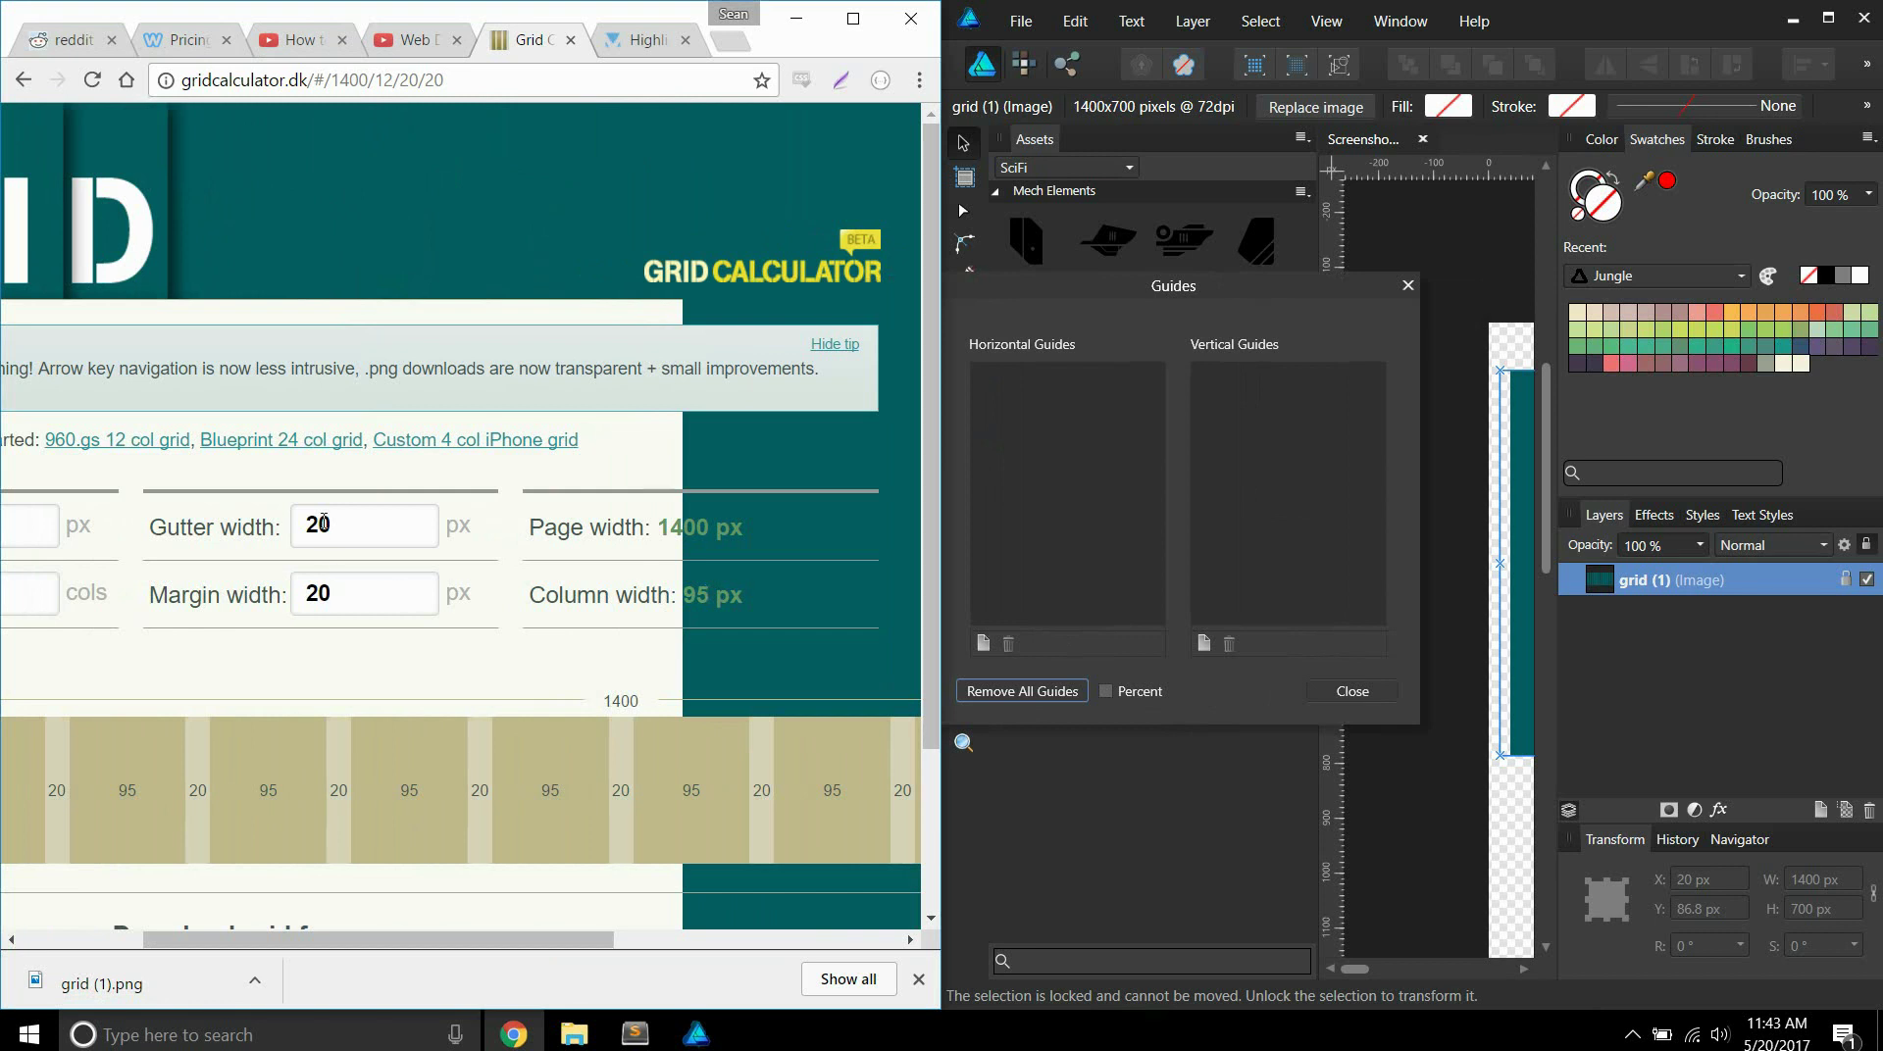
click(324, 523)
click(341, 591)
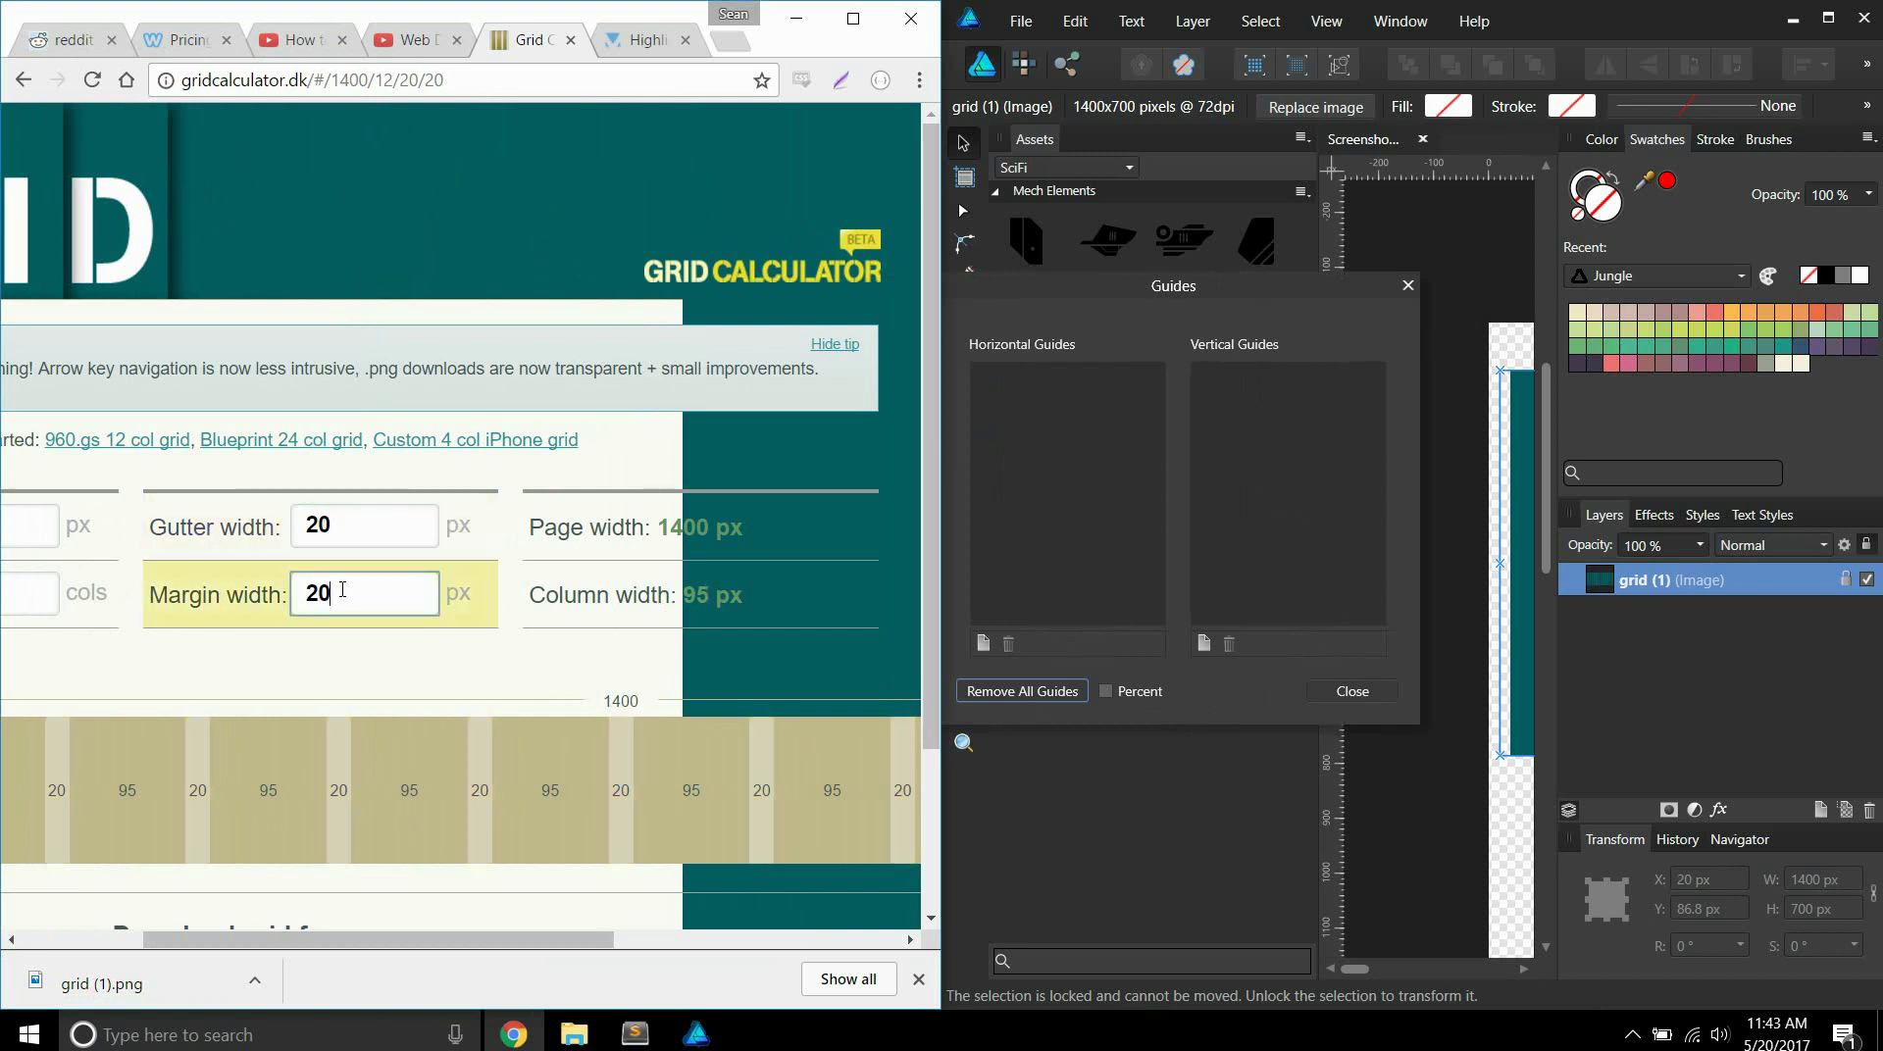
drag(683, 595, 750, 596)
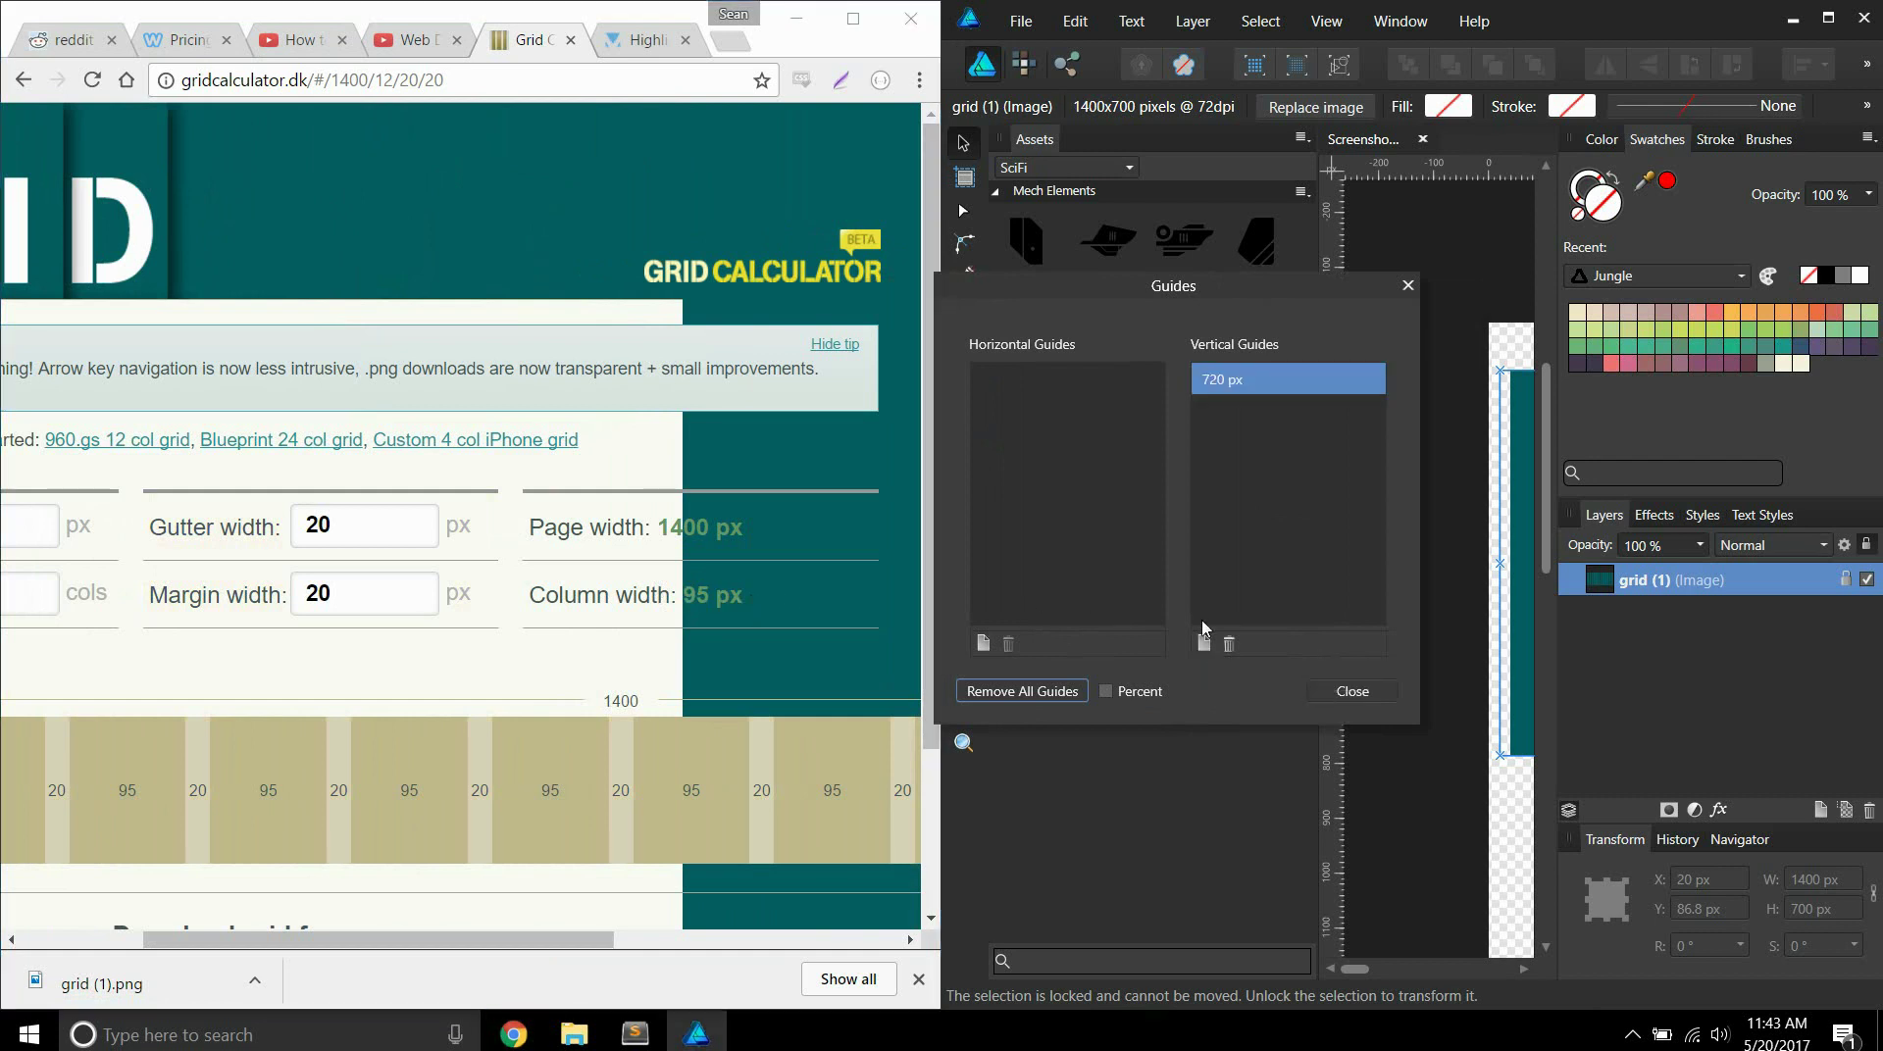
Set the first vertical guide to 20+20 px and add a second vertical guide at 20 px.
double_click(1222, 382)
text(20+20)
key(Return)
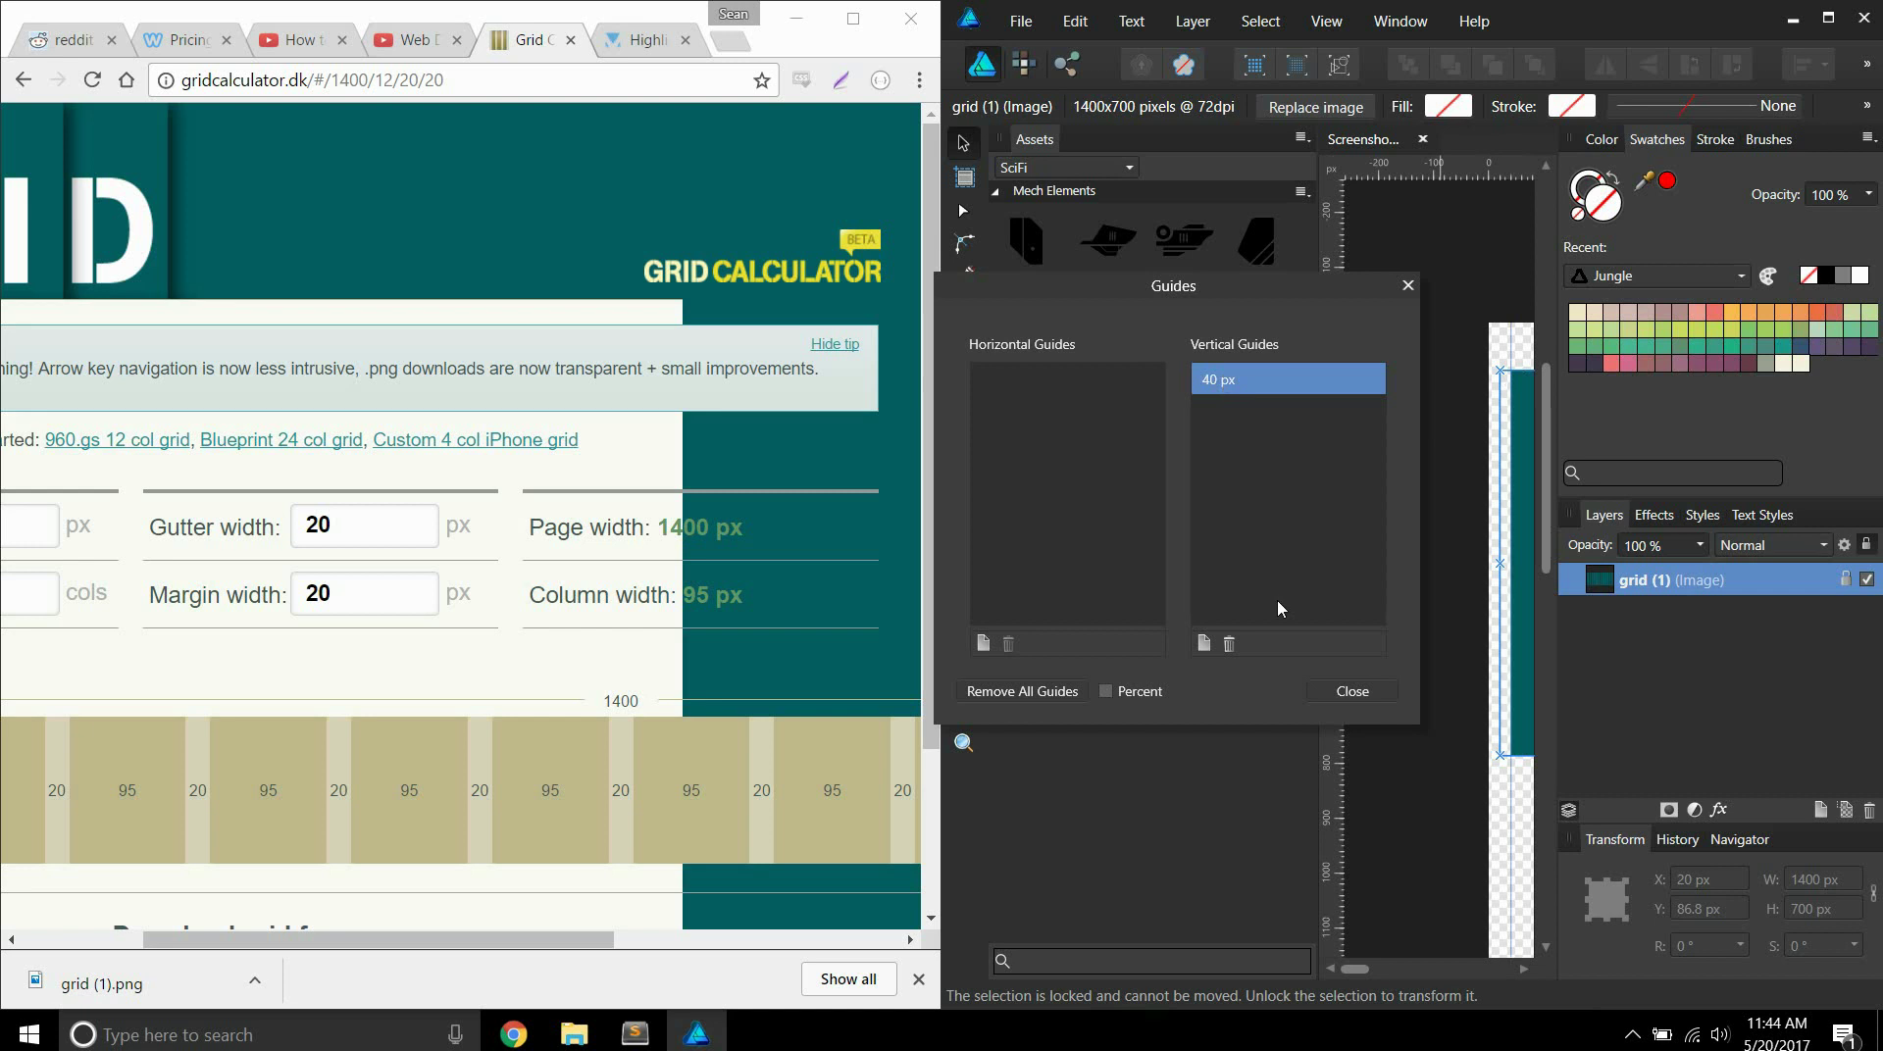
click(1204, 643)
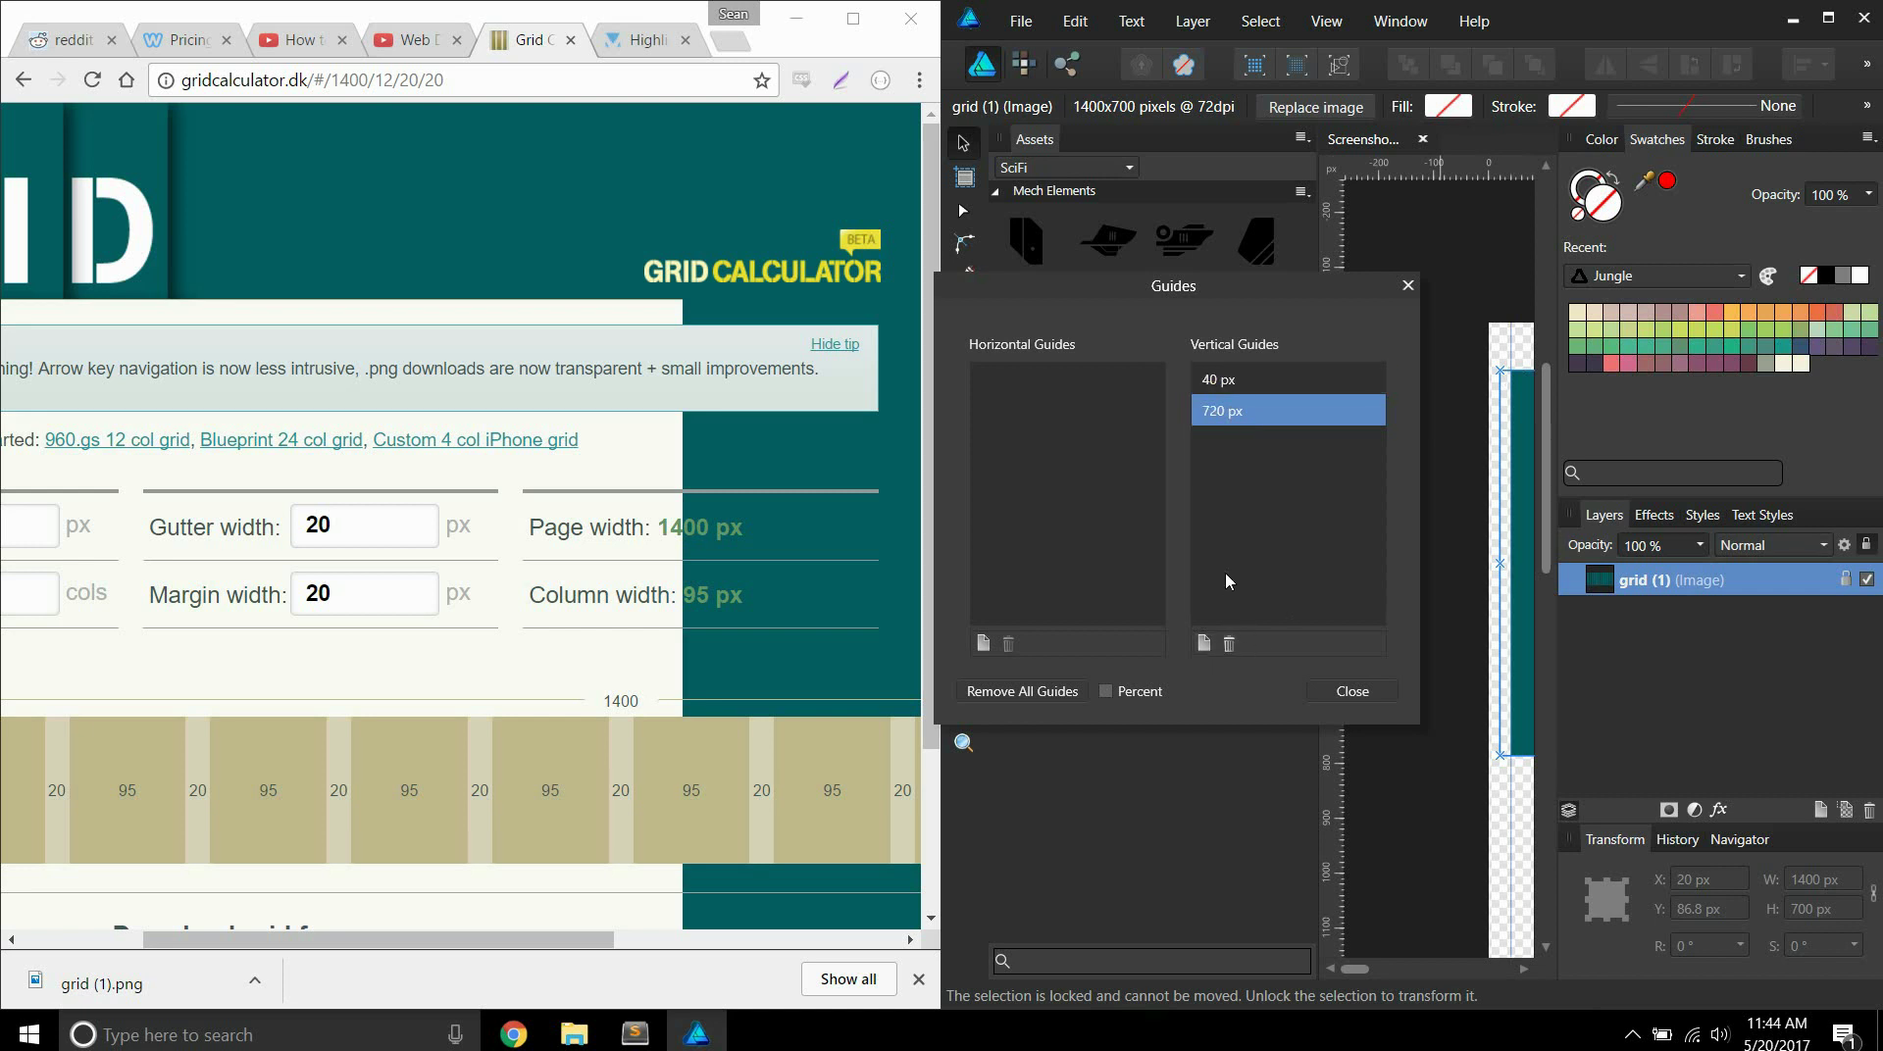
double_click(1221, 411)
text(20)
key(Return)
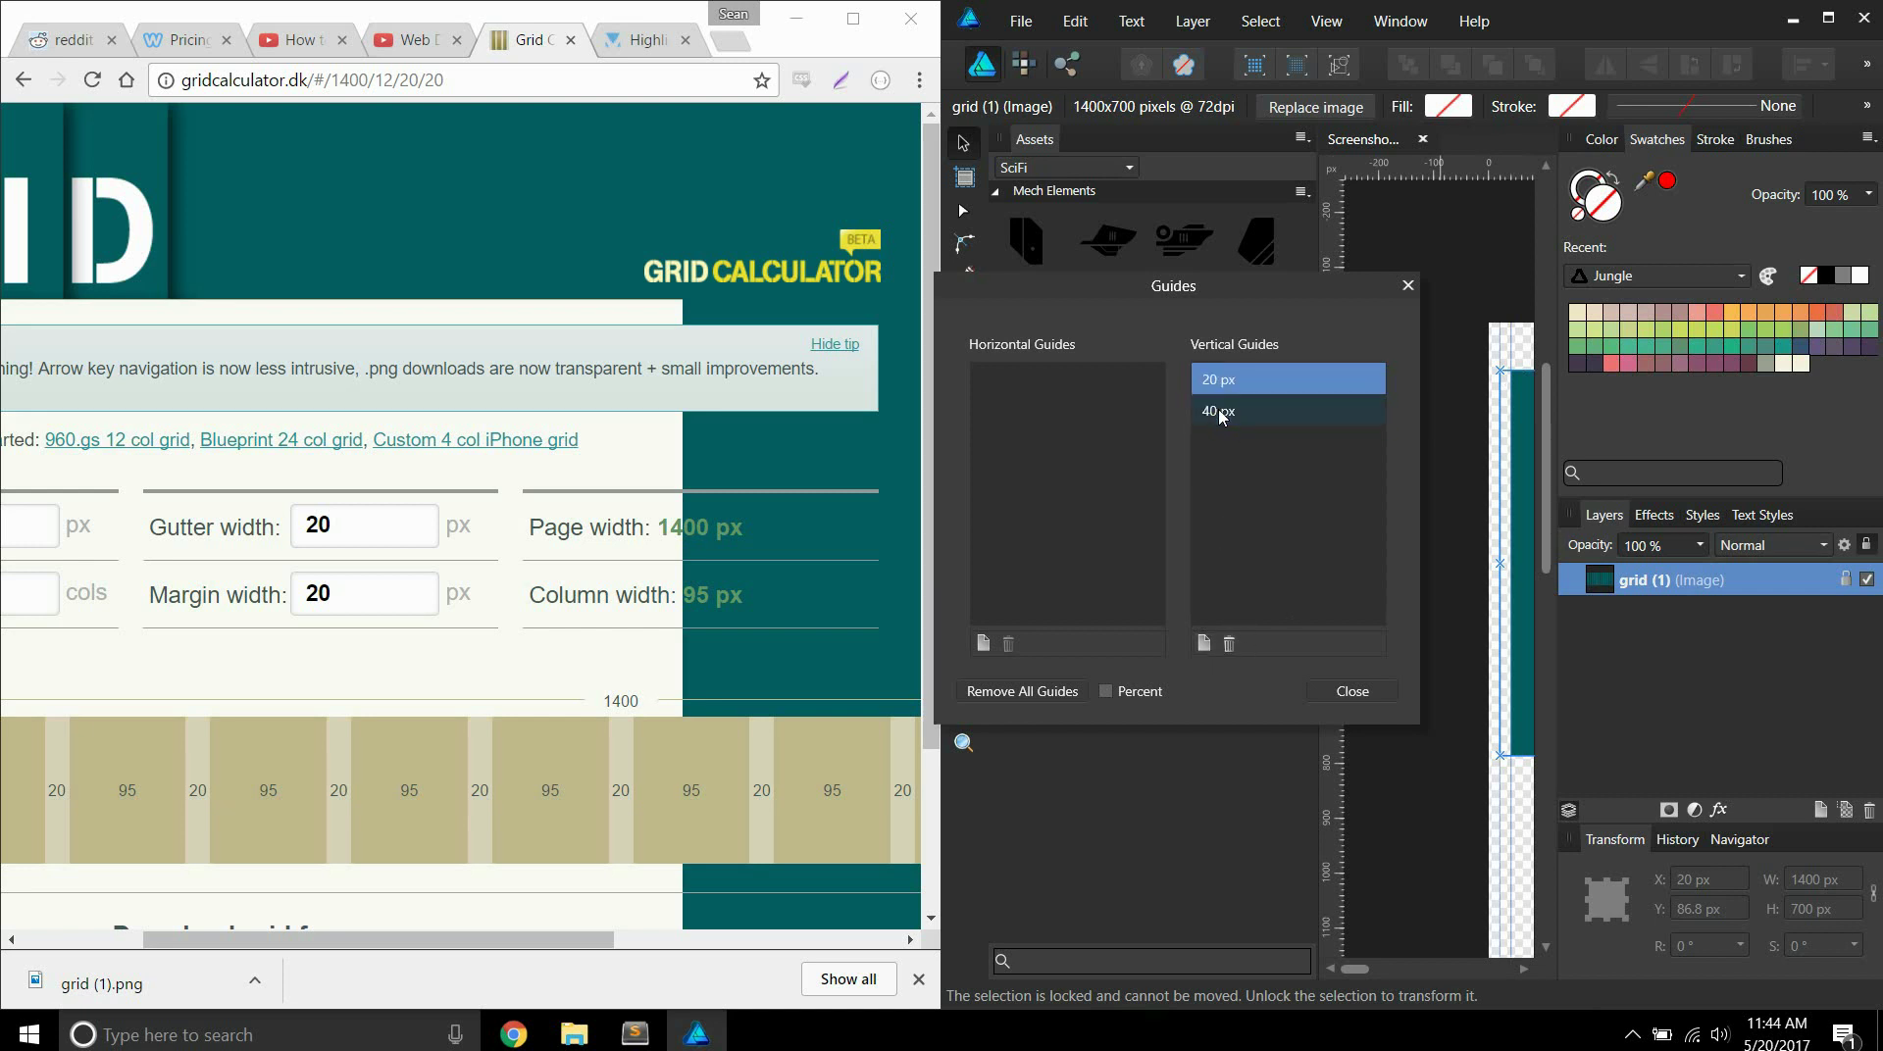
Add a vertical guide at 135 px for the first column's right edge.
click(1204, 643)
double_click(1265, 442)
text(4)
text(135)
key(Return)
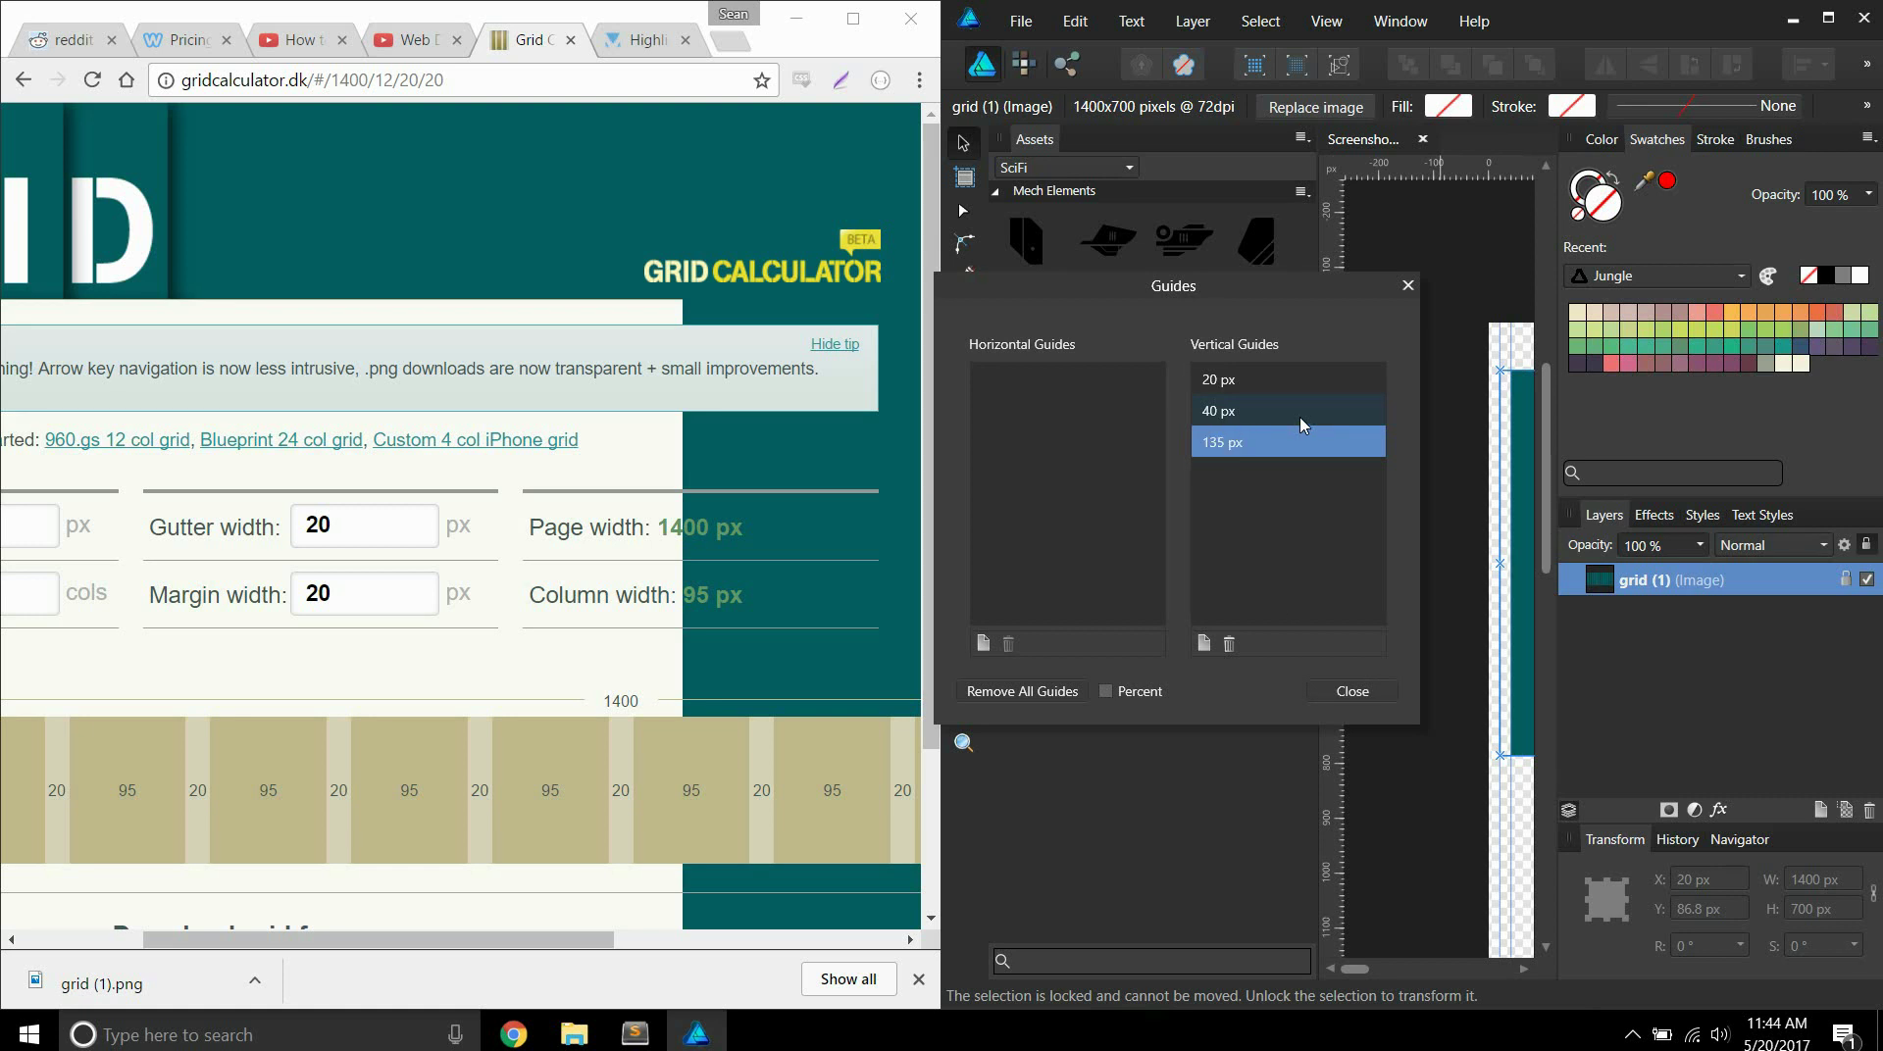
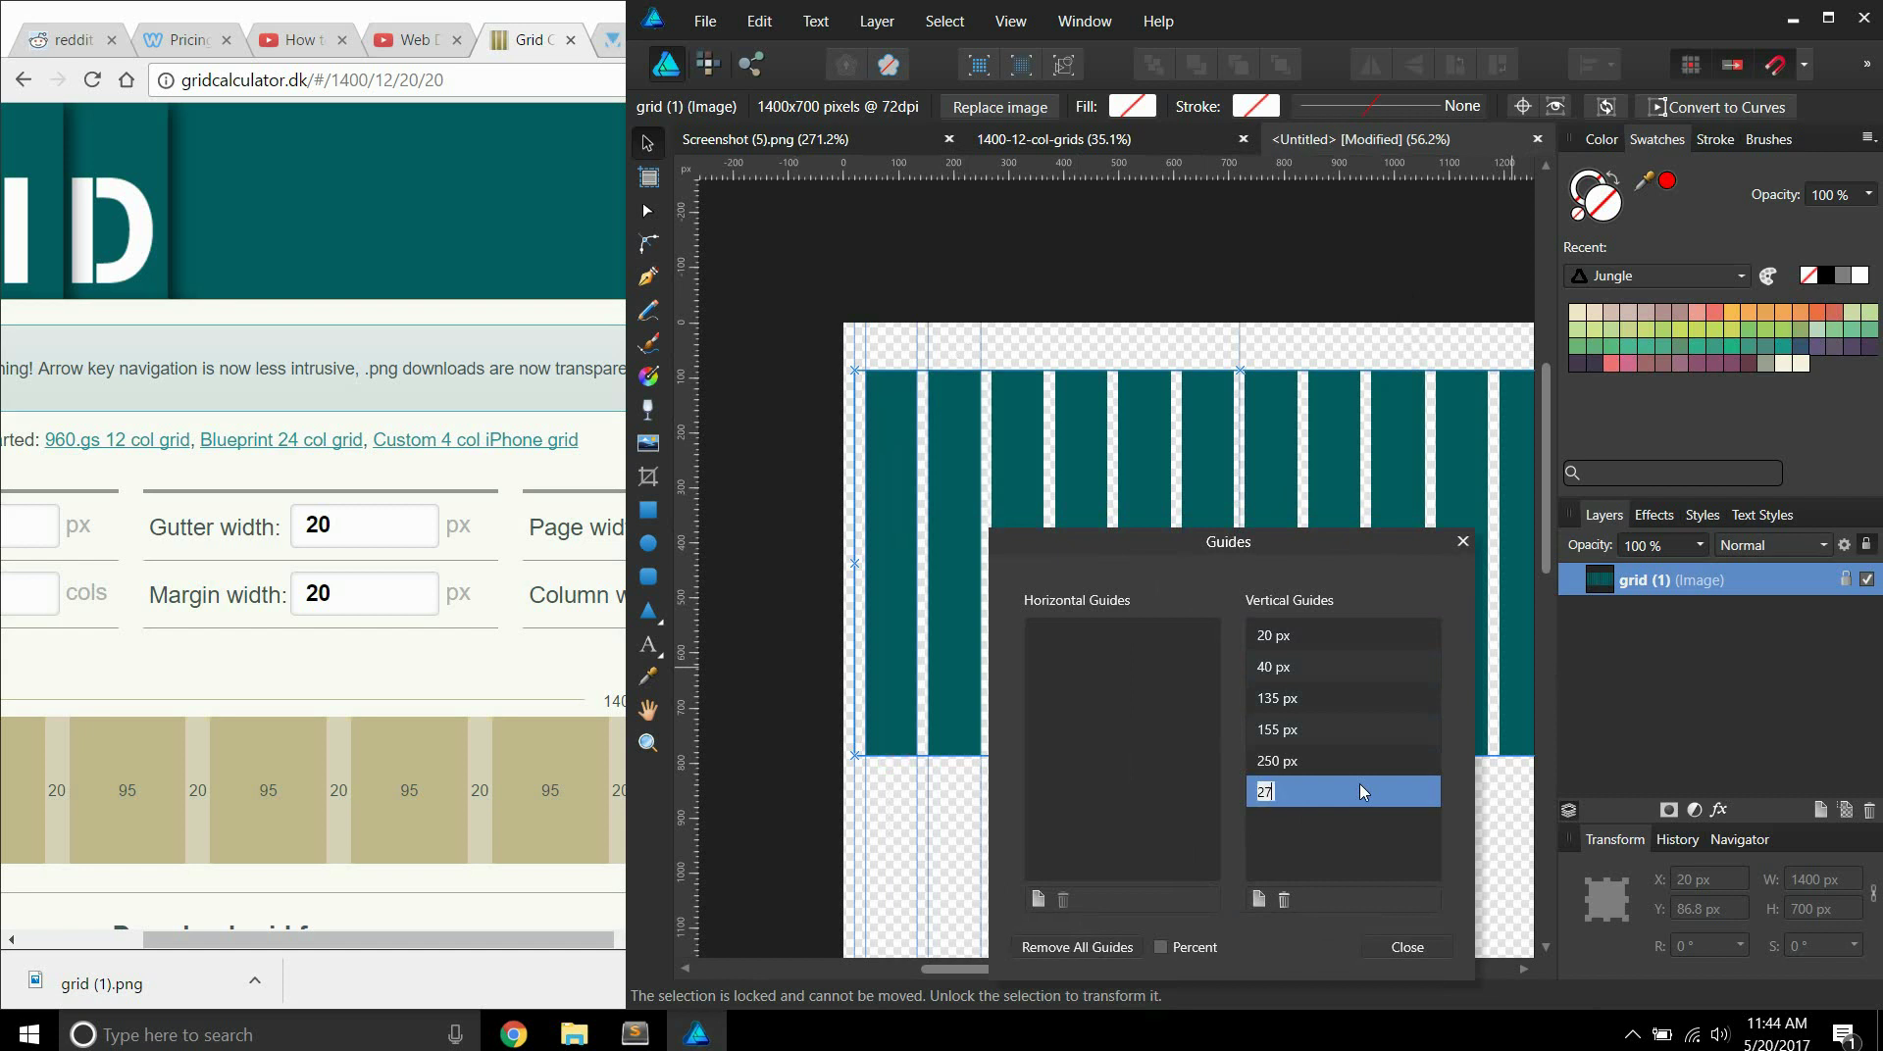
Set the vertical guide being edited to 270 px and add another one at 270+95 px.
key(Return)
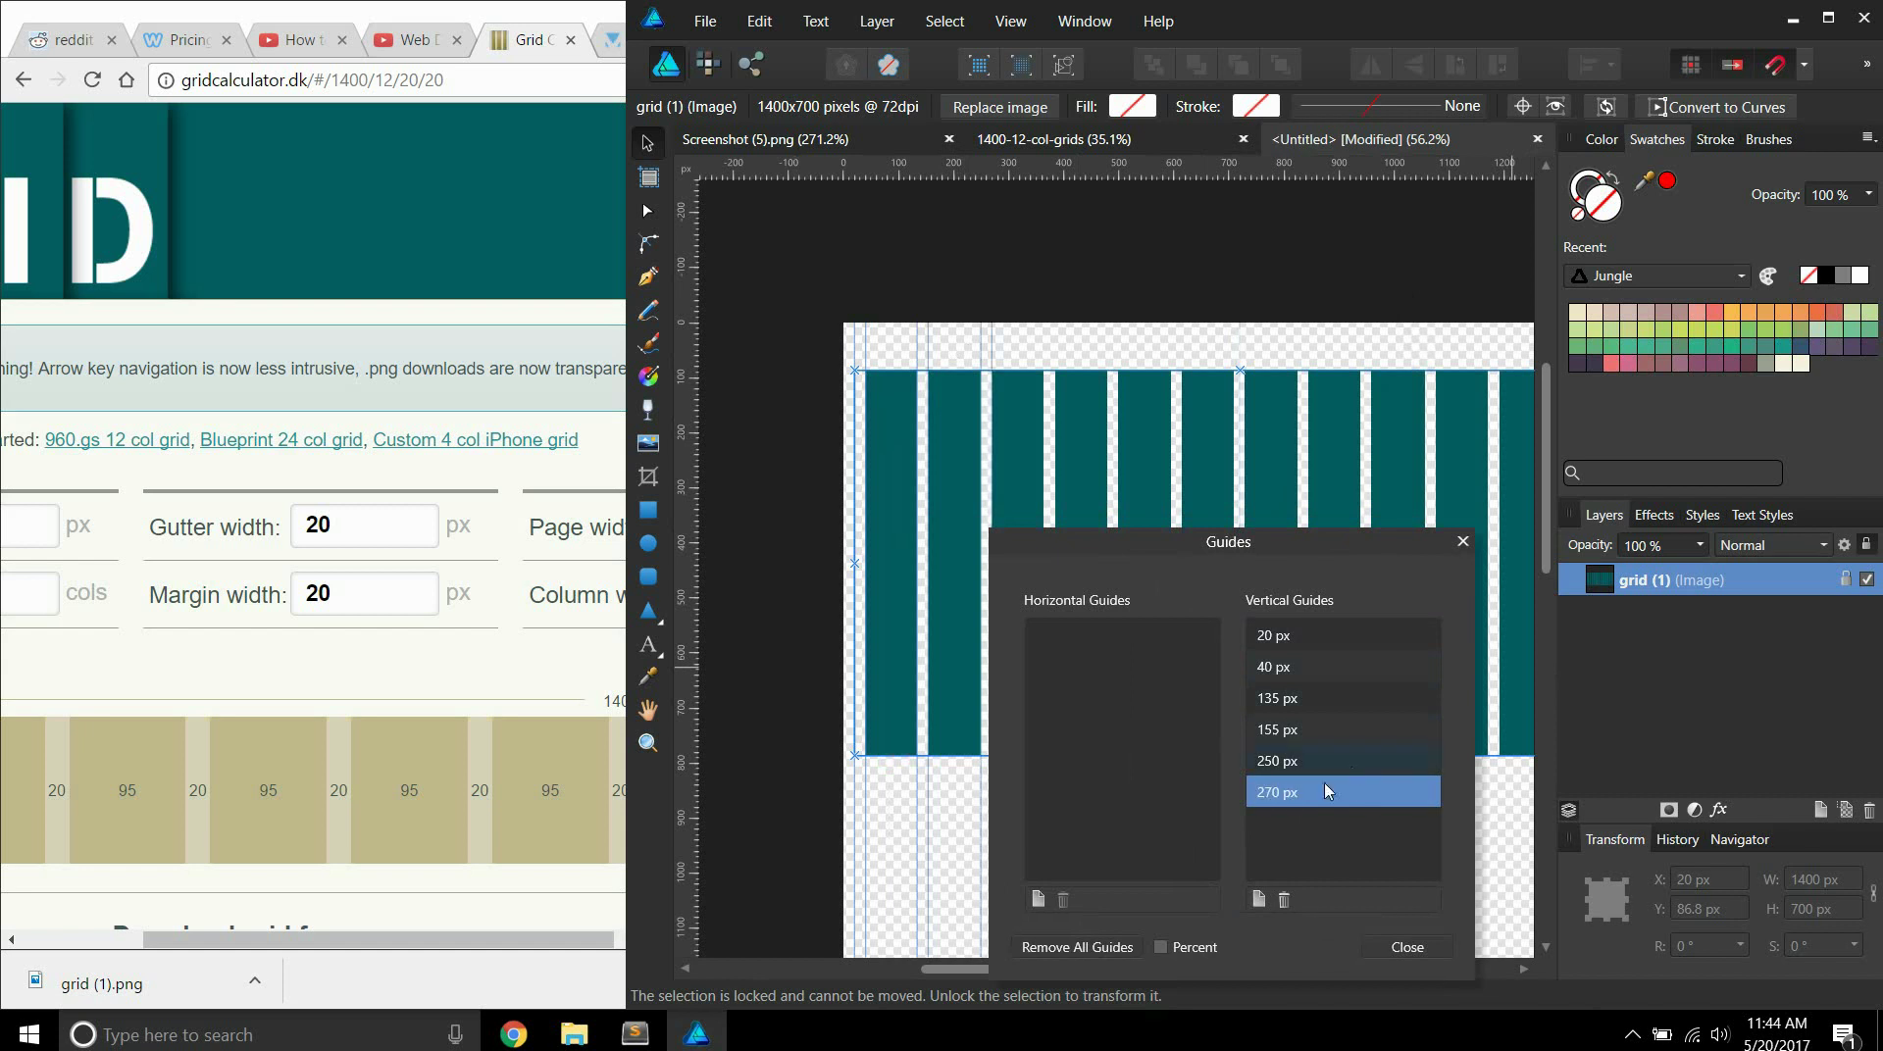
click(1260, 899)
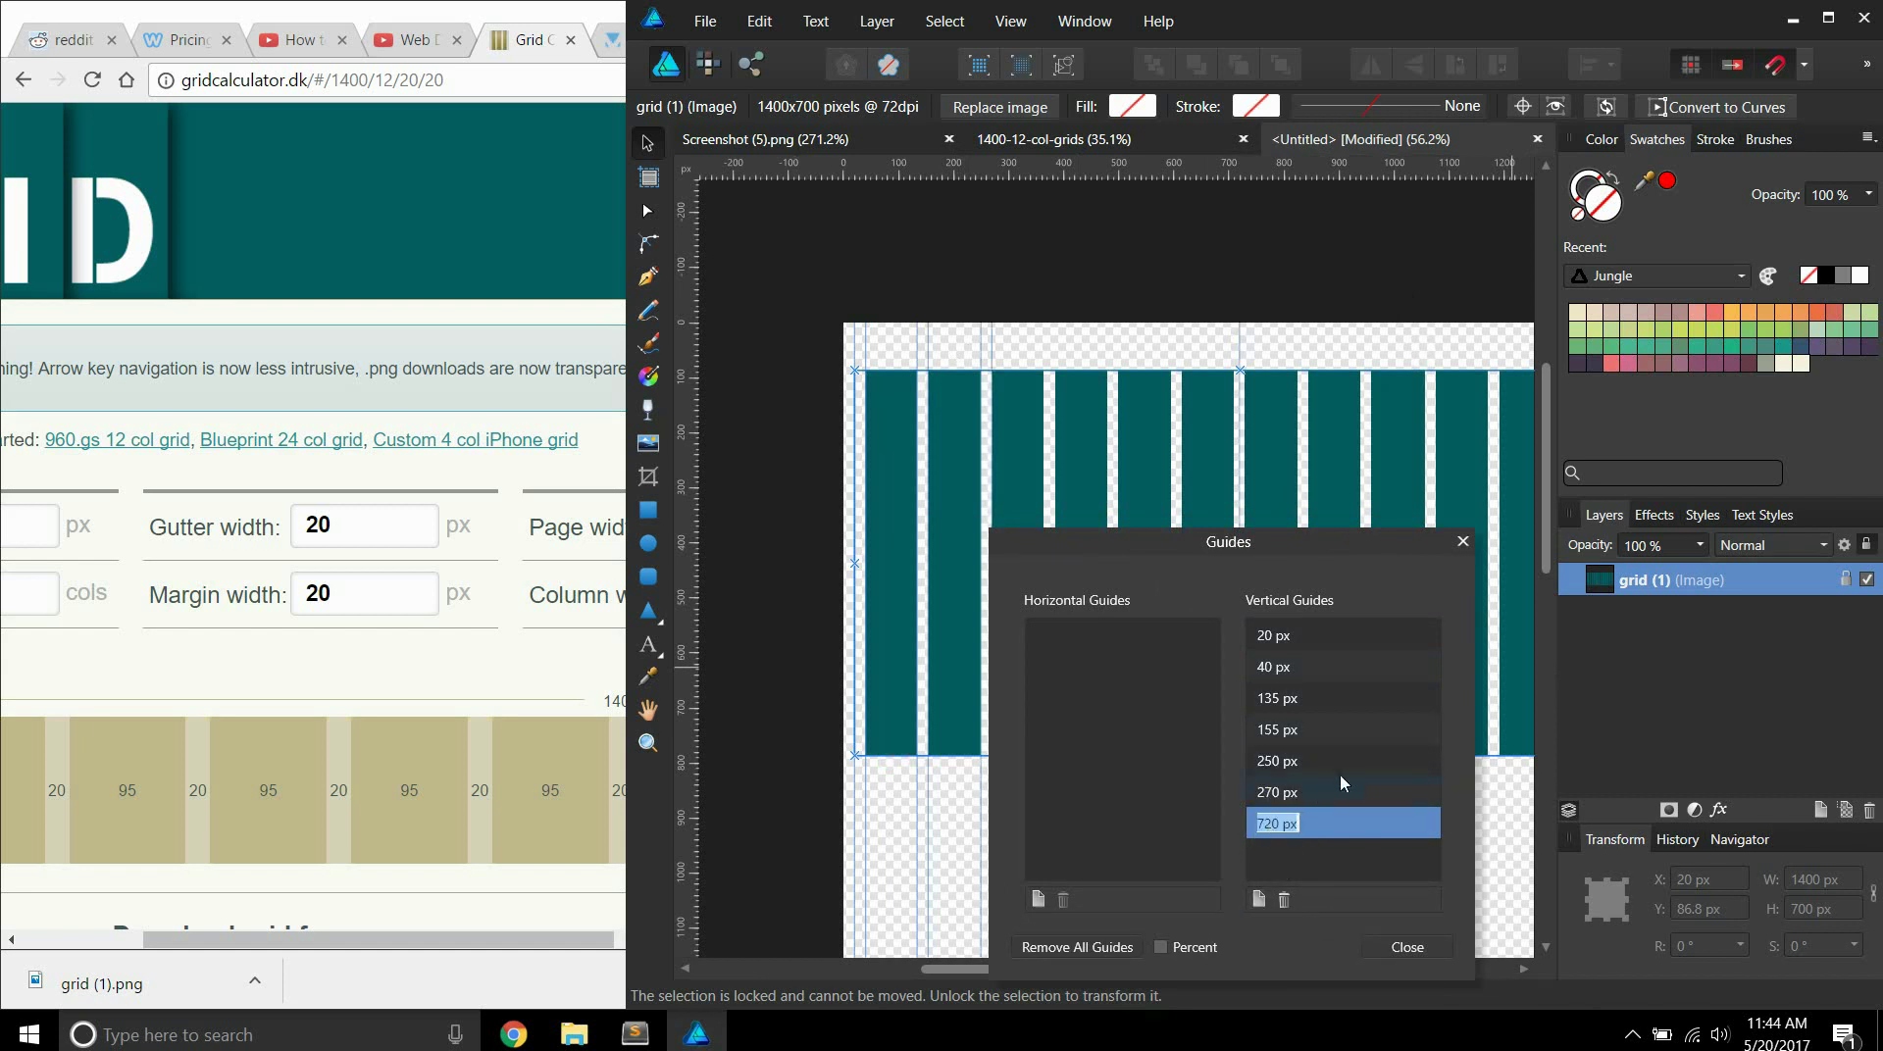
text(270+95)
key(Return)
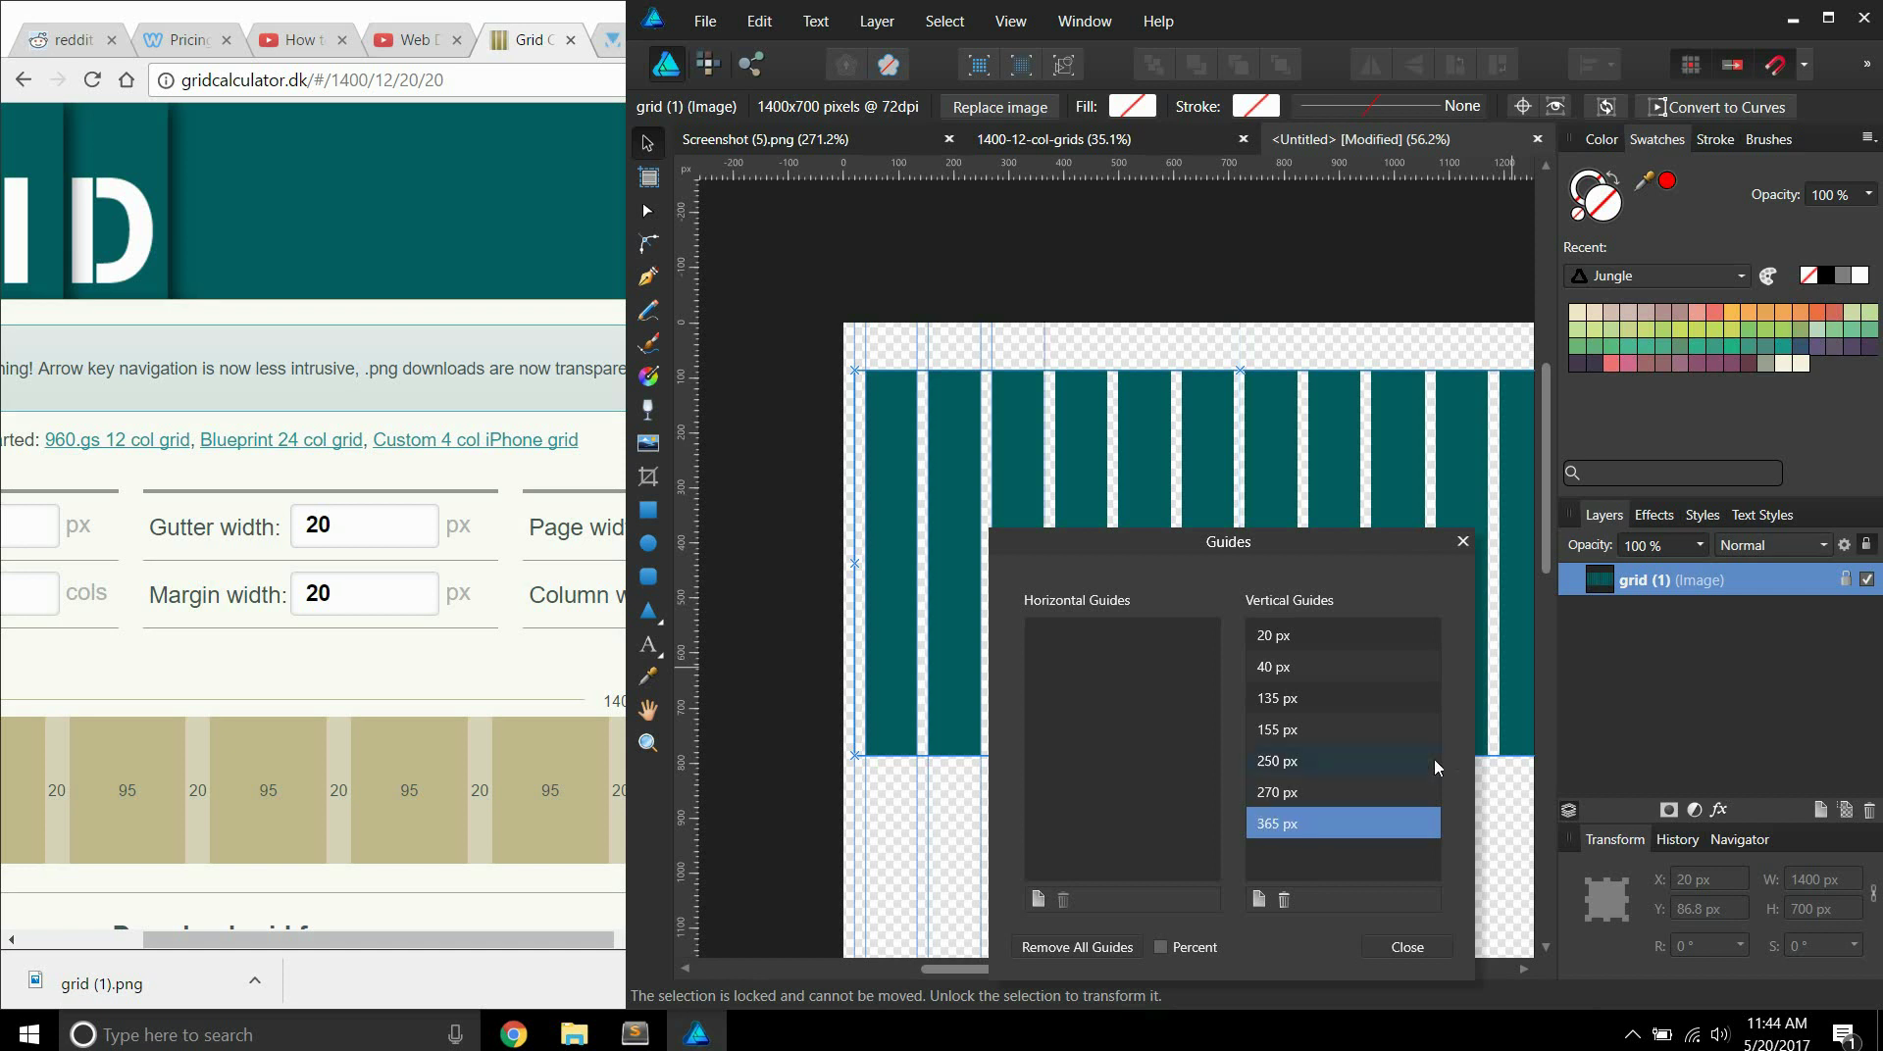
Add a vertical guide at 368 px.
click(1260, 899)
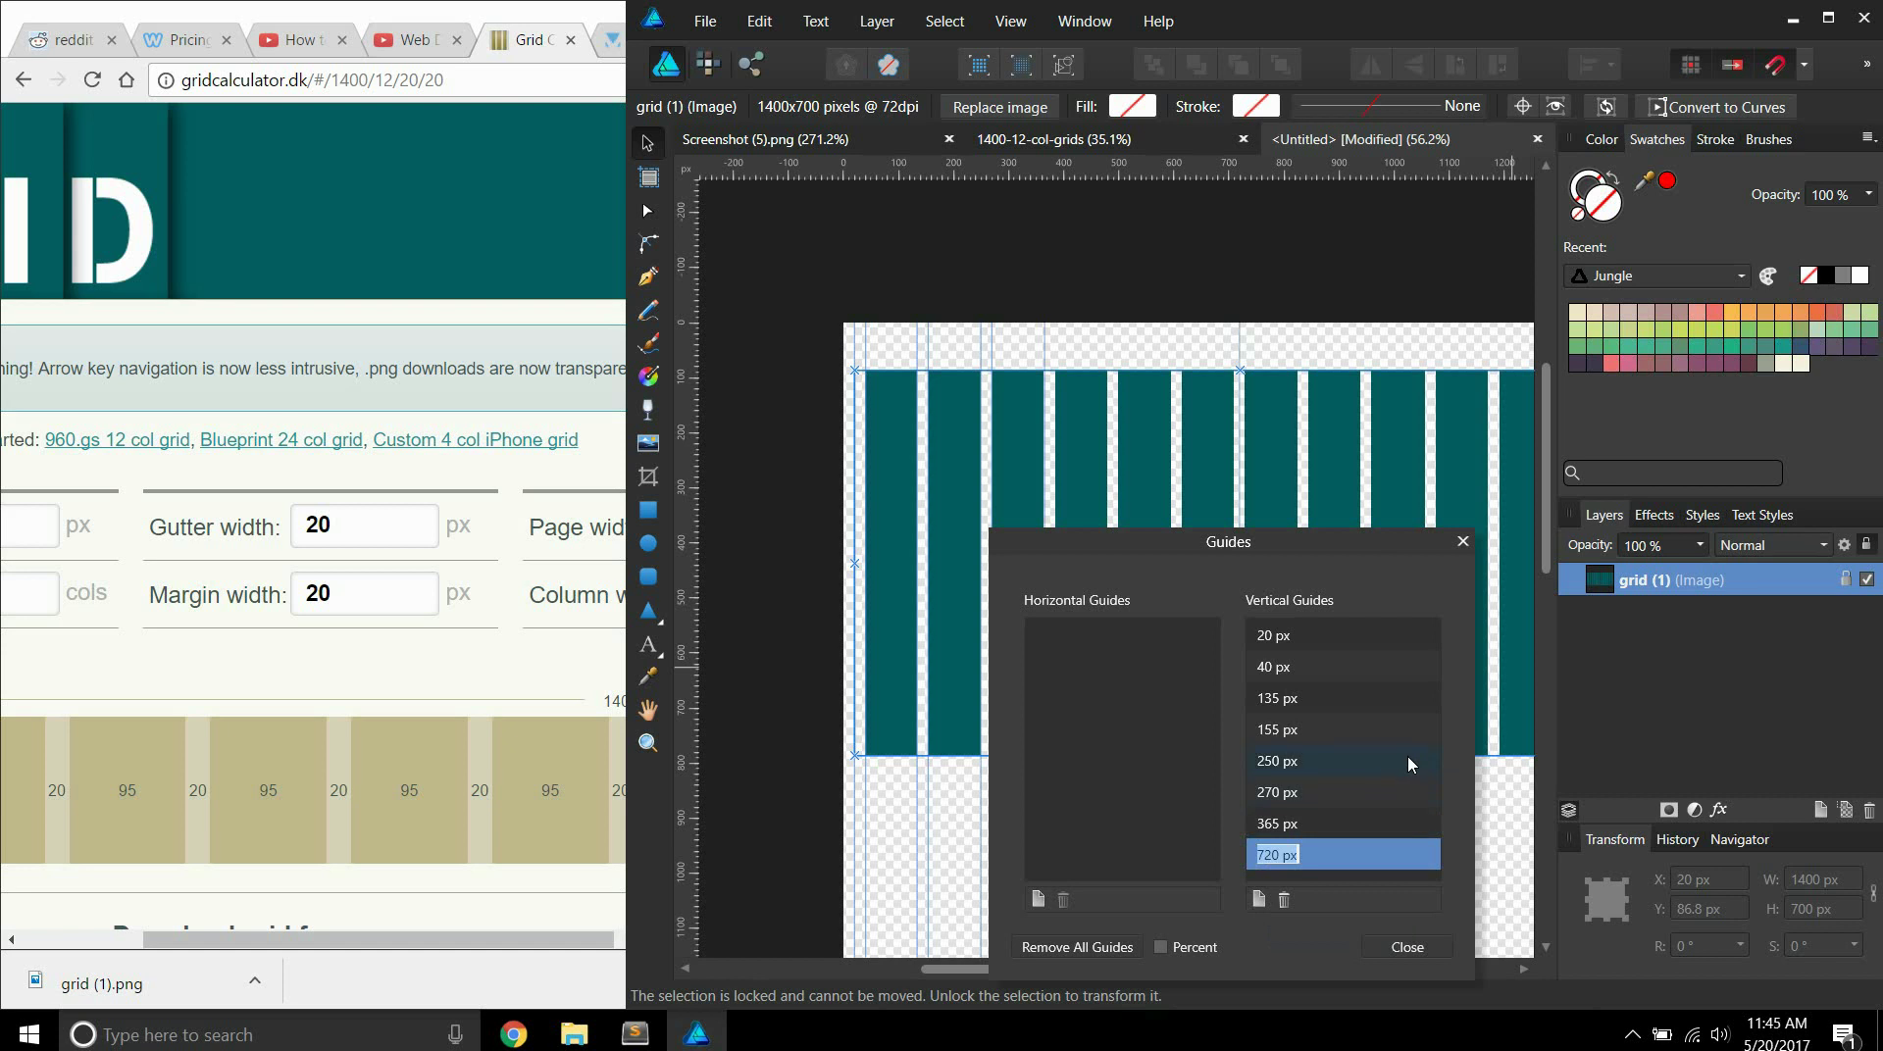
text(368)
key(Return)
Correct the 368 px vertical guide to 385 px and add another vertical guide at 385+95 px.
click(1259, 899)
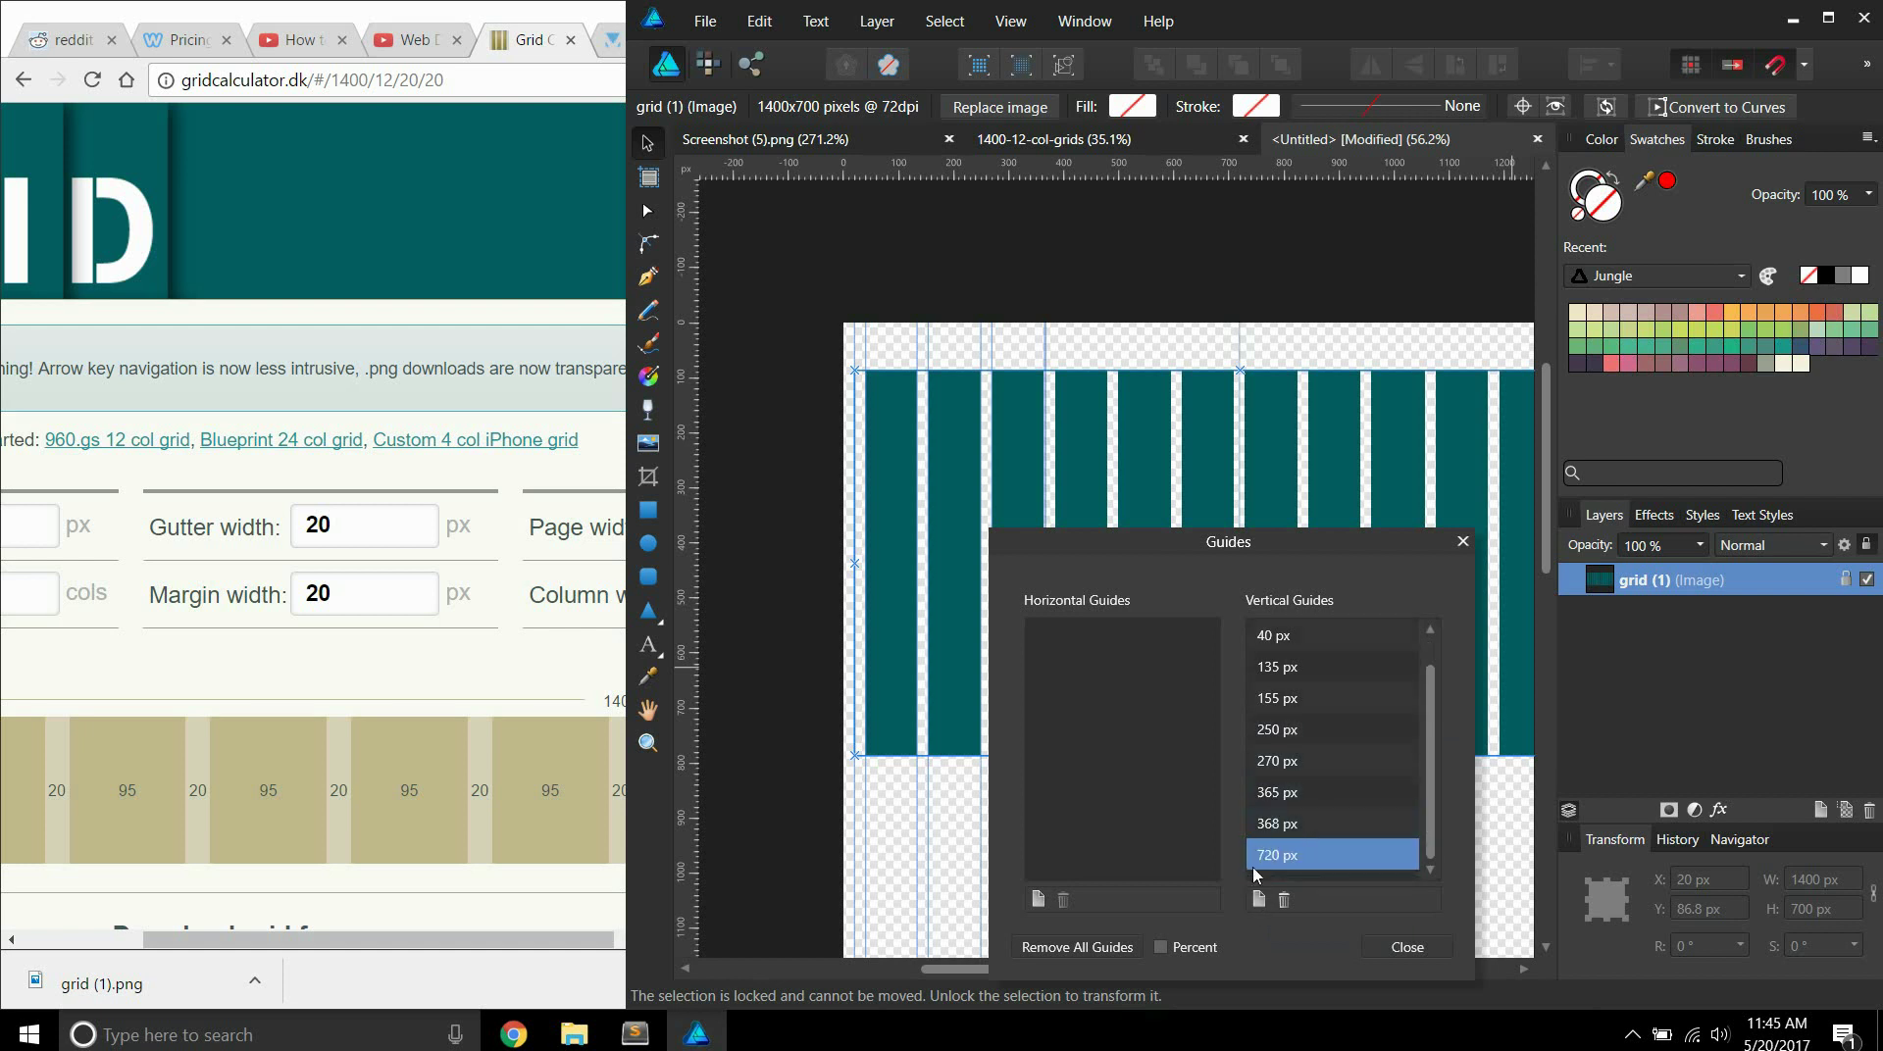
double_click(1279, 824)
key(Return)
double_click(1278, 856)
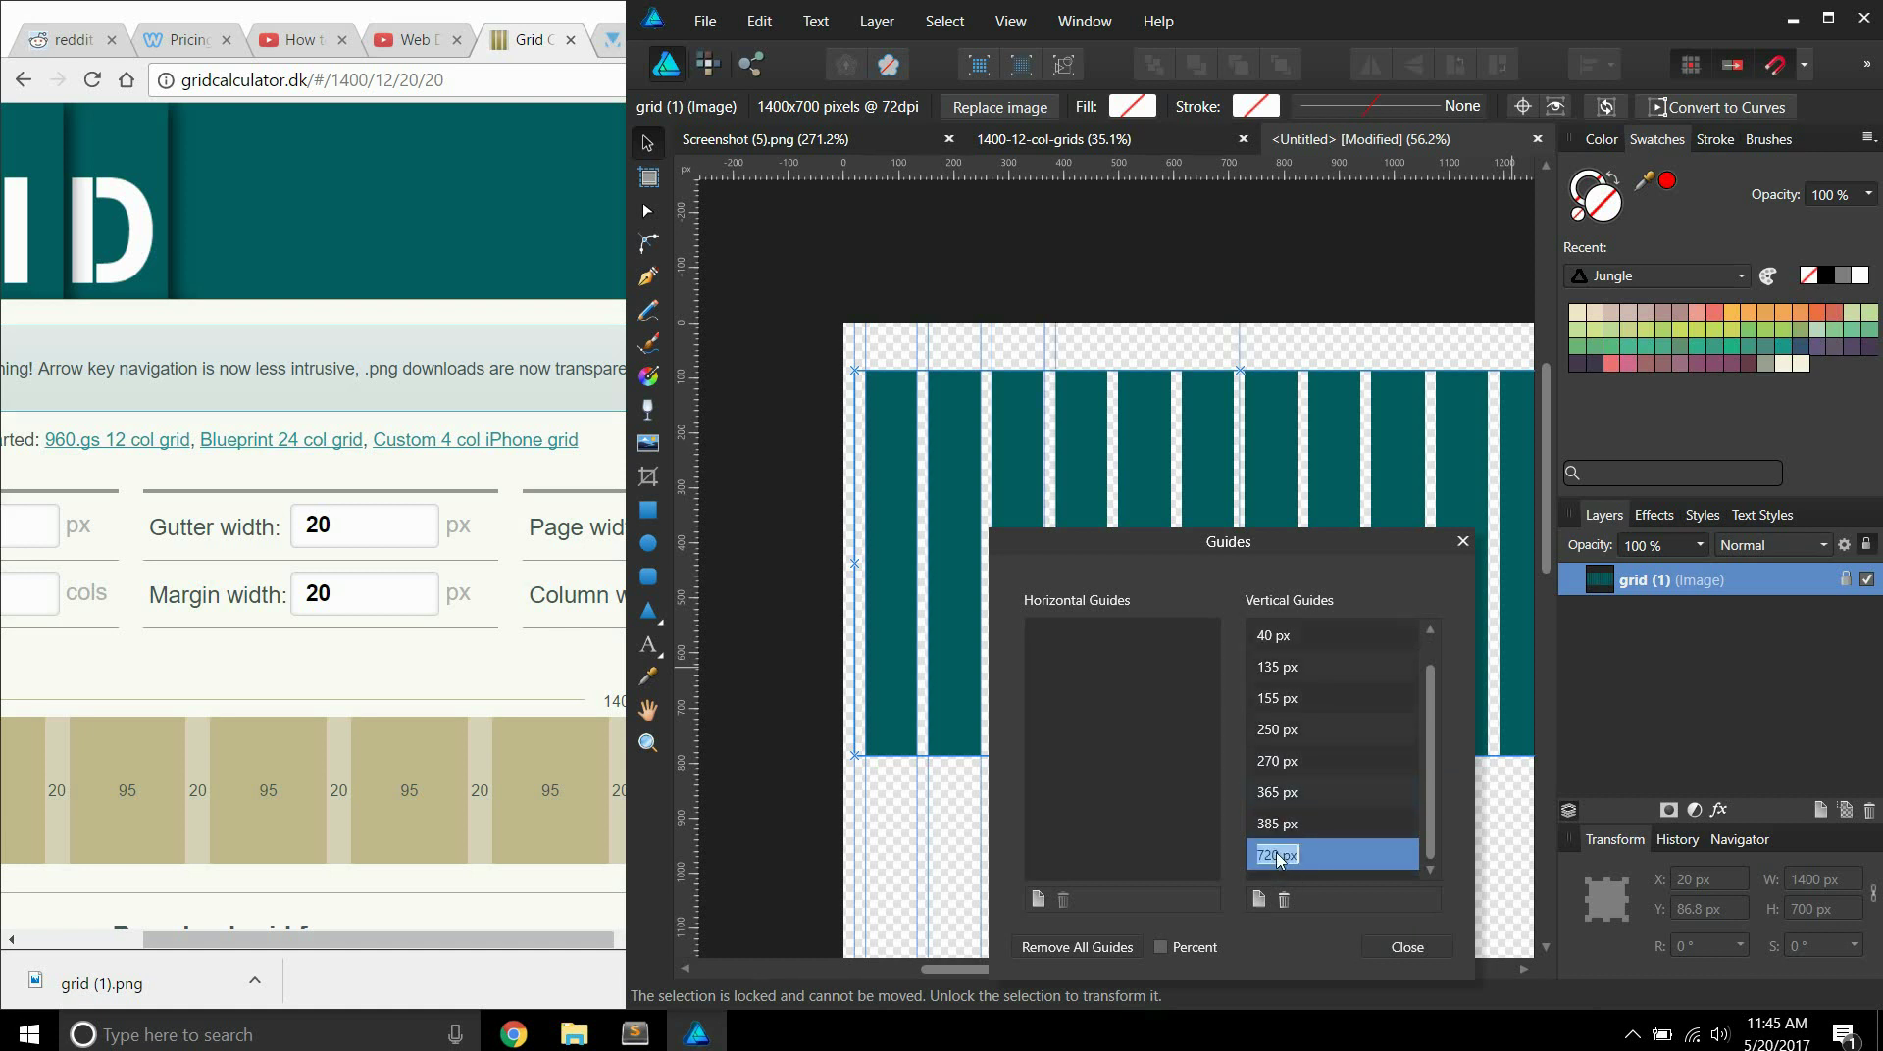
text(385+95)
key(Return)
Add two more vertical guides, one at 480+20 px and one at 500+95 px.
click(1260, 899)
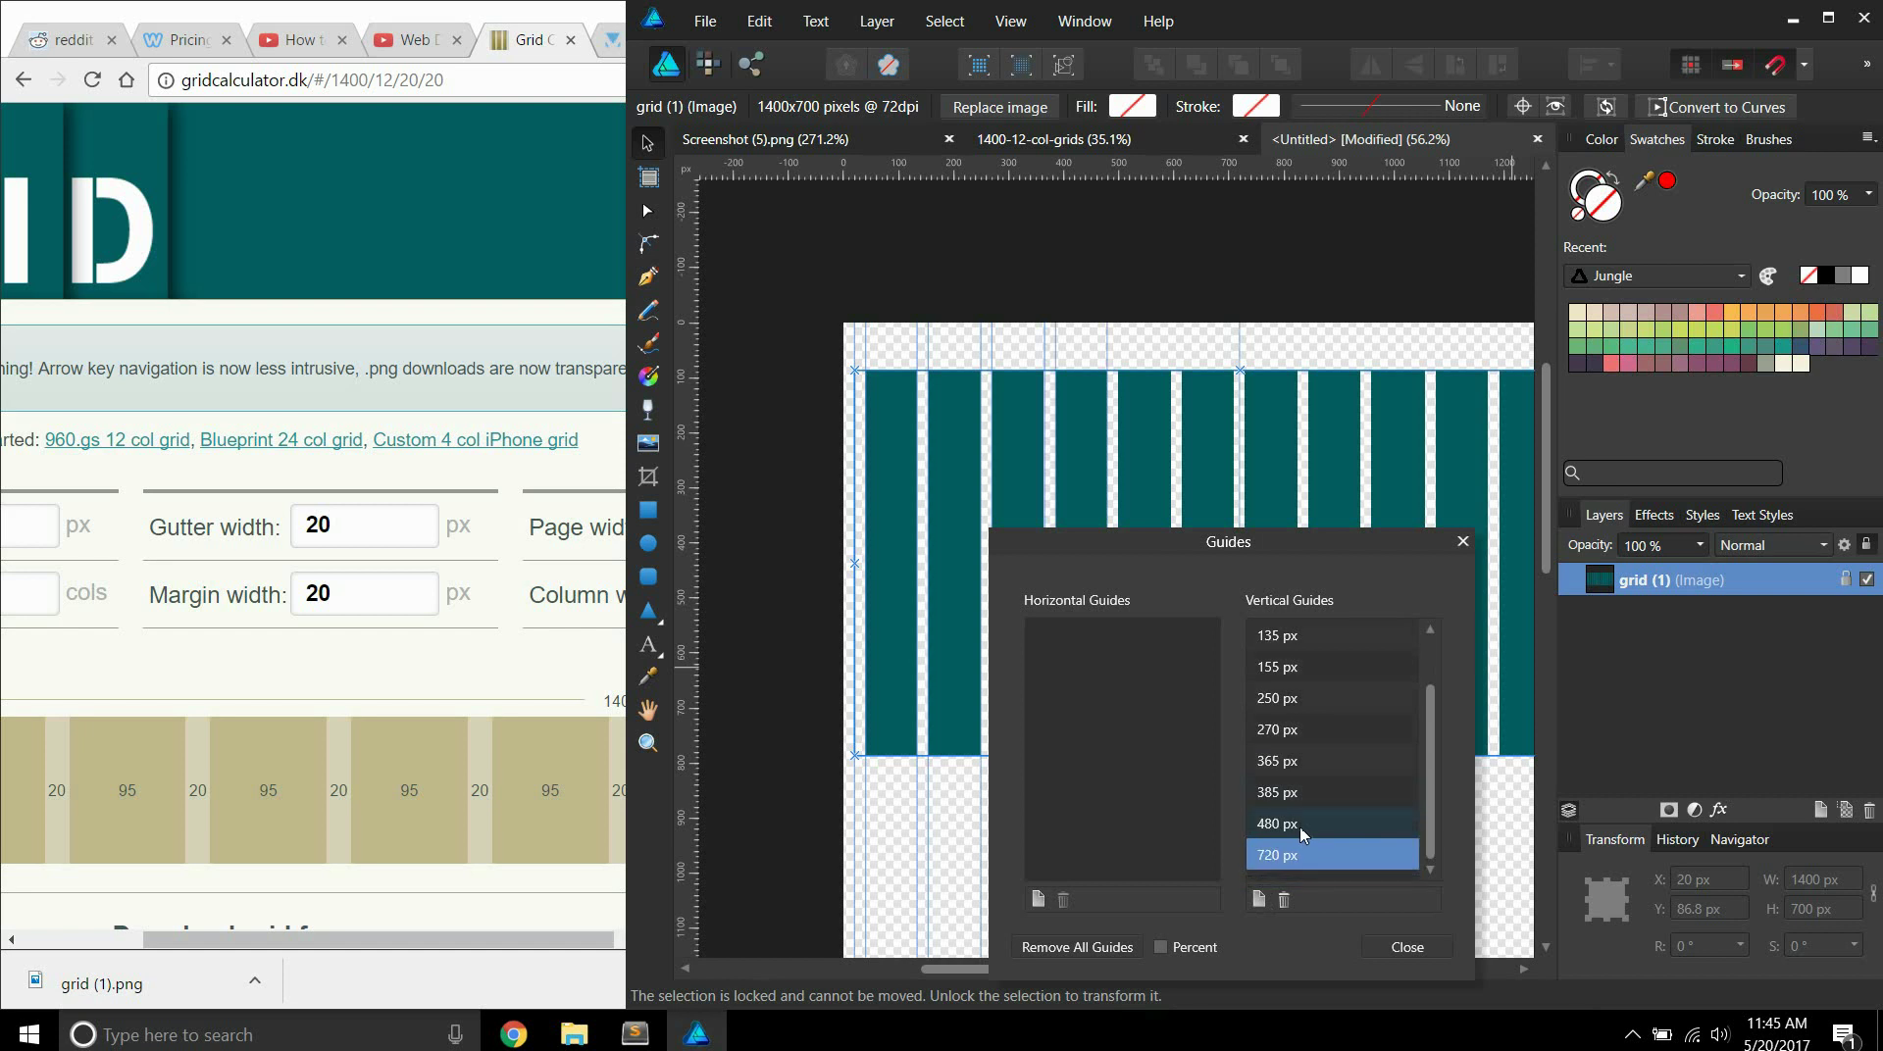
text(480+20)
key(Return)
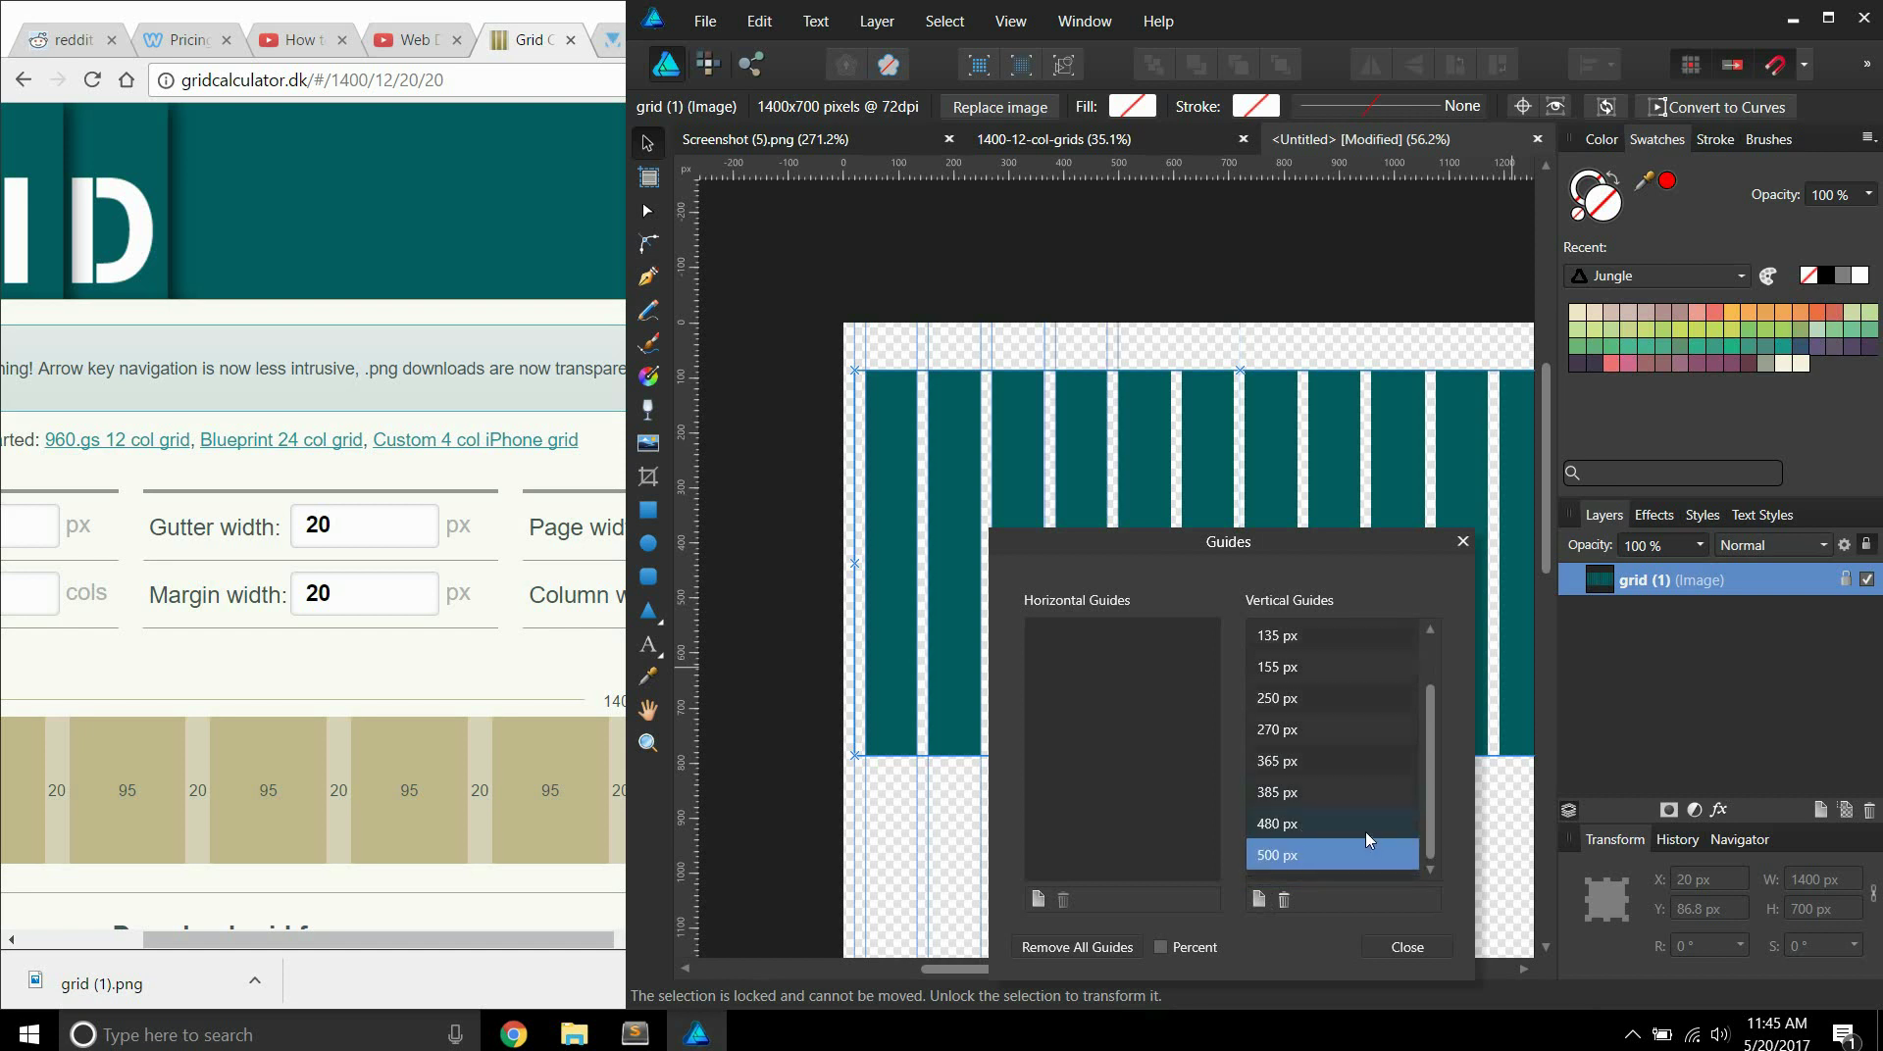
click(1260, 900)
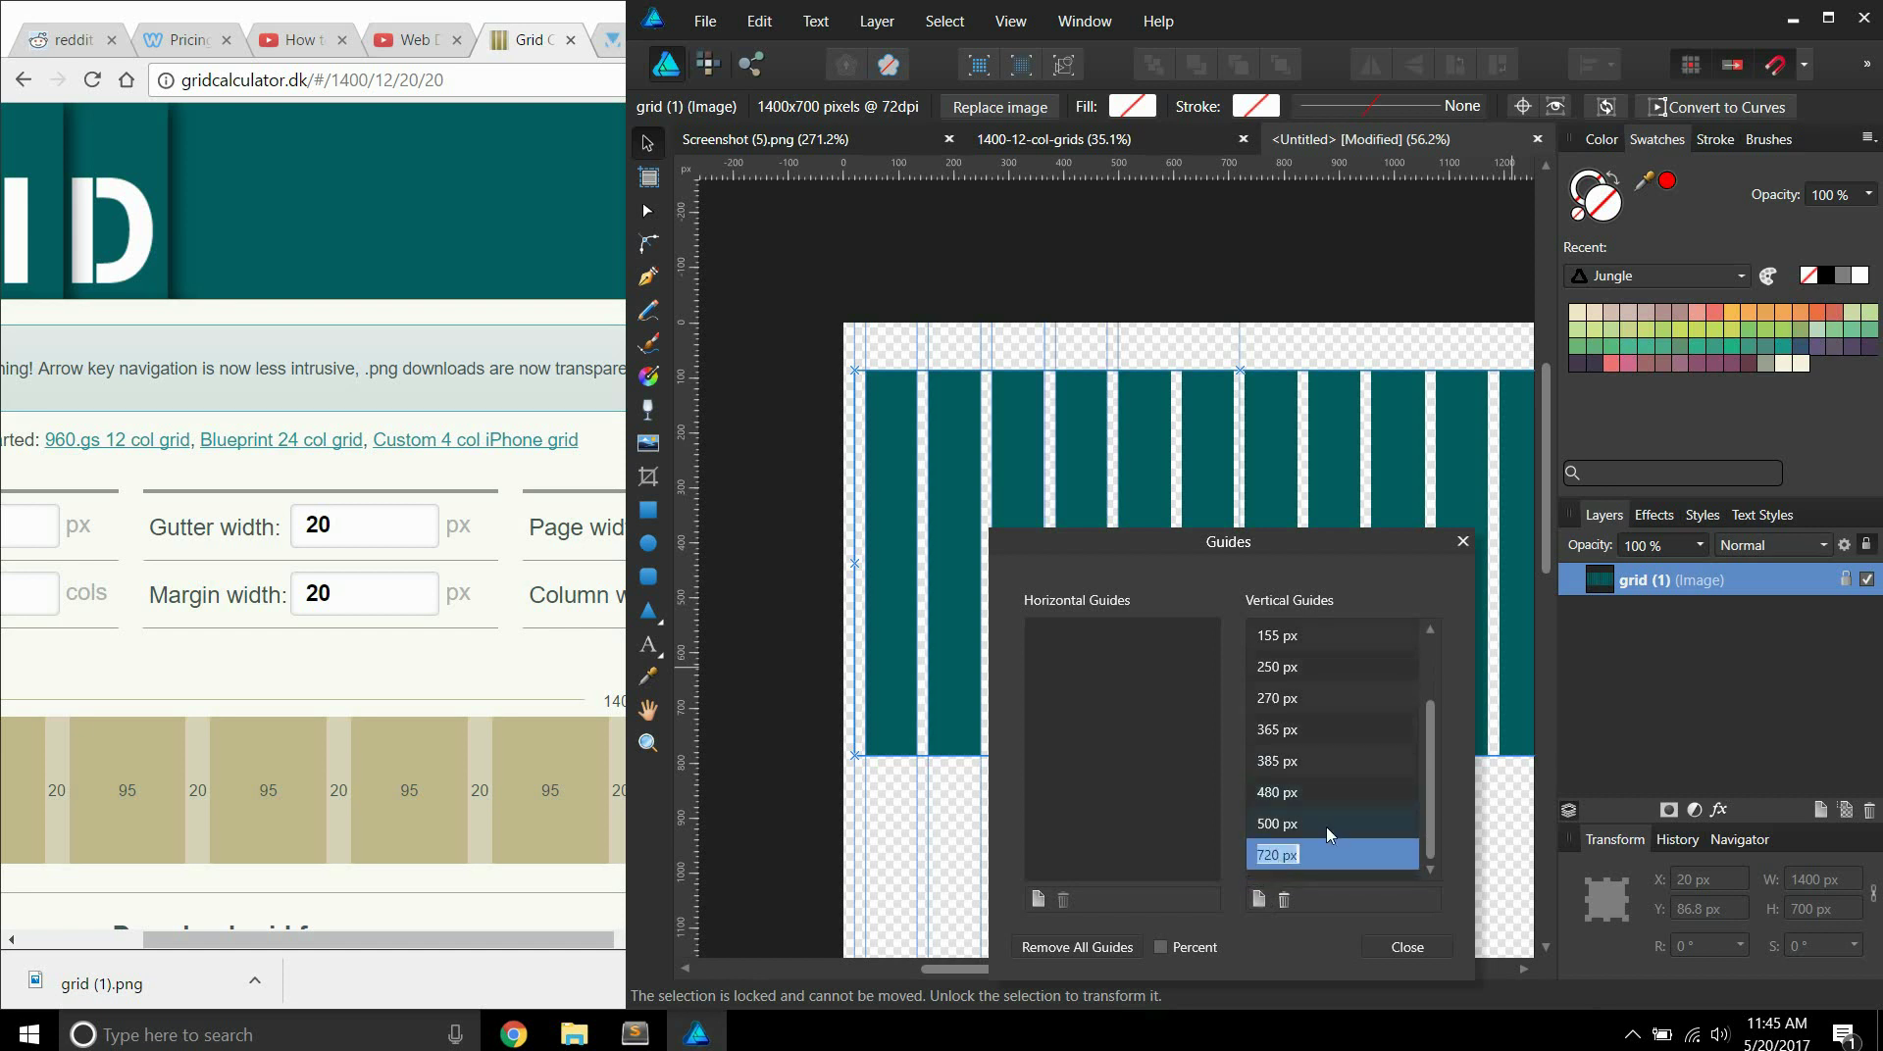
text(500+95)
key(Return)
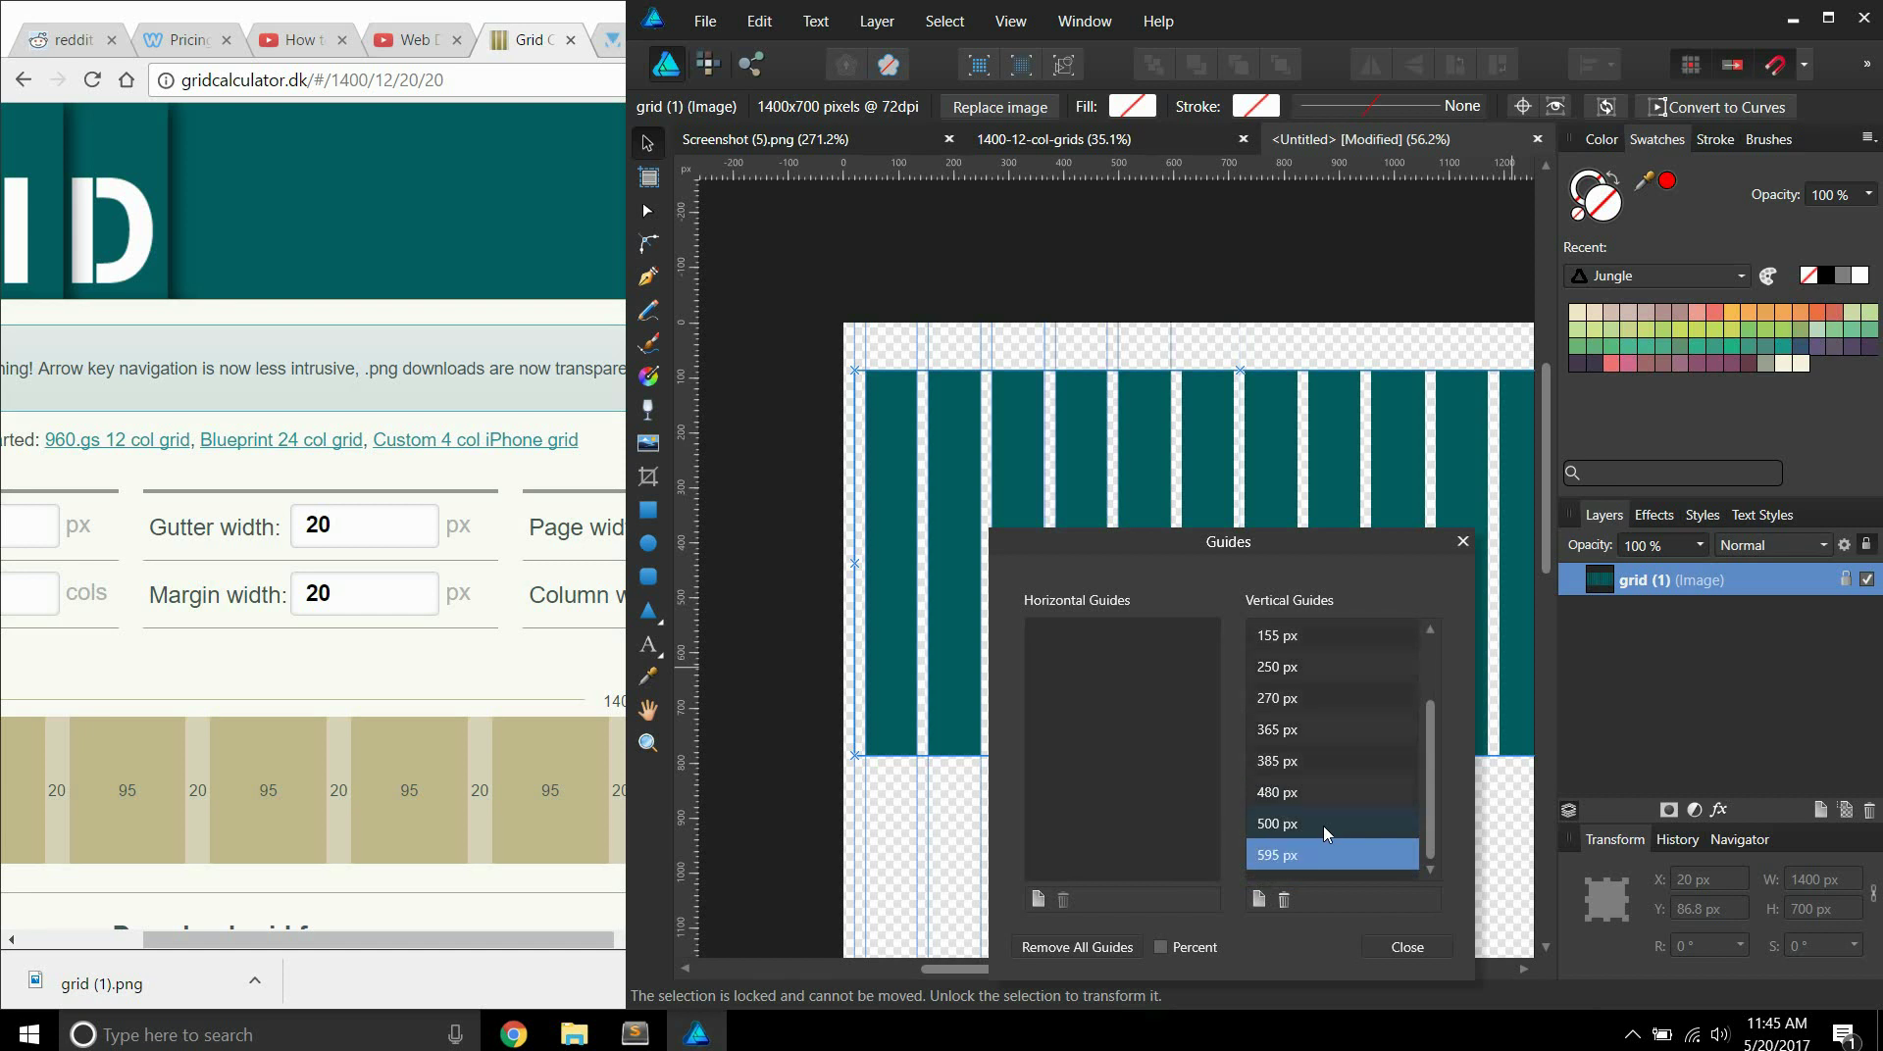
Add two more vertical guides, one at 595+20 px and one at 615+95 px.
click(1259, 899)
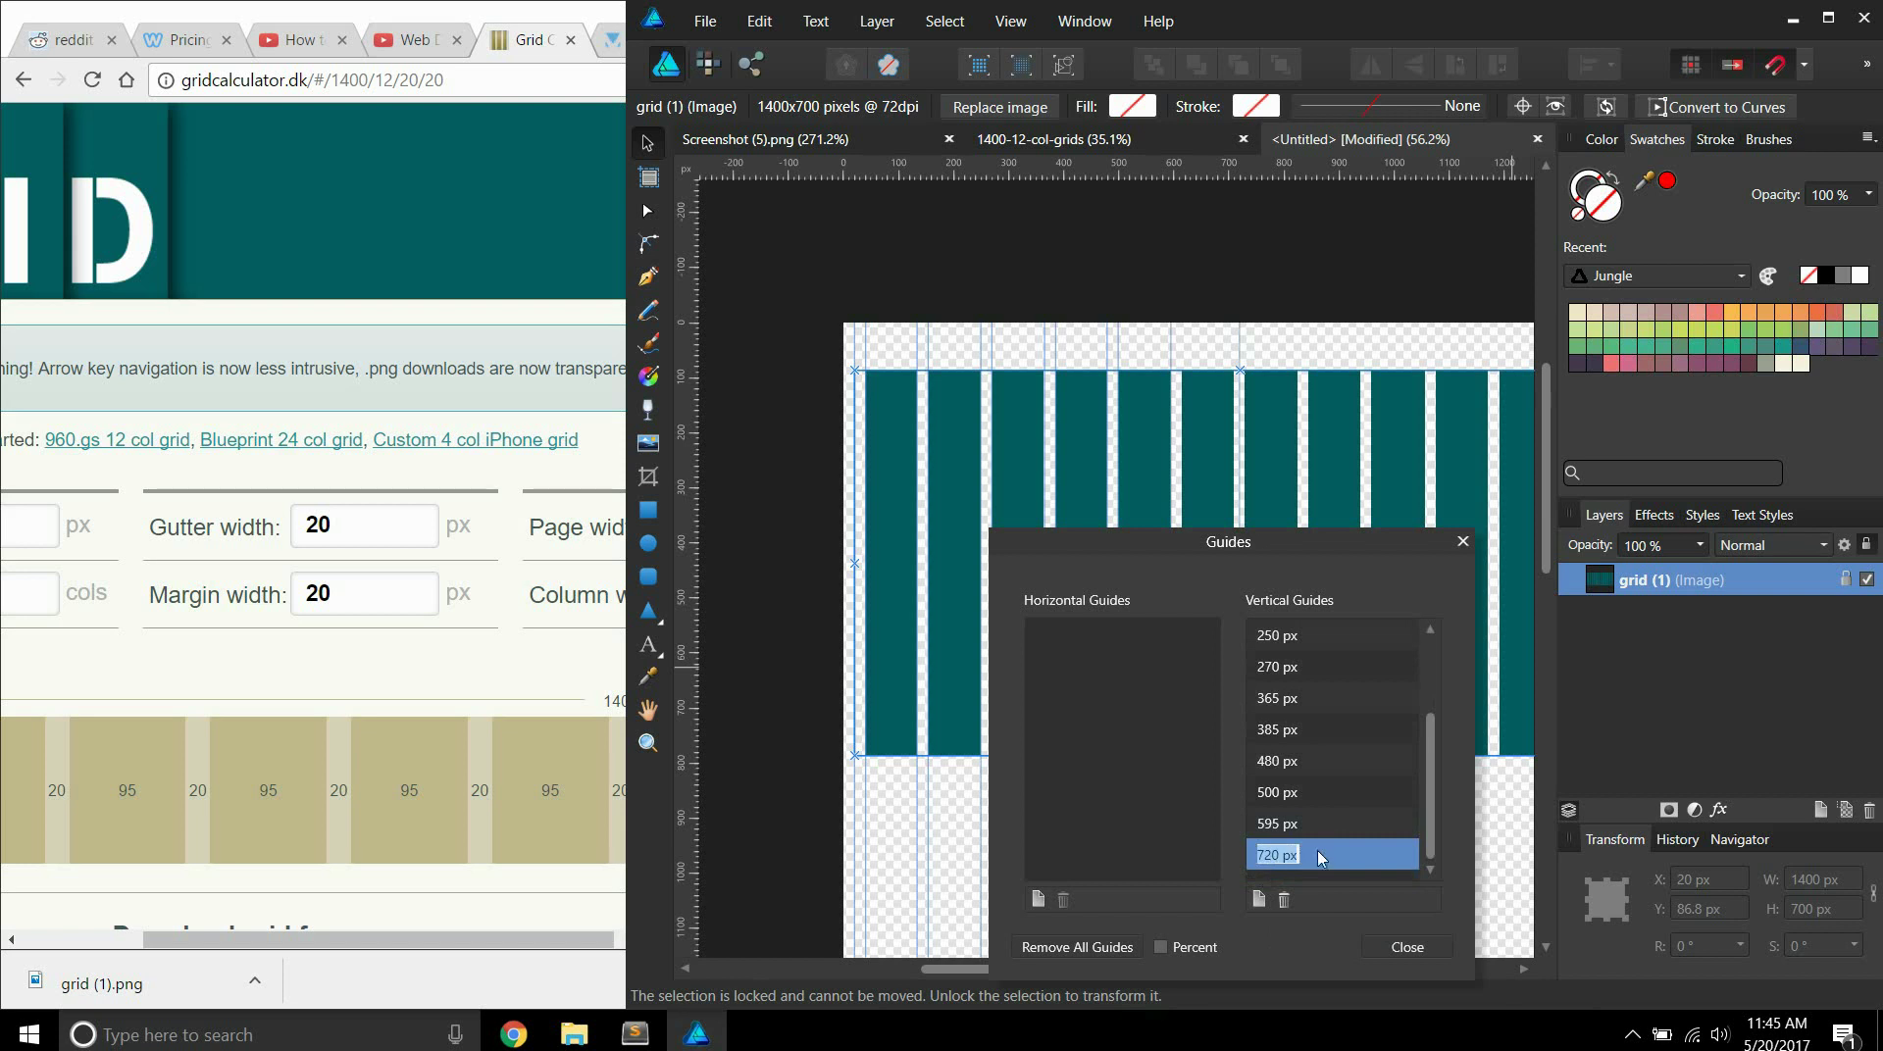
text(595+20)
key(Return)
click(1260, 898)
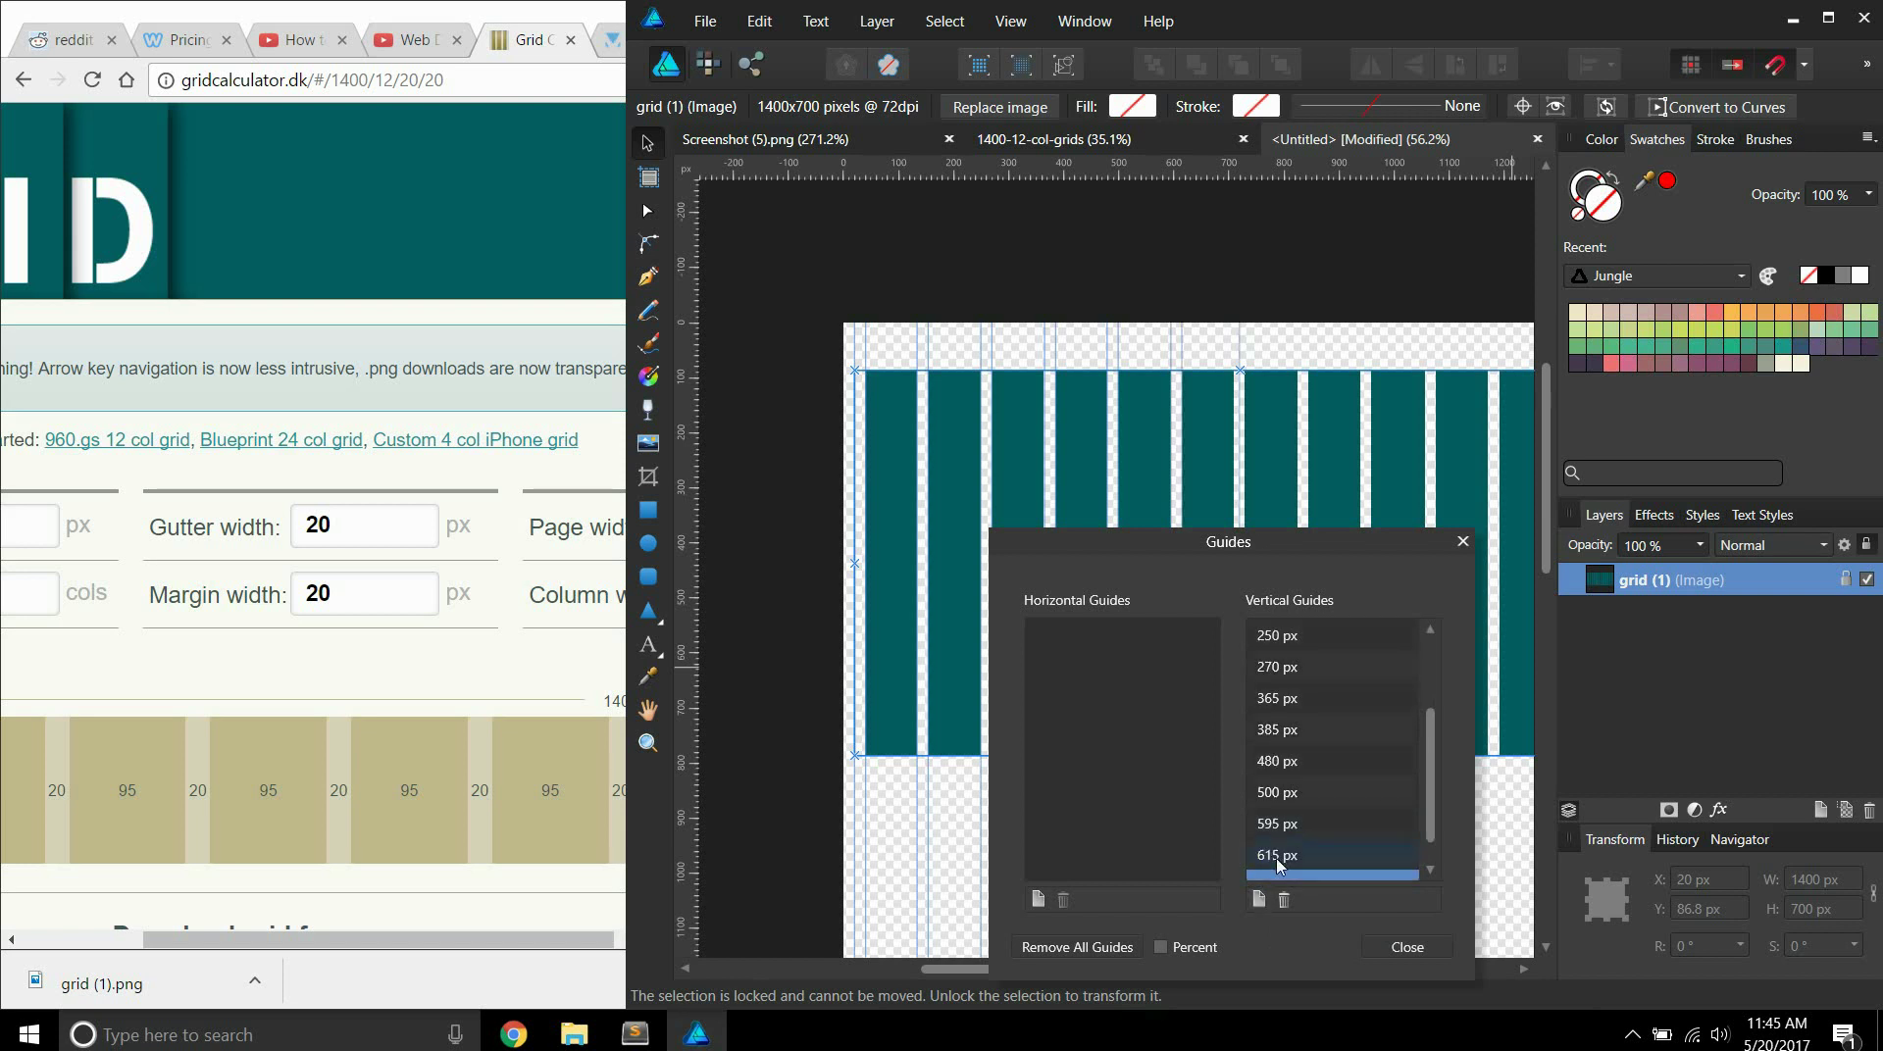
text(615+95)
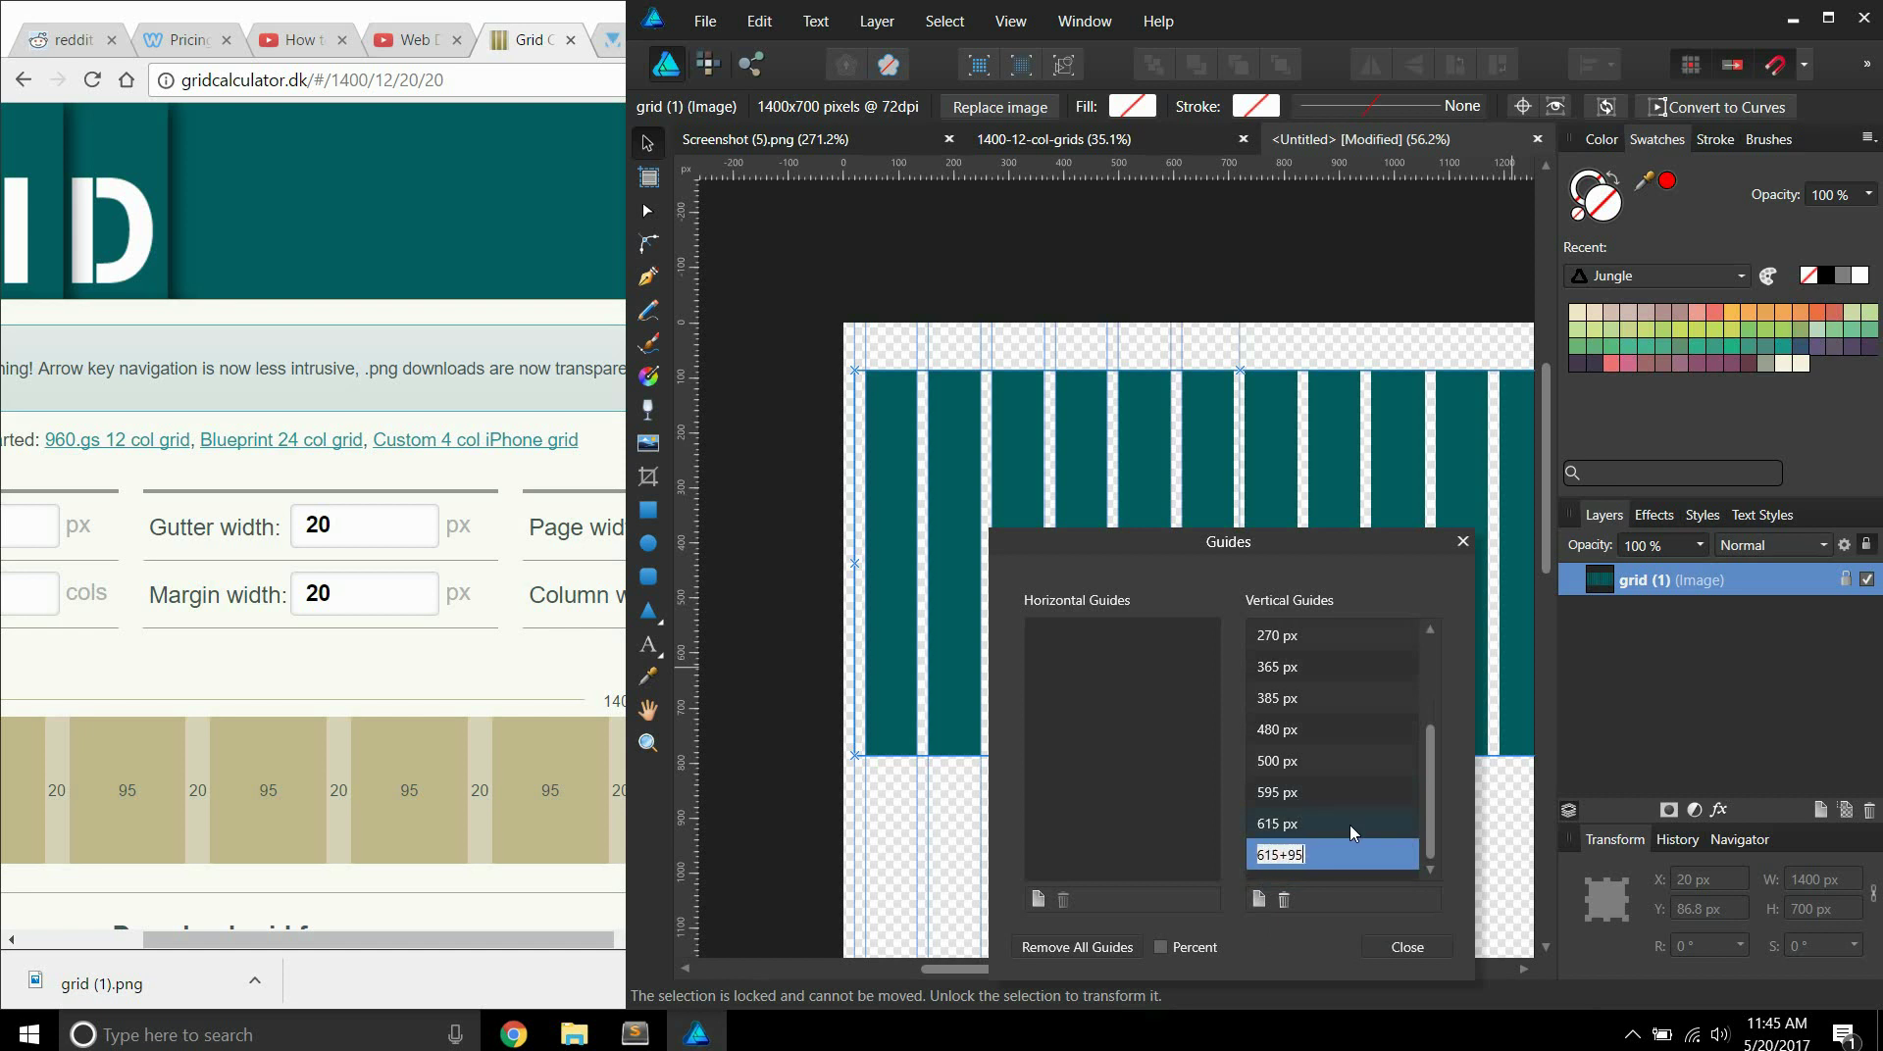
key(Return)
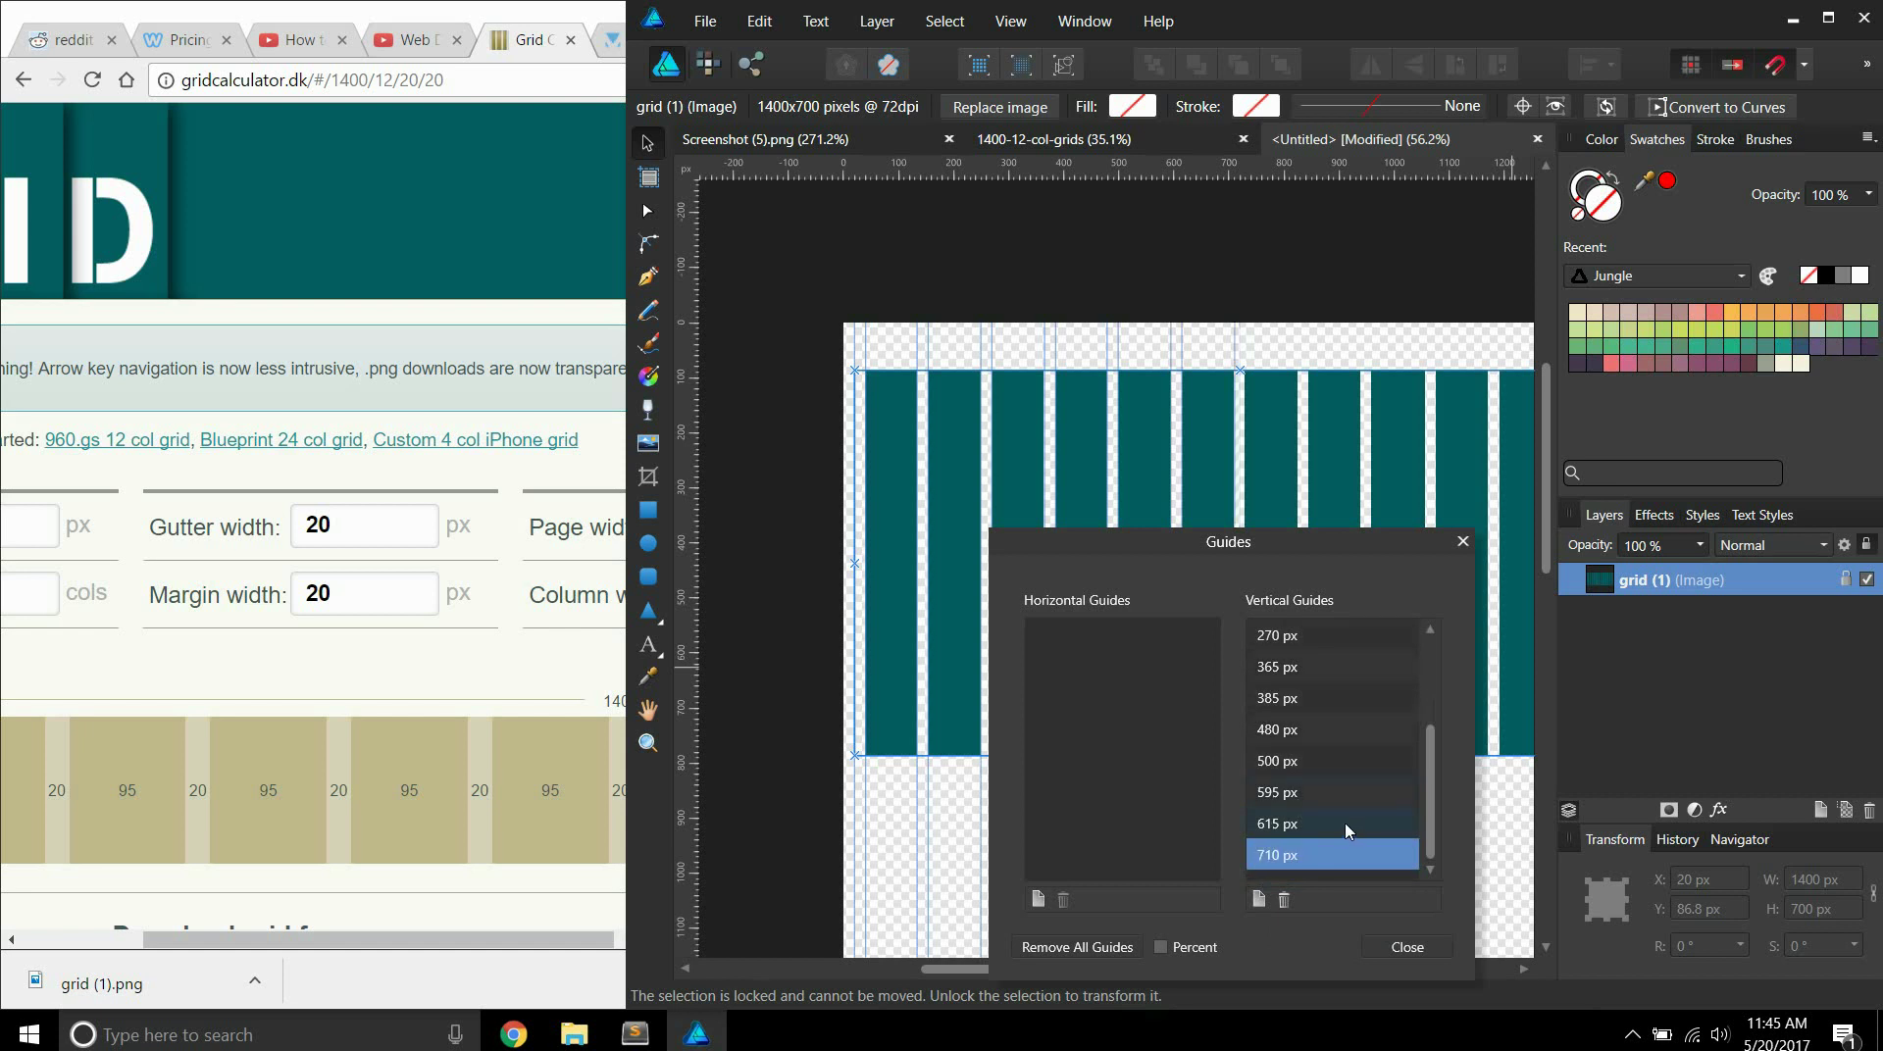
Add a vertical guide at 720 px following the 710 px guide.
click(1259, 899)
click(1278, 852)
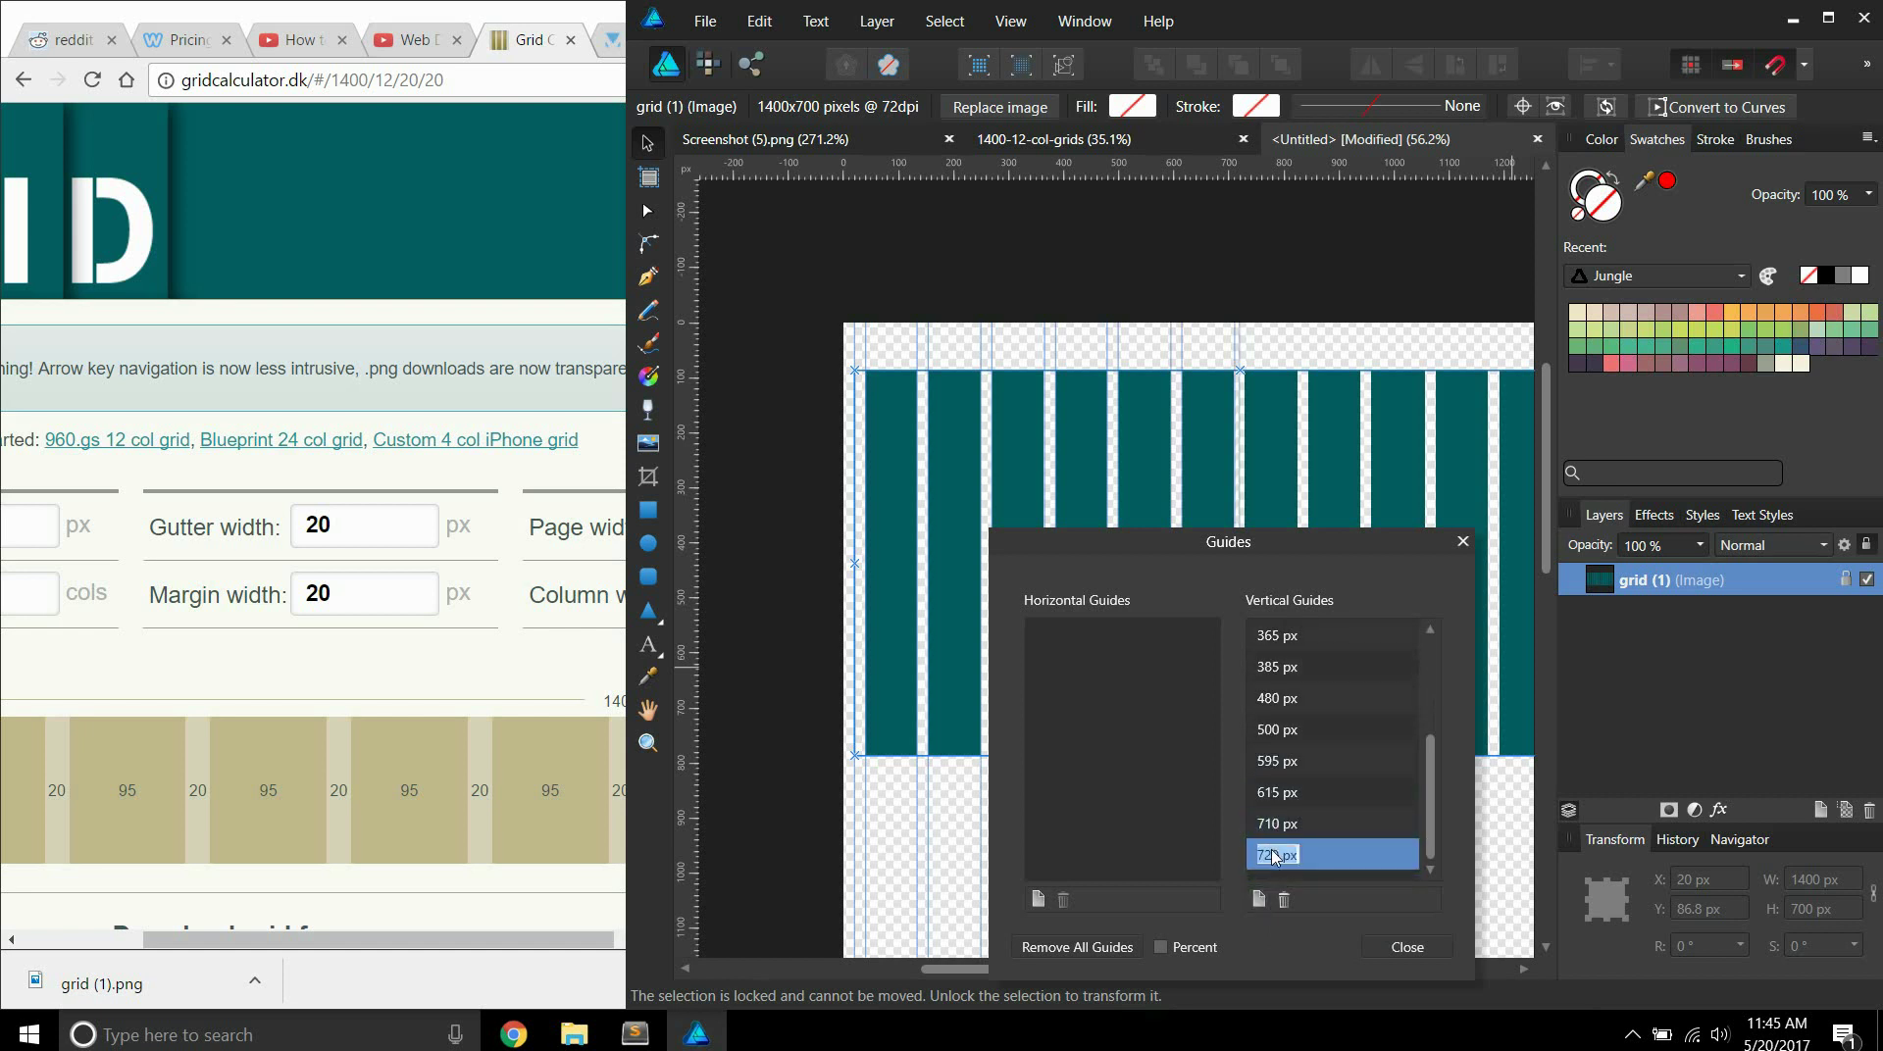
text(732)
key(Return)
click(1278, 855)
text(730+)
key(BackSpace)
key(Return)
Add a vertical guide at 720+95 px.
click(1259, 900)
key(BackSpace)
text(720+95)
key(Return)
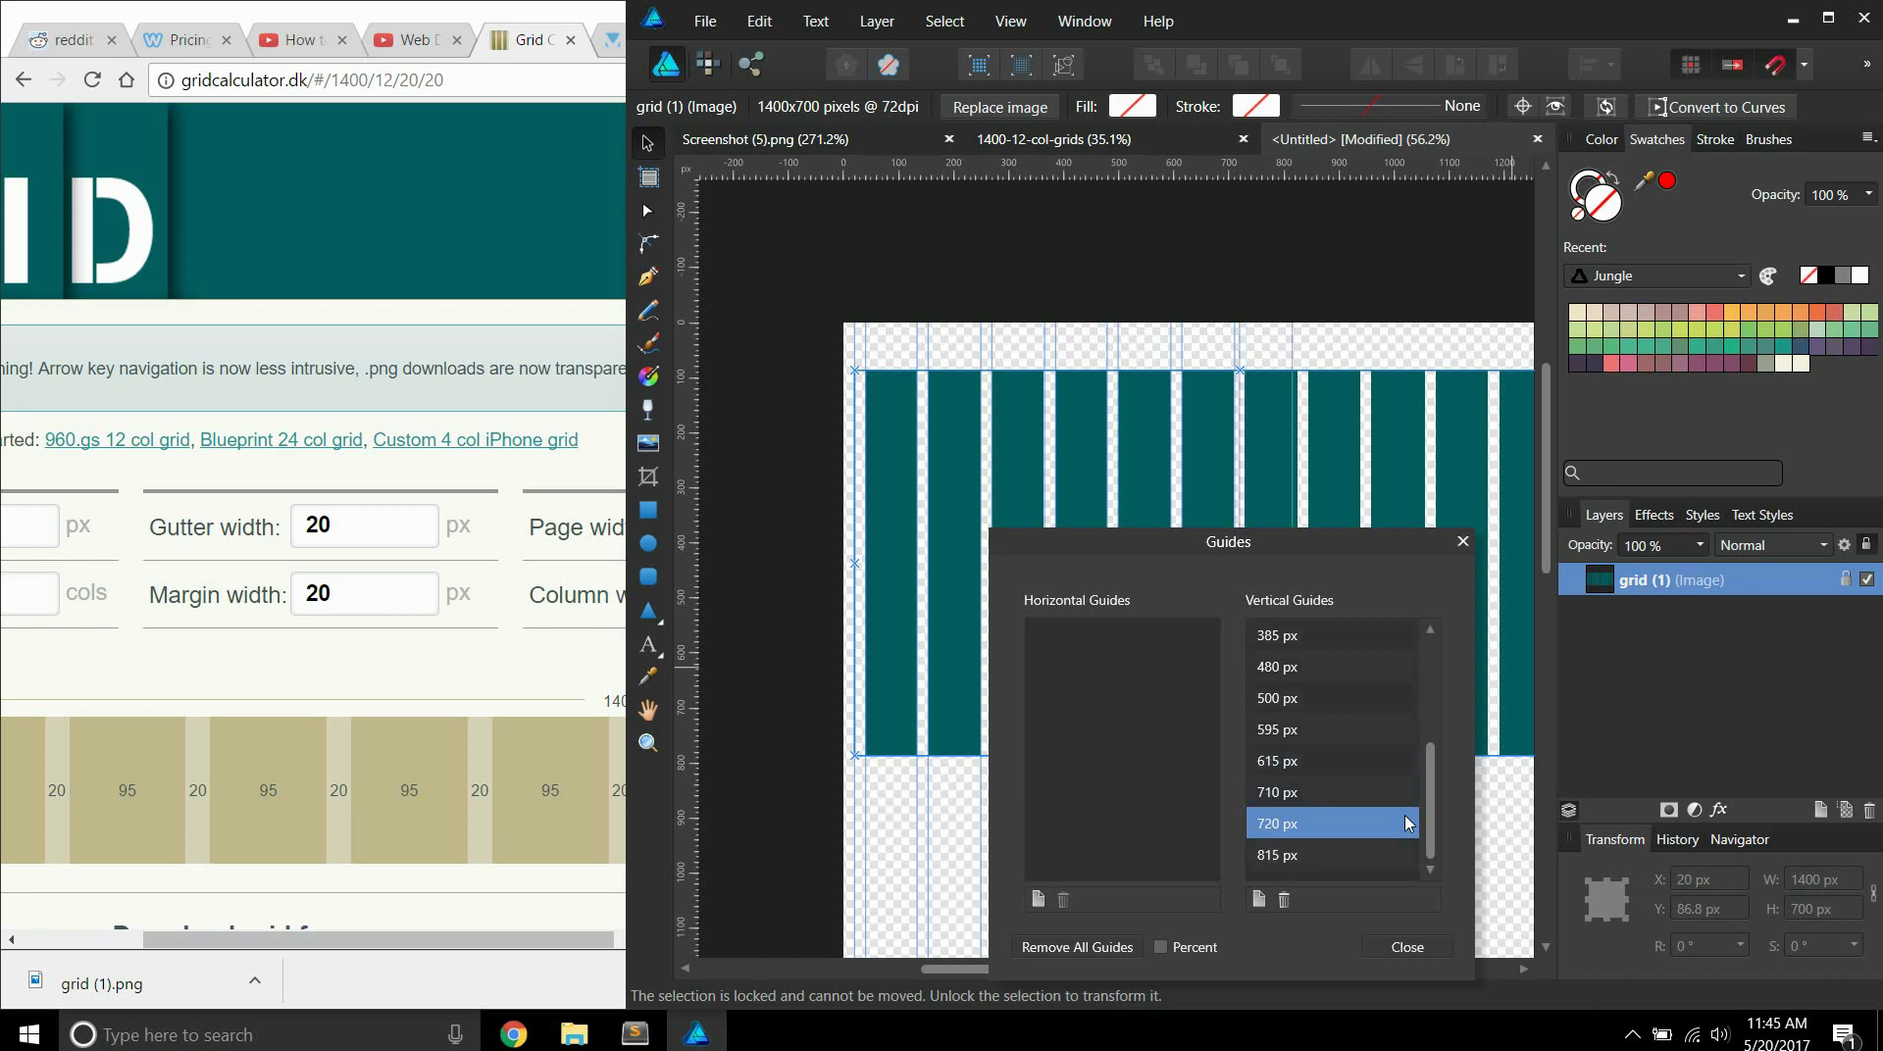
Add a vertical guide at 815+95 px.
click(1259, 900)
double_click(1279, 829)
text(85)
key(BackSpace)
text(15+95)
key(Return)
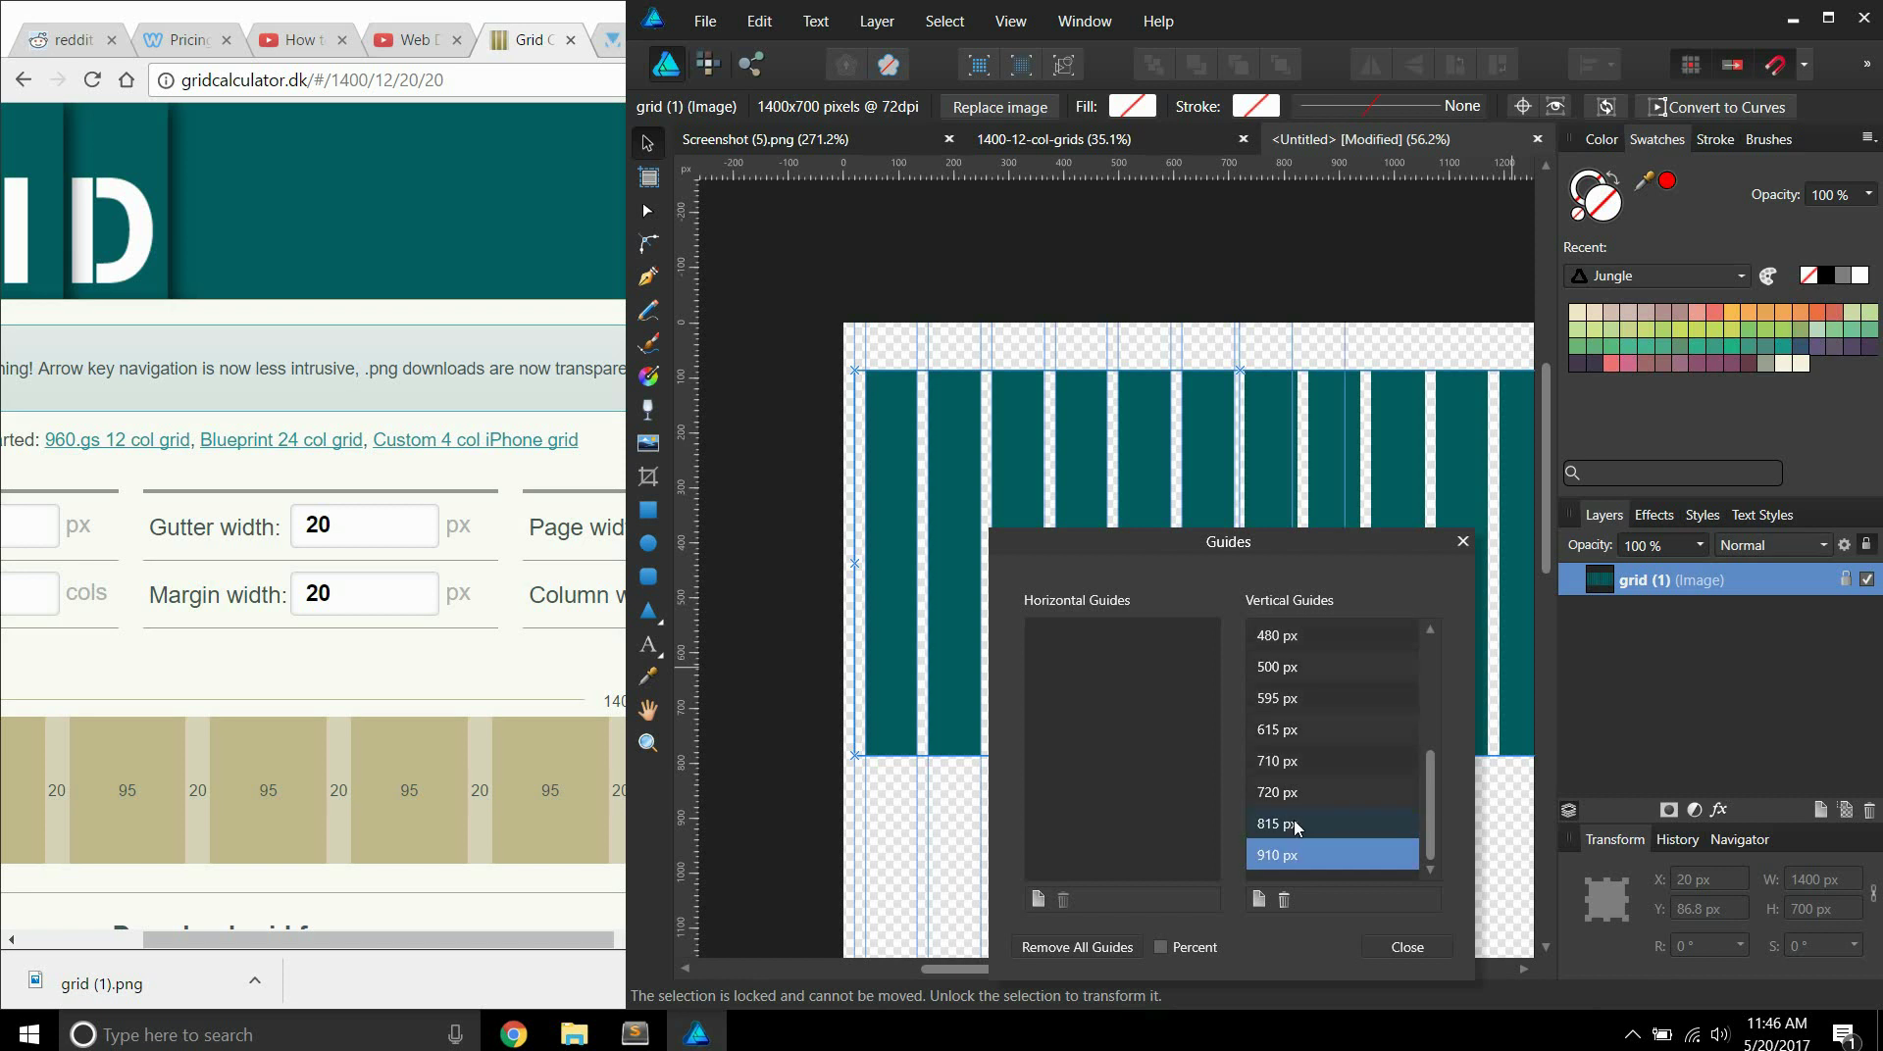
Correct the 720 px vertical guide to 730 px and check it against the column edge in the grid image.
double_click(1275, 833)
double_click(1280, 798)
text(732)
key(BackSpace)
text(0)
key(Return)
scroll(1250, 370, up, 5)
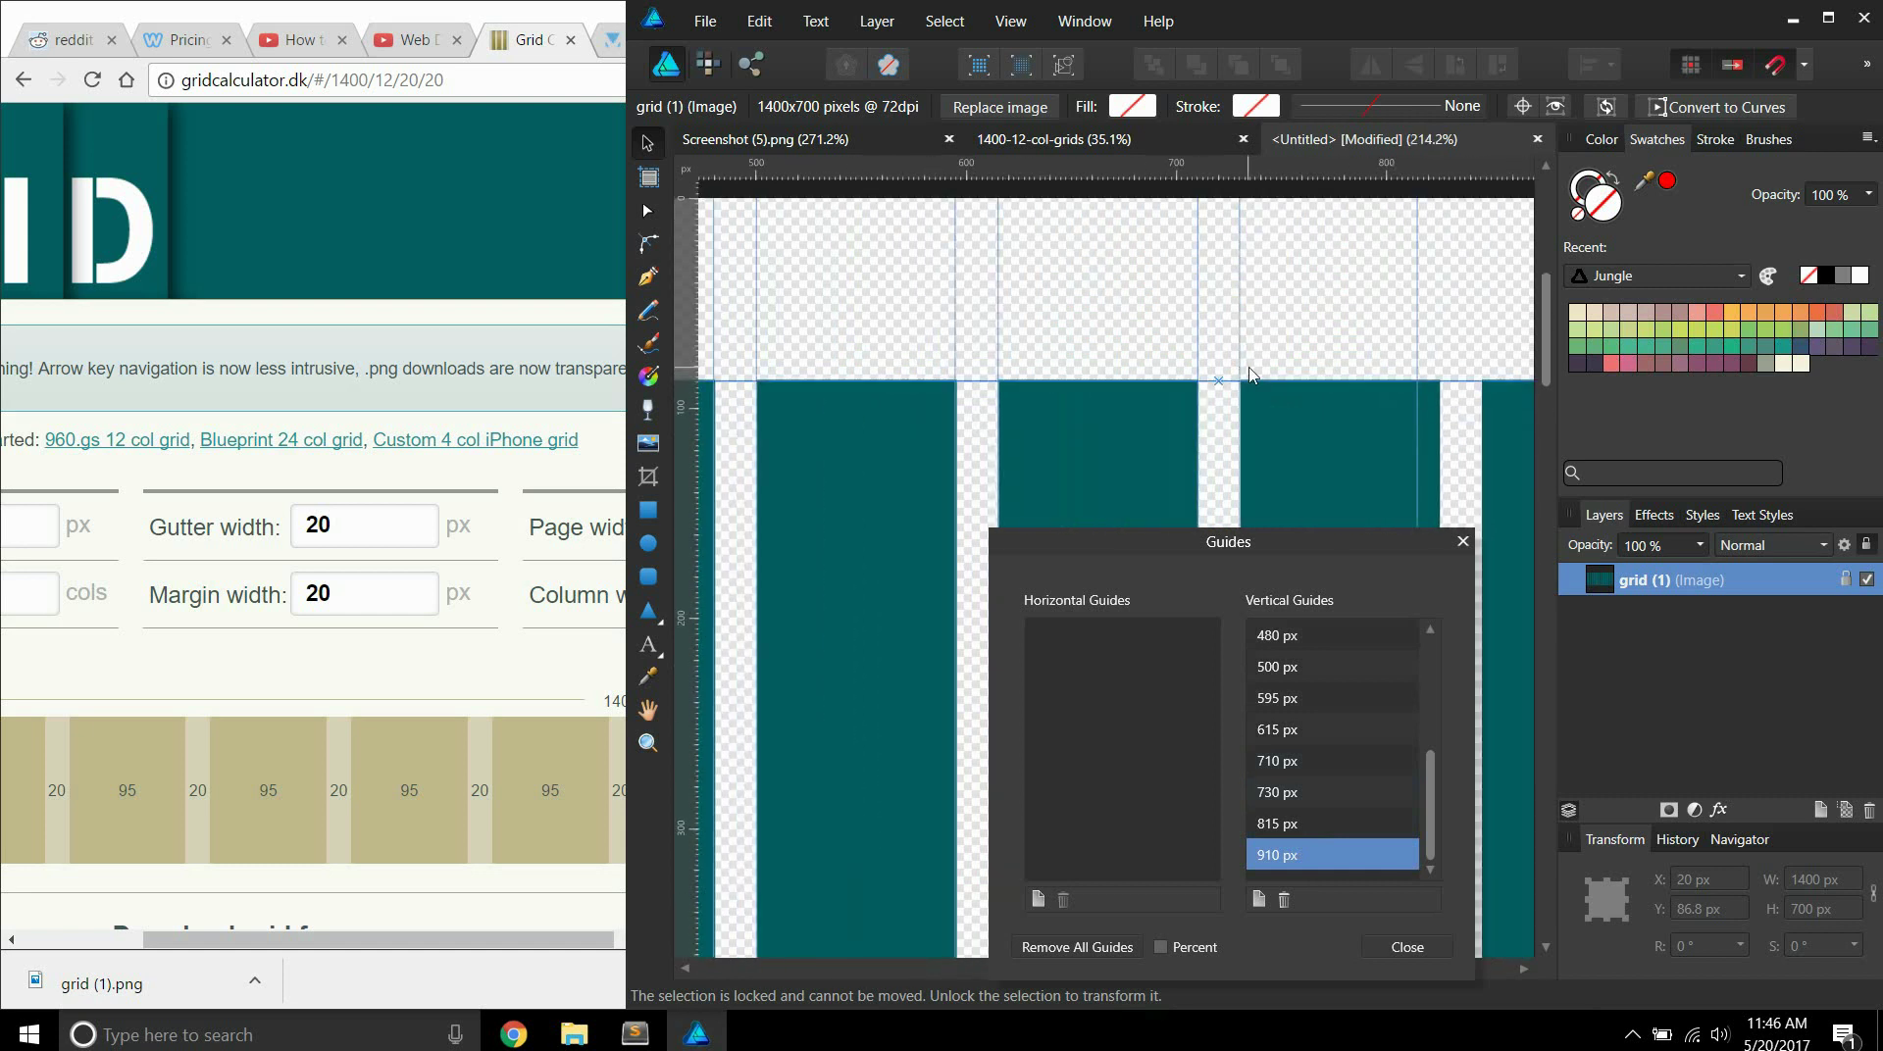
scroll(1250, 370, down, 4)
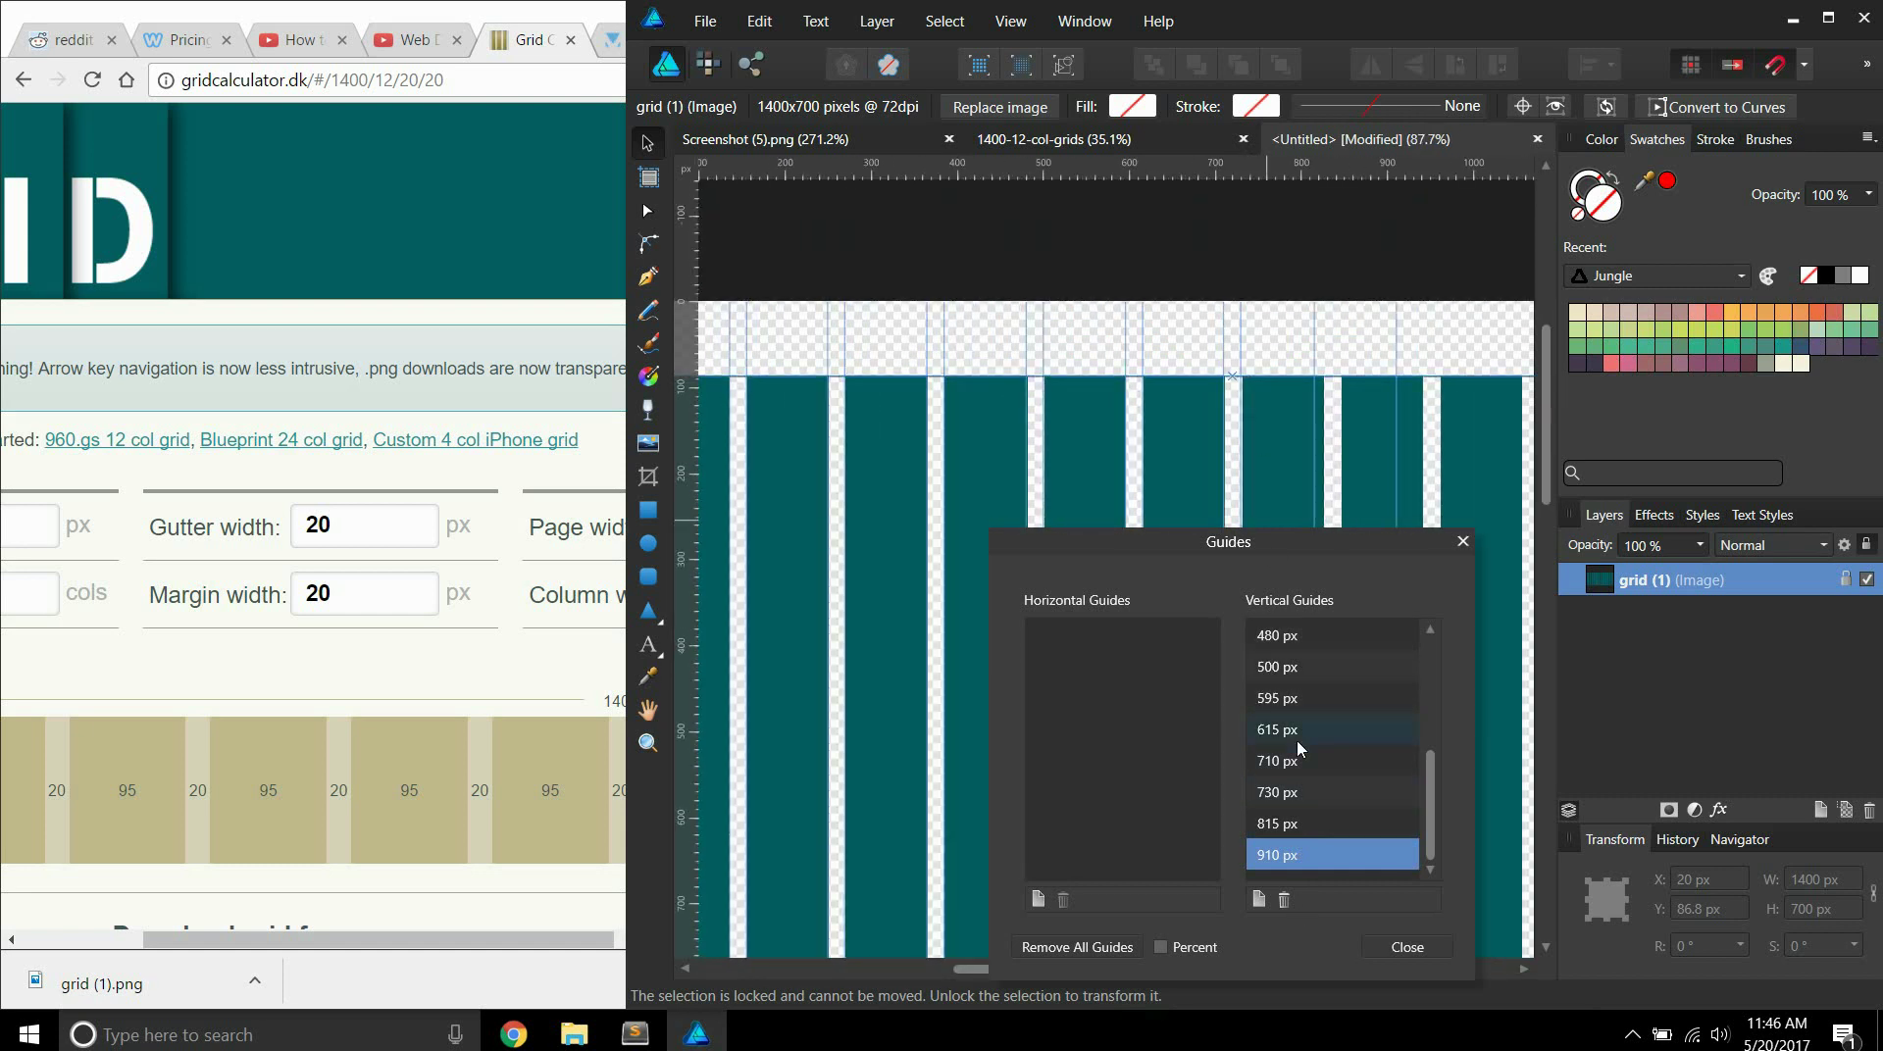
Correct the 815 px vertical guide to 730+95 px and the 910 px vertical guide to 845 px.
double_click(1278, 823)
text(730+95)
key(Return)
double_click(1307, 853)
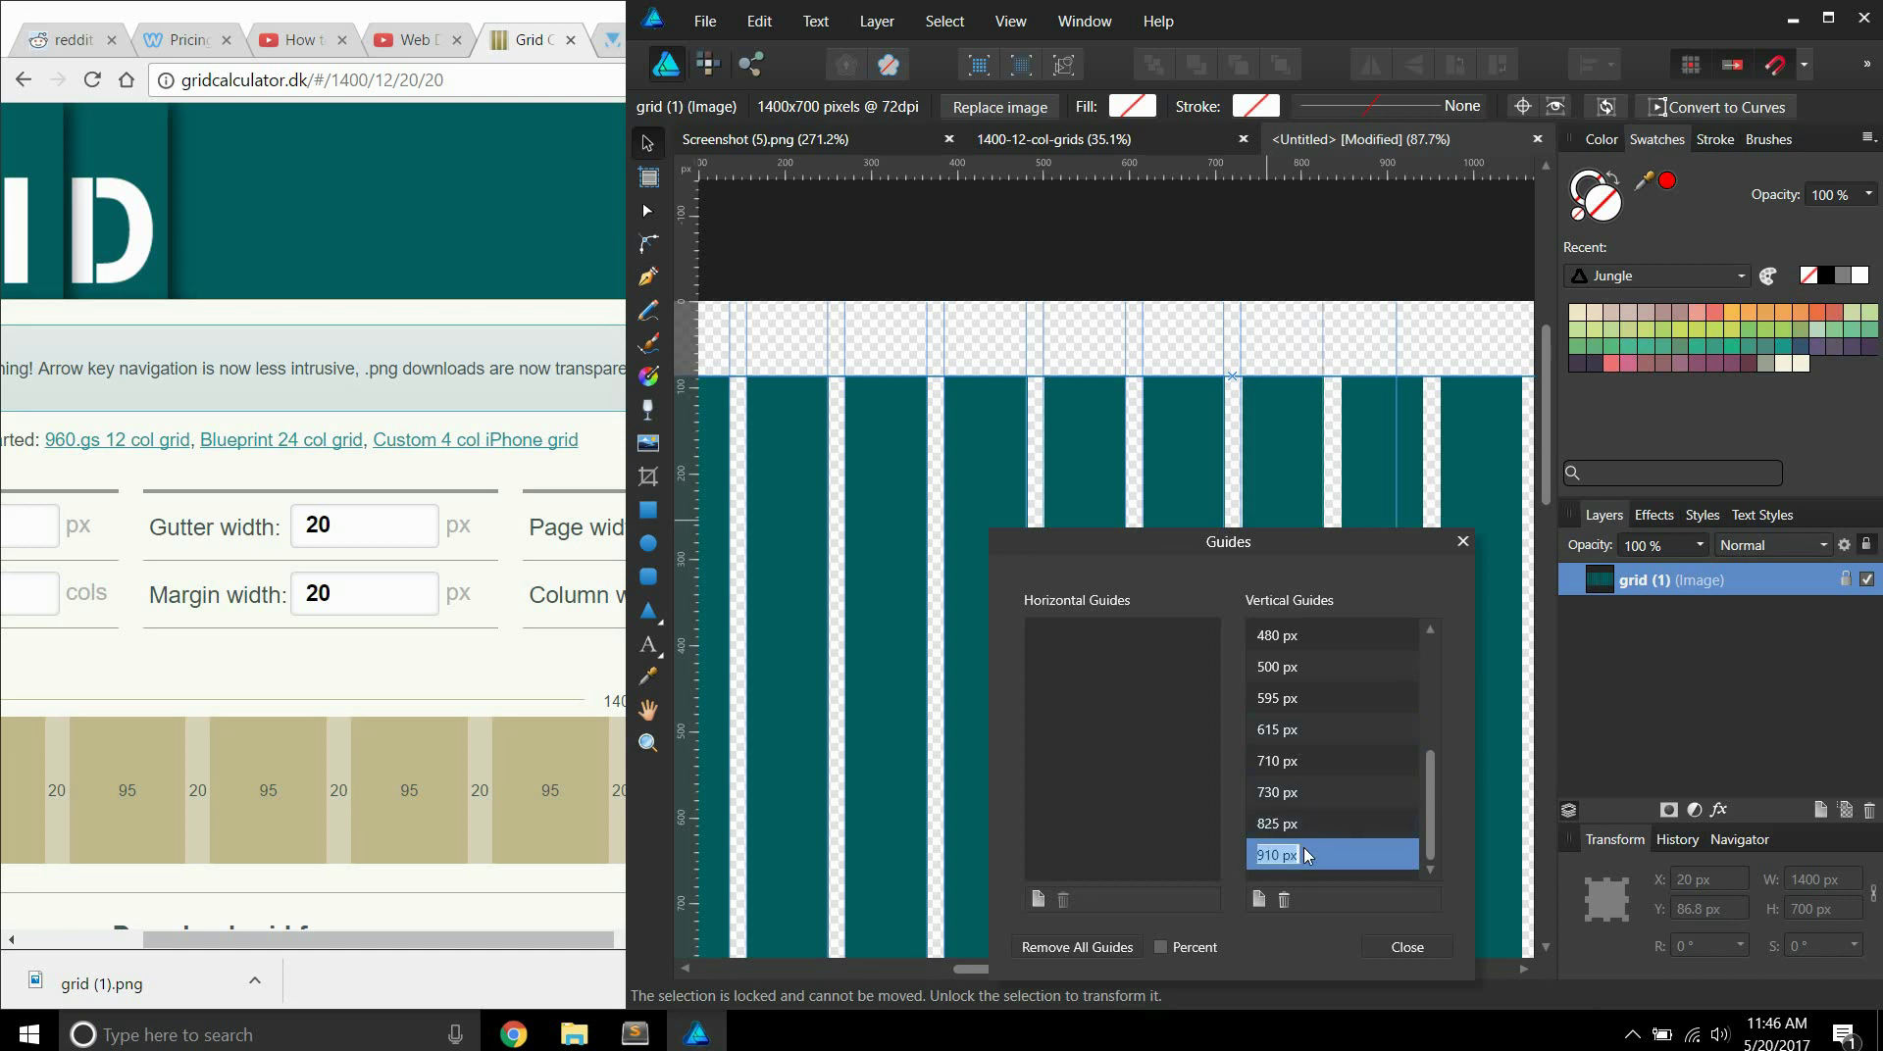
text(845)
key(Return)
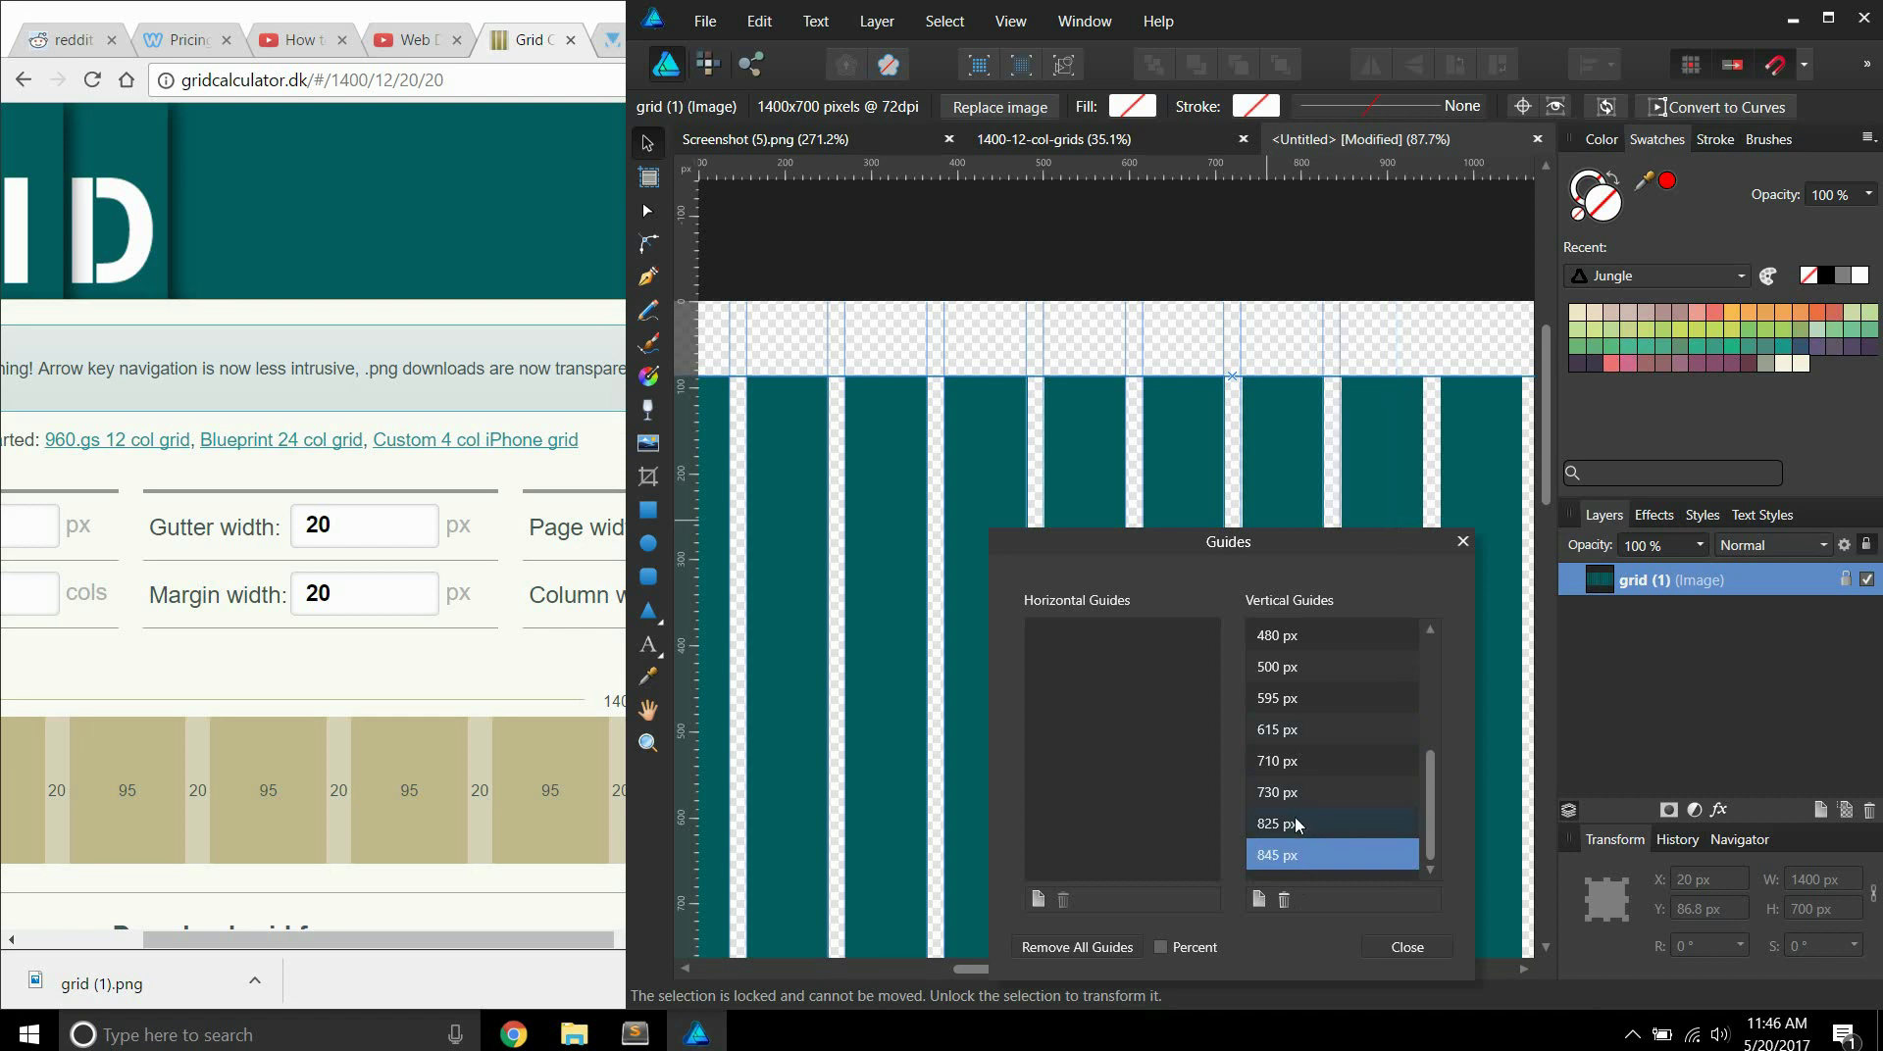
Add two more vertical guides, one at 845+95 px and one at 960 px.
click(1259, 899)
double_click(1279, 763)
text(845+95)
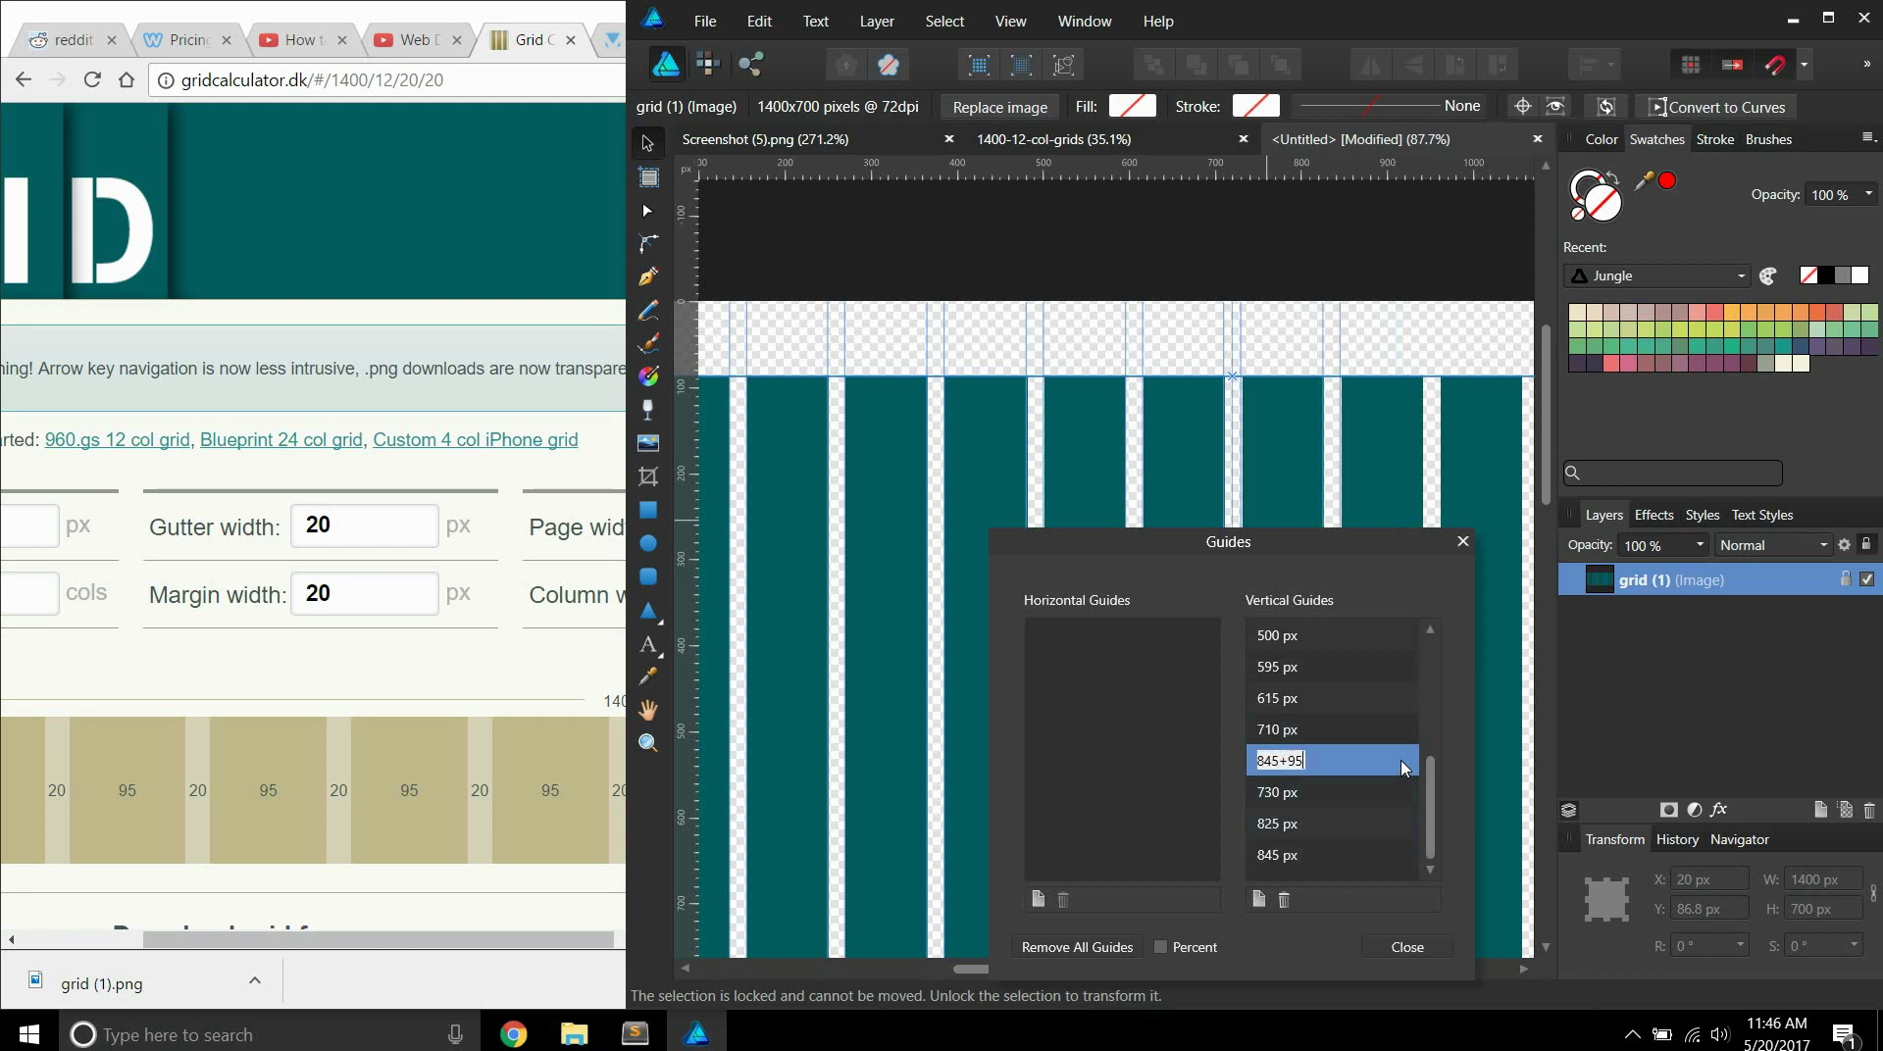
key(Return)
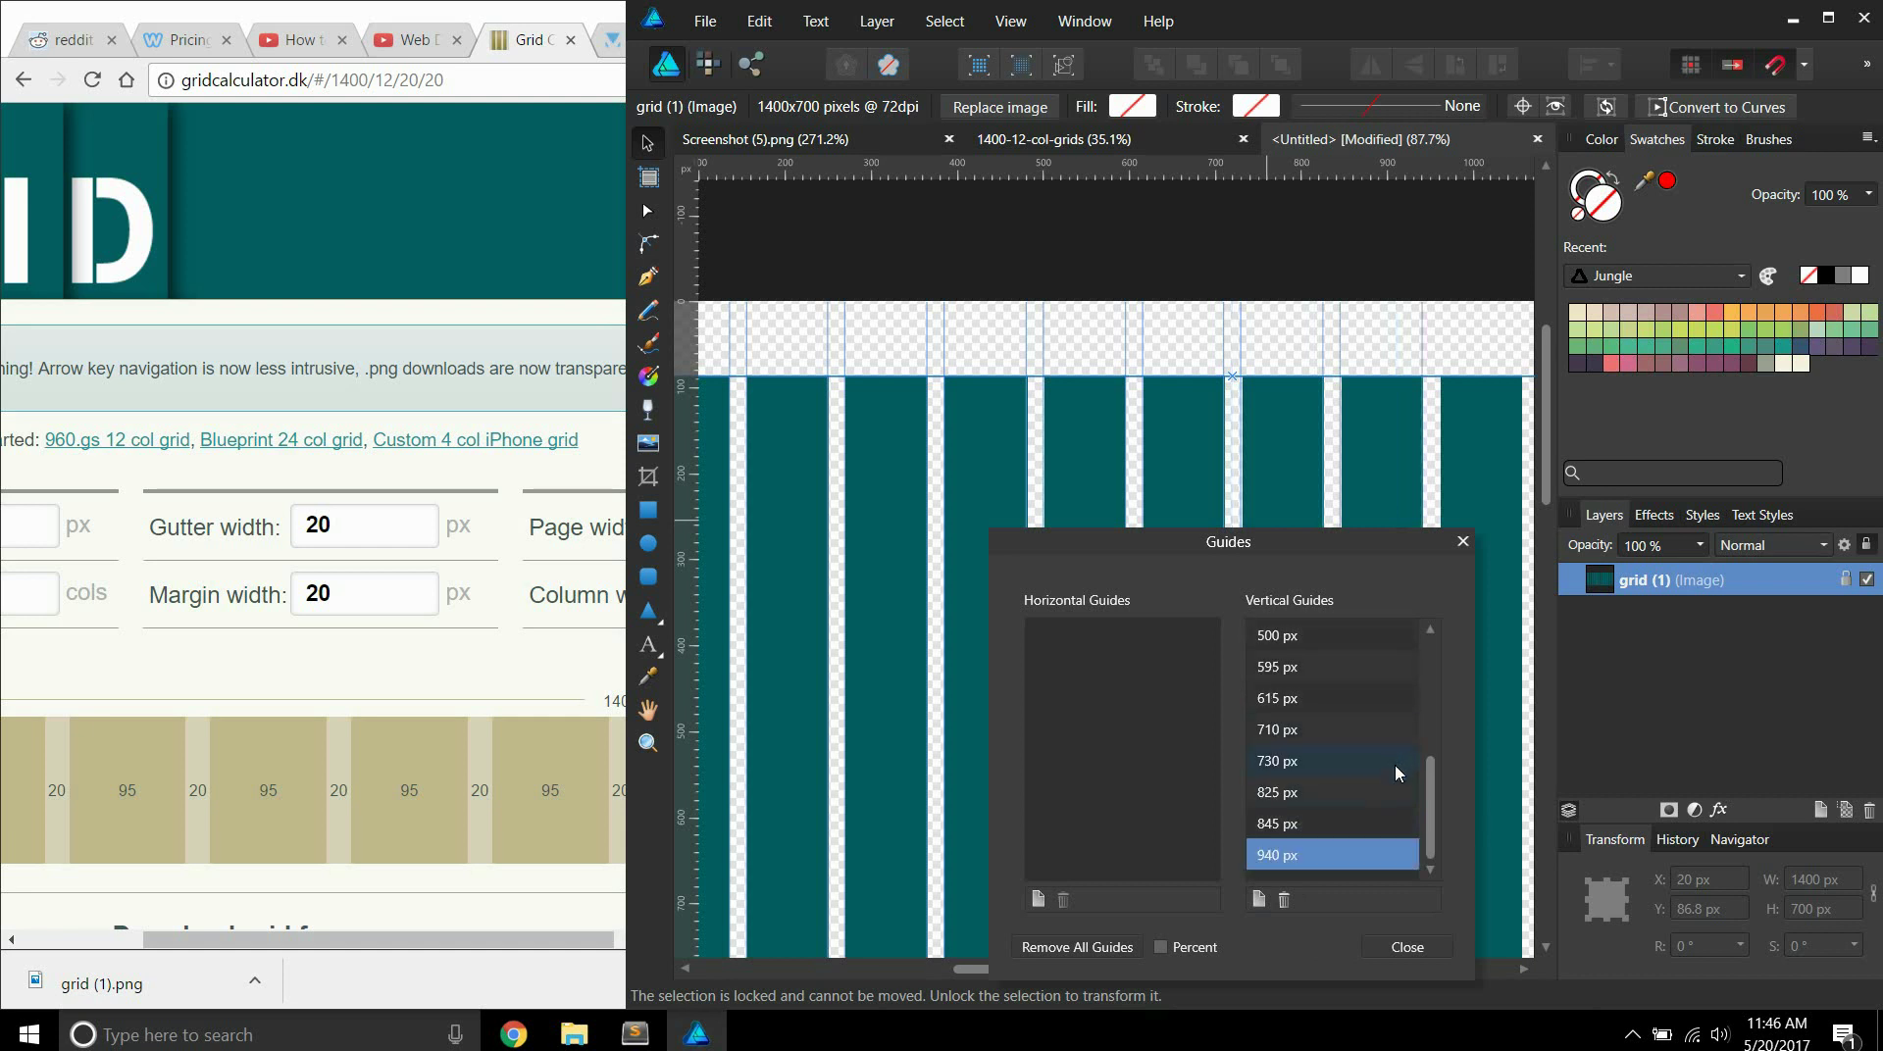
key(ctrl+z)
double_click(1342, 765)
text(960)
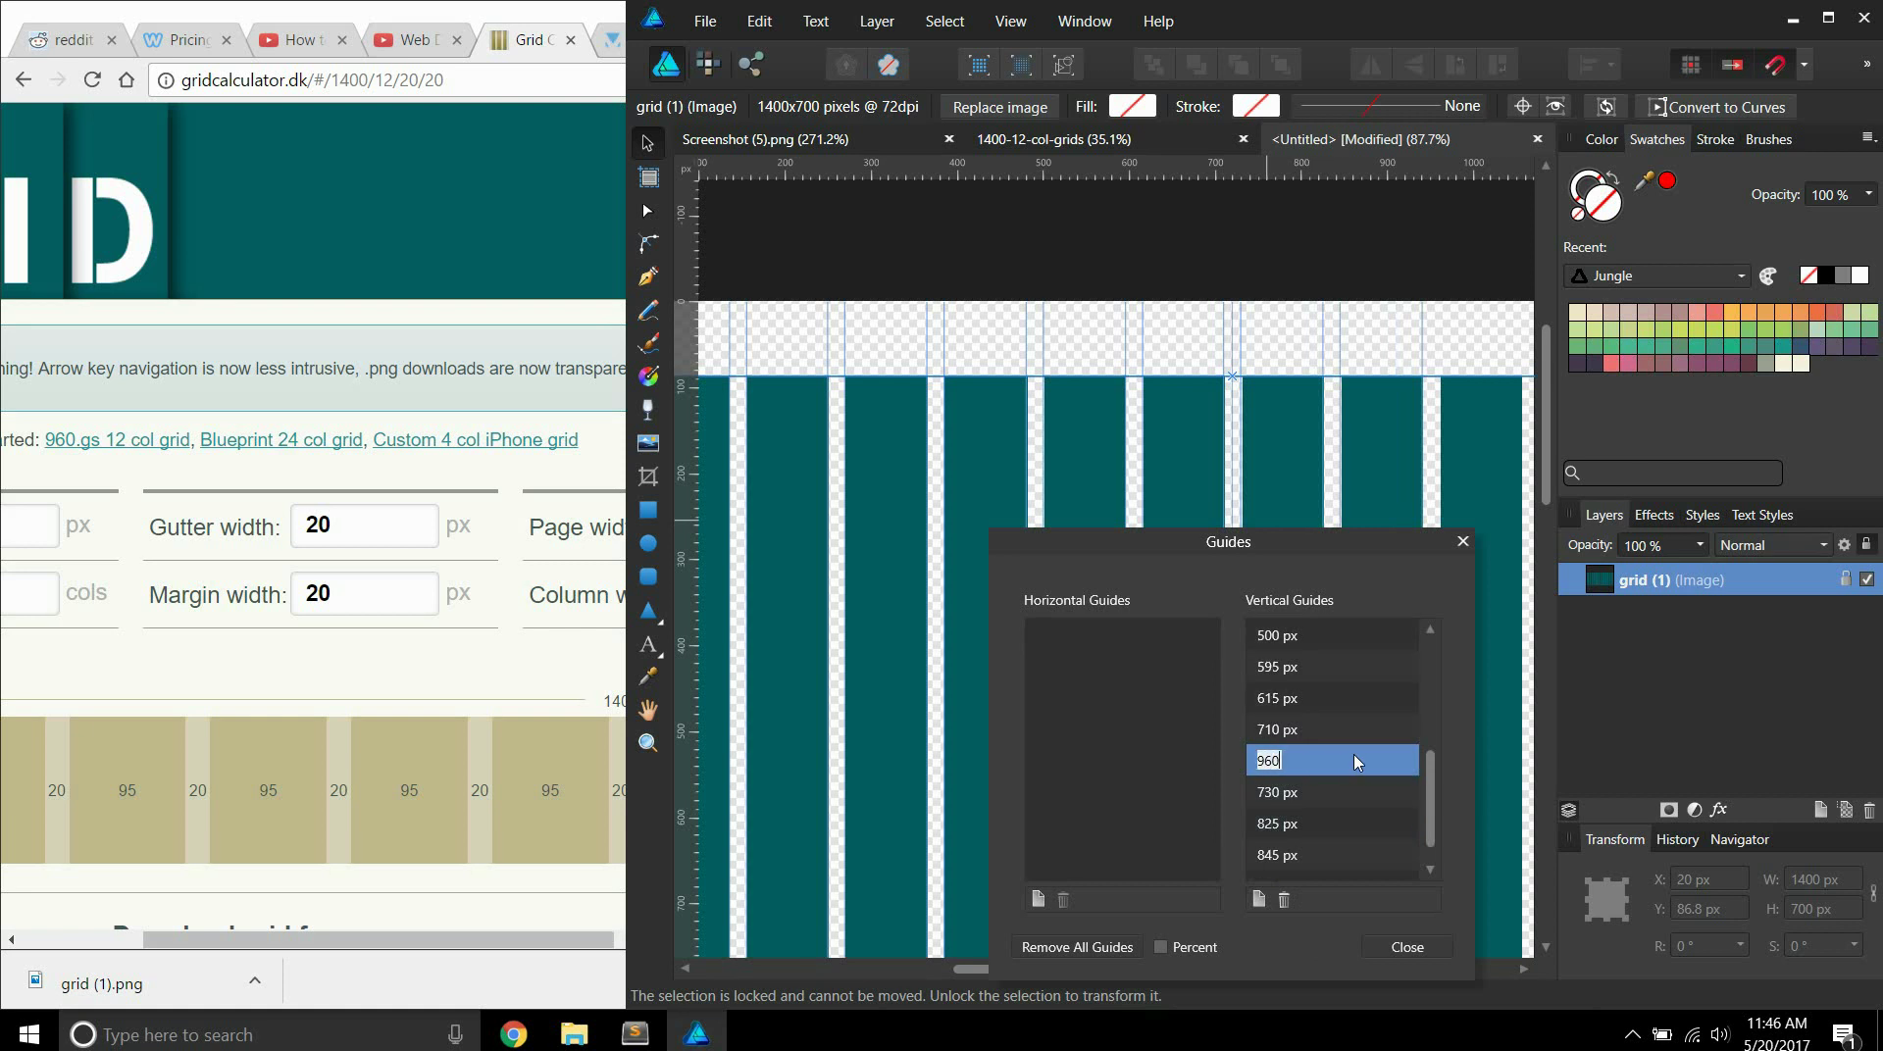
key(Return)
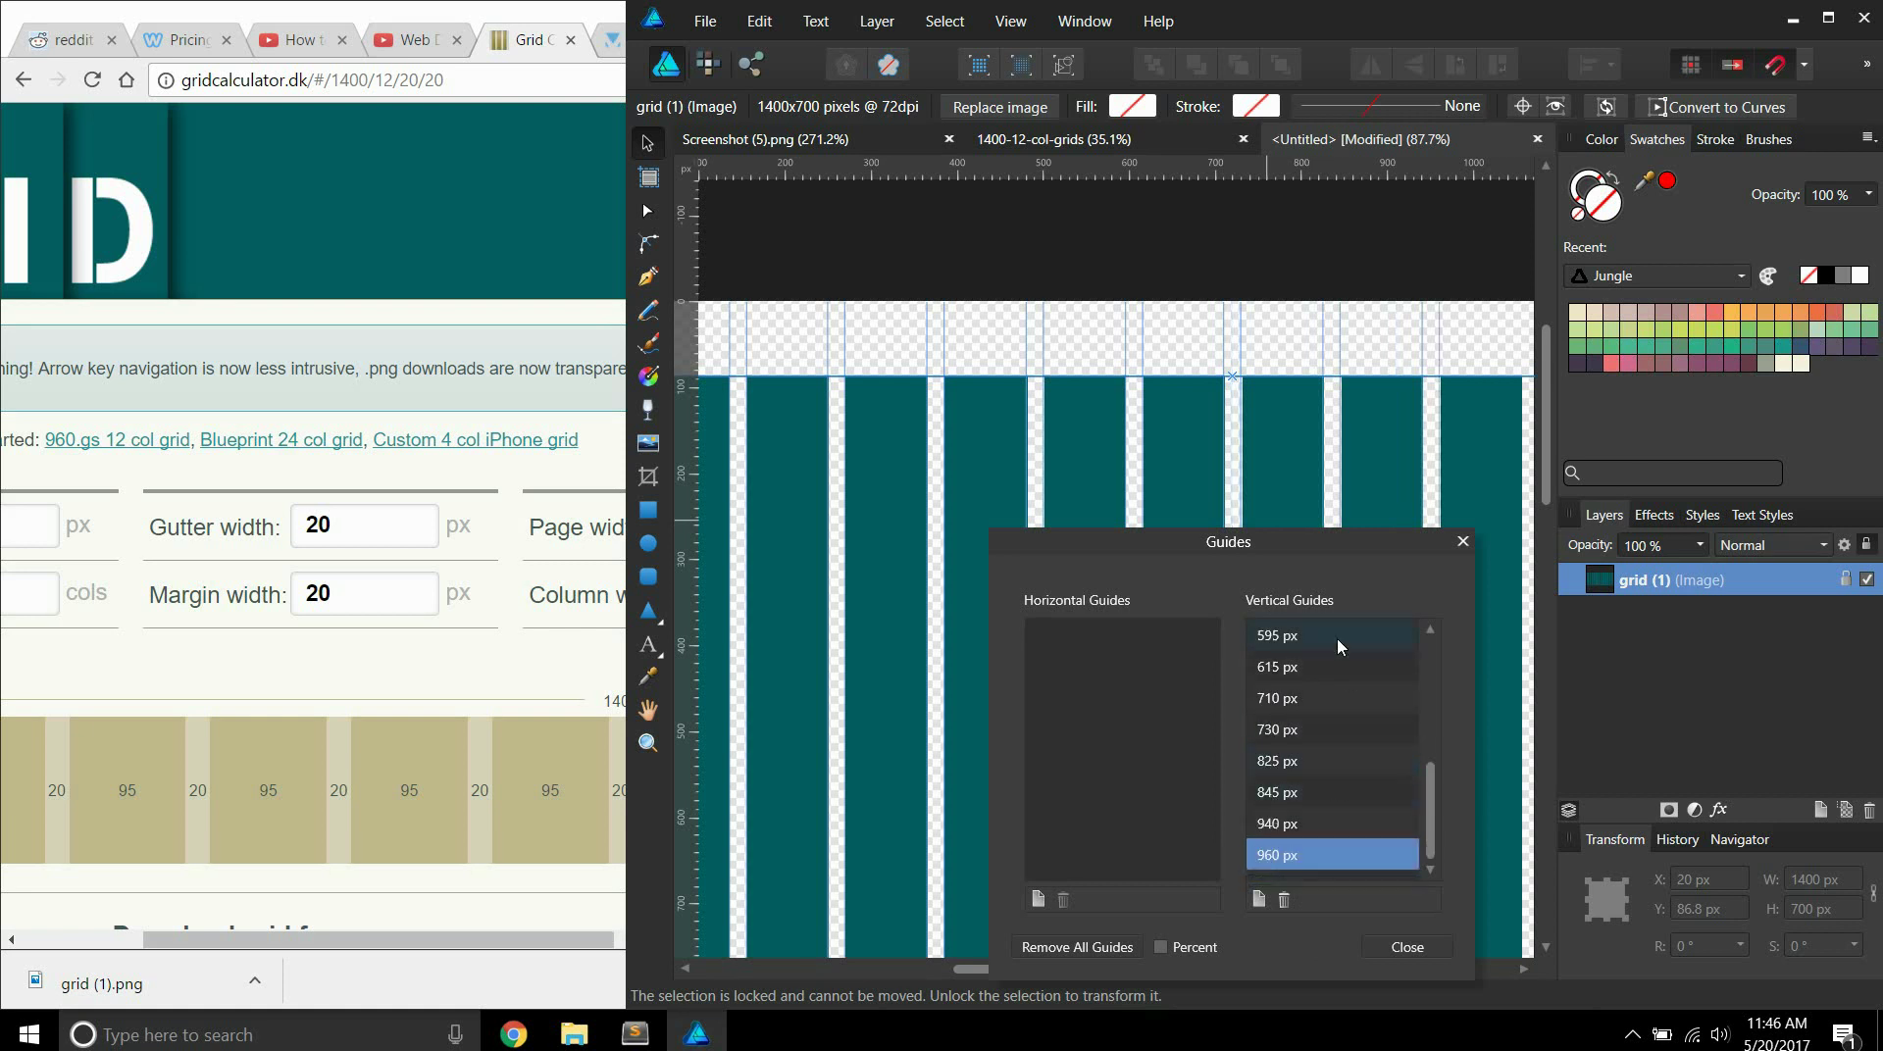
Move the Guides dialog clear of the area being worked on and add a vertical guide at 960+95 px.
drag(1292, 534, 1116, 239)
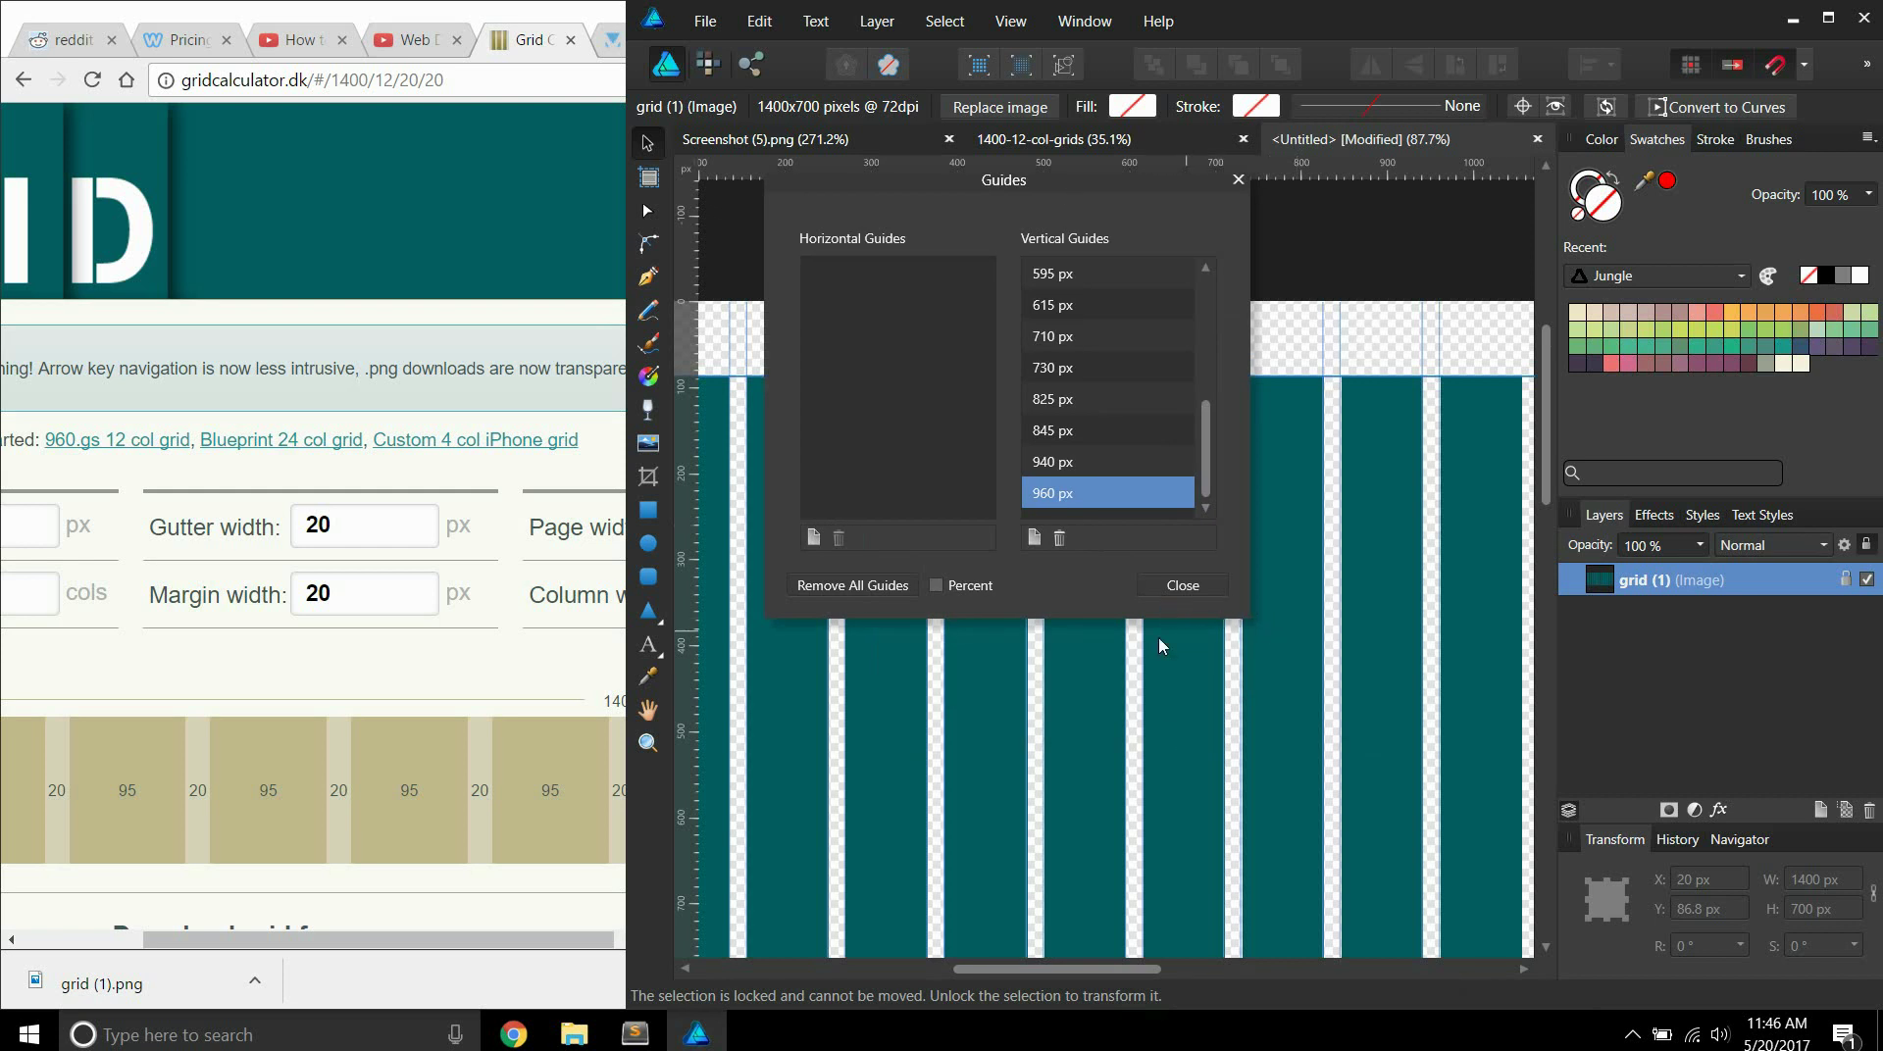
click(1033, 537)
double_click(1055, 375)
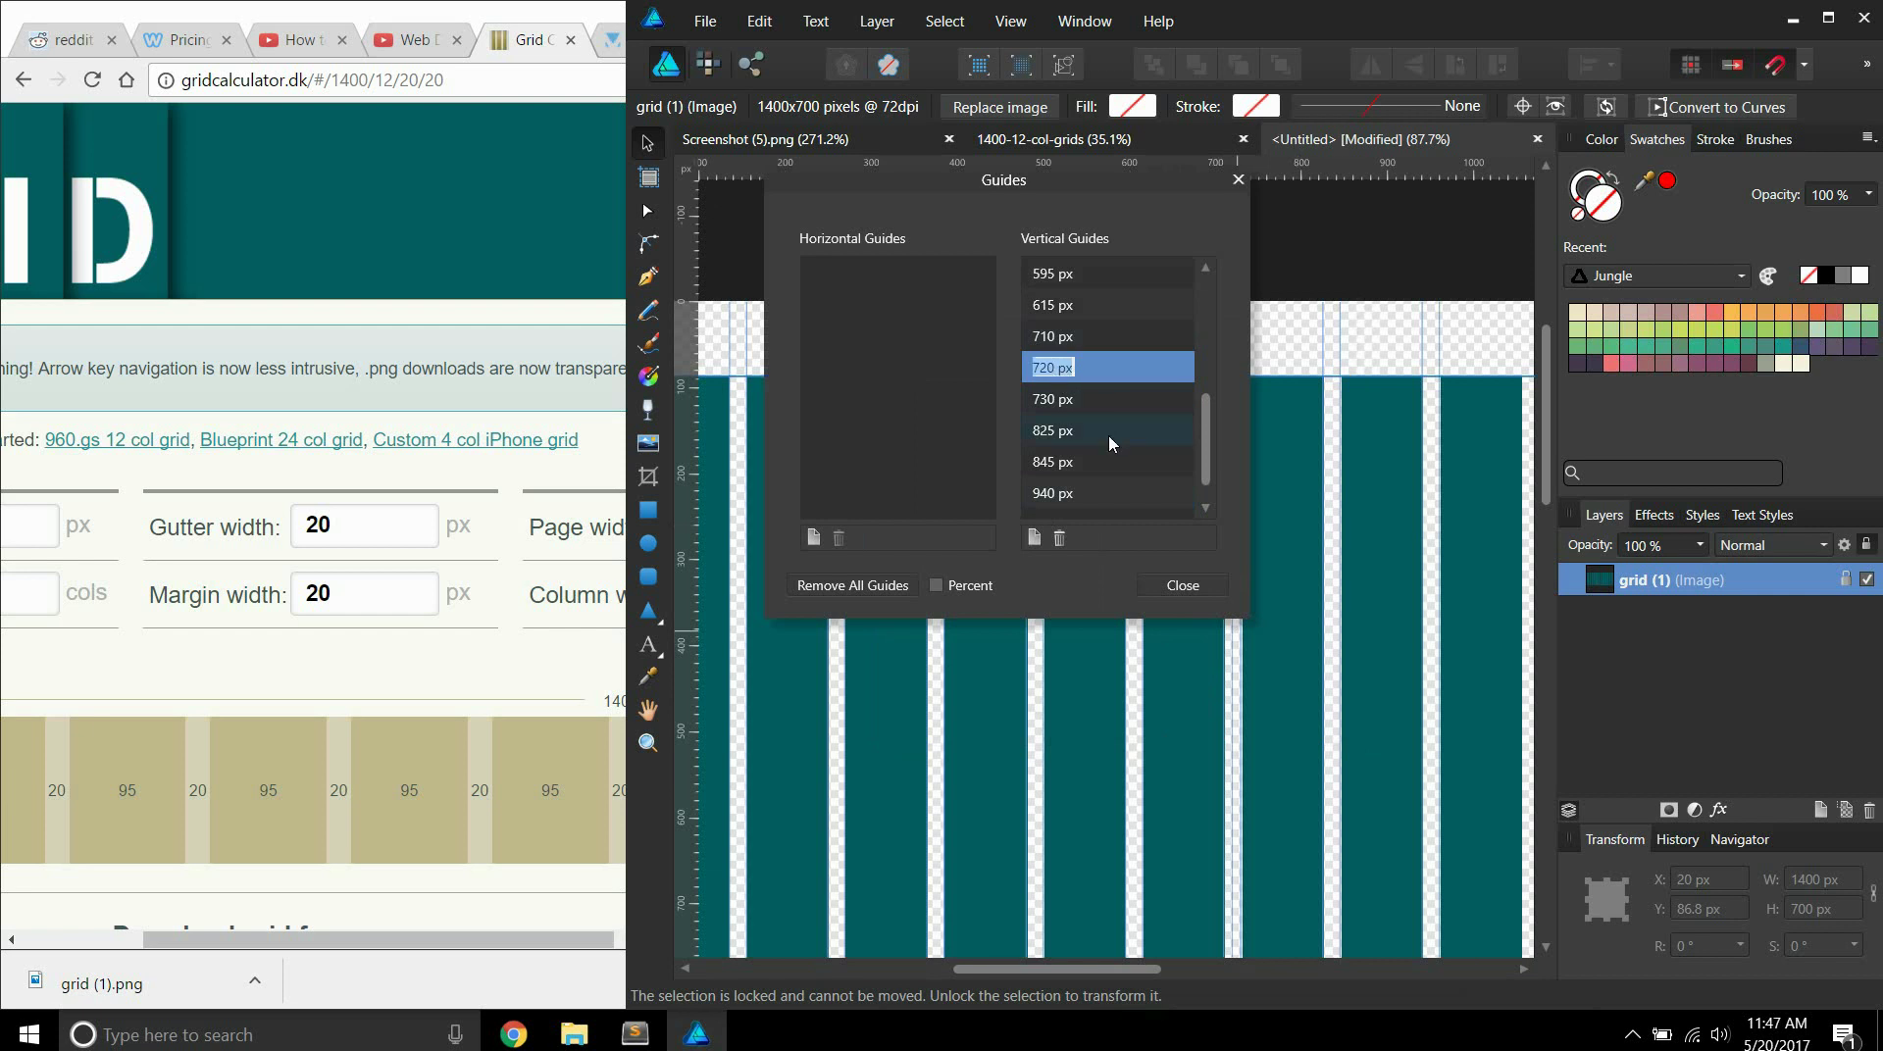
text(960+95)
key(Return)
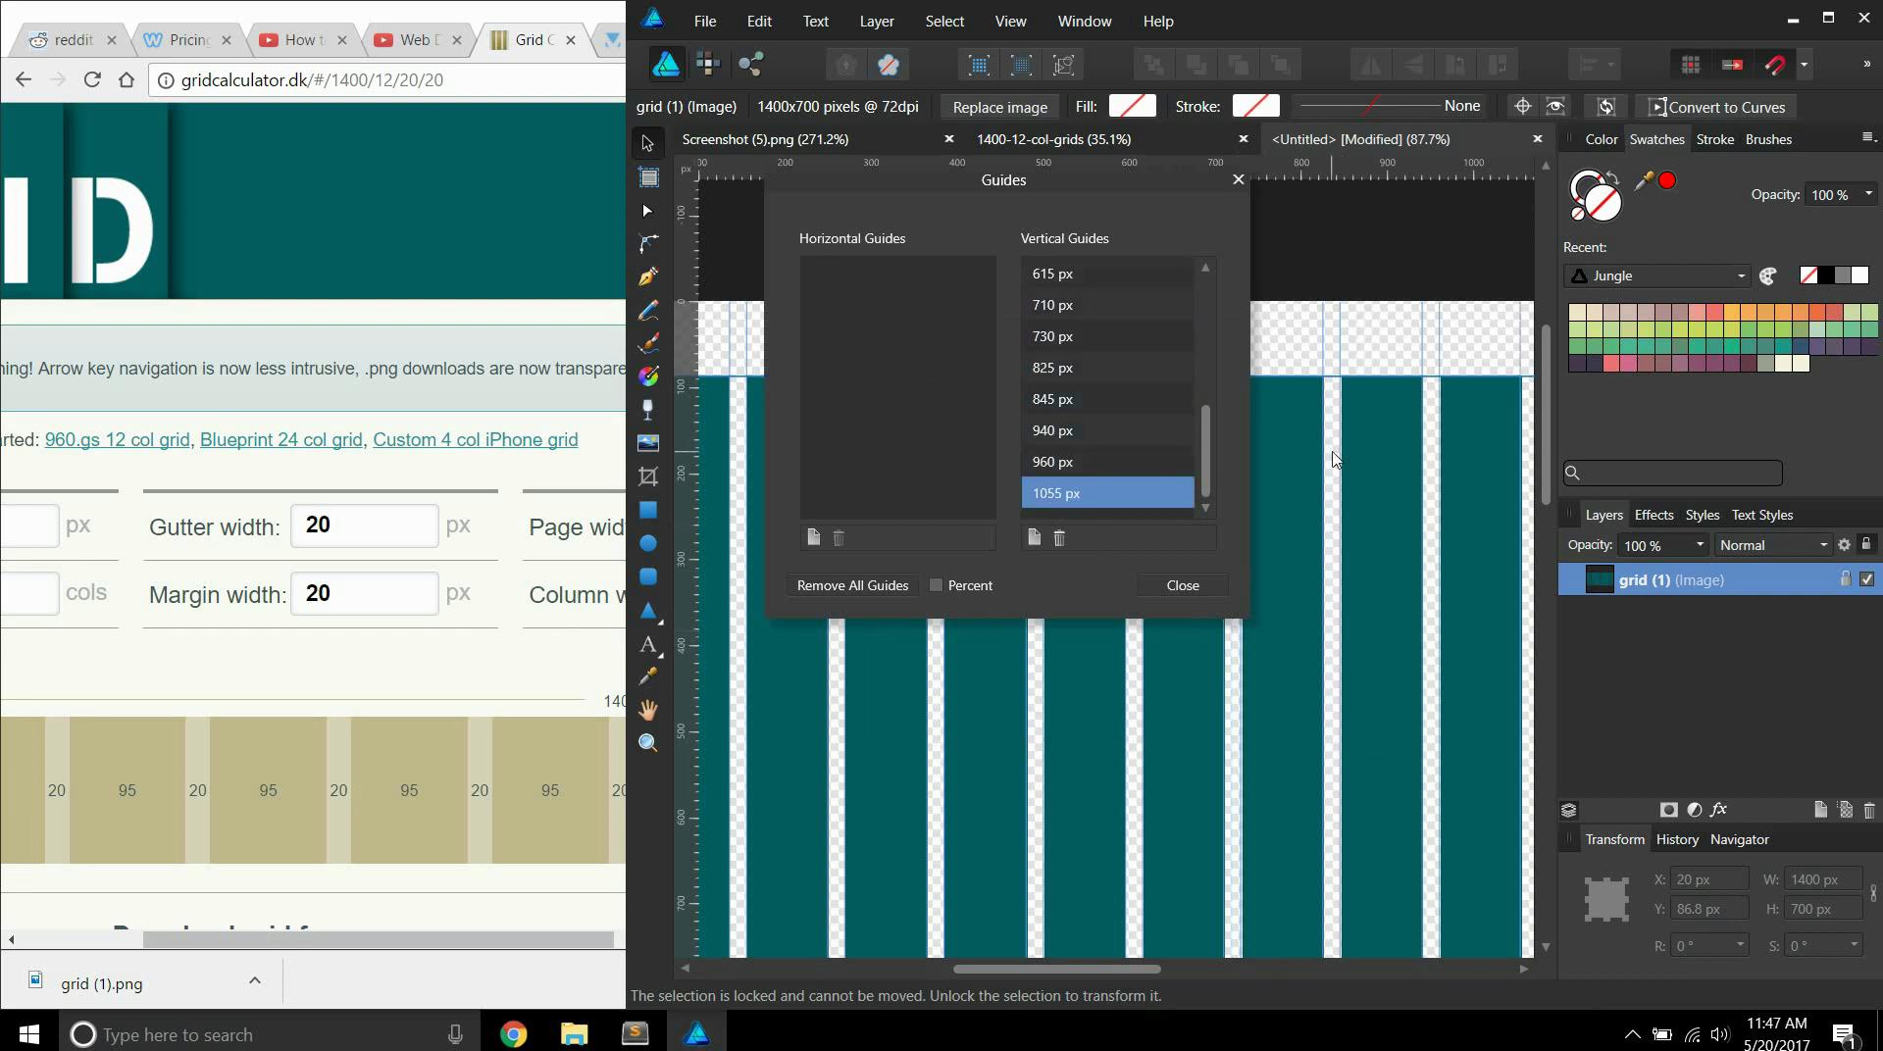
Add a vertical guide at 1055+20 px.
scroll(1114, 779, right, 5)
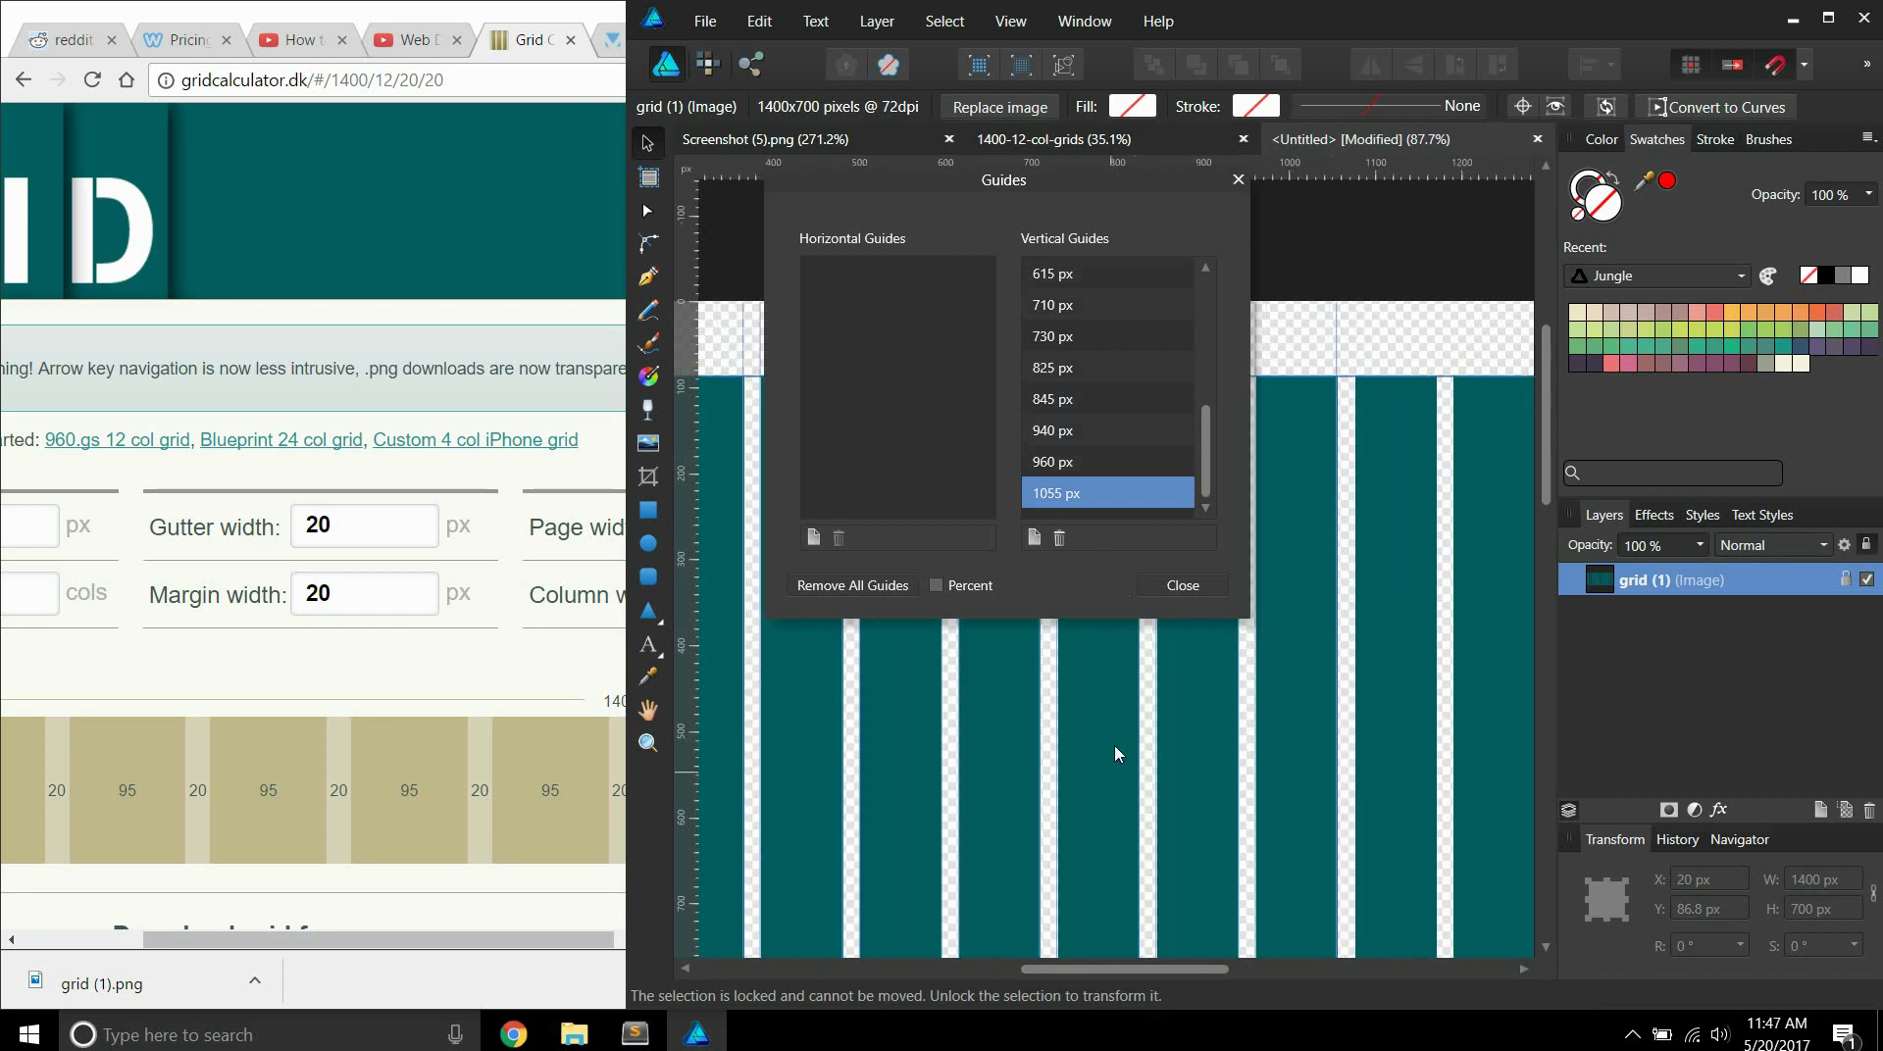
click(1033, 538)
double_click(1051, 333)
scroll(1169, 408, down, 1)
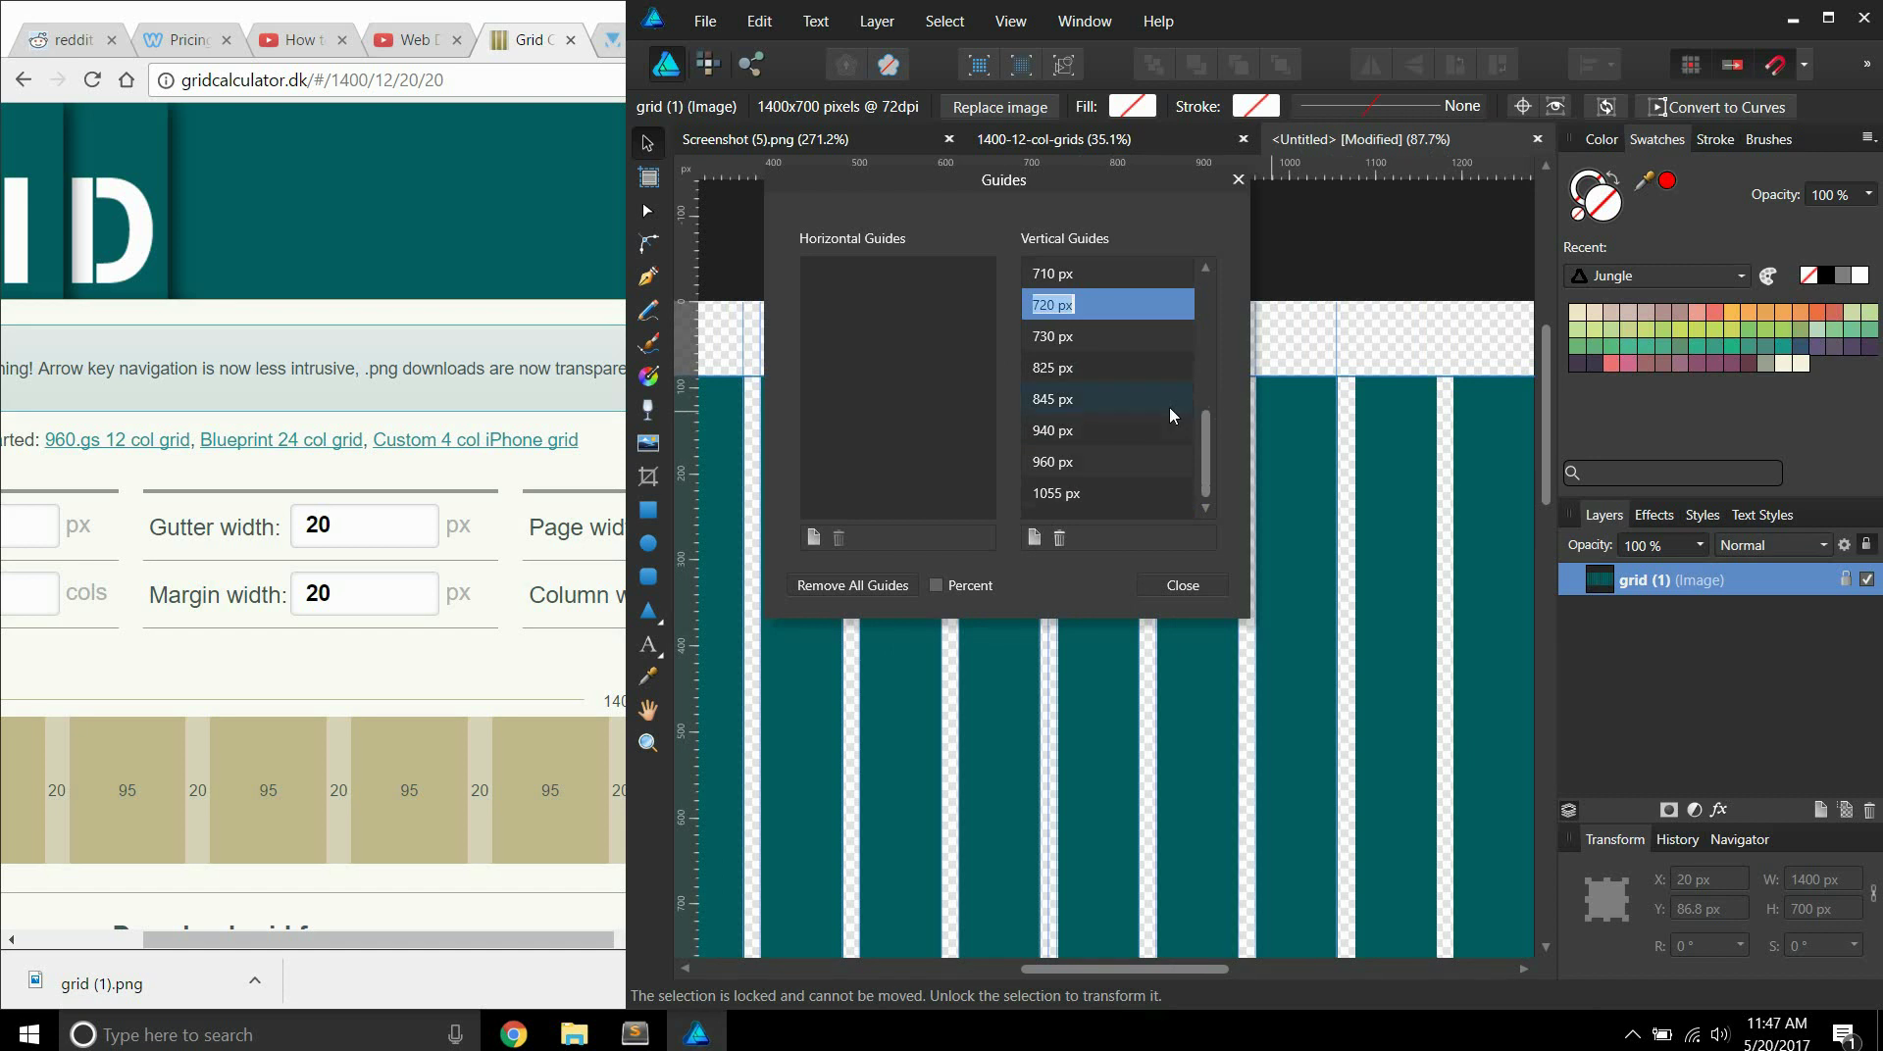
text(1055+20)
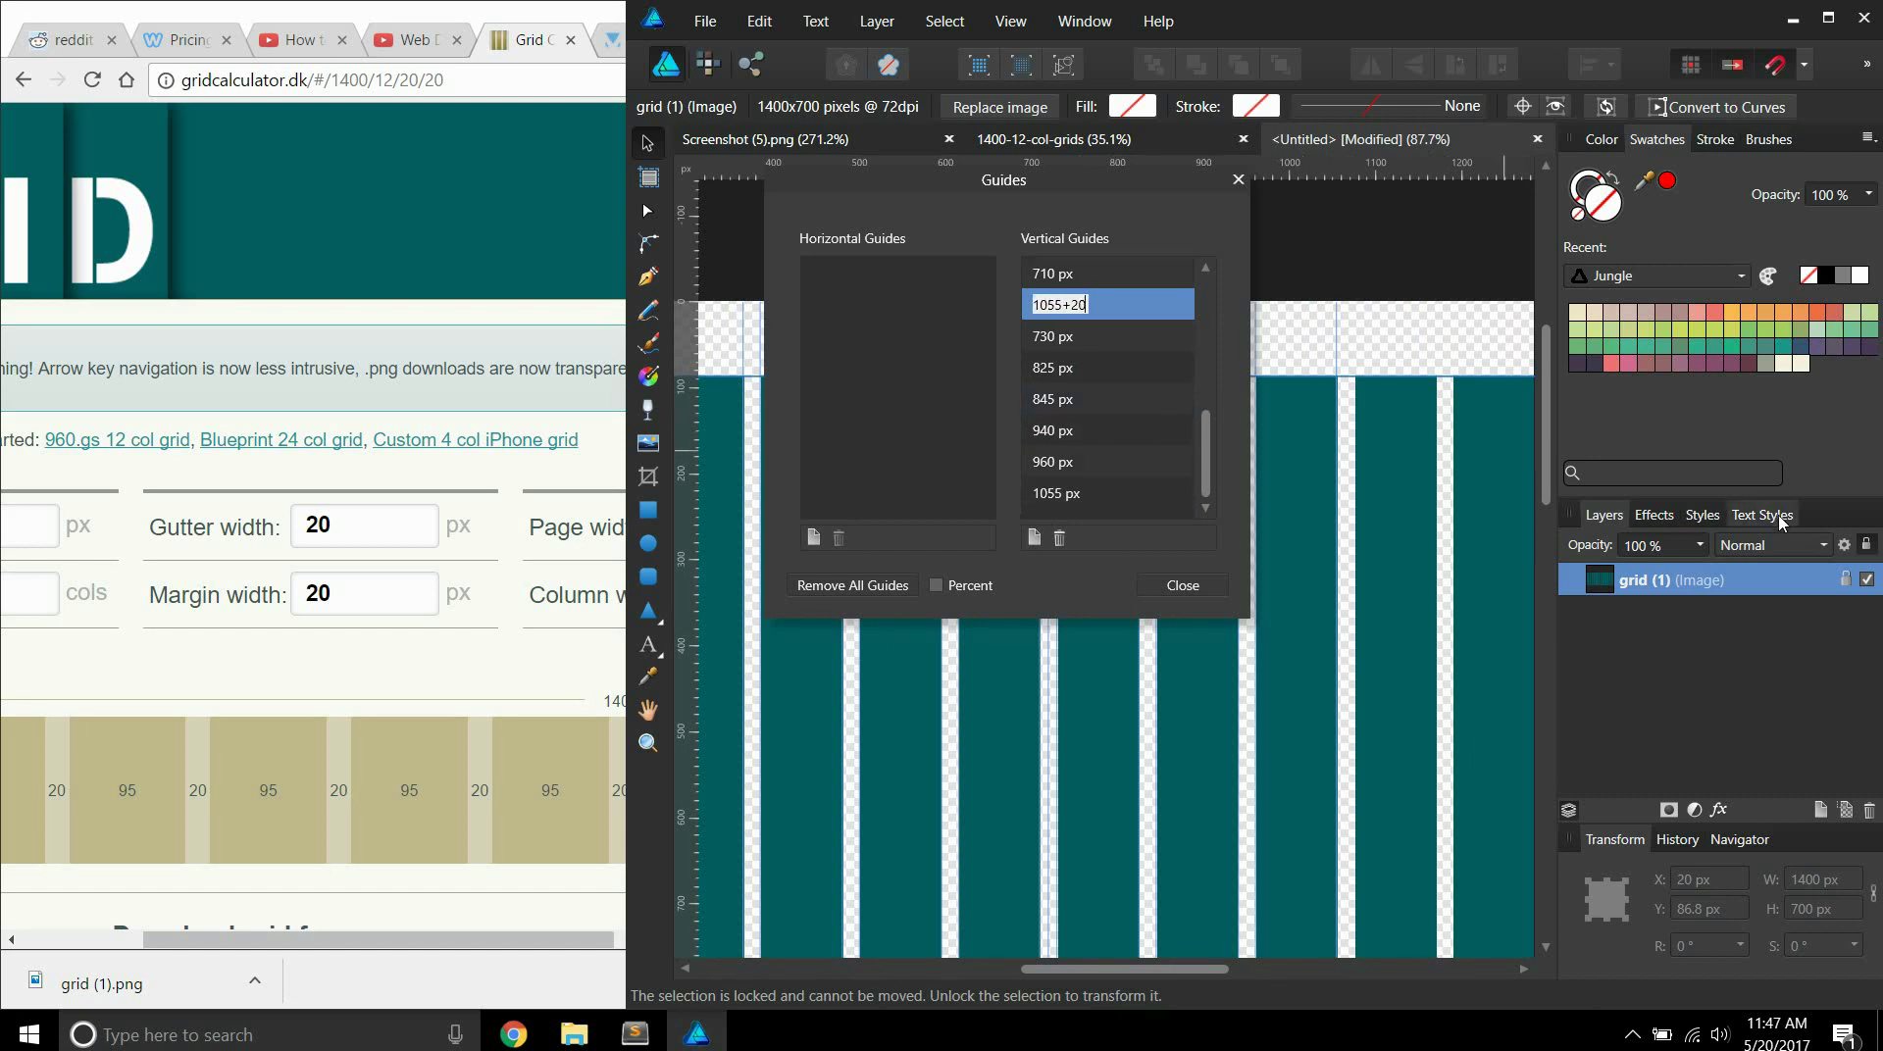
key(Return)
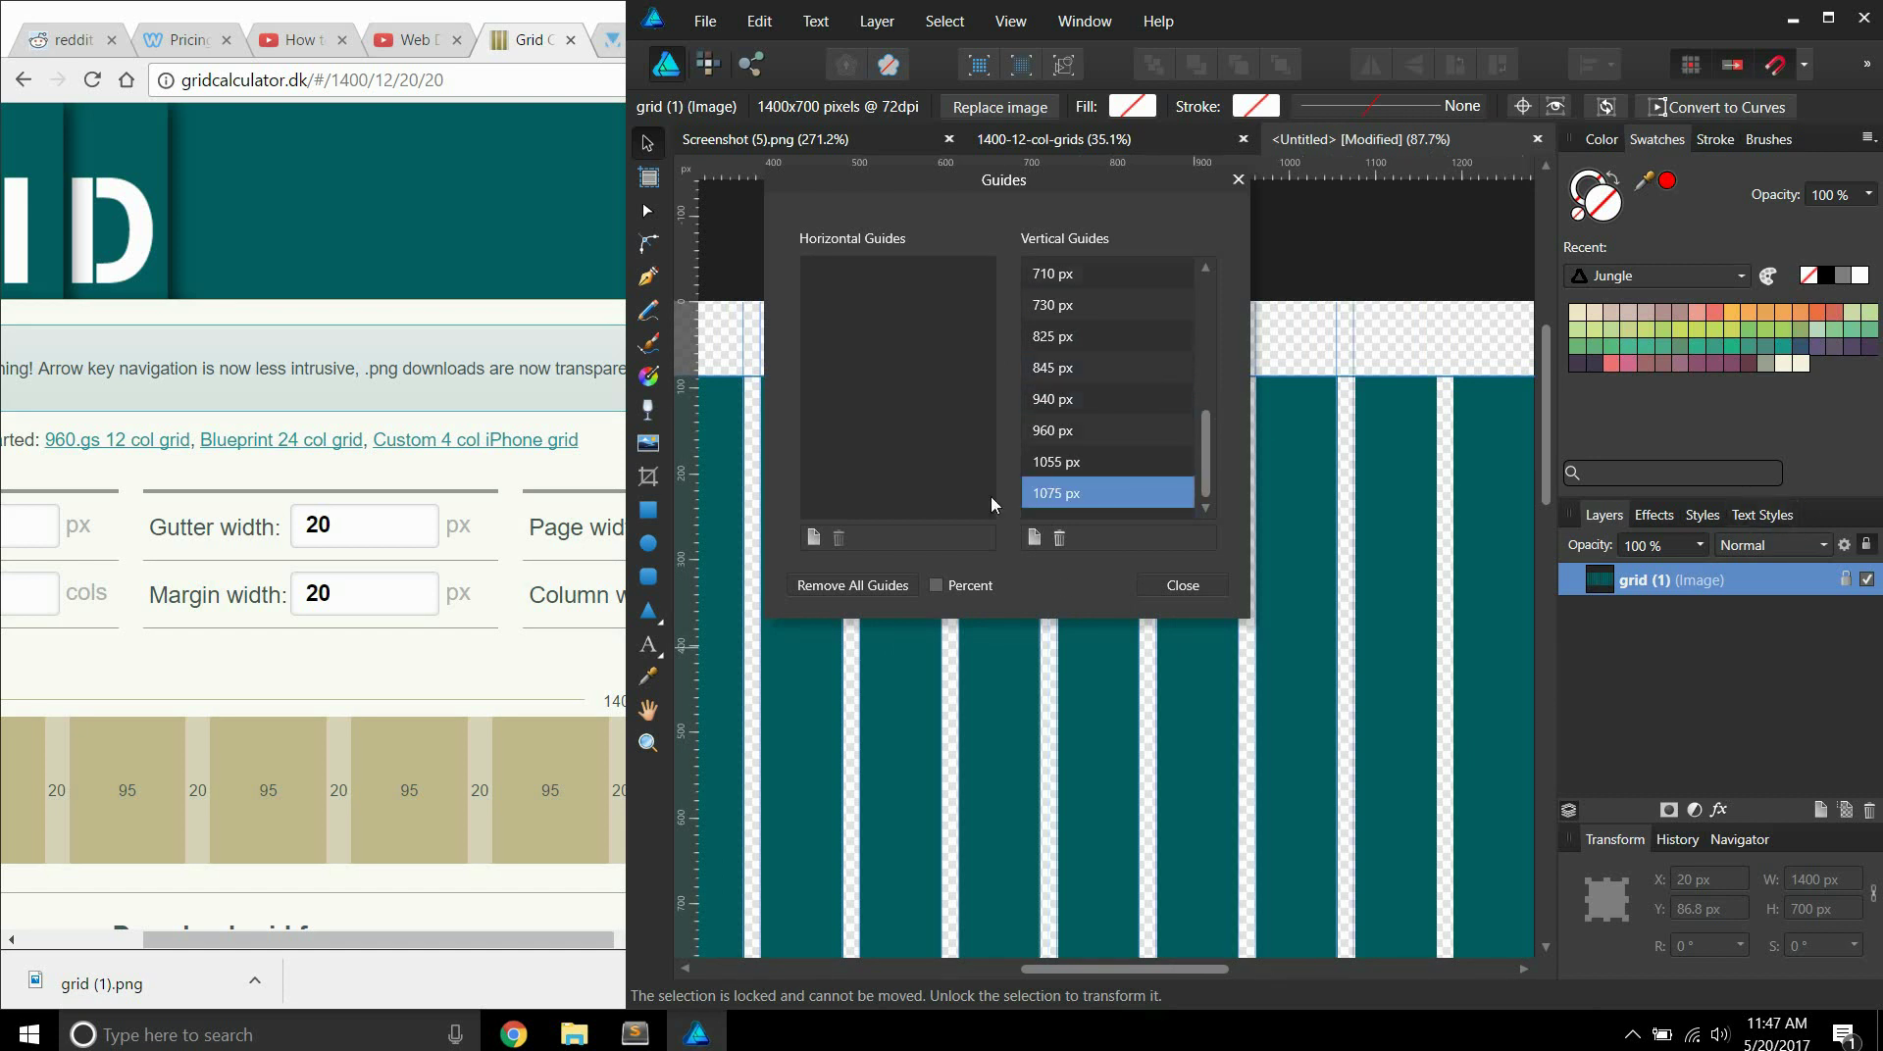
Add a vertical guide at 1075+95 px.
double_click(1056, 507)
click(1032, 538)
scroll(1075, 363, up, 5)
scroll(1071, 387, down, 1)
scroll(1069, 400, down, 2)
scroll(1069, 400, up, 2)
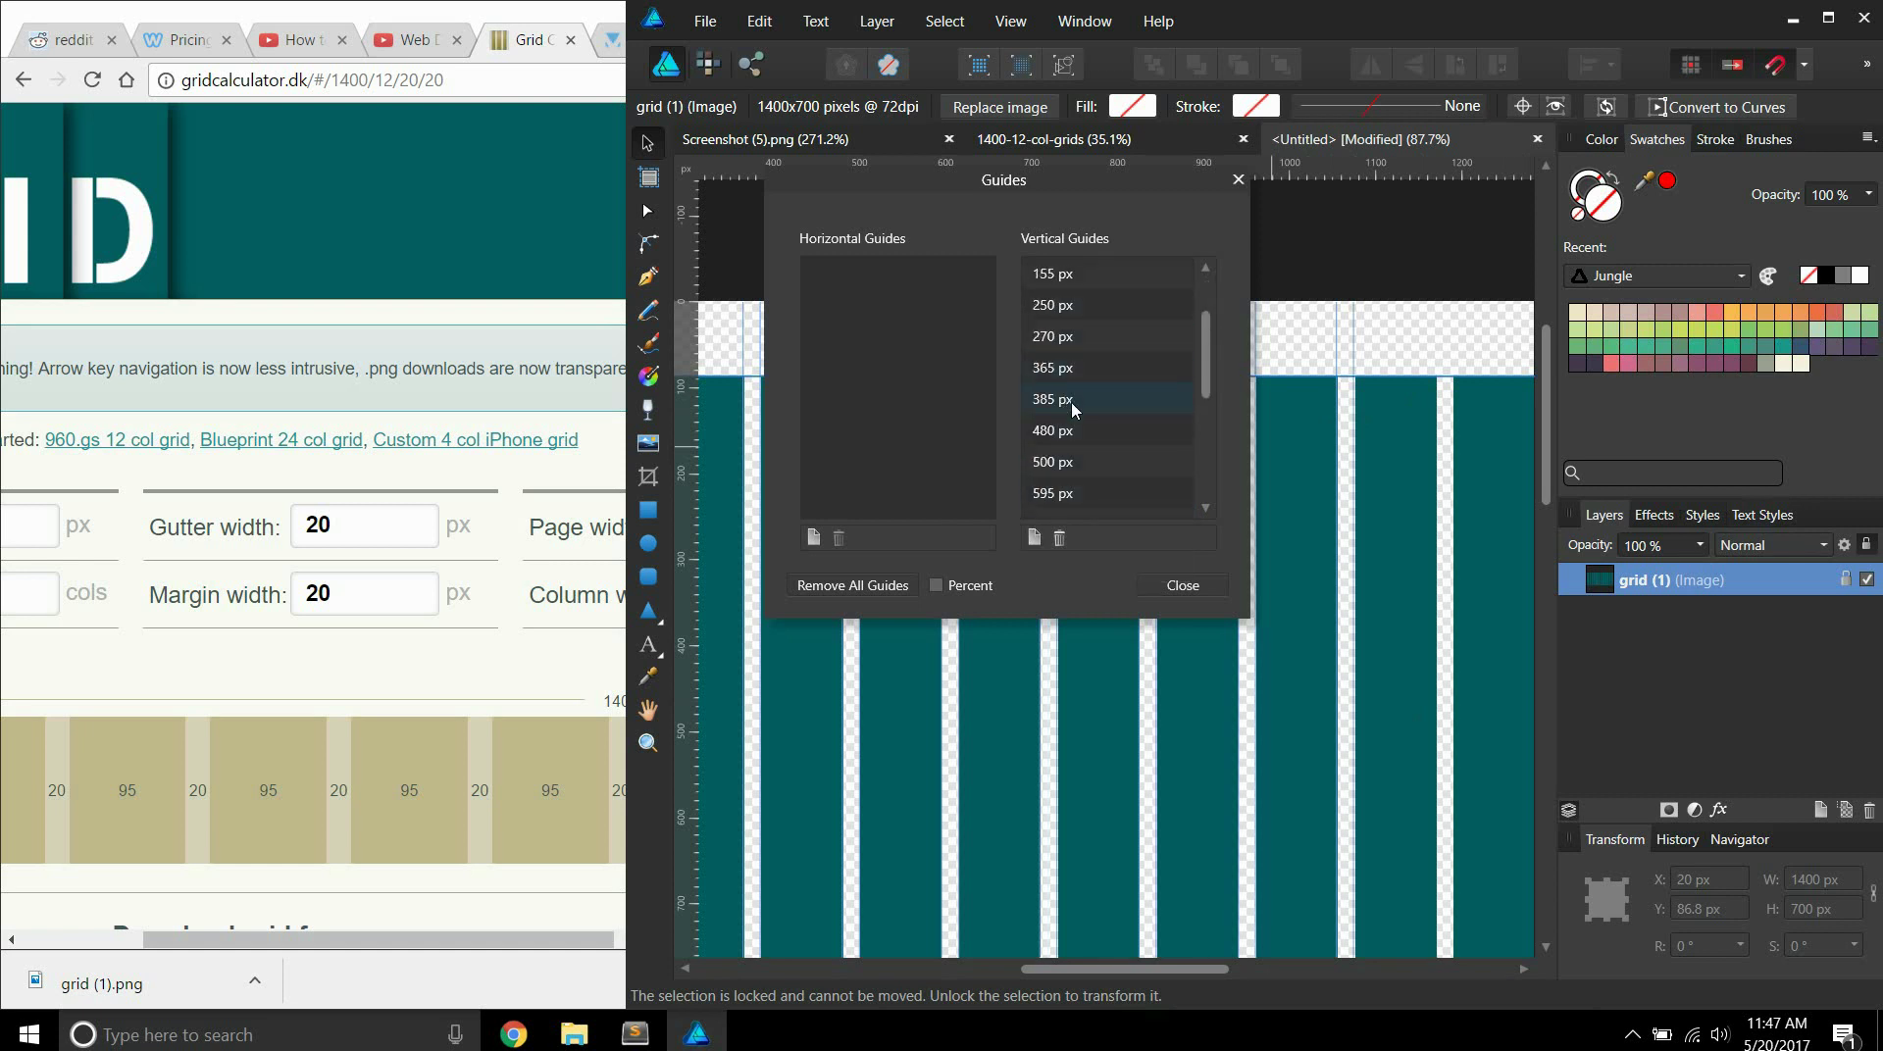
scroll(1067, 471, down, 3)
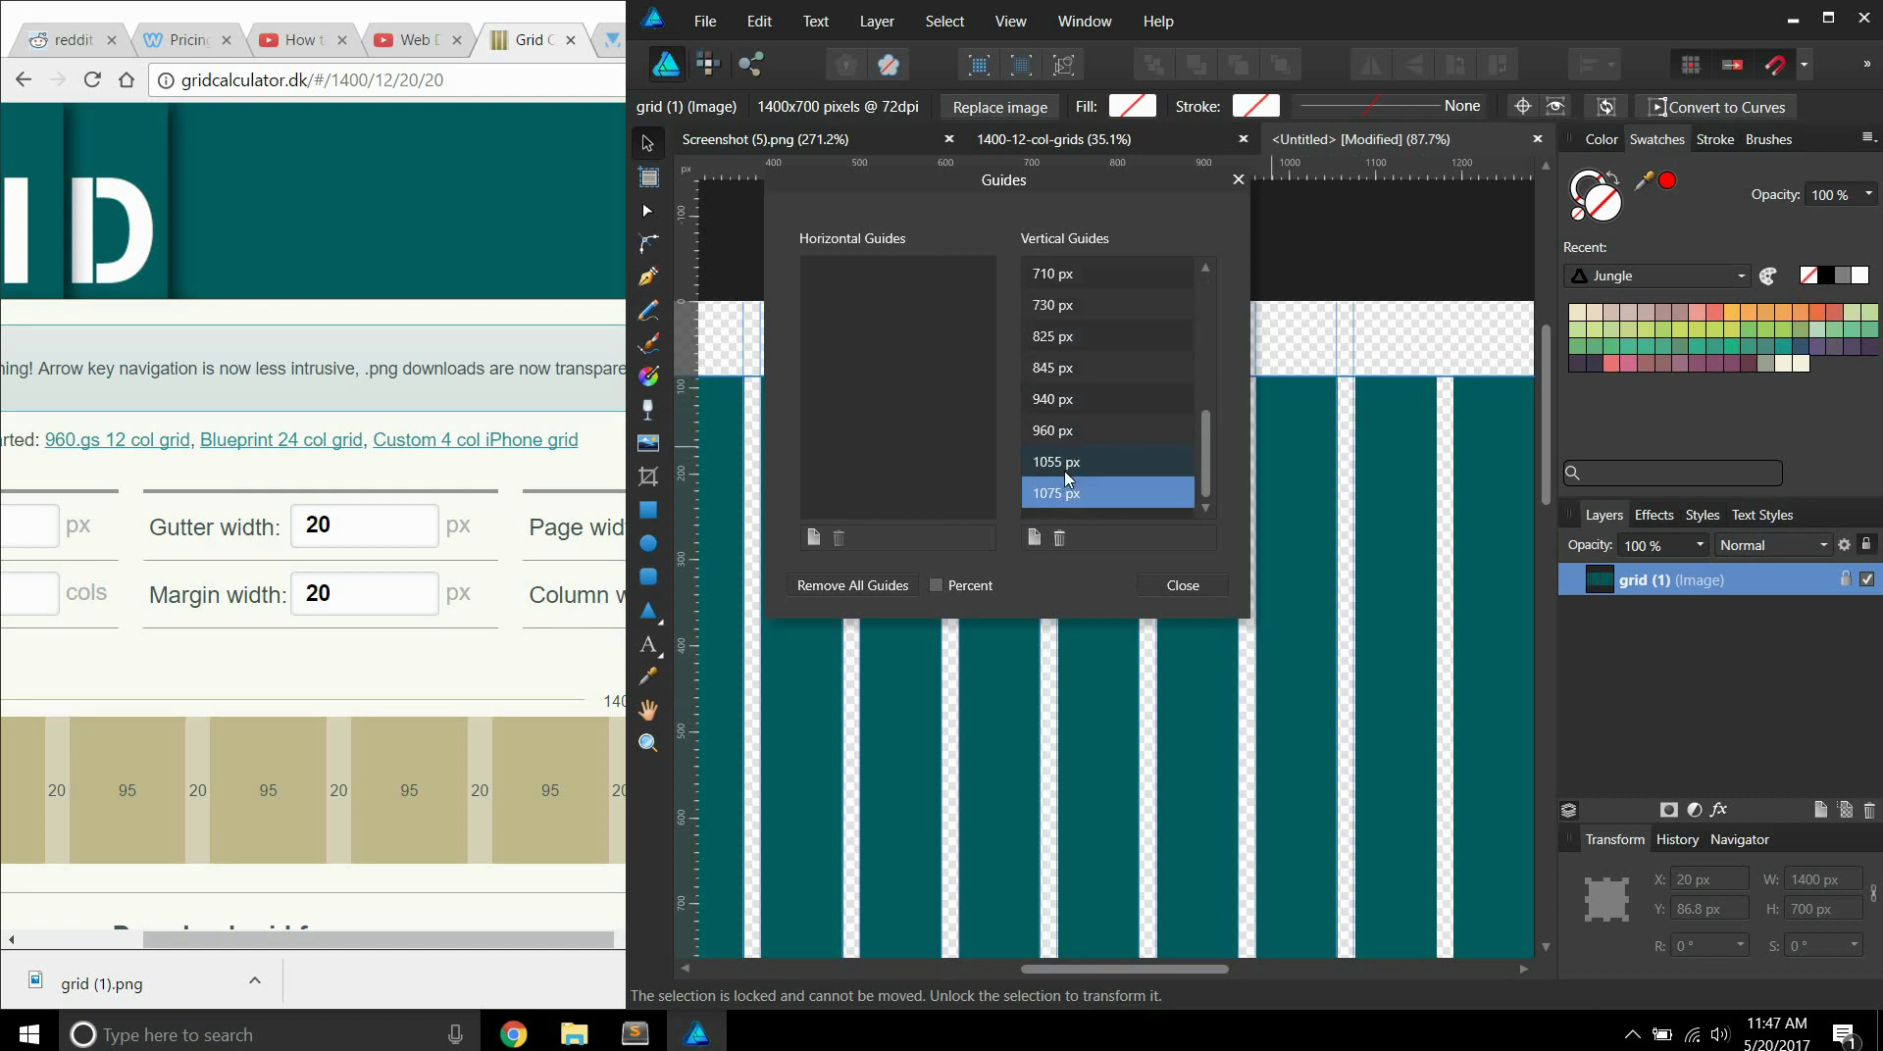
click(1059, 539)
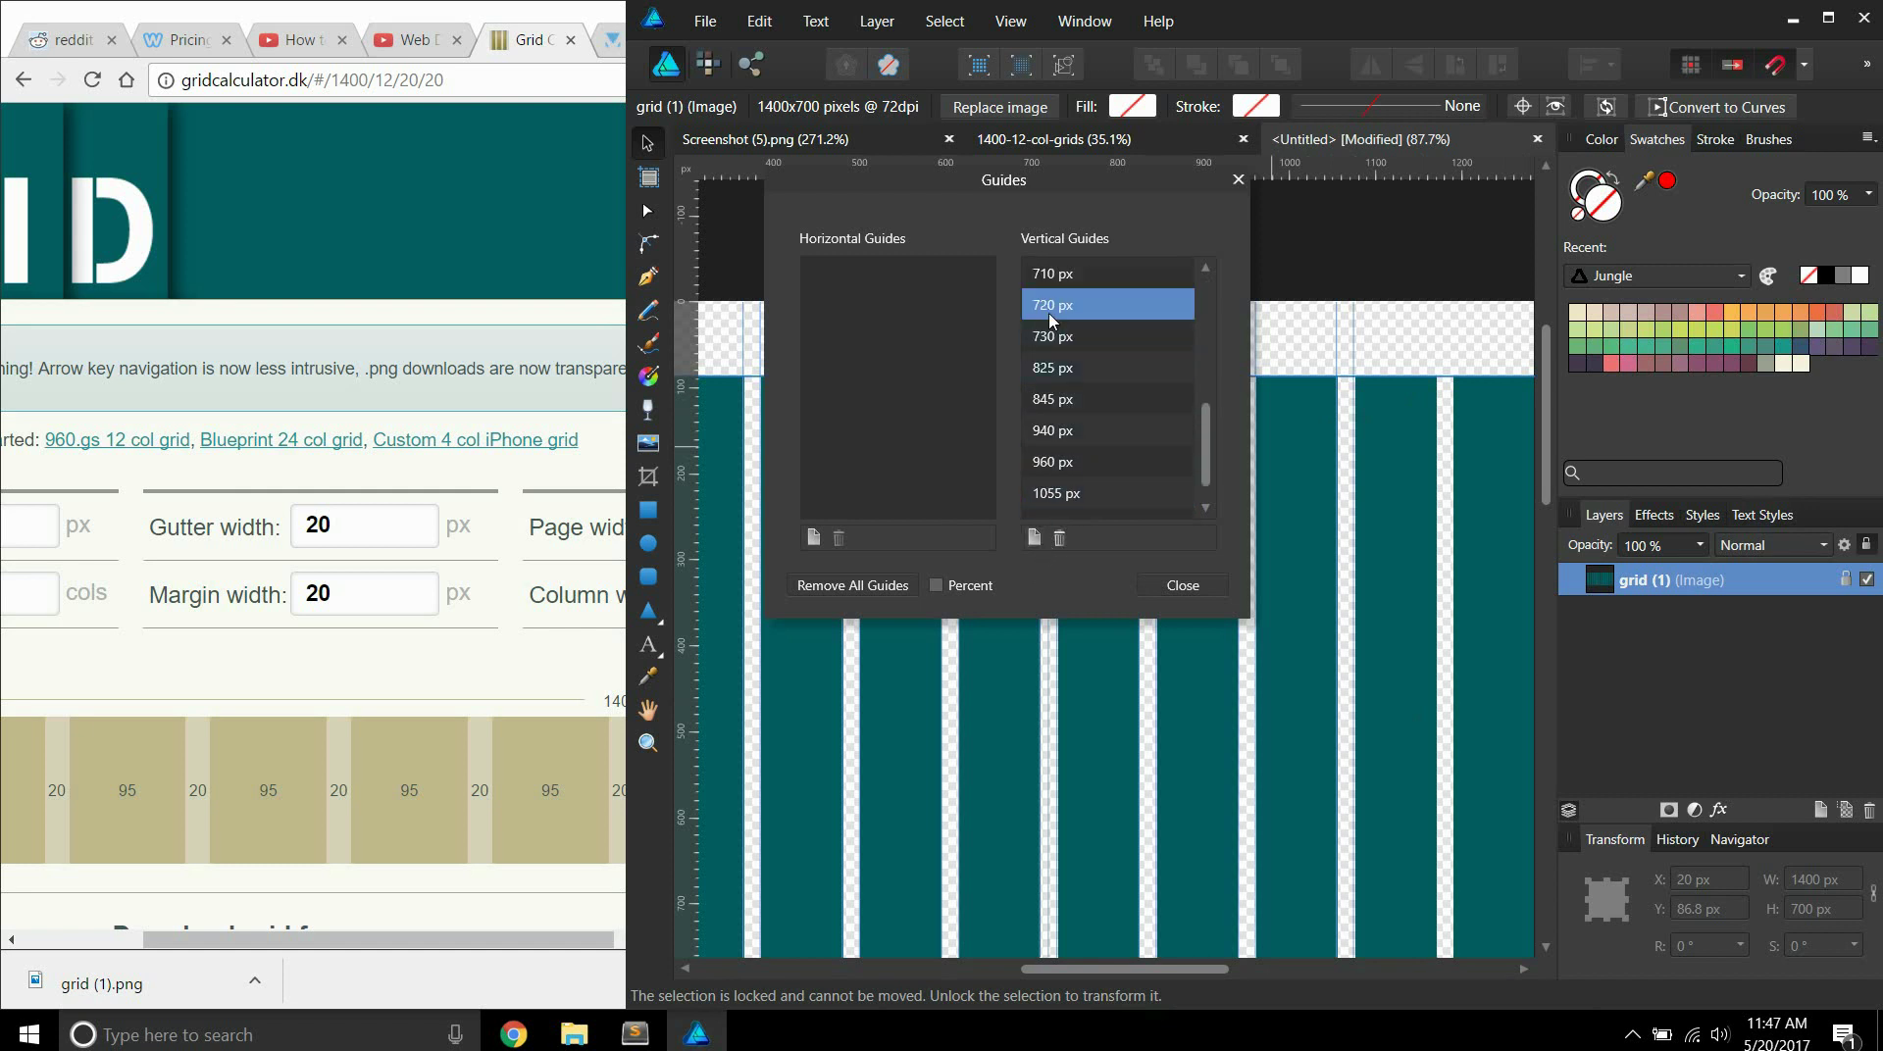
scroll(1116, 466, down, 1)
double_click(1041, 279)
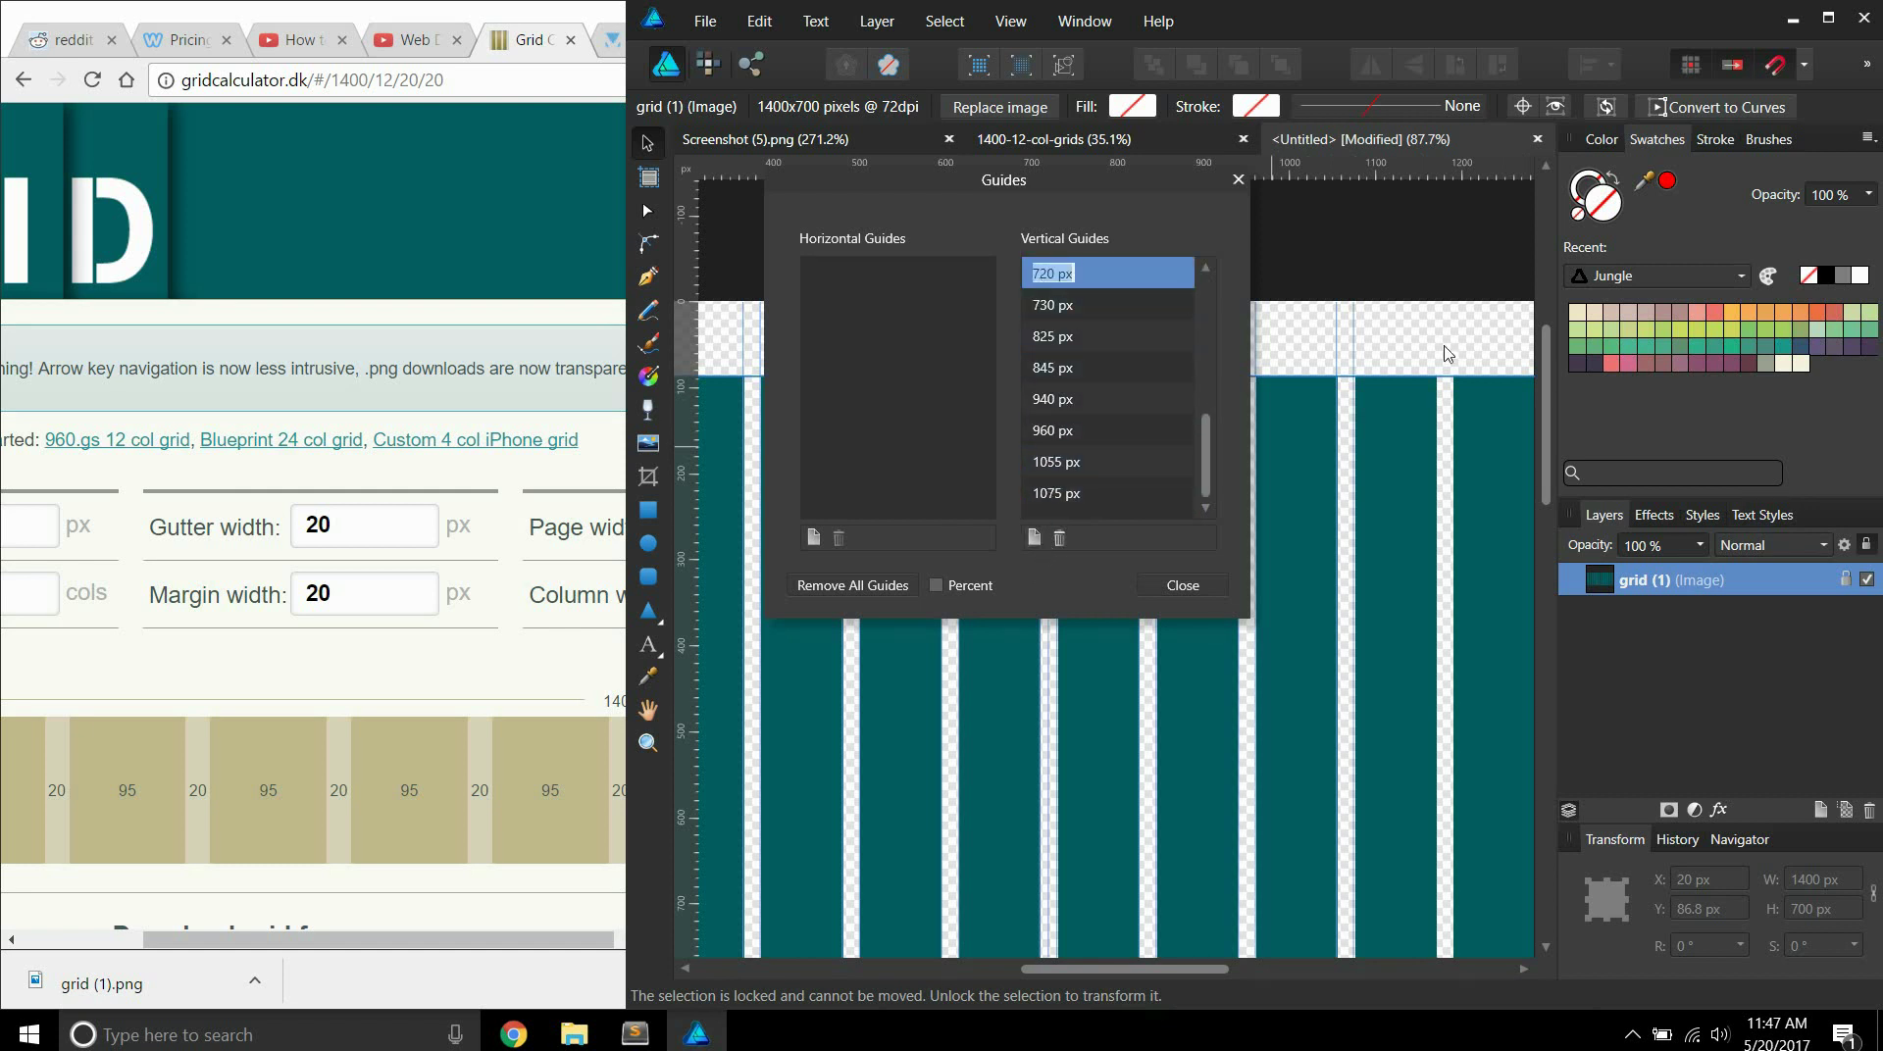
text(1075+95)
key(Return)
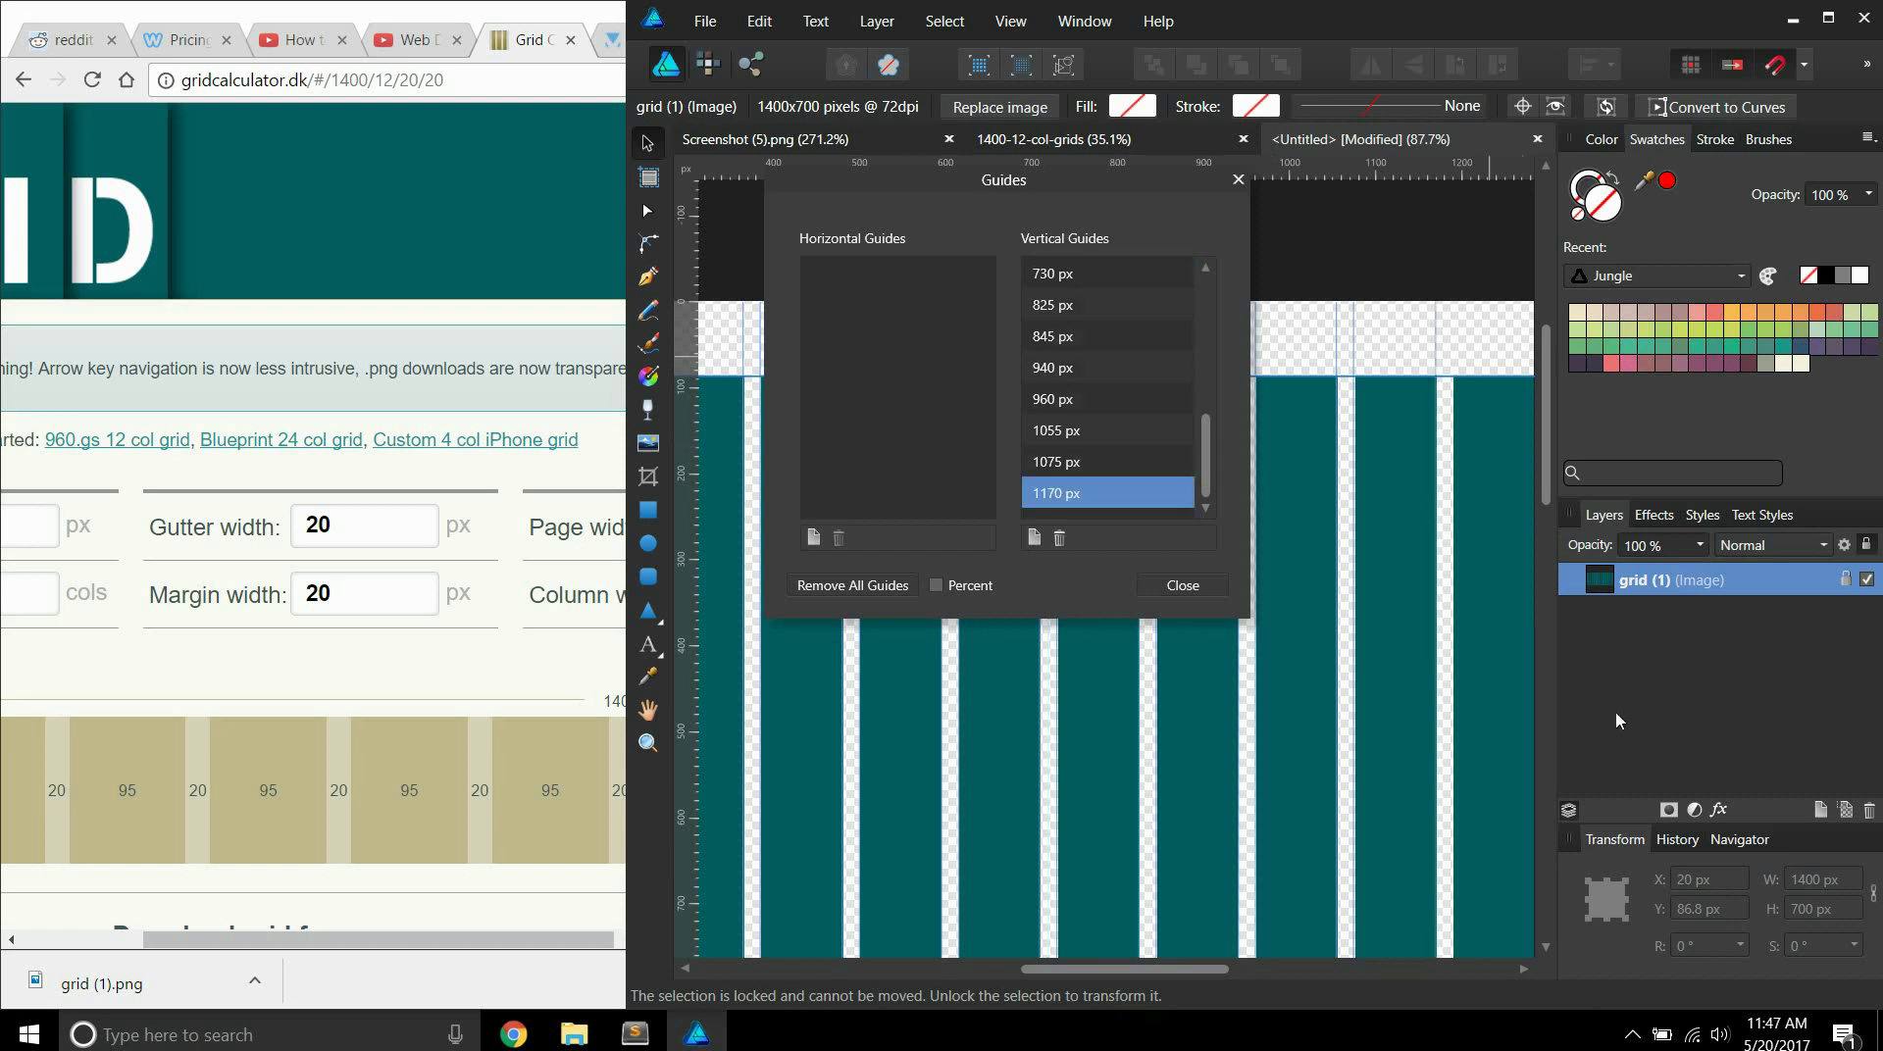
Add a vertical guide one 20 px gutter past the 1170 px guide, on the next column's left edge.
scroll(1113, 725, right, 4)
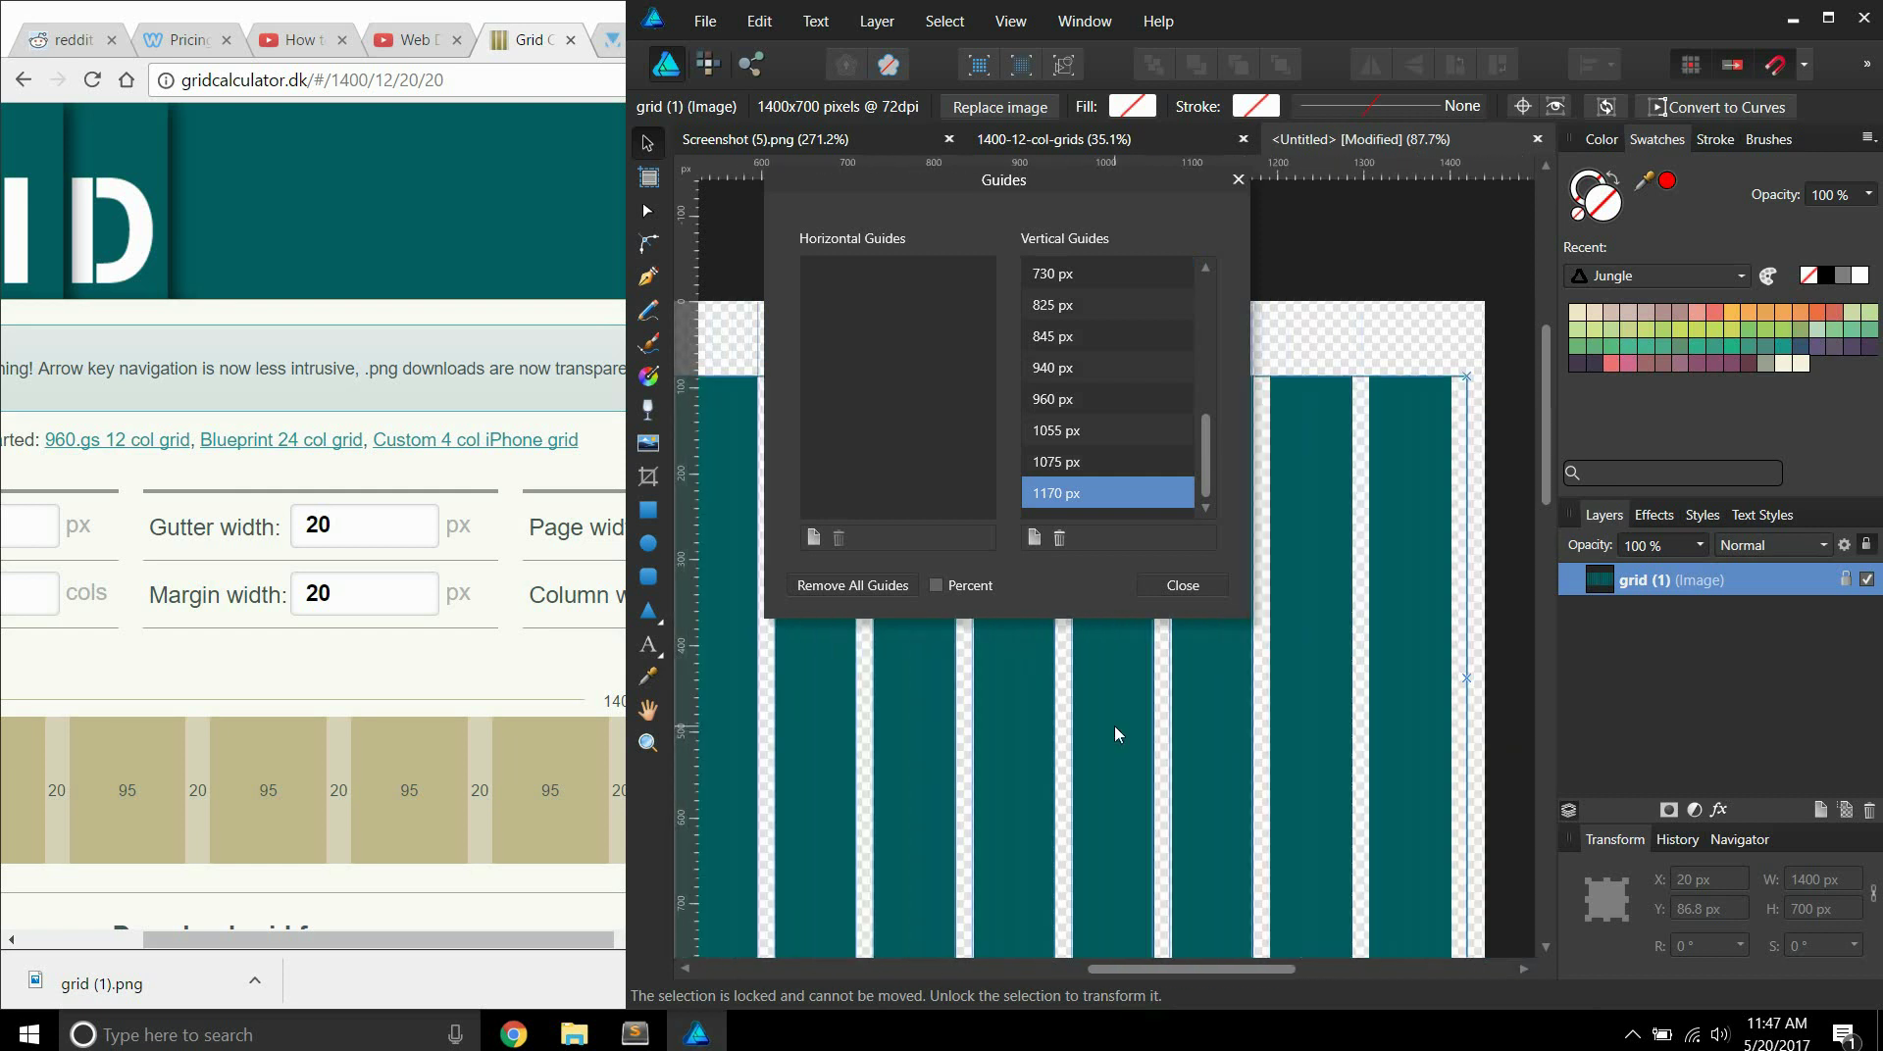
click(1034, 538)
text(1170)
key(Return)
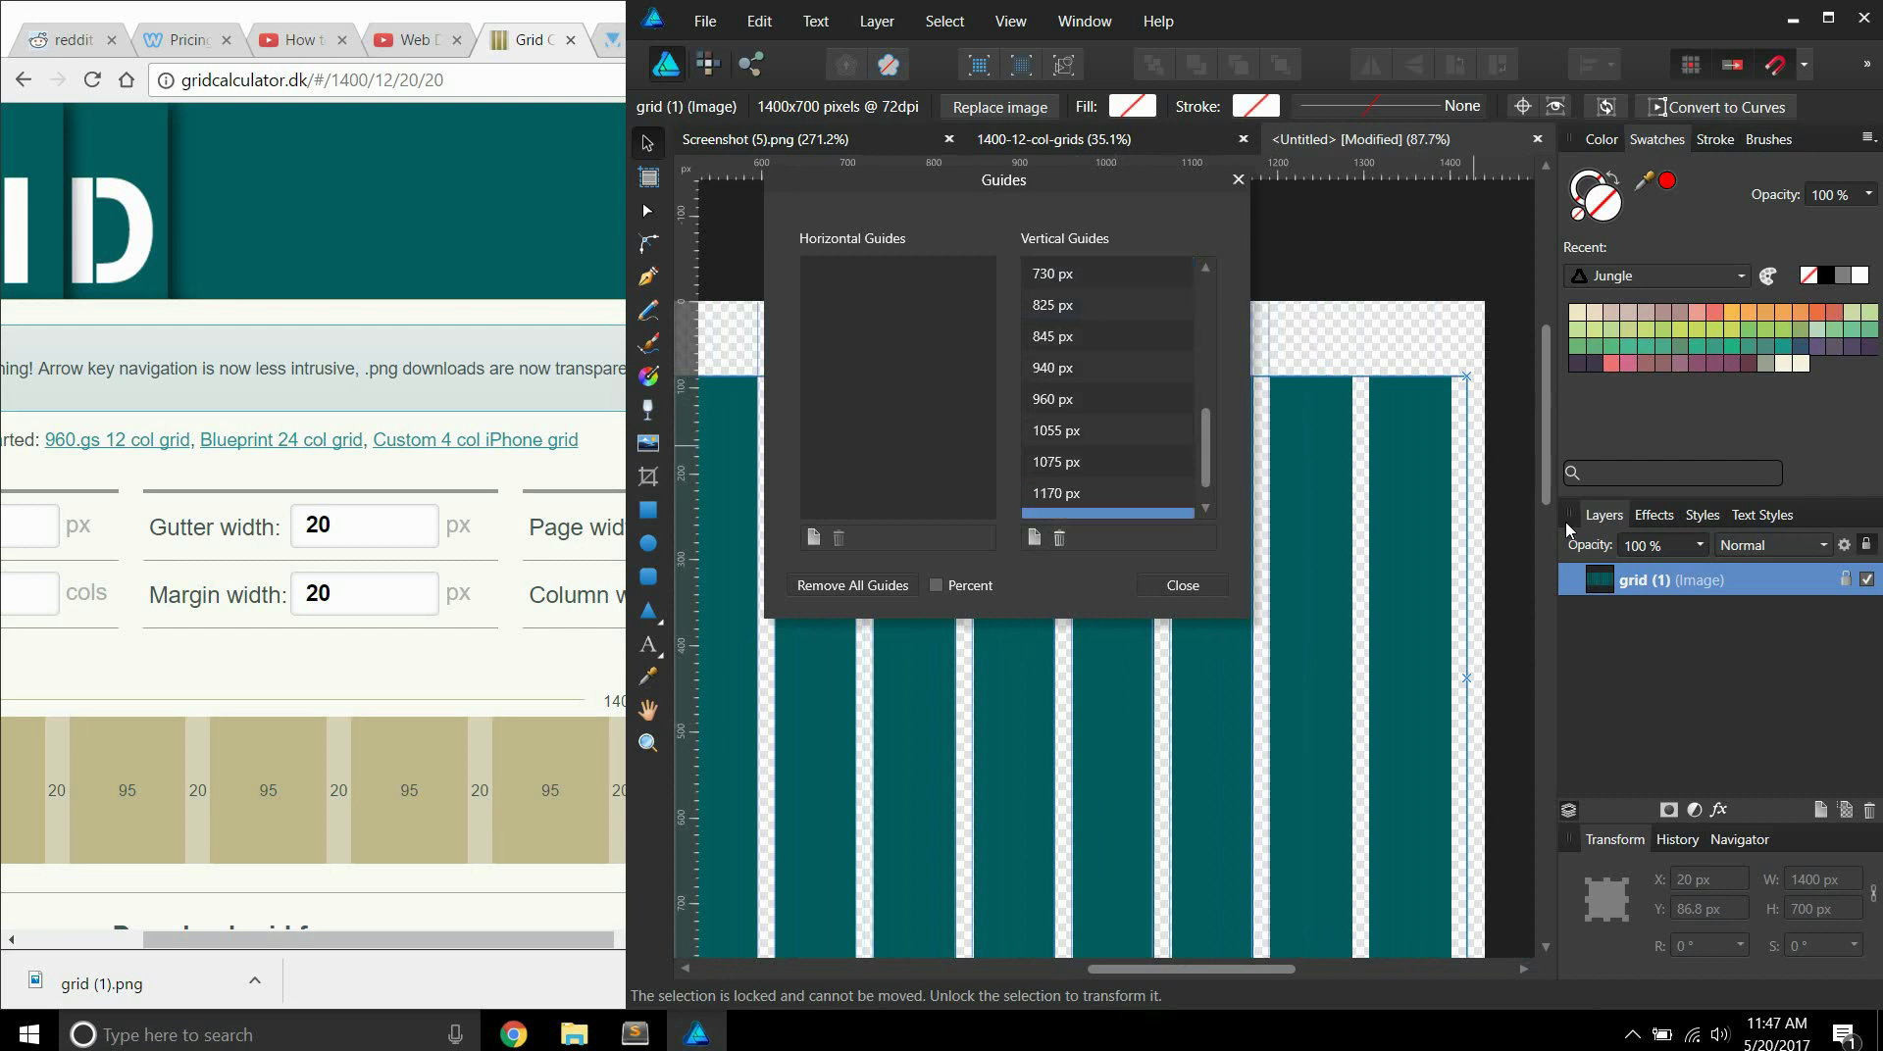
Add a vertical guide at 1190+95 px.
click(1034, 538)
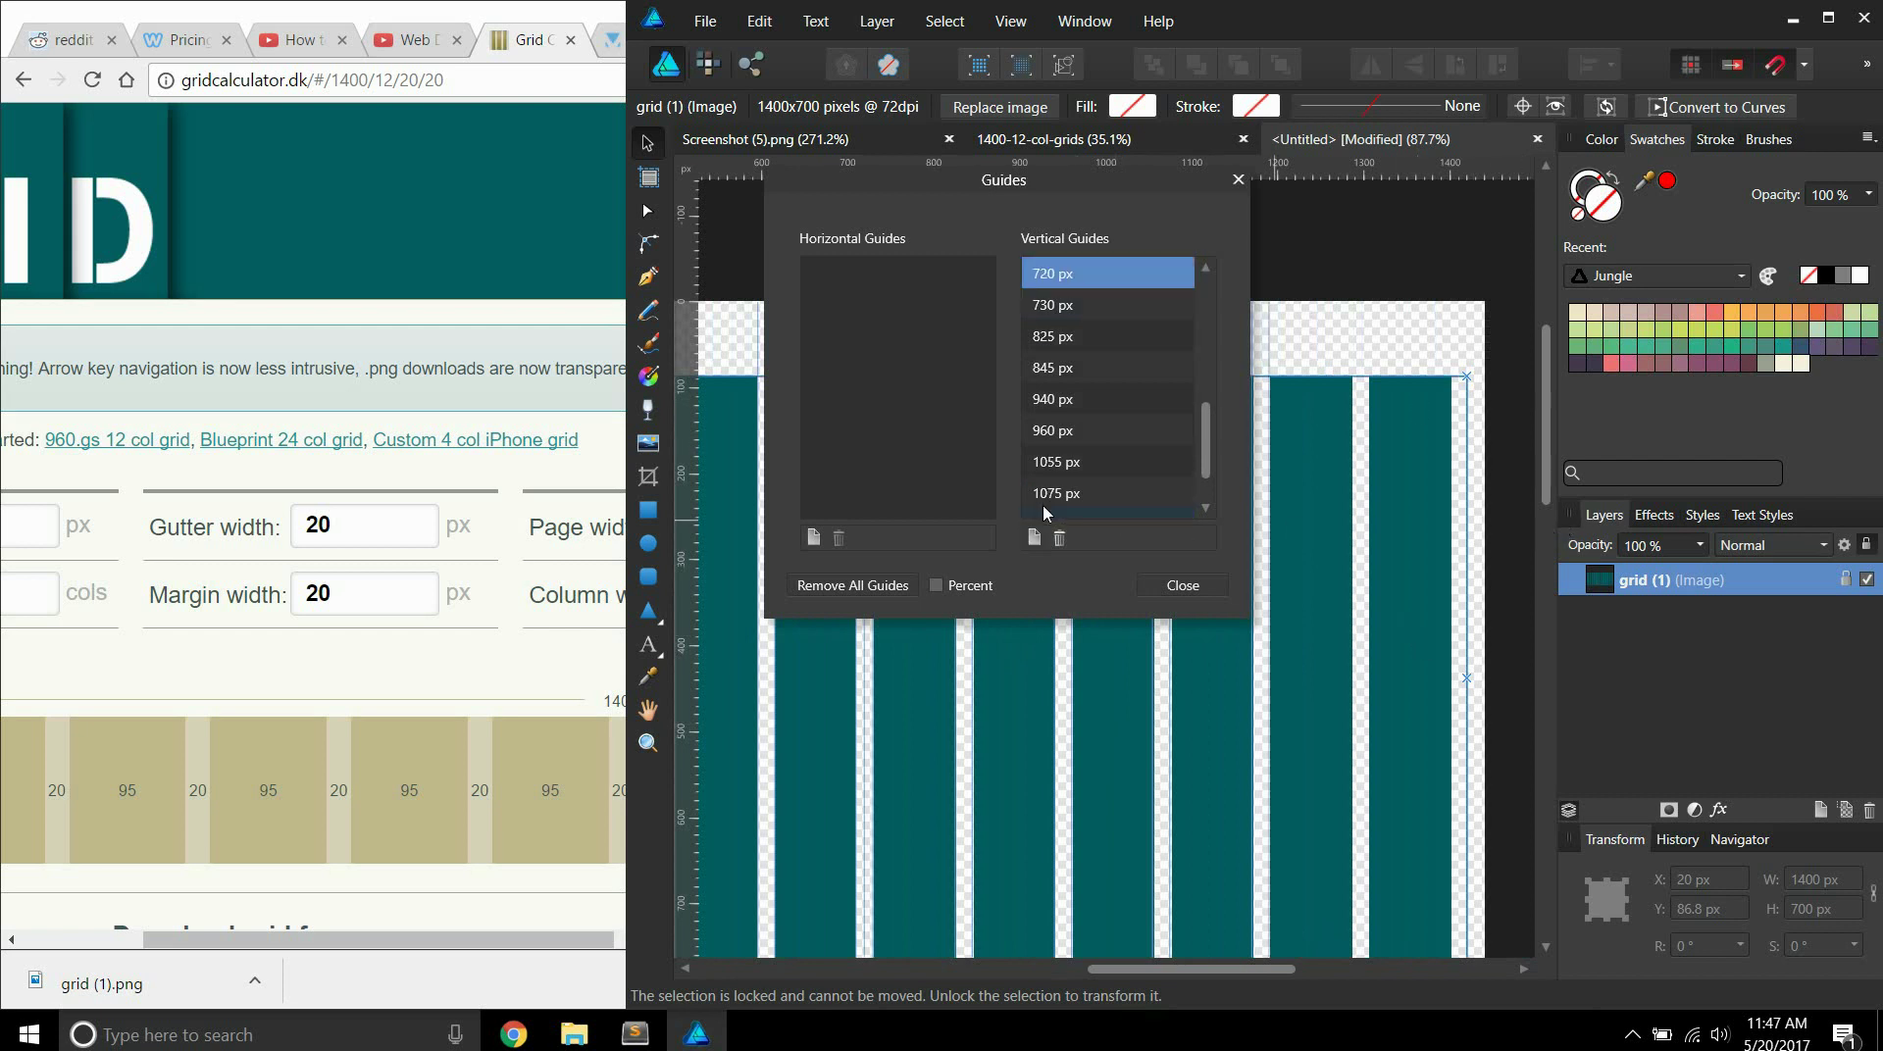
text(1190+95)
key(Return)
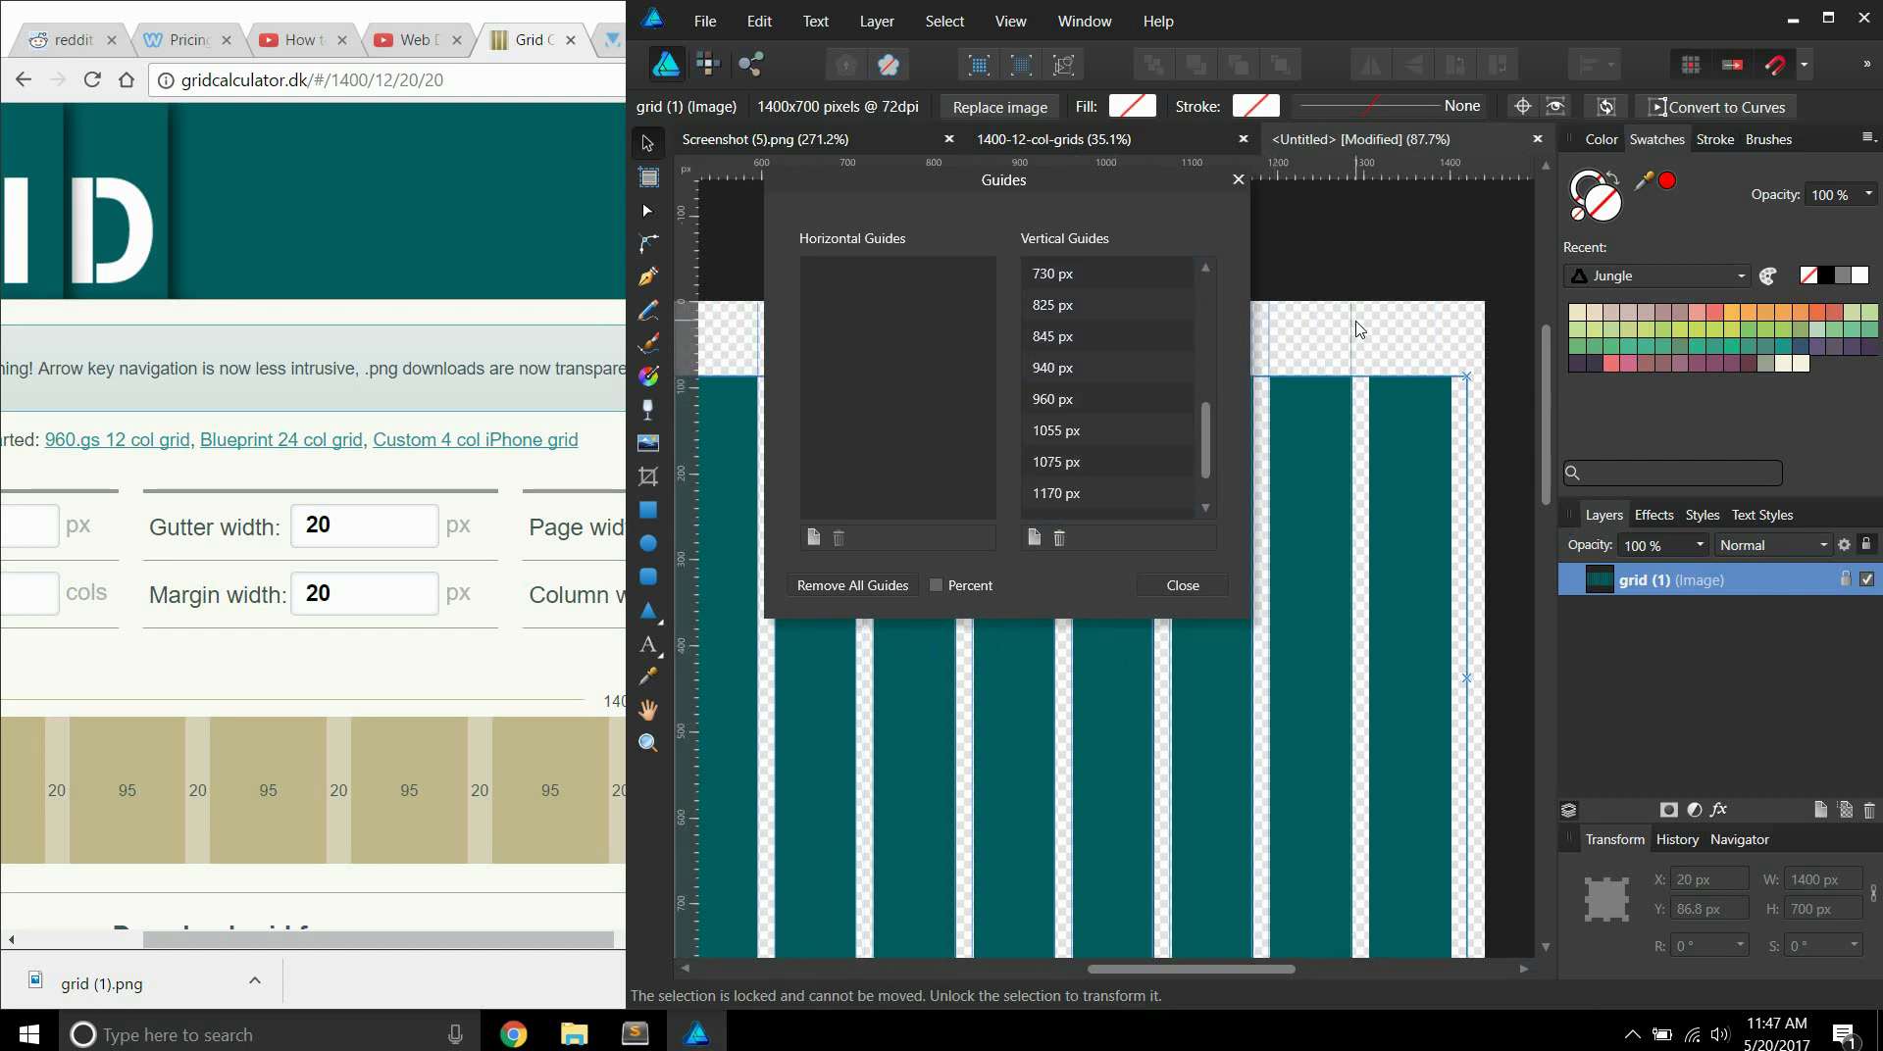
Add two more vertical guides, at 1285+20 px and 1305+95 px.
click(1033, 538)
scroll(1118, 412, up, 2)
click(1045, 475)
text(1285+20)
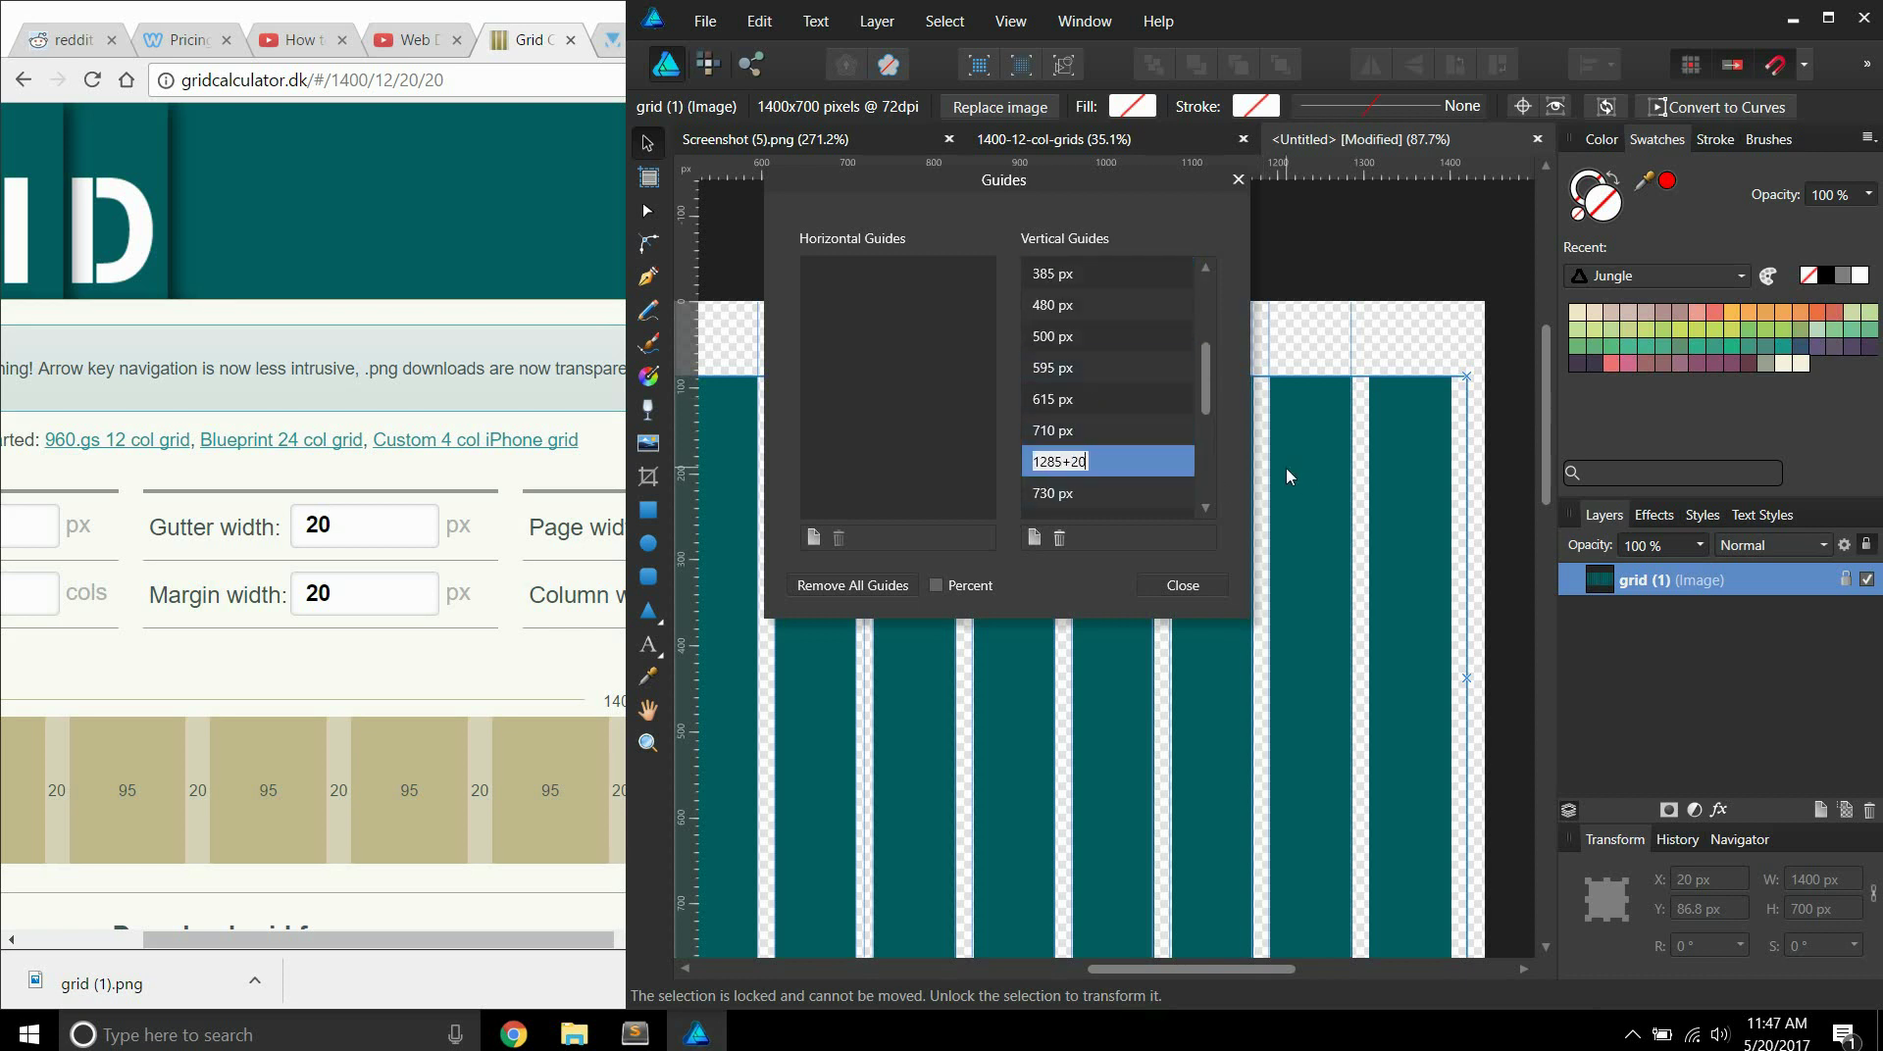
key(Return)
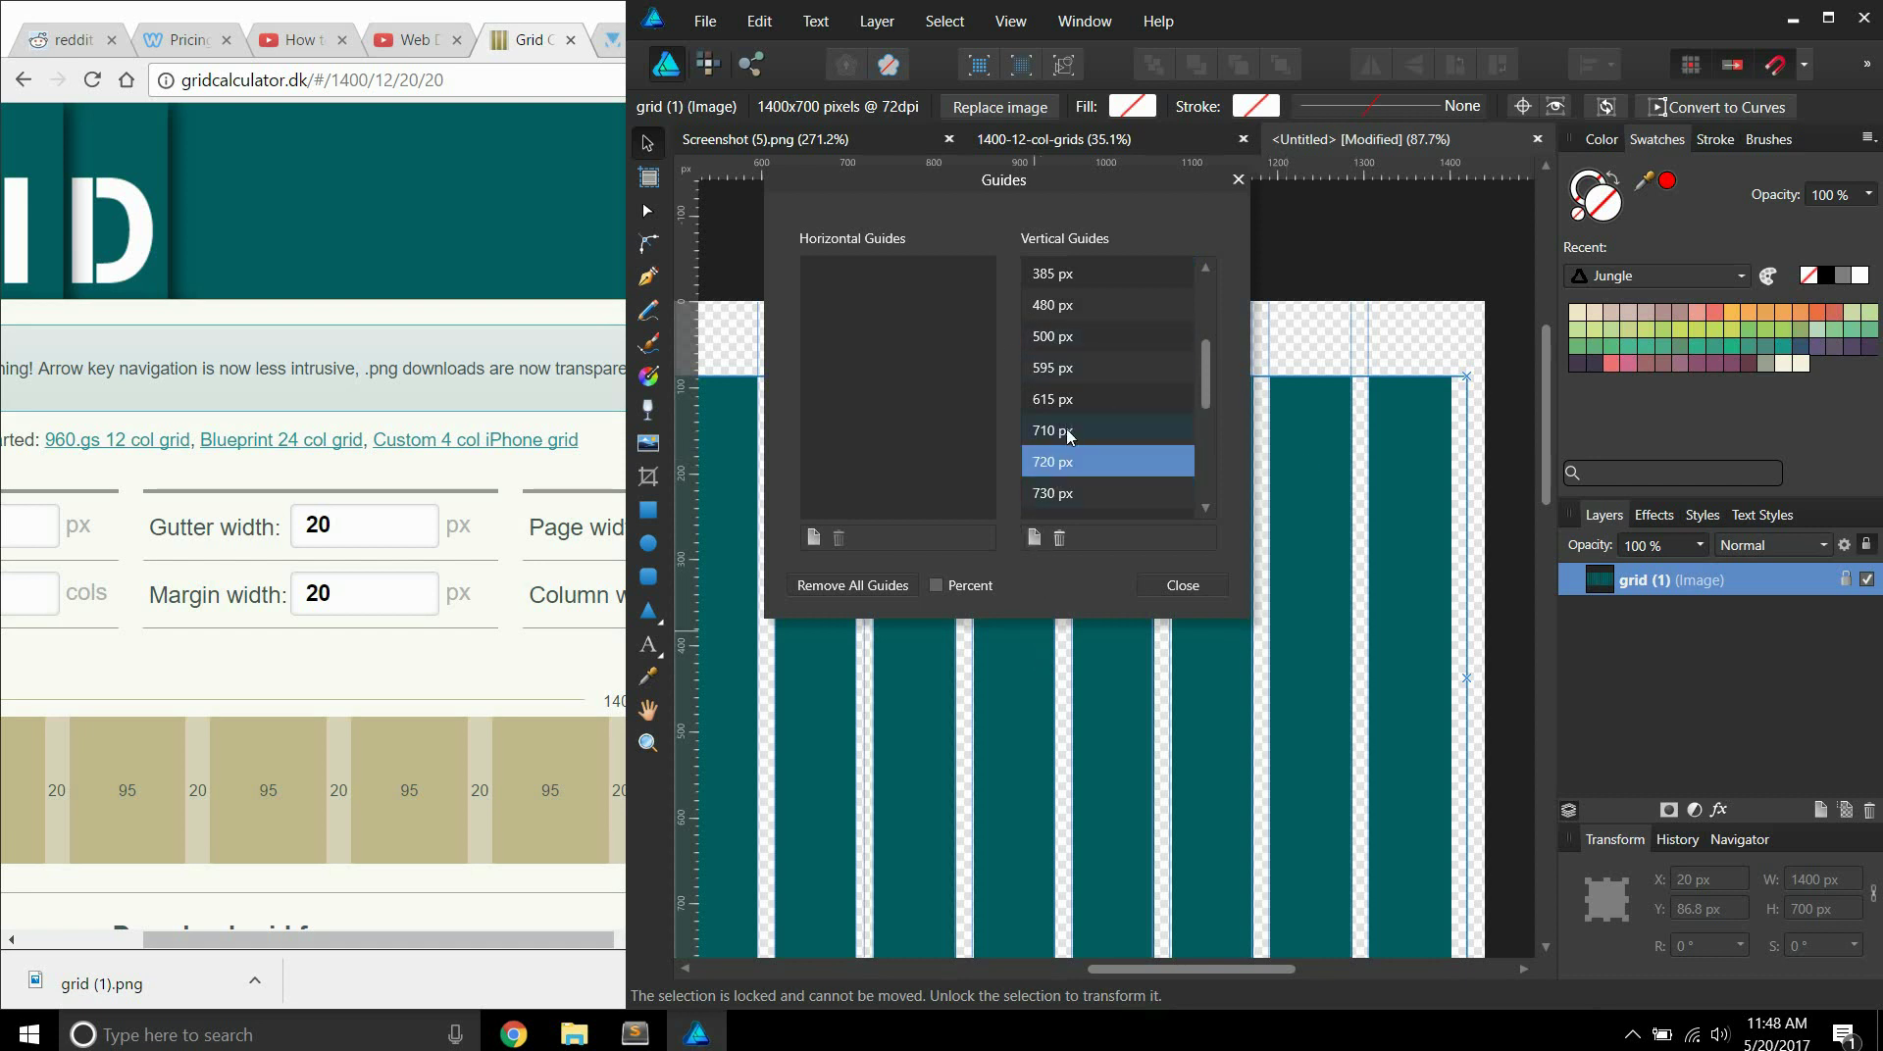
scroll(1098, 440, down, 3)
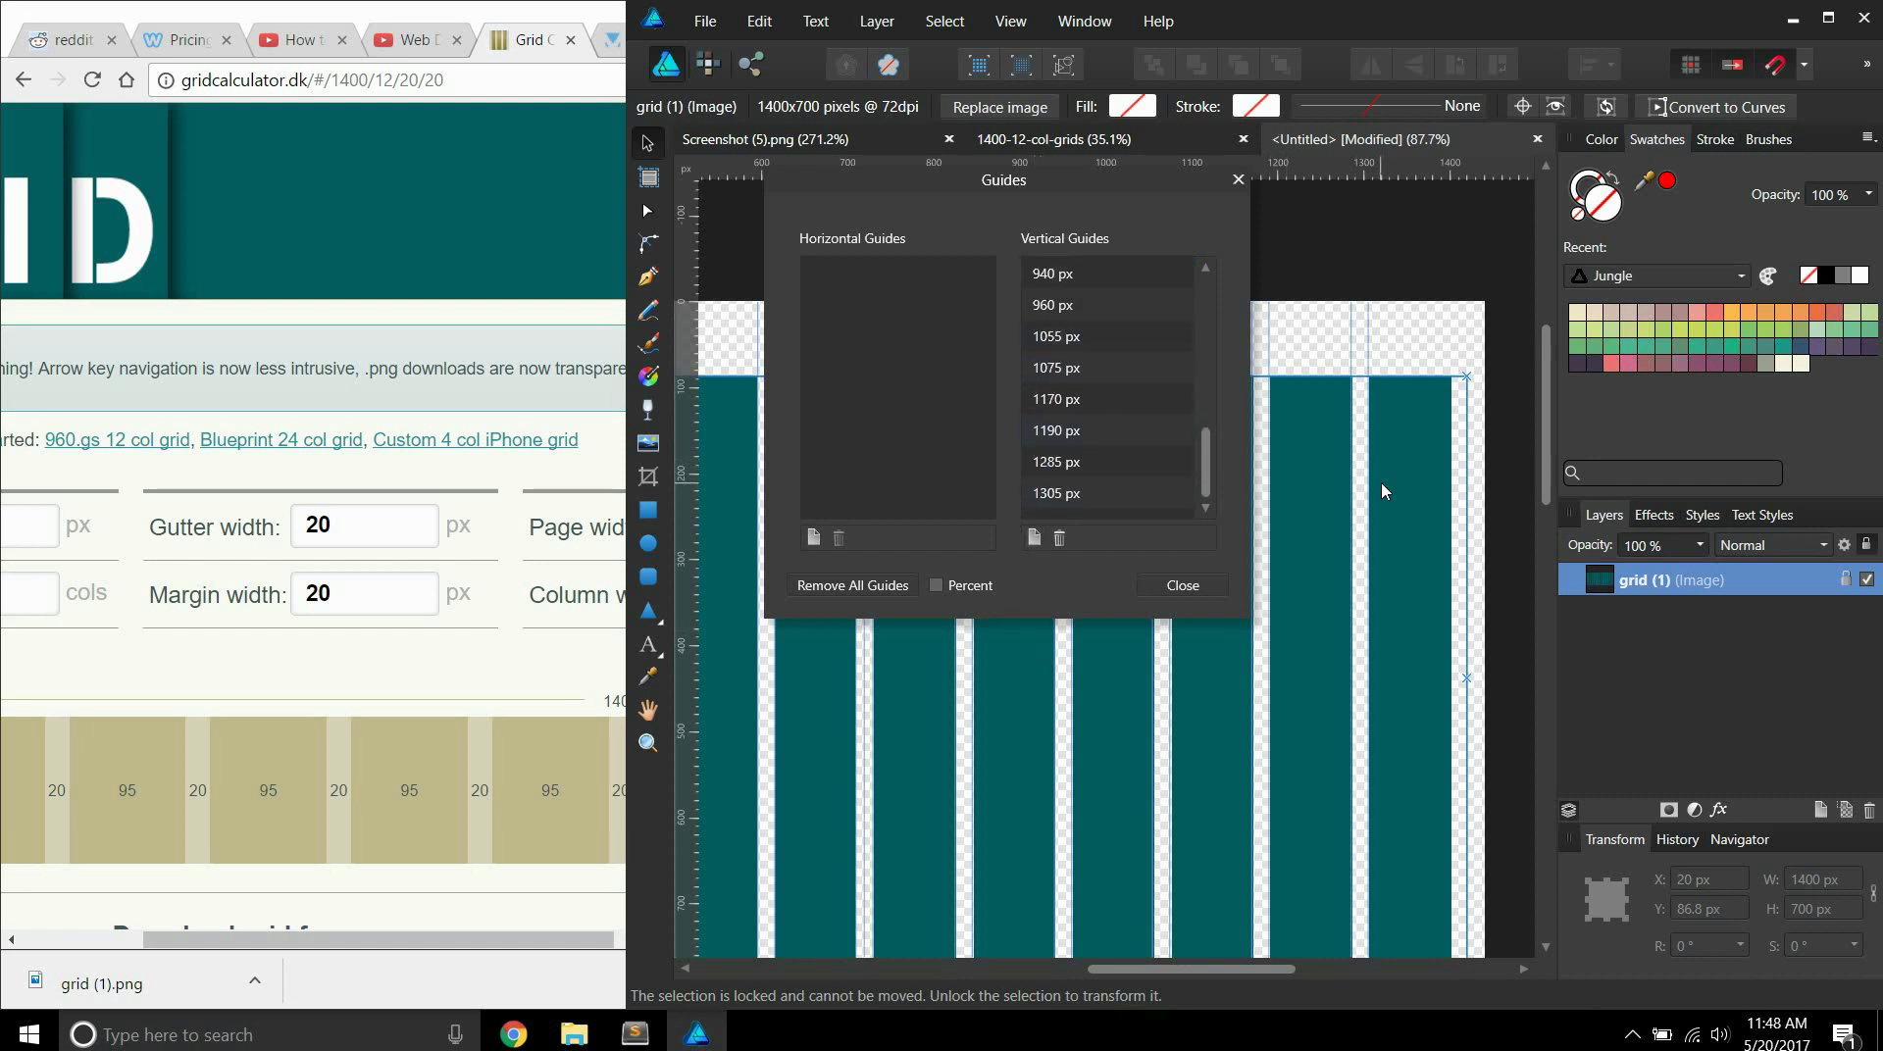
text(1305+95)
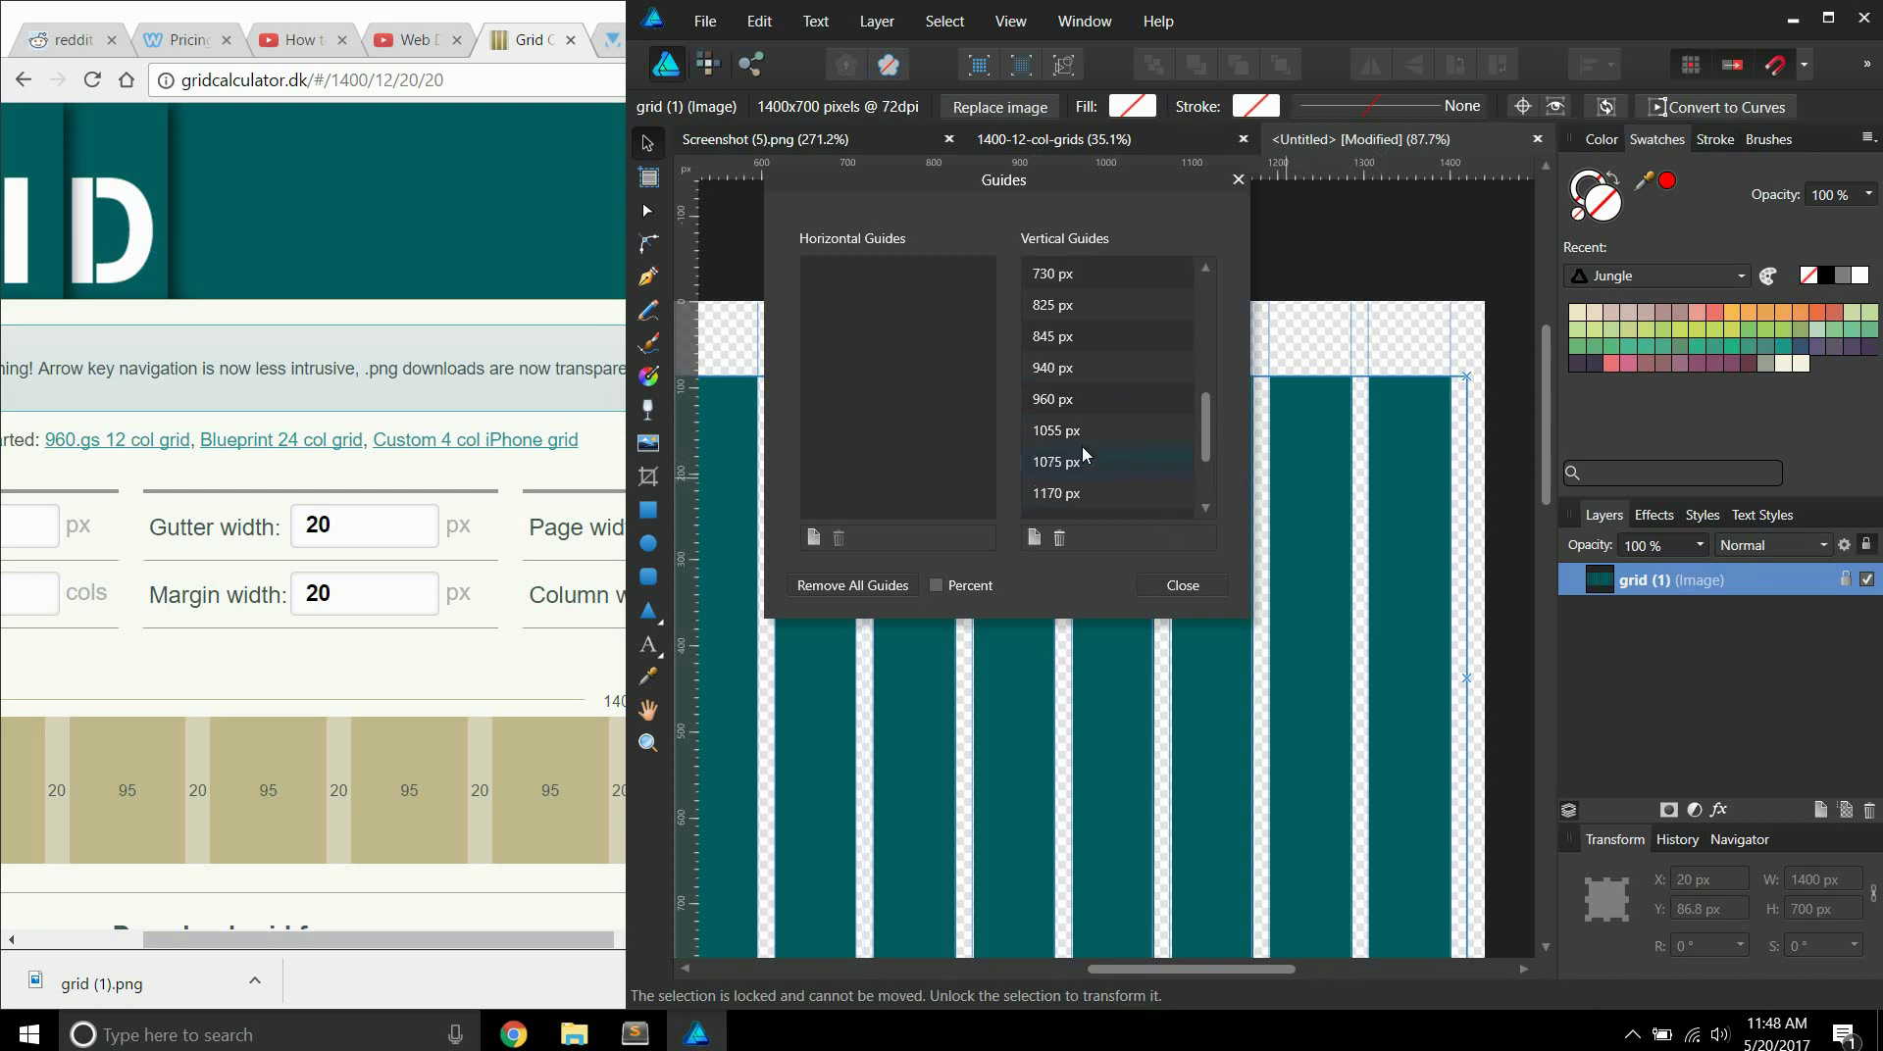
Add the final vertical guide at 1400+20 px and close the Guides dialog.
click(1032, 538)
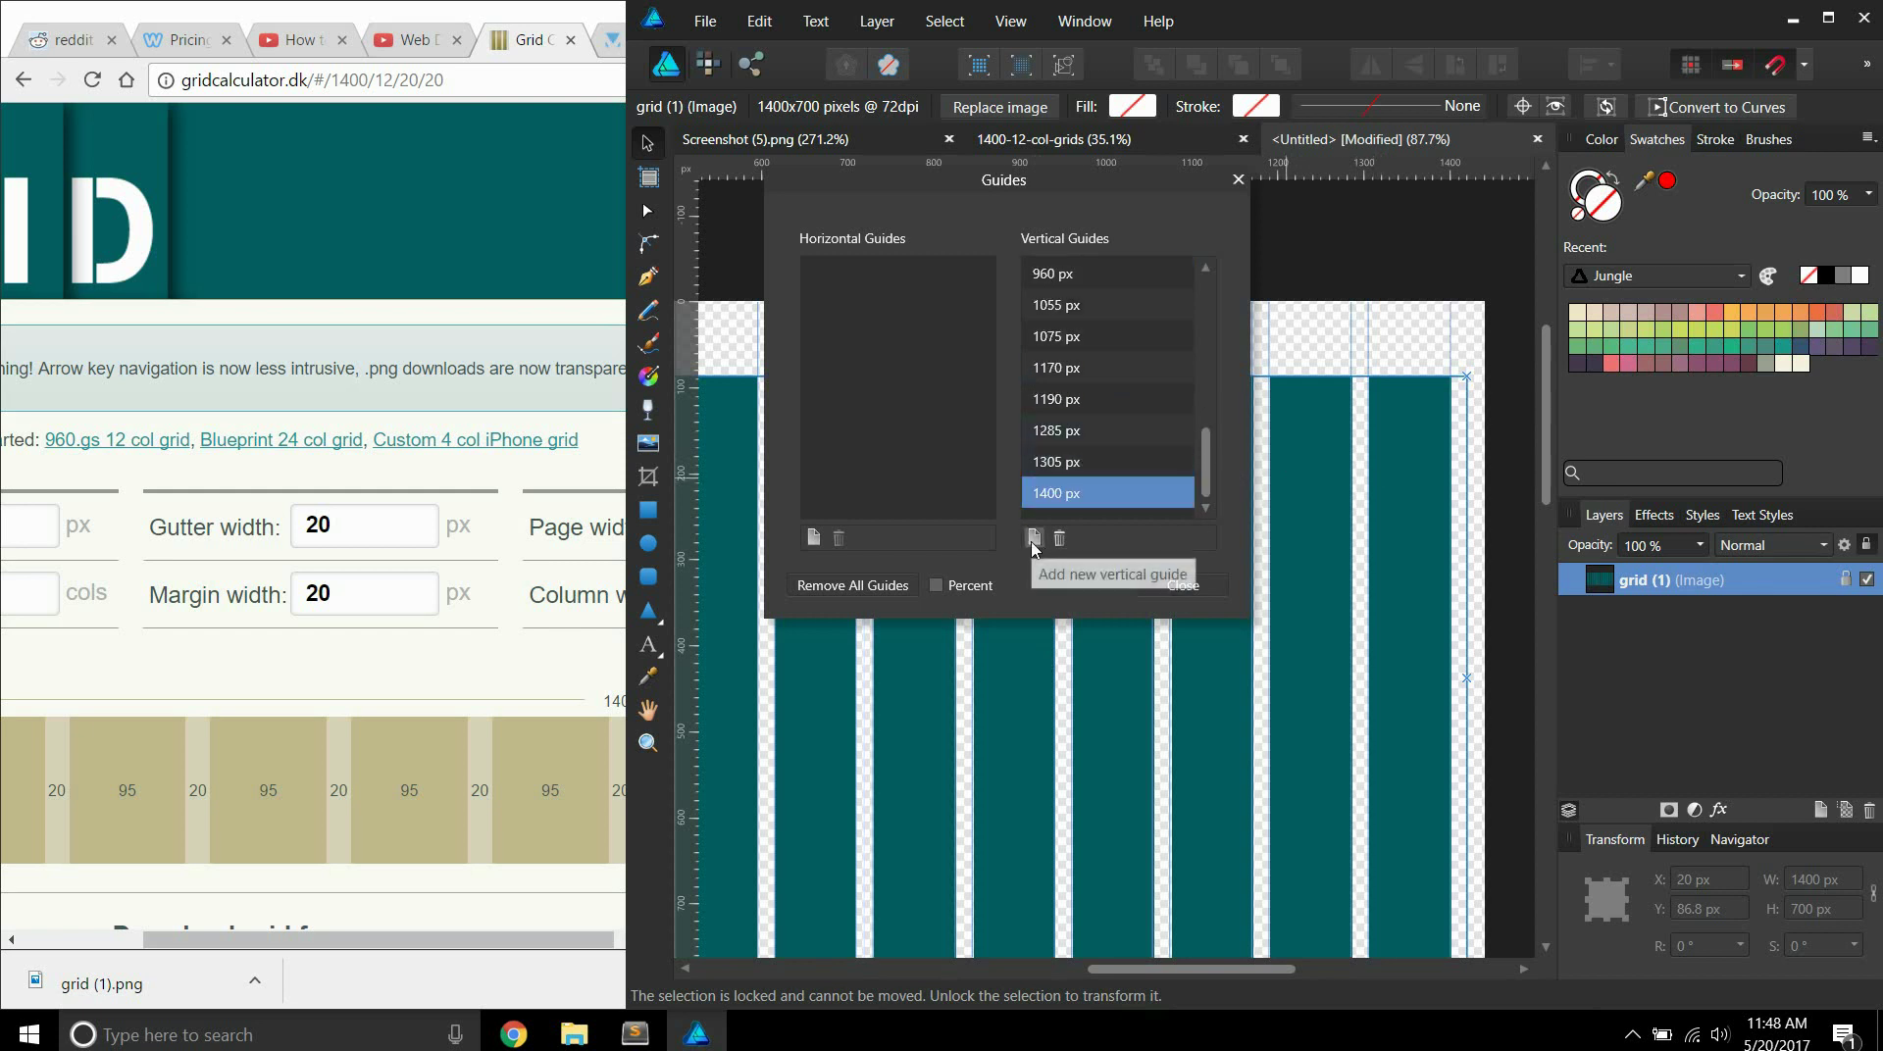
scroll(1070, 373, up, 2)
click(1068, 348)
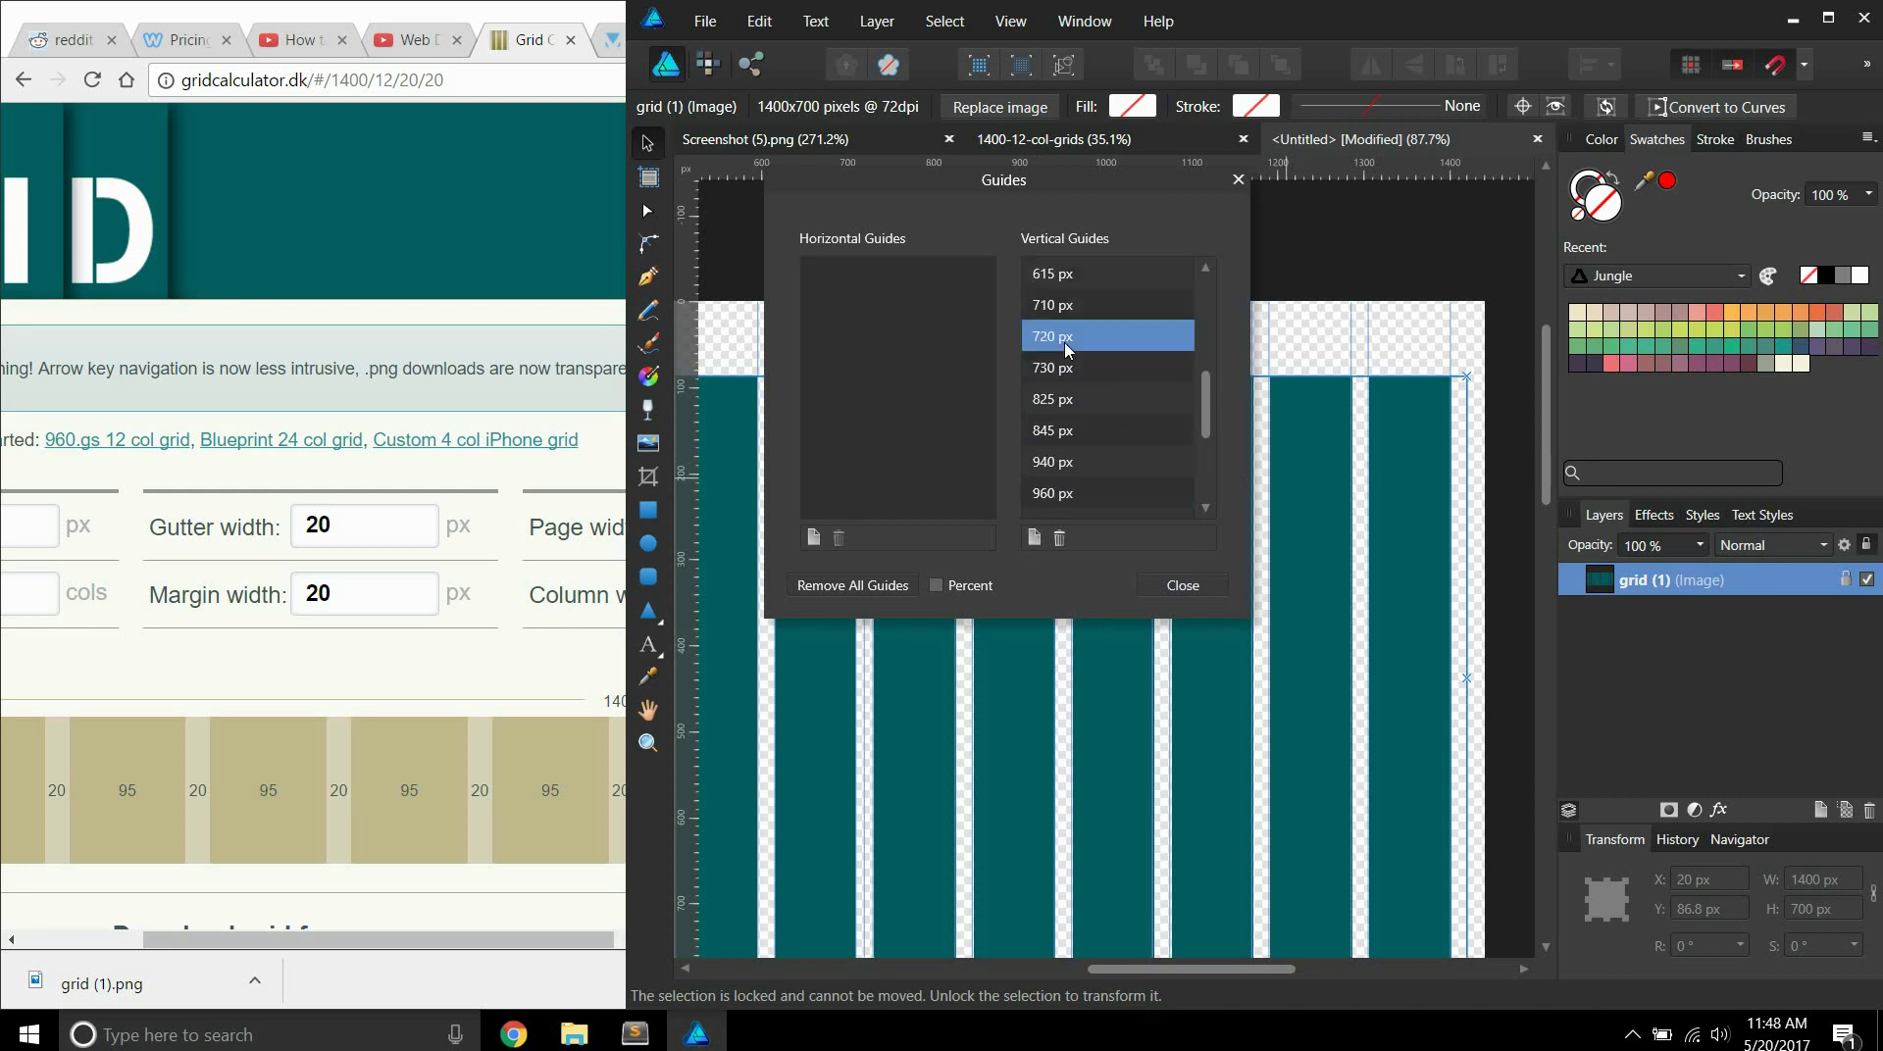
click(1056, 345)
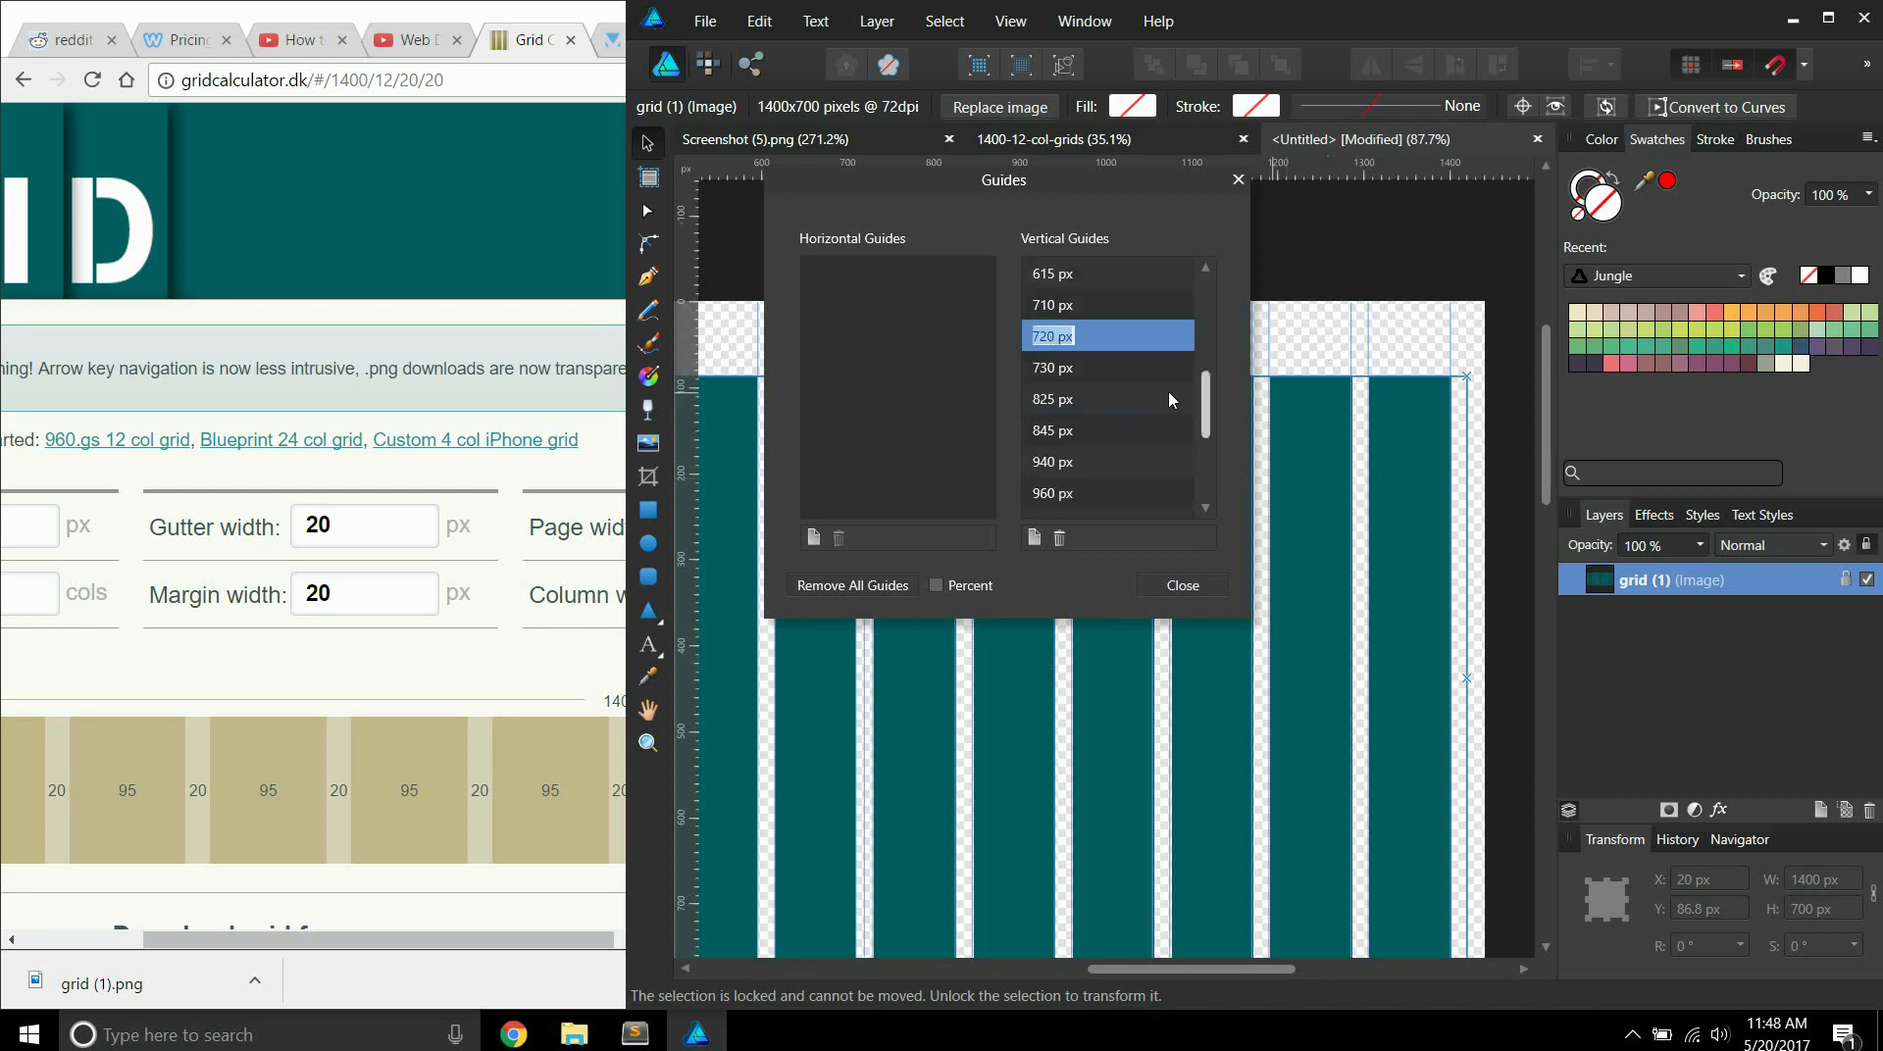
scroll(1083, 421, down, 3)
scroll(1083, 422, up, 3)
scroll(1198, 404, up, 1)
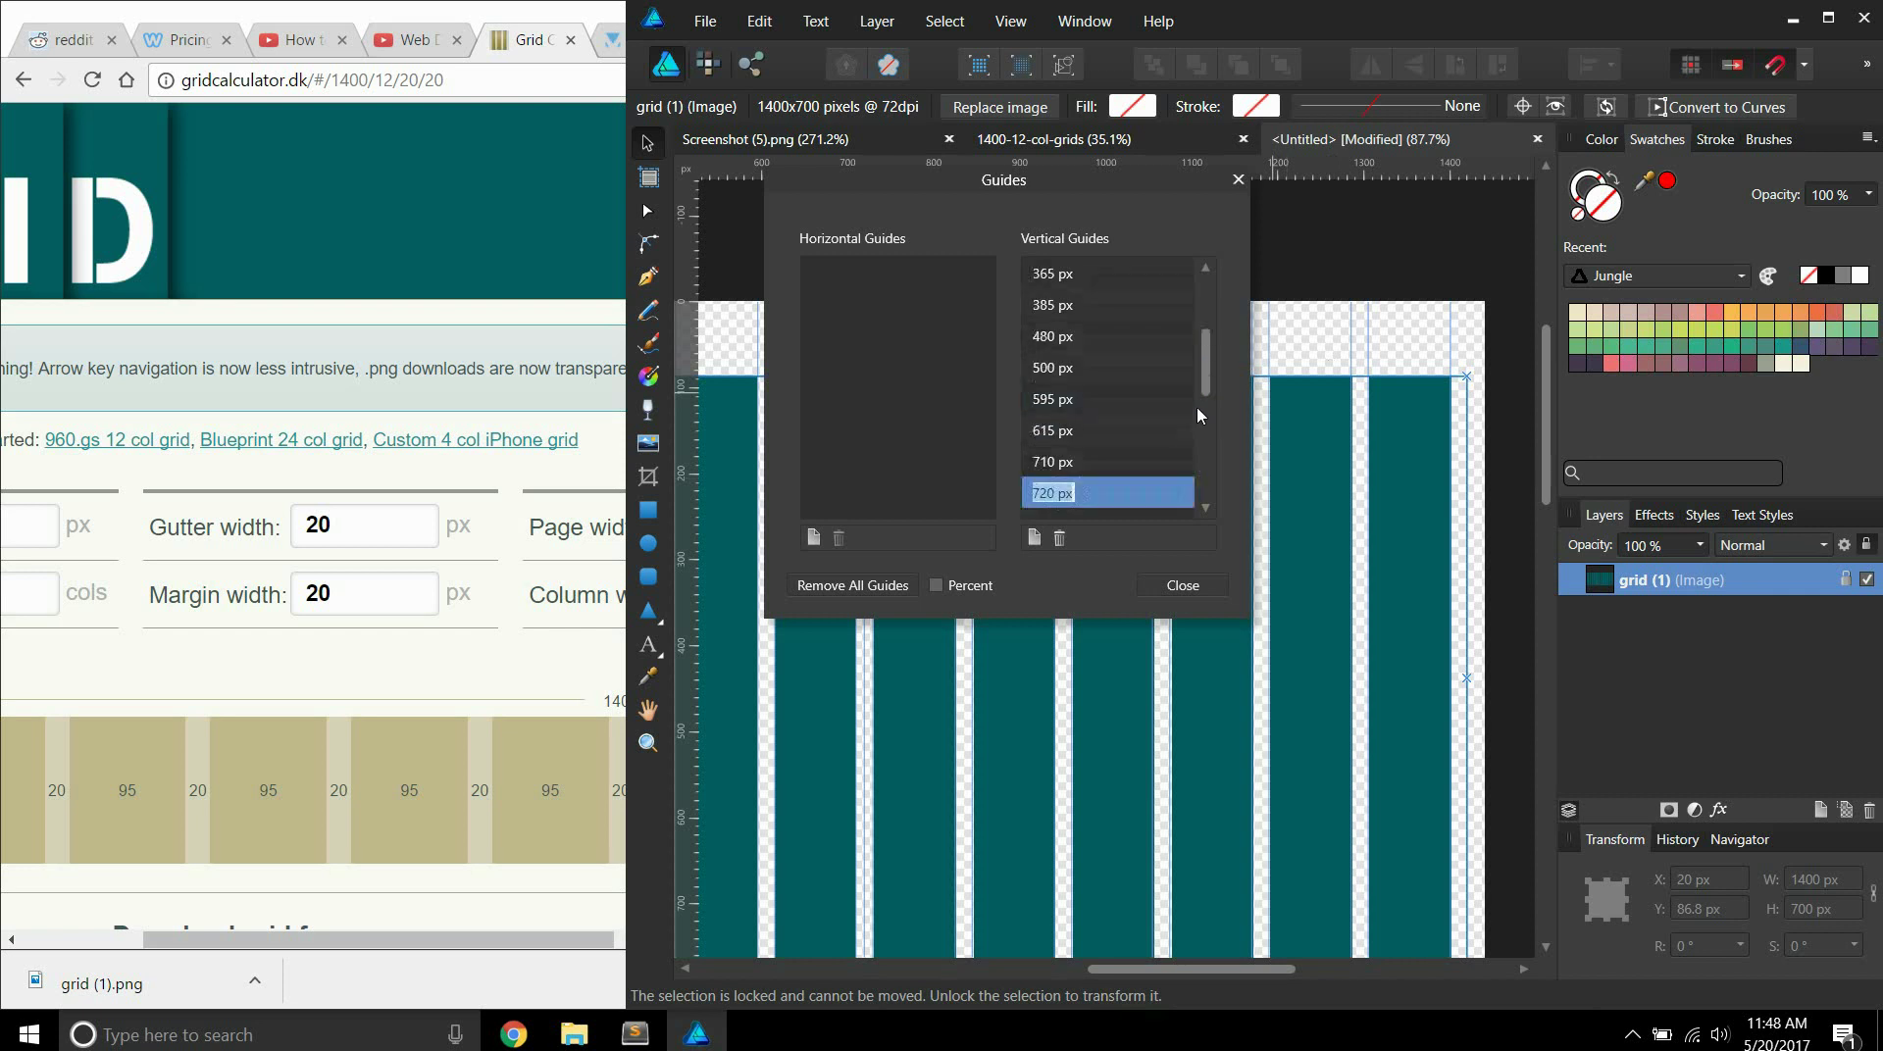
scroll(1199, 404, down, 1)
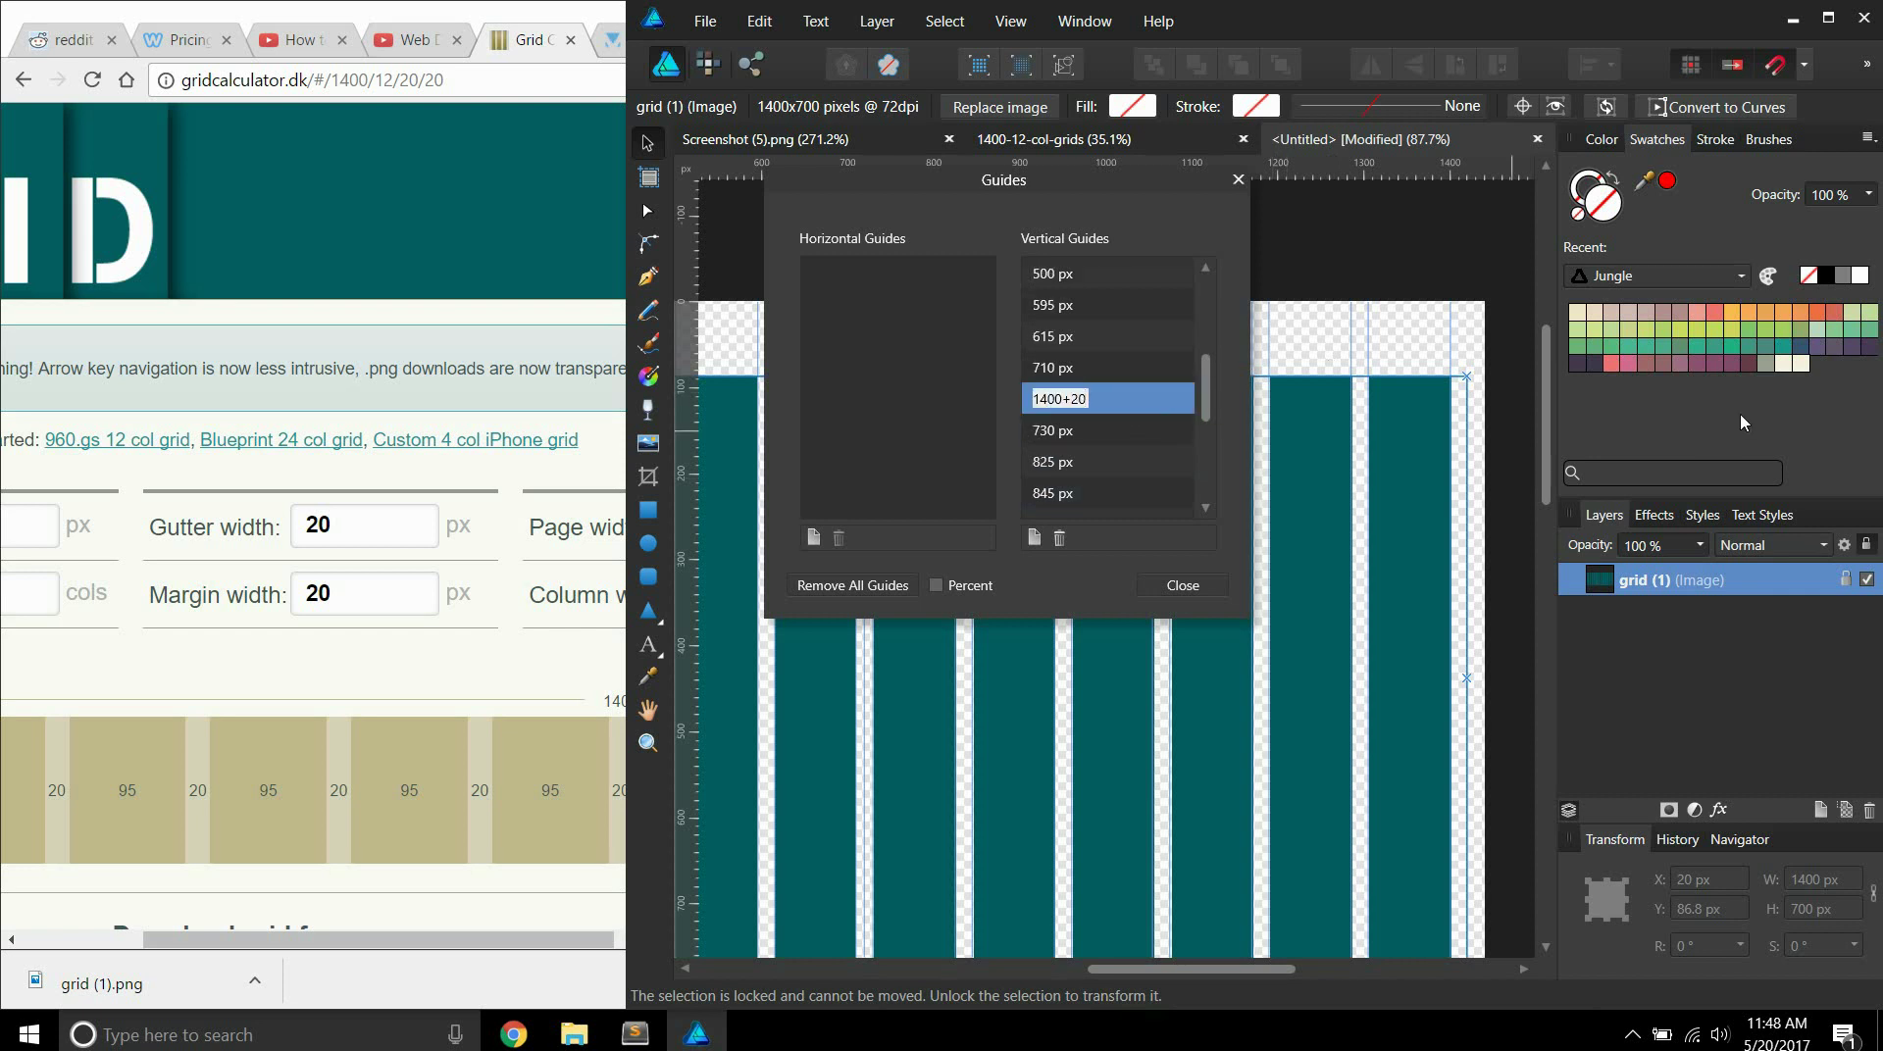
key(Return)
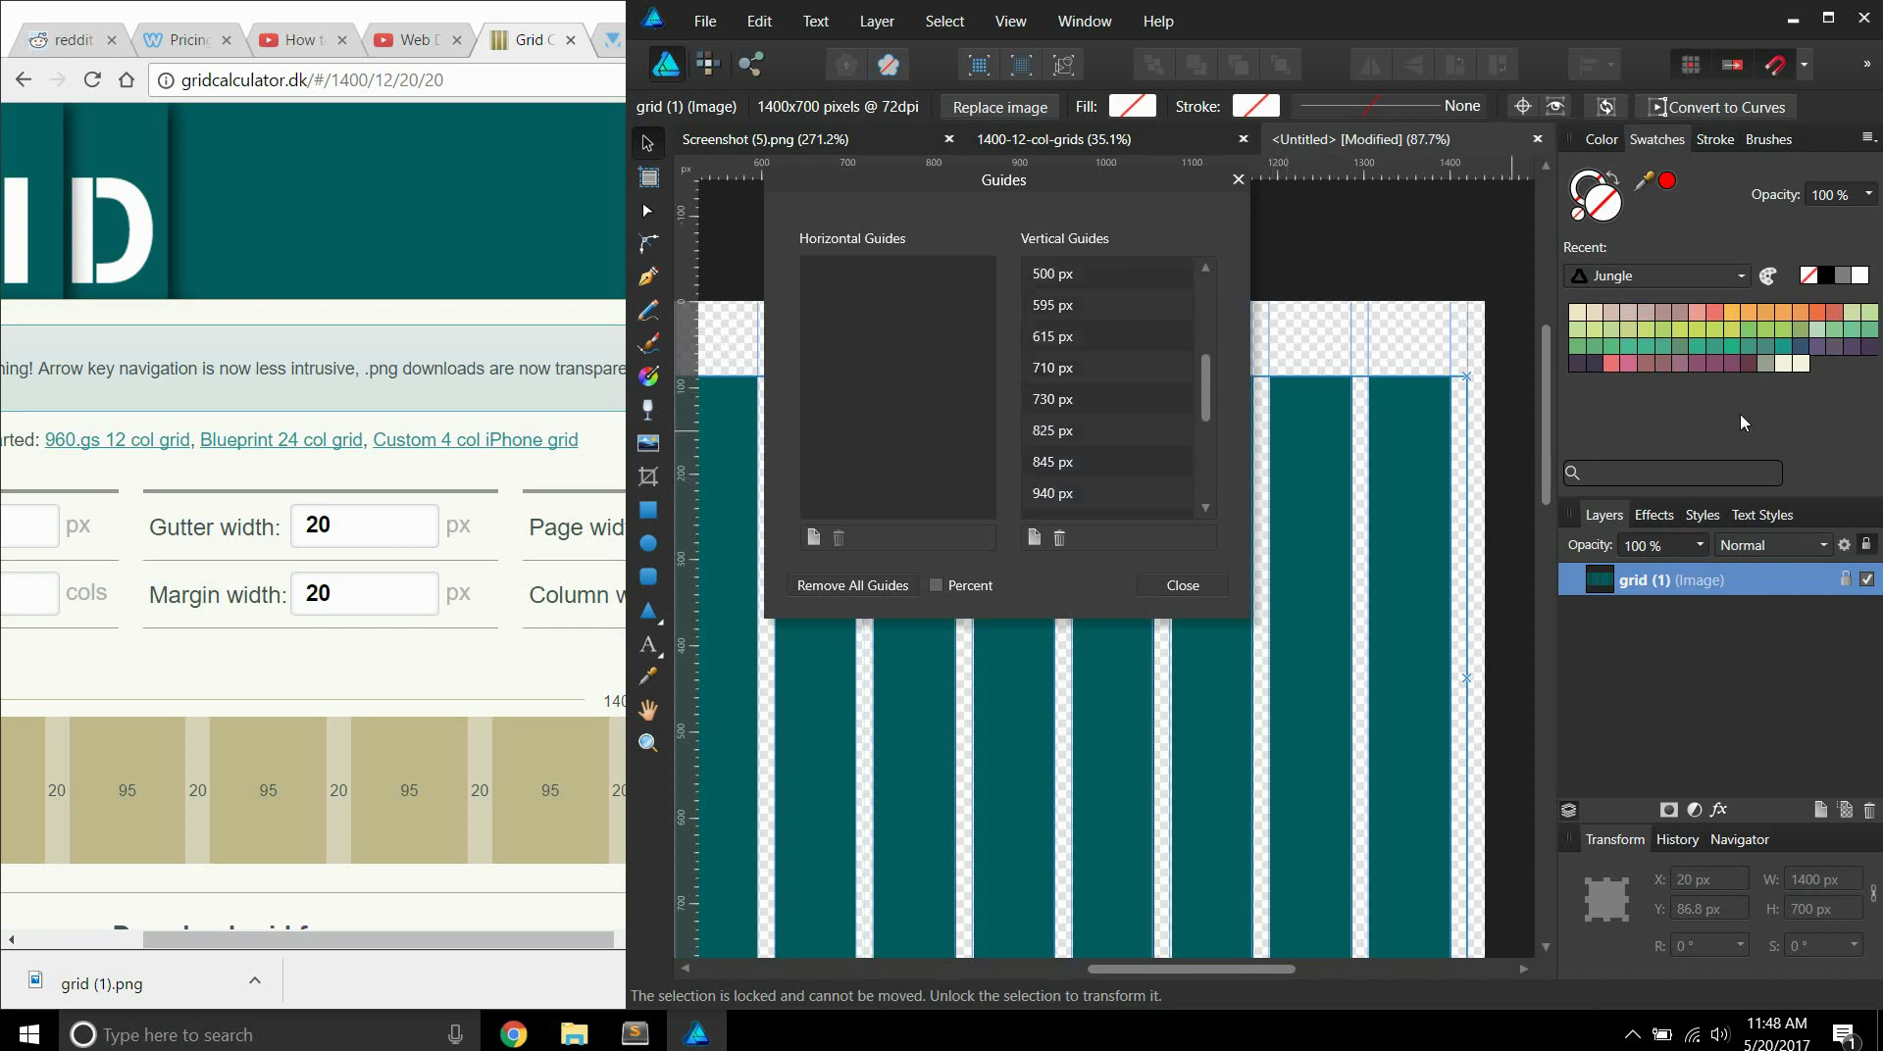
click(1172, 587)
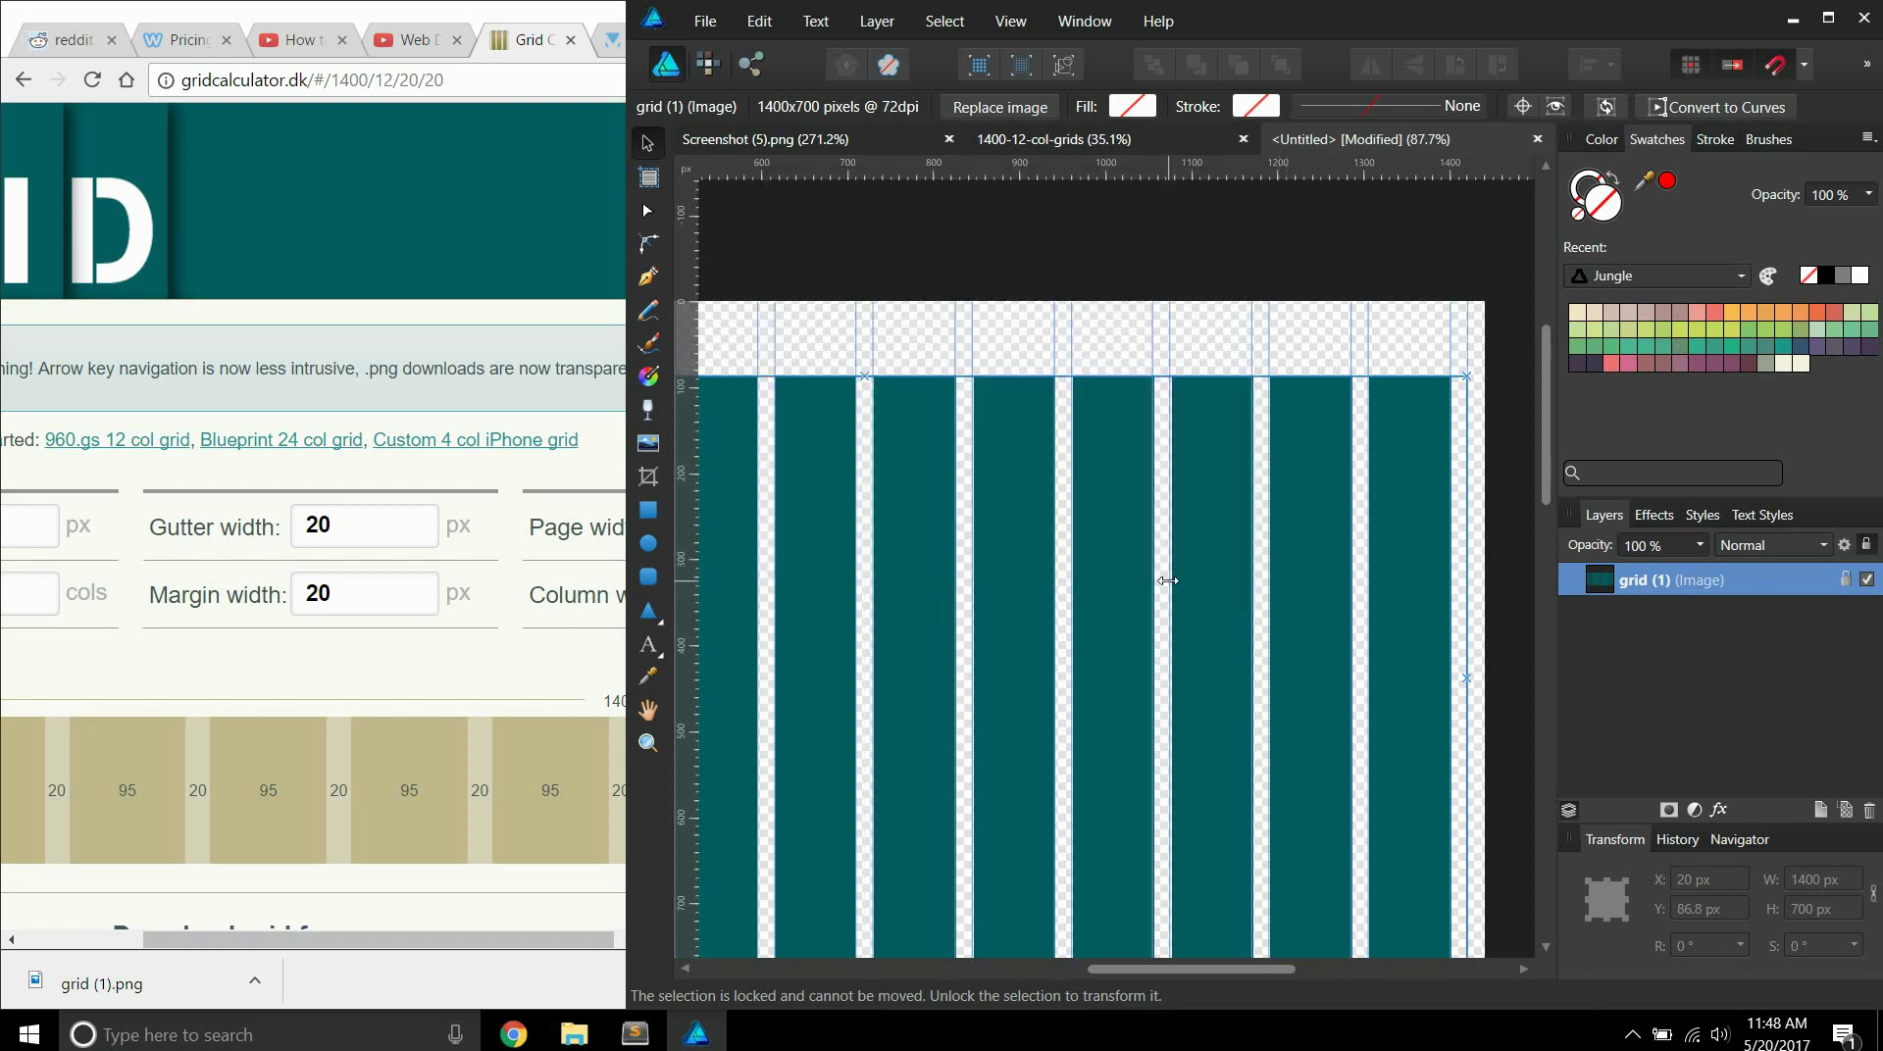
Maximize the design window and fit all twelve columns with their guides in view.
click(1828, 18)
scroll(974, 655, left, 6)
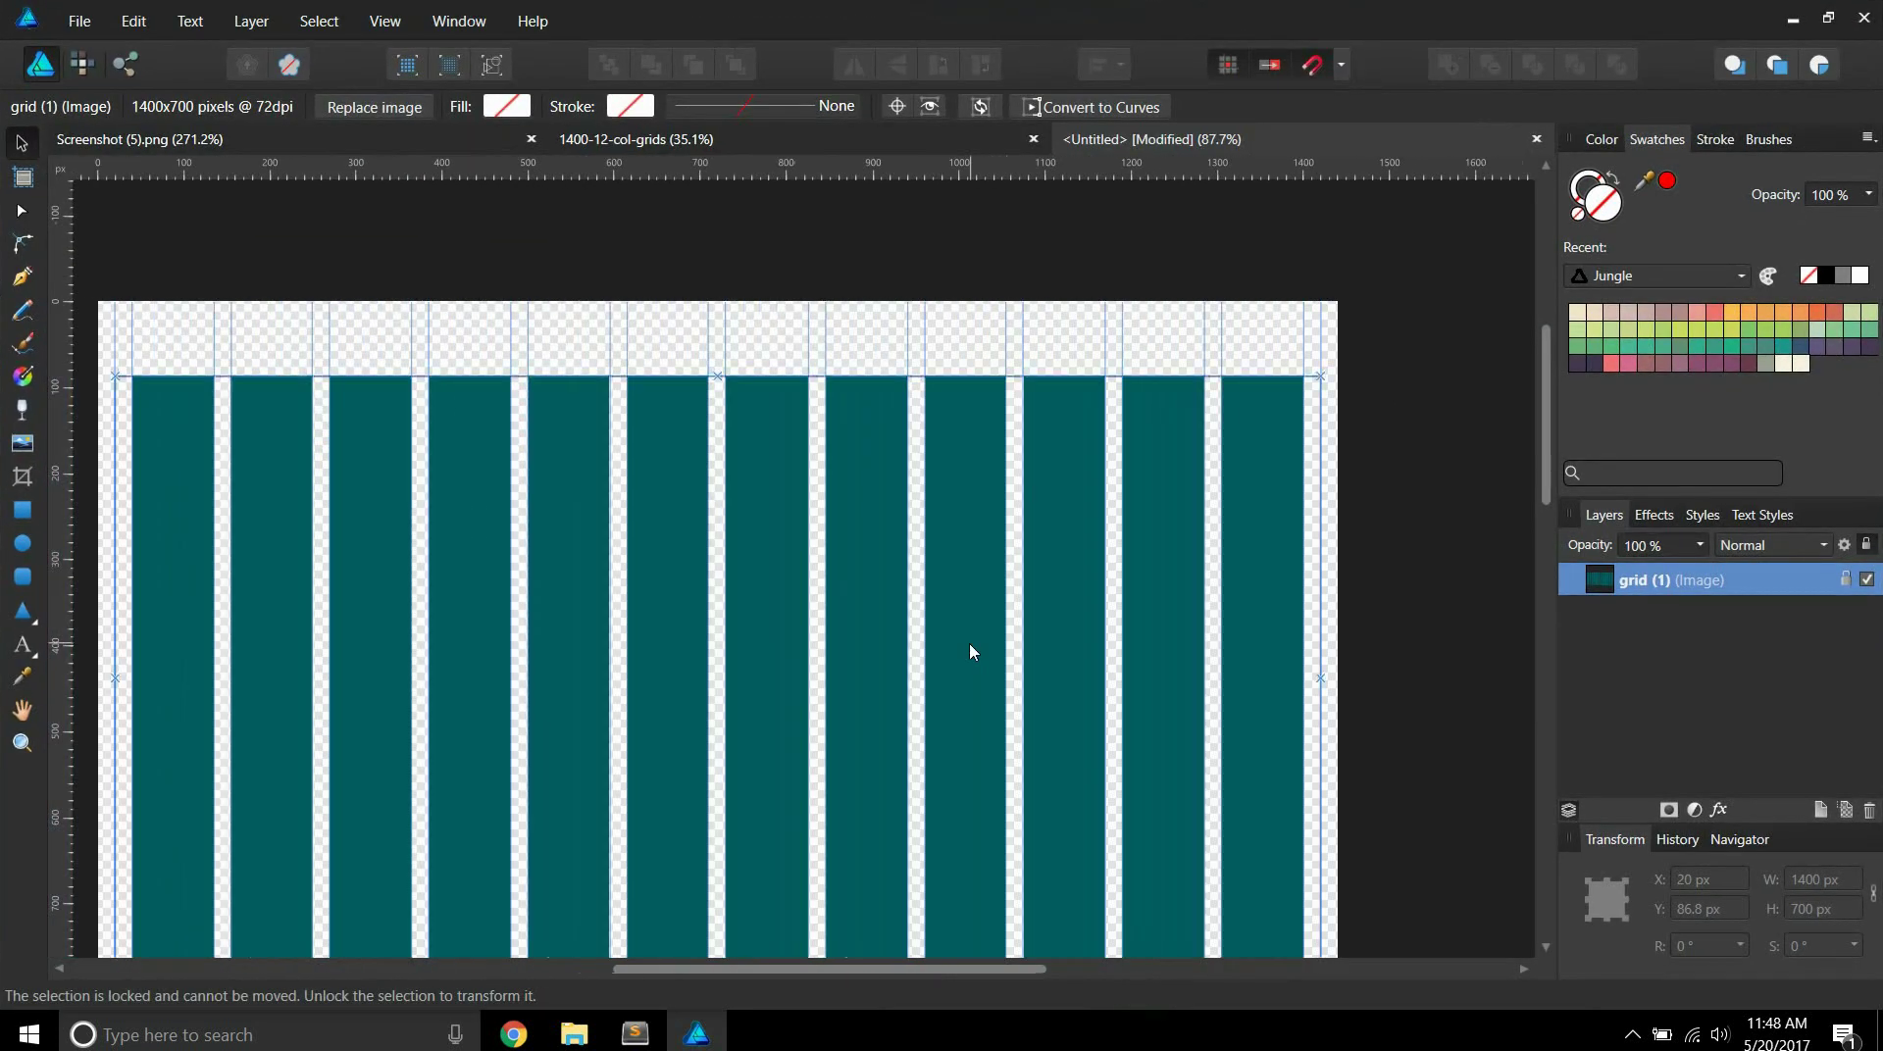
scroll(548, 515, down, 3)
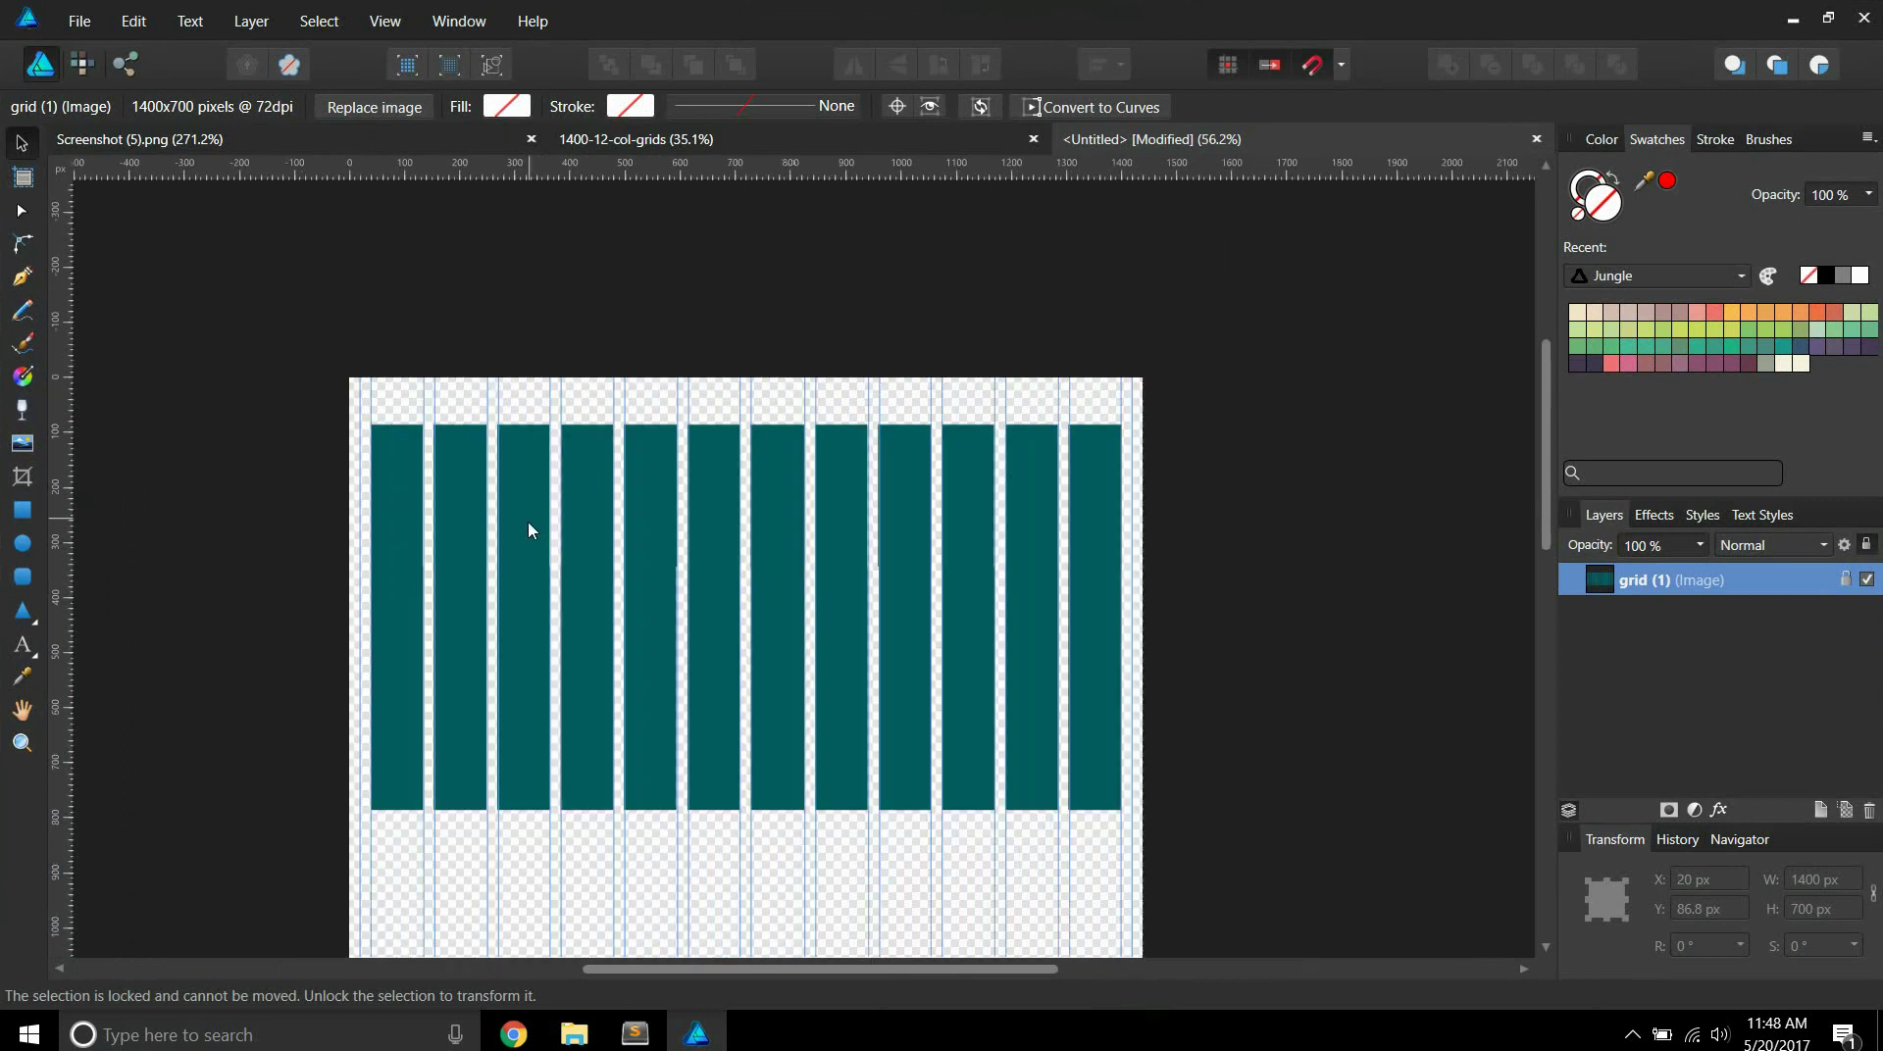
Switch to Chrome and look in the "Web Design - Create a grid and build a basic web page layout" video for how rectangles are drawn on the grid.
click(514, 1034)
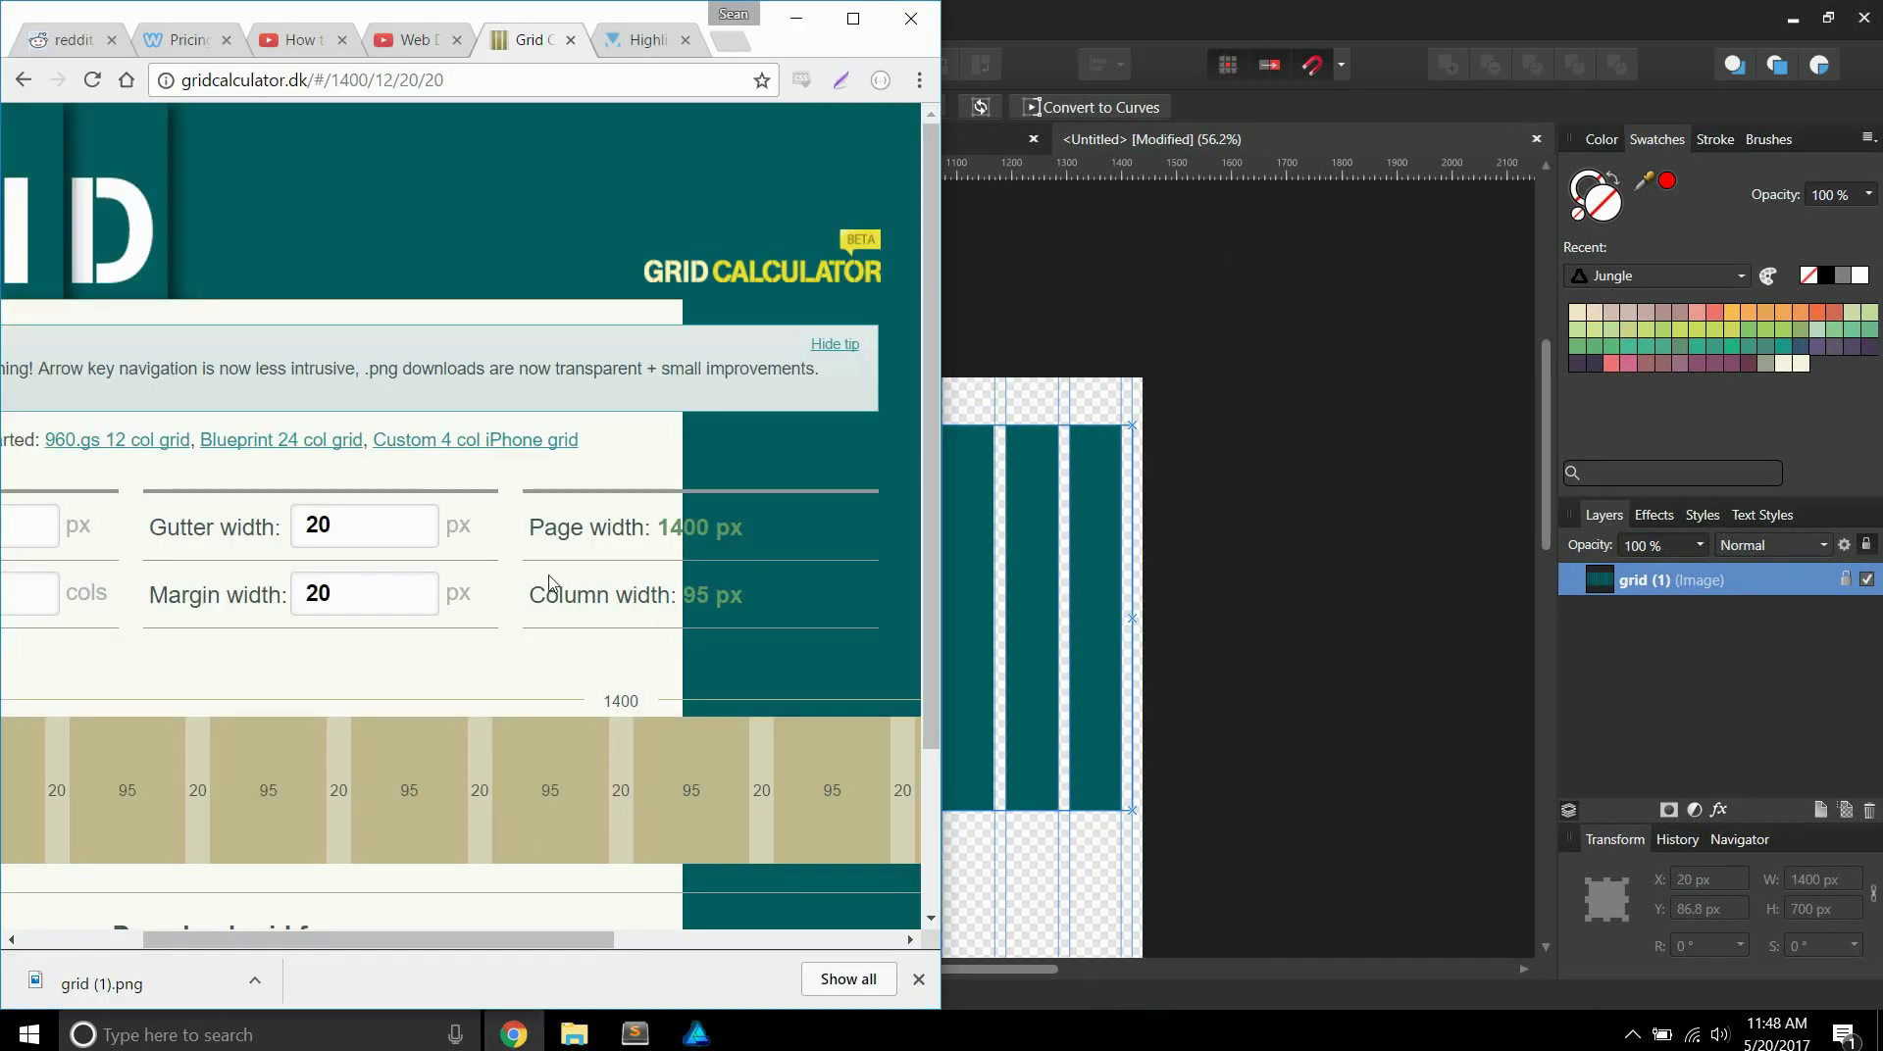
click(395, 37)
click(304, 39)
click(860, 27)
click(833, 17)
scroll(478, 666, up, 5)
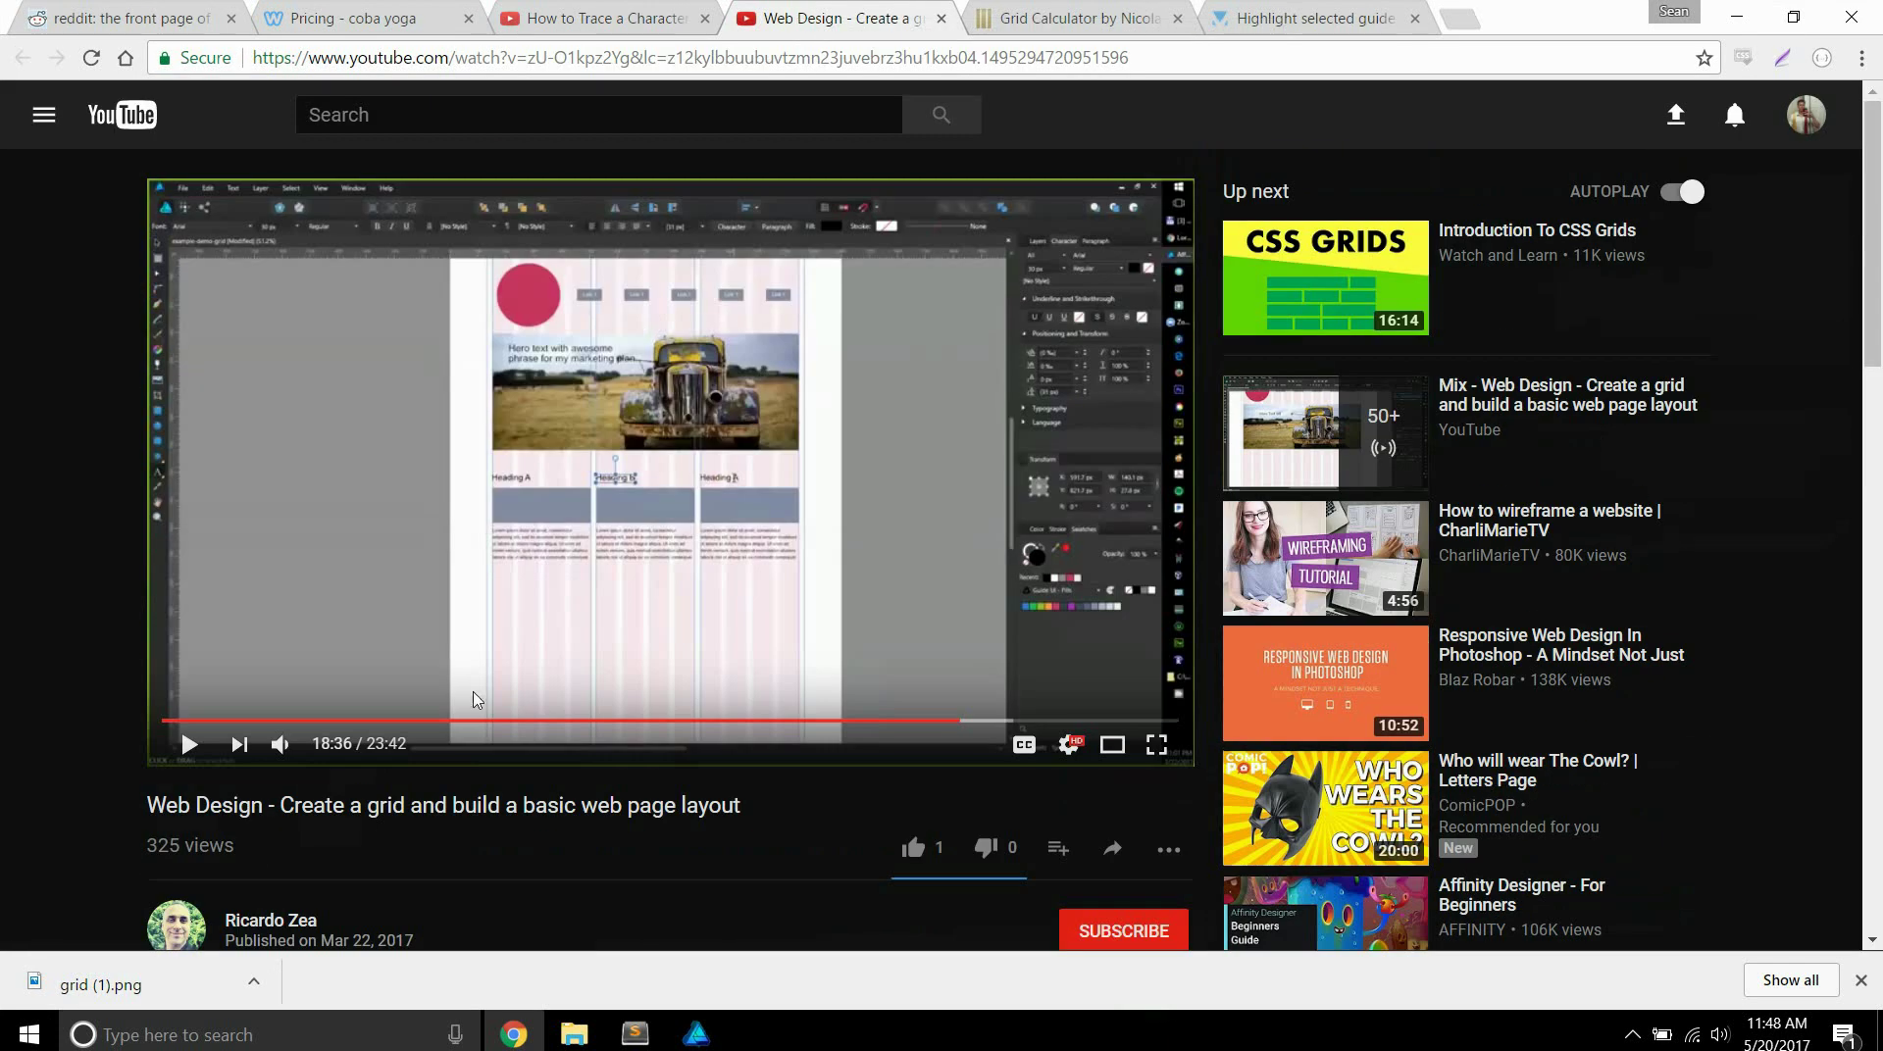
click(502, 721)
click(526, 646)
click(425, 487)
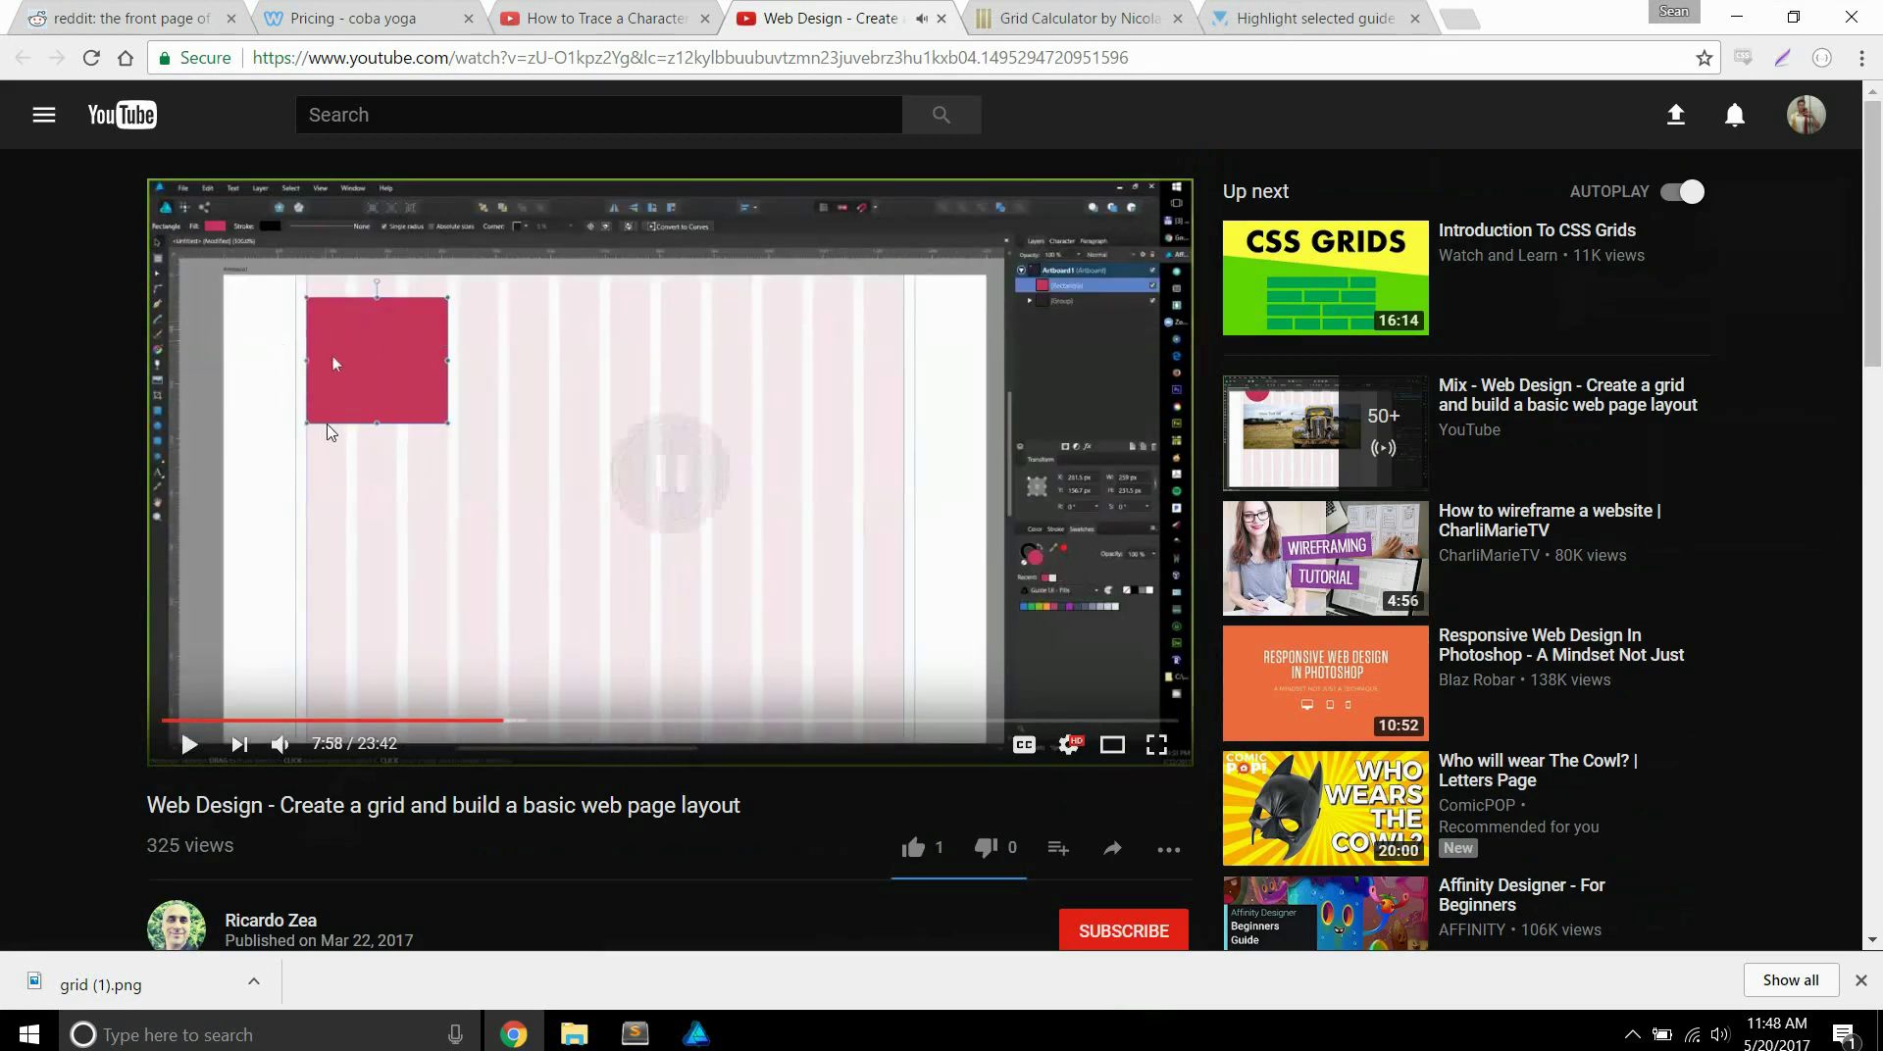
Back in Affinity Designer, add a new layer above the grid image and draw a 20 × 180 px rectangle in the gutter before the first column.
click(696, 1033)
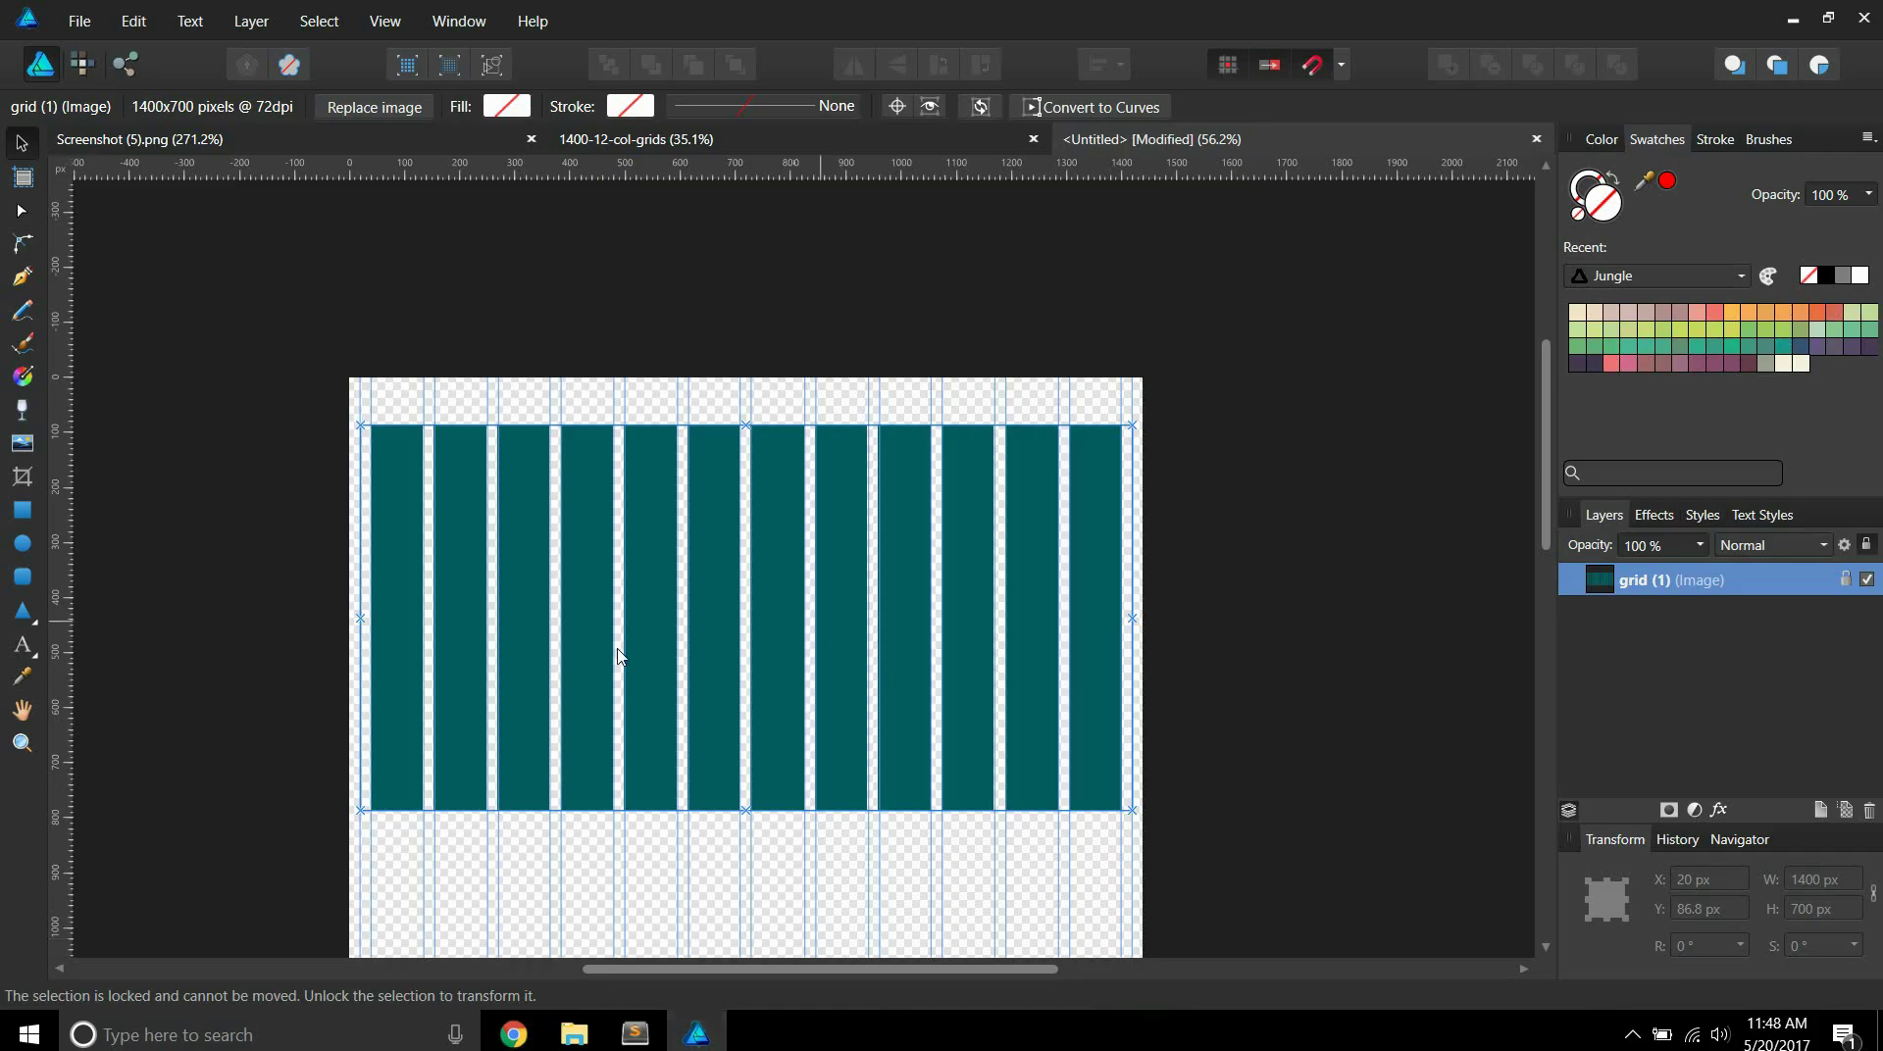
scroll(391, 613, up, 3)
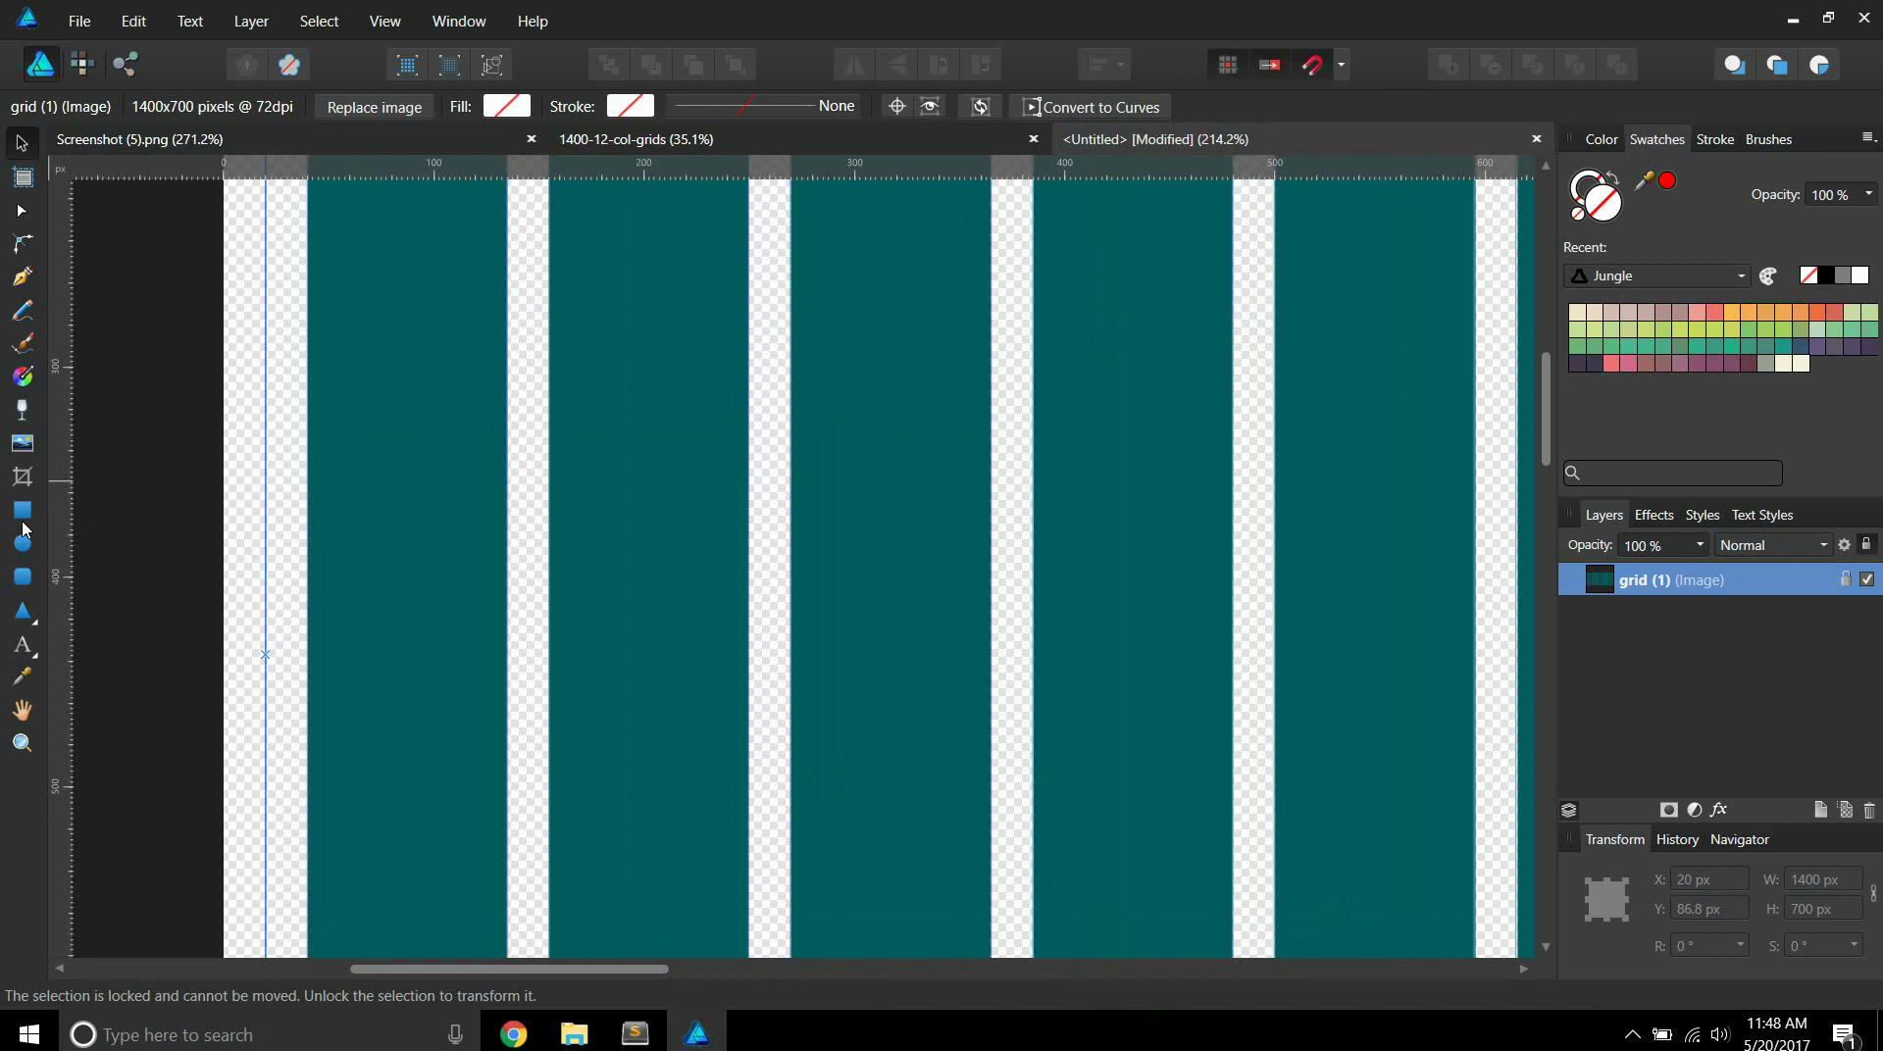
click(22, 511)
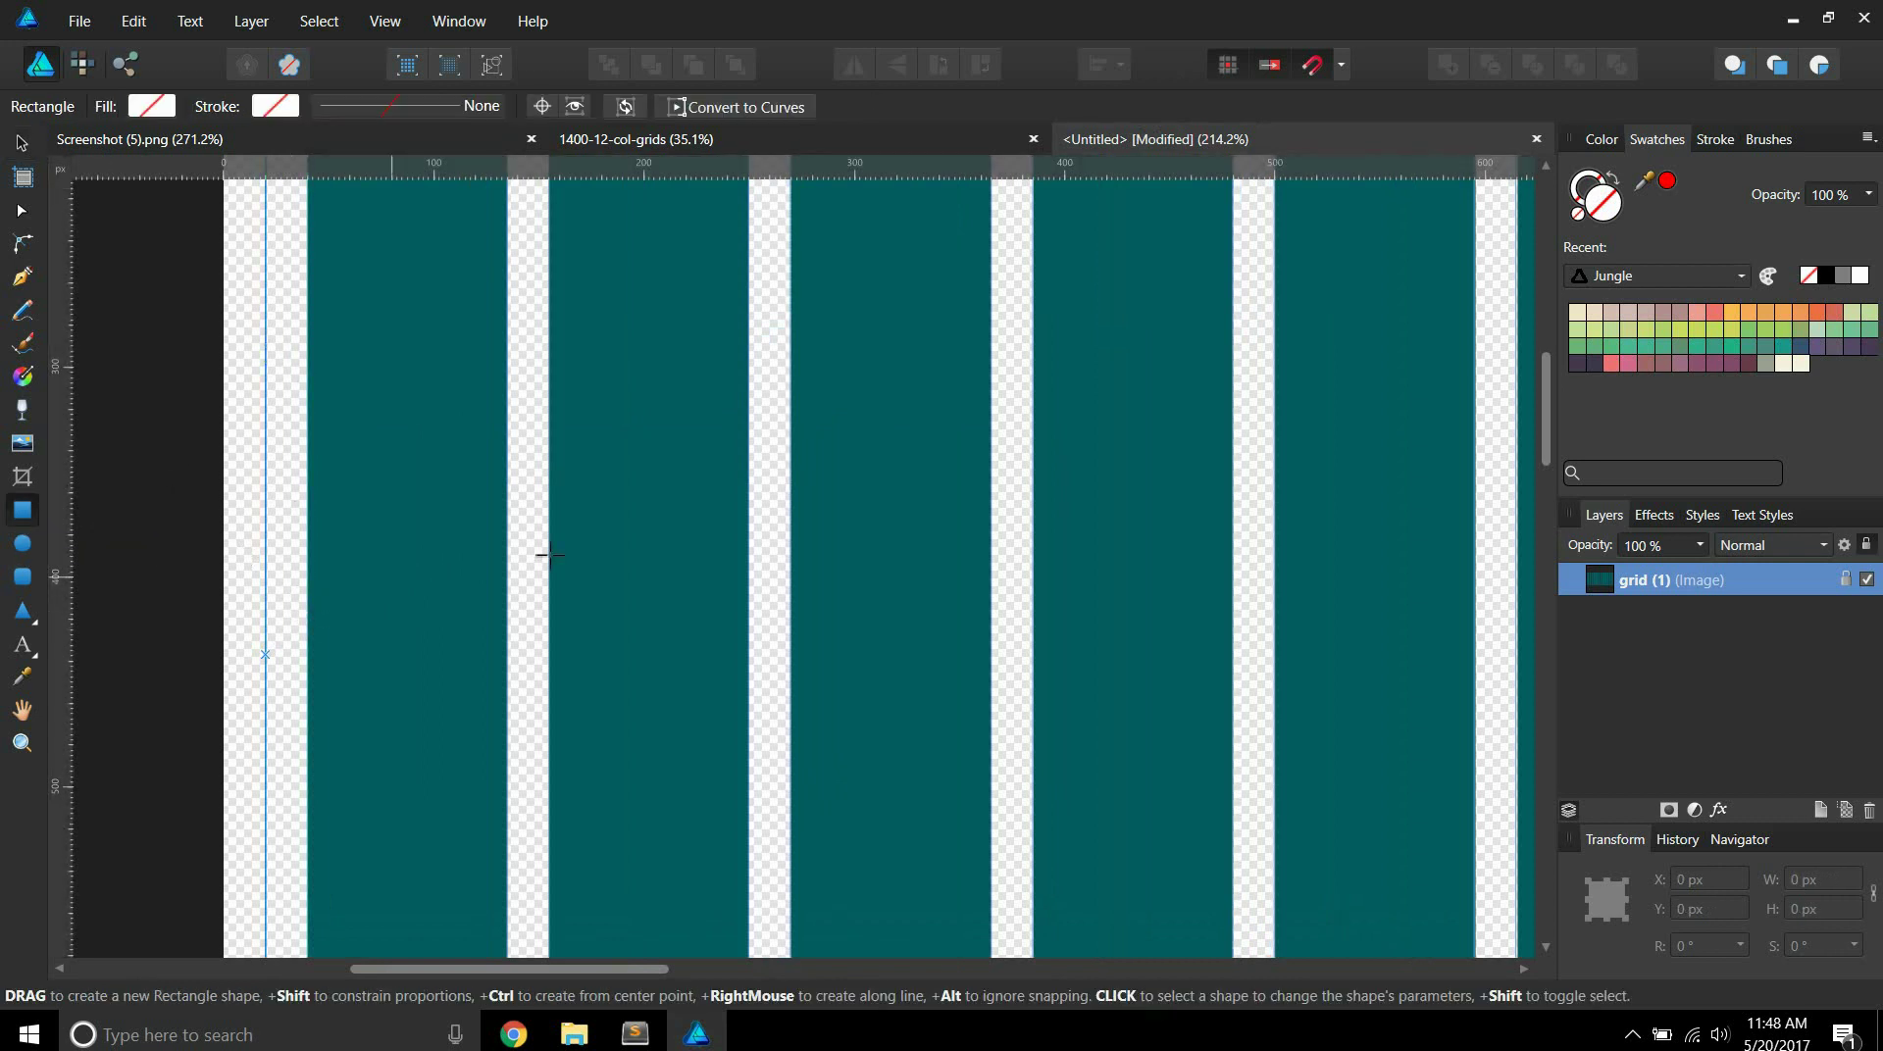
click(1821, 810)
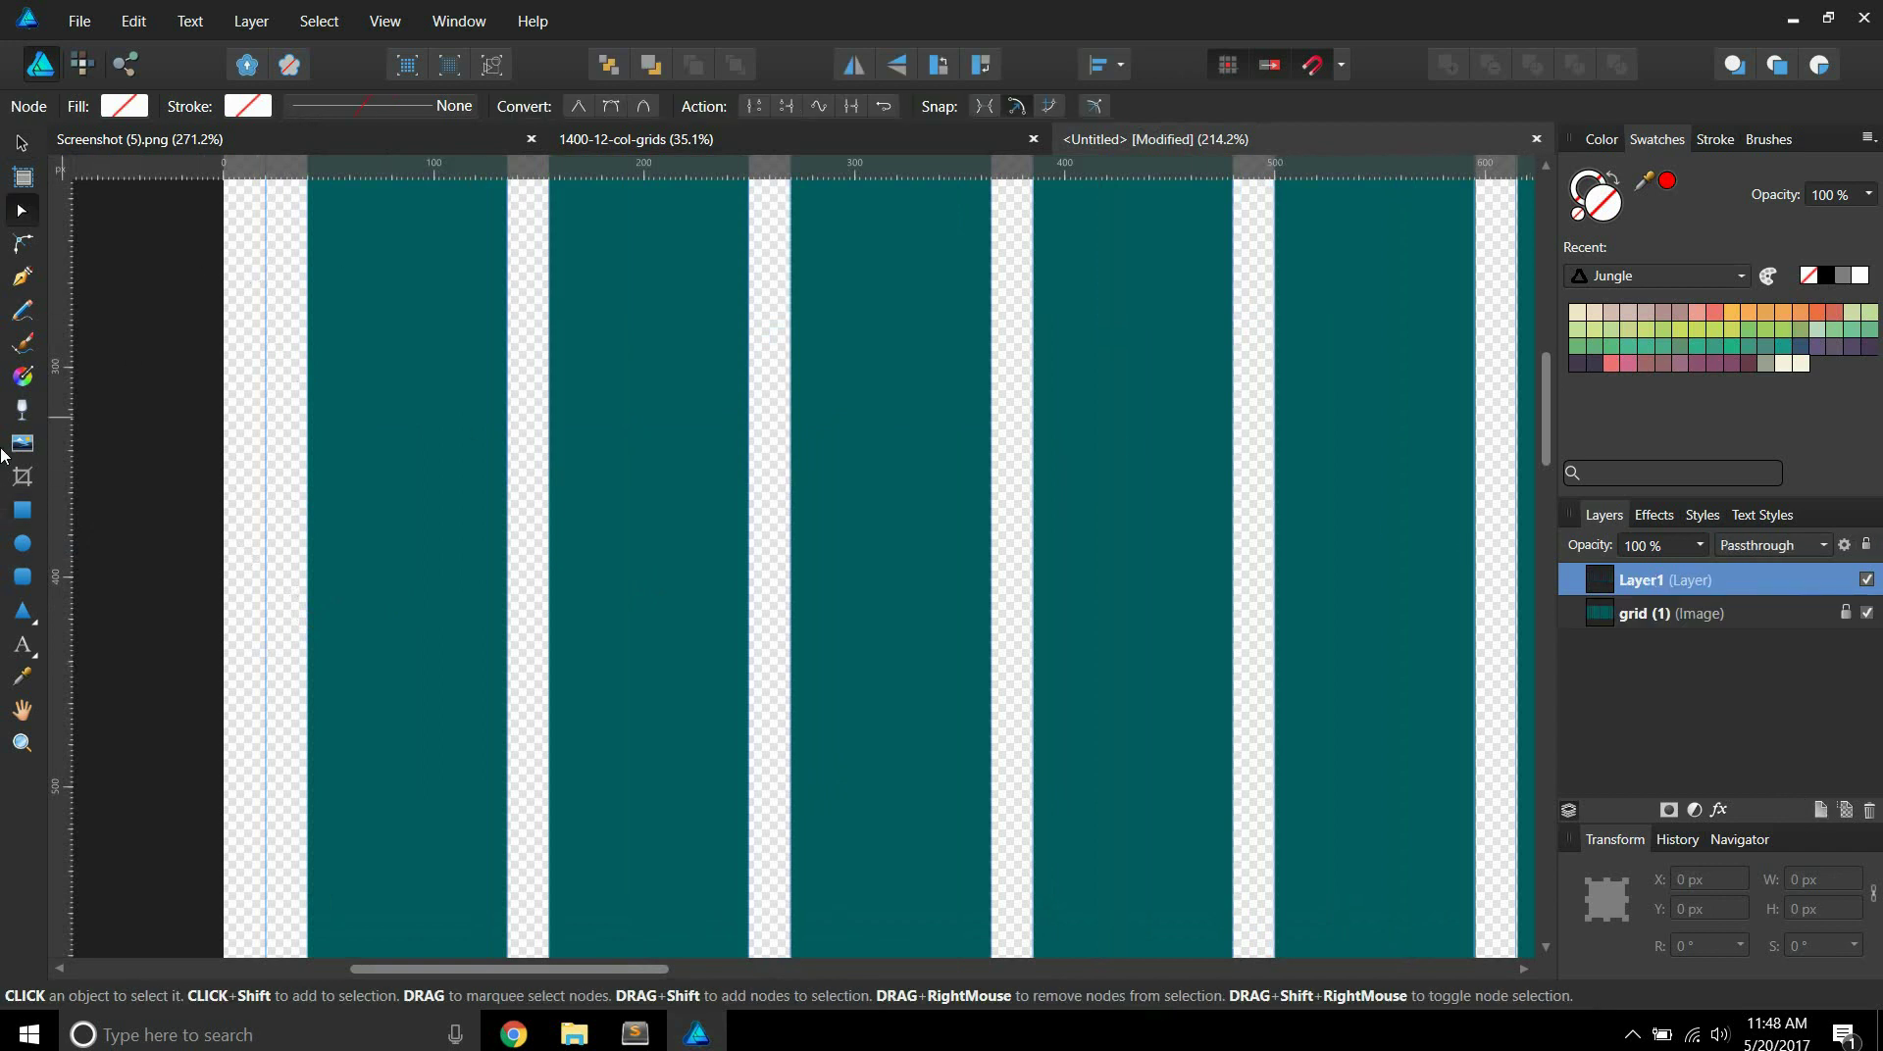
click(24, 511)
drag(266, 346, 308, 725)
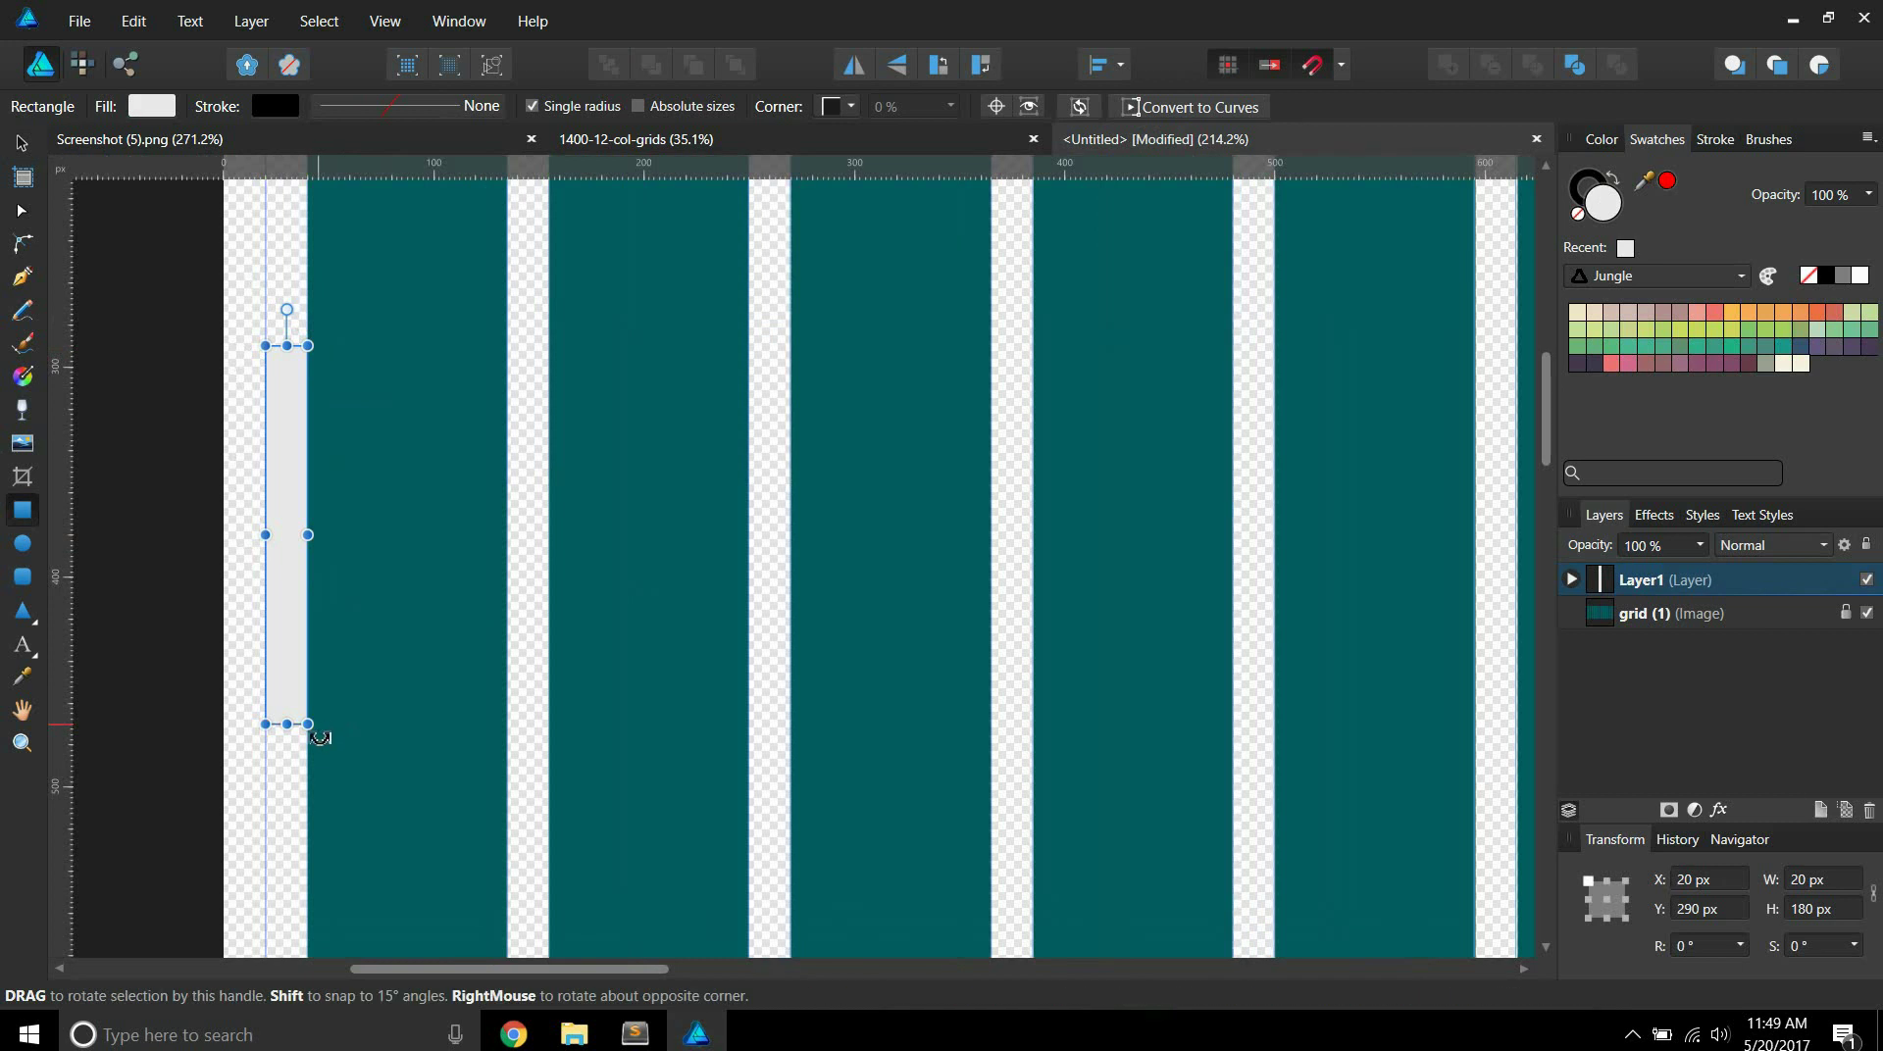
Draw an adjoining 95 × 180 px rectangle across the first column and fill it with coral from the Jungle palette.
drag(308, 757, 507, 346)
drag(411, 756, 408, 724)
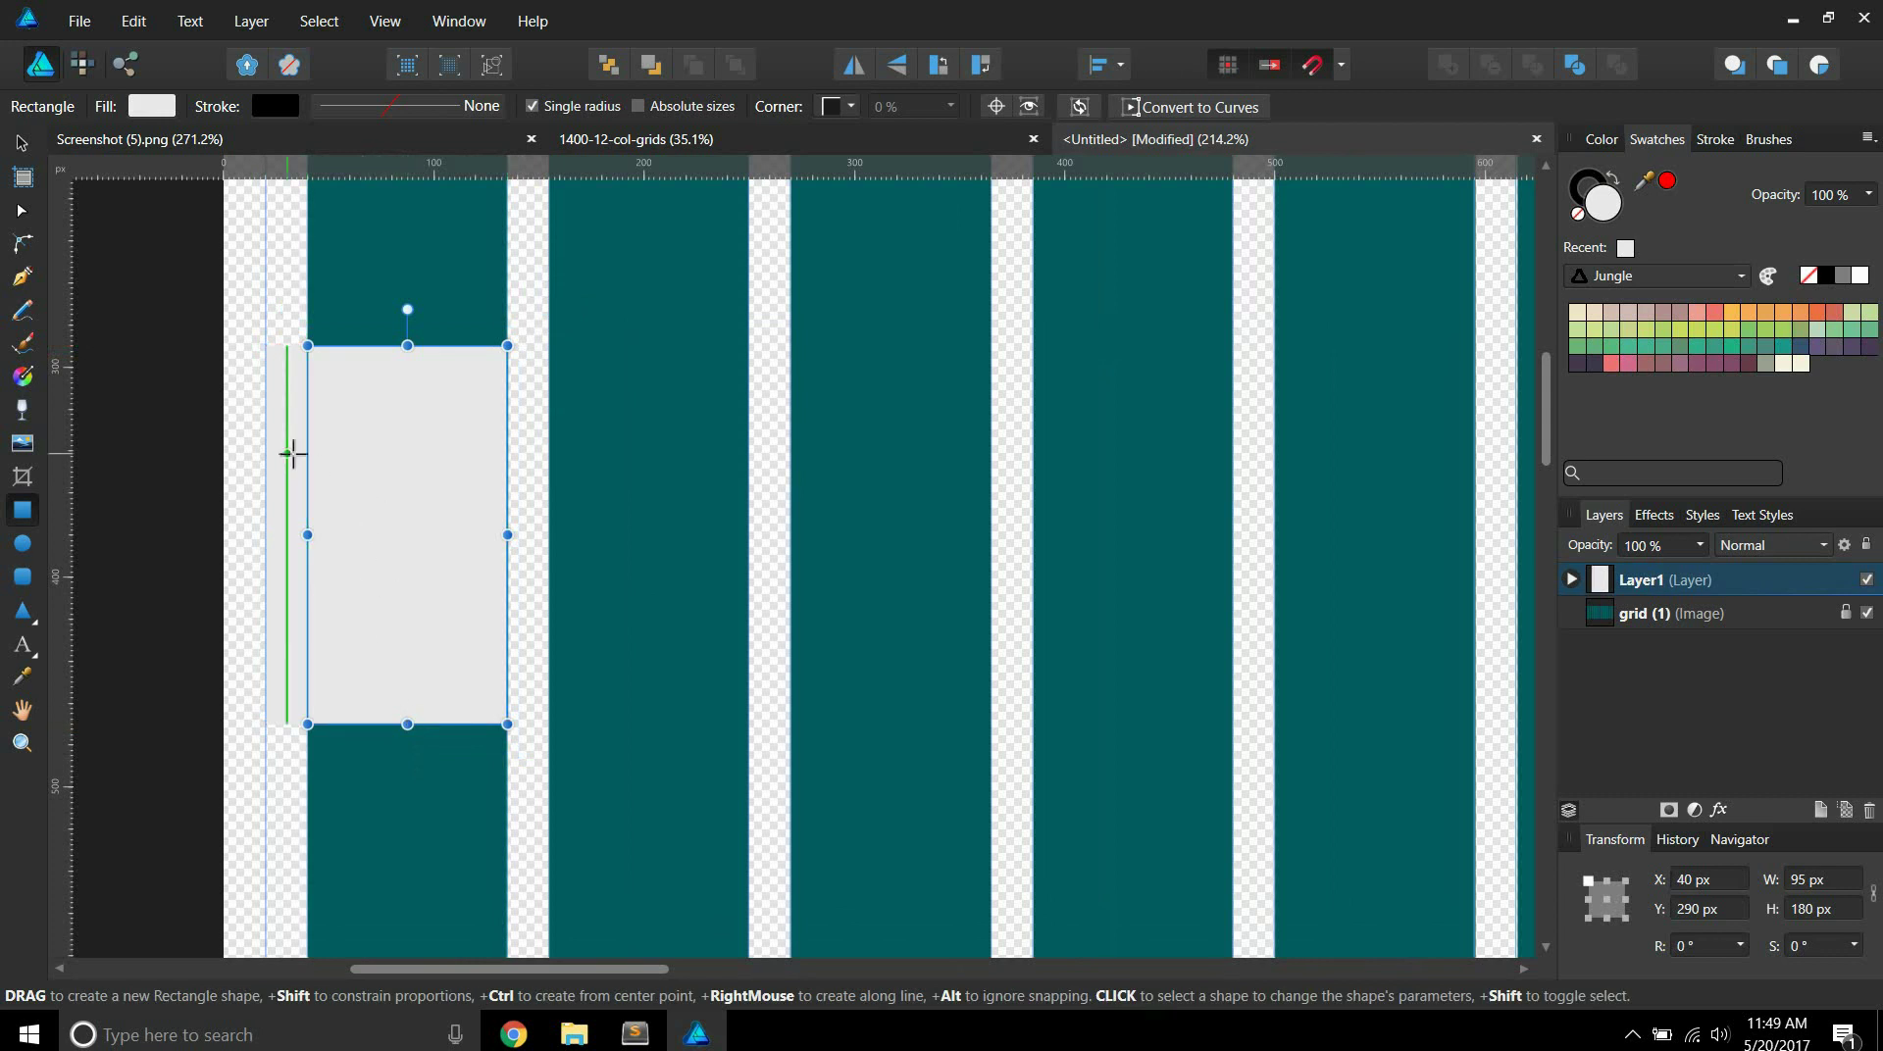
click(18, 145)
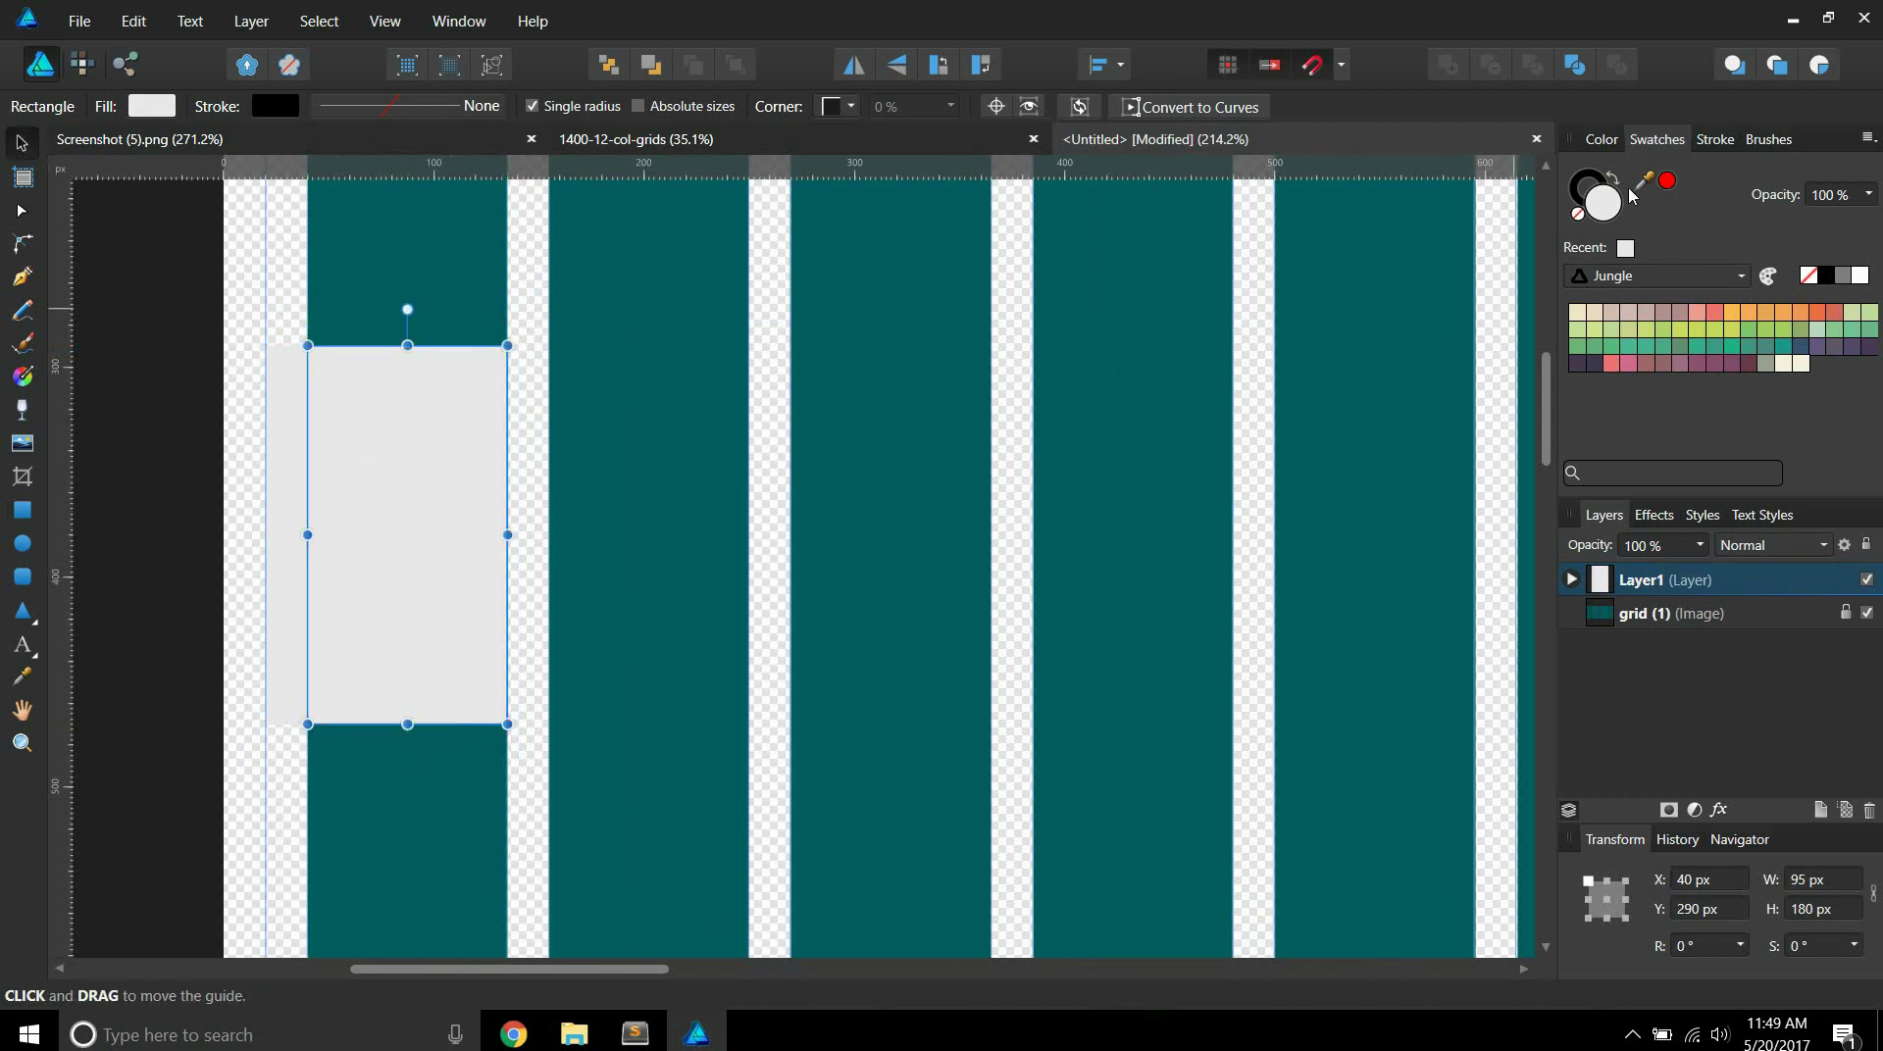
click(1714, 313)
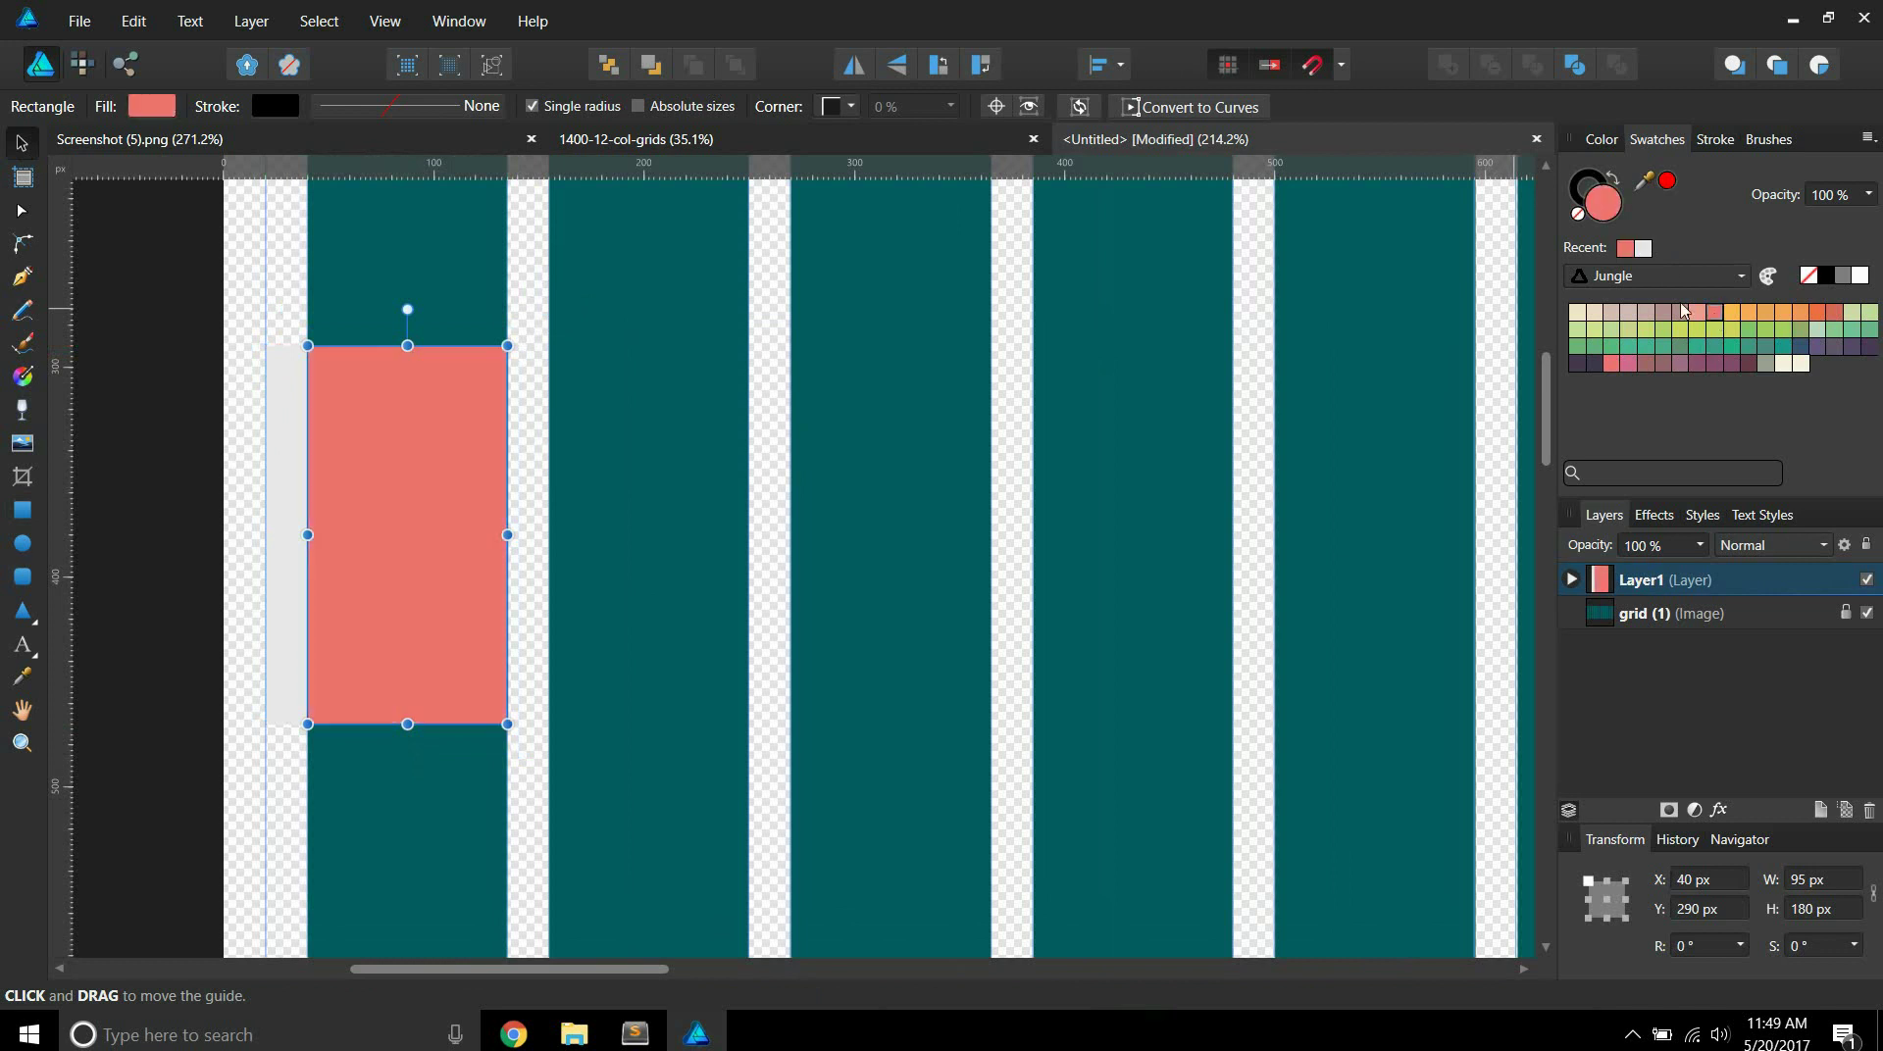
Duplicate the gutter and column rectangles together onto the second gutter and column.
click(293, 441)
click(410, 469)
shift+click(294, 443)
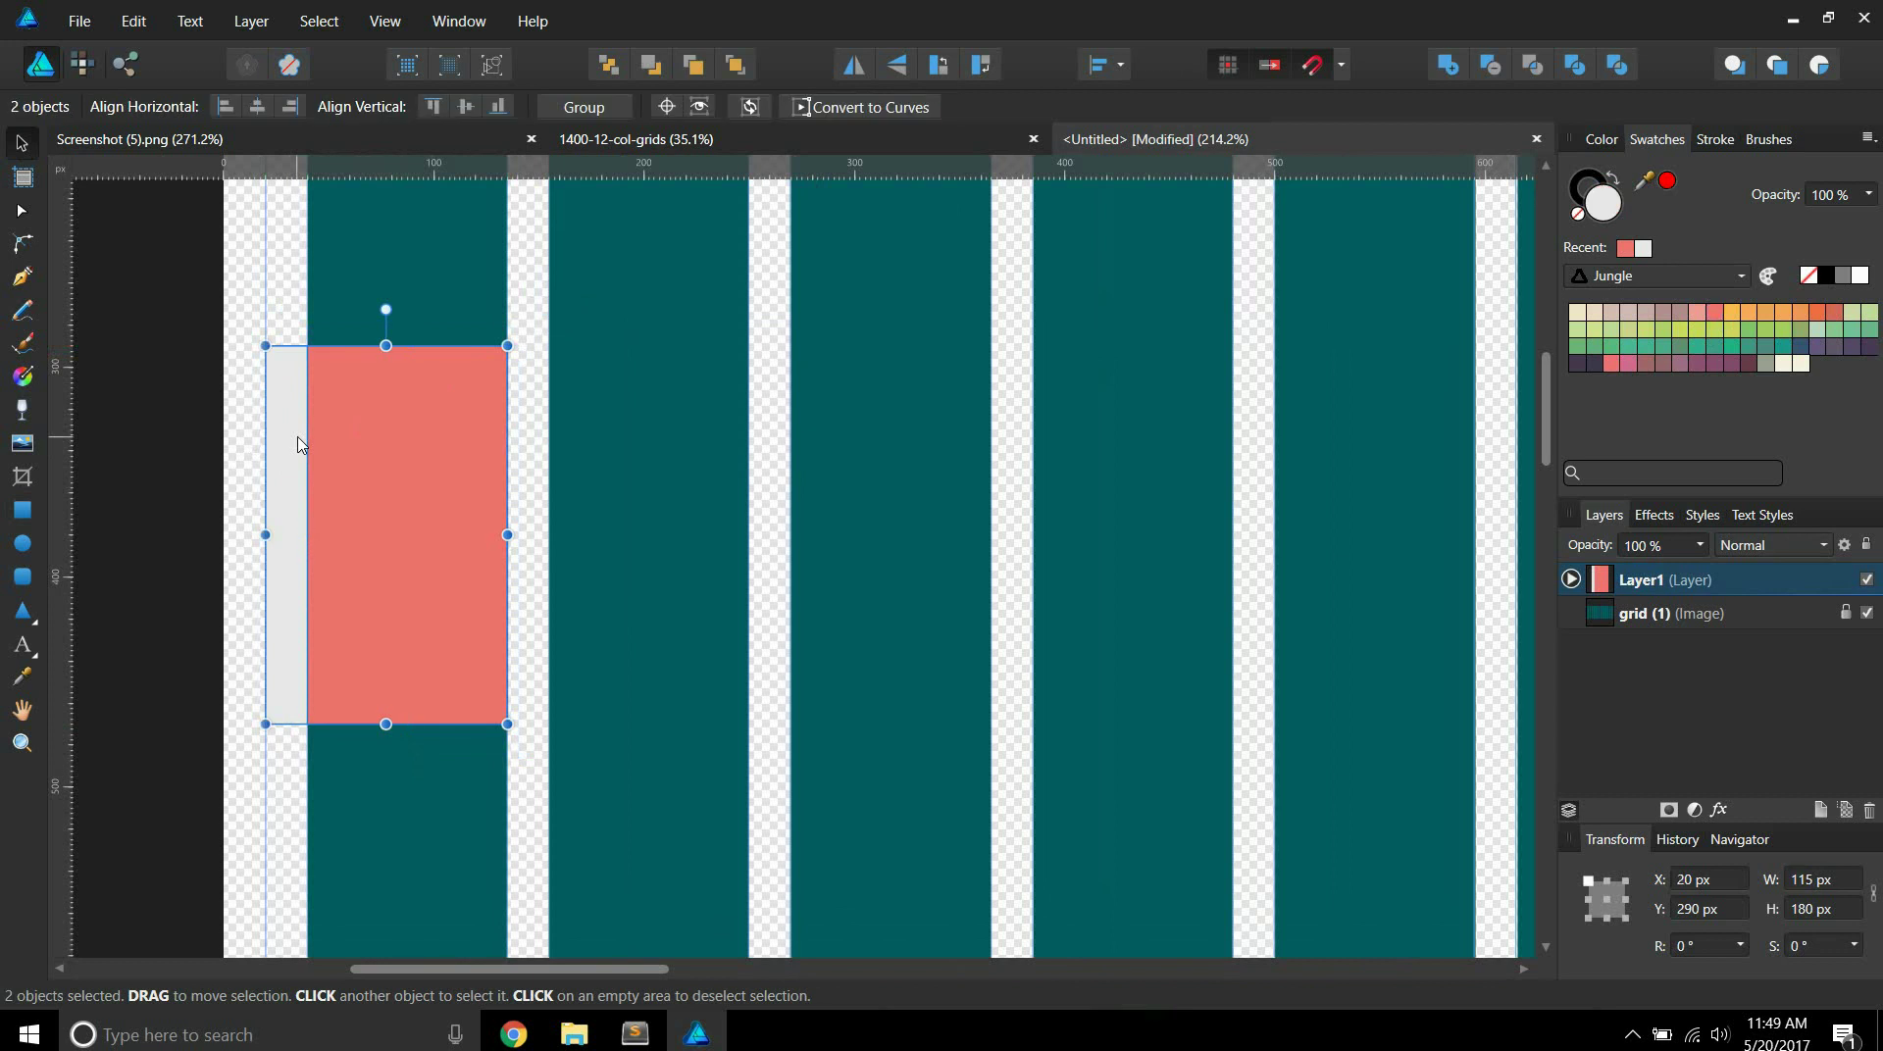
drag(366, 438, 576, 460)
Try to duplicate the rectangles of the first two columns onto the third and fourth columns, and undo the copy.
click(468, 472)
shift+click(294, 467)
shift+click(397, 460)
shift+click(511, 447)
shift+click(610, 452)
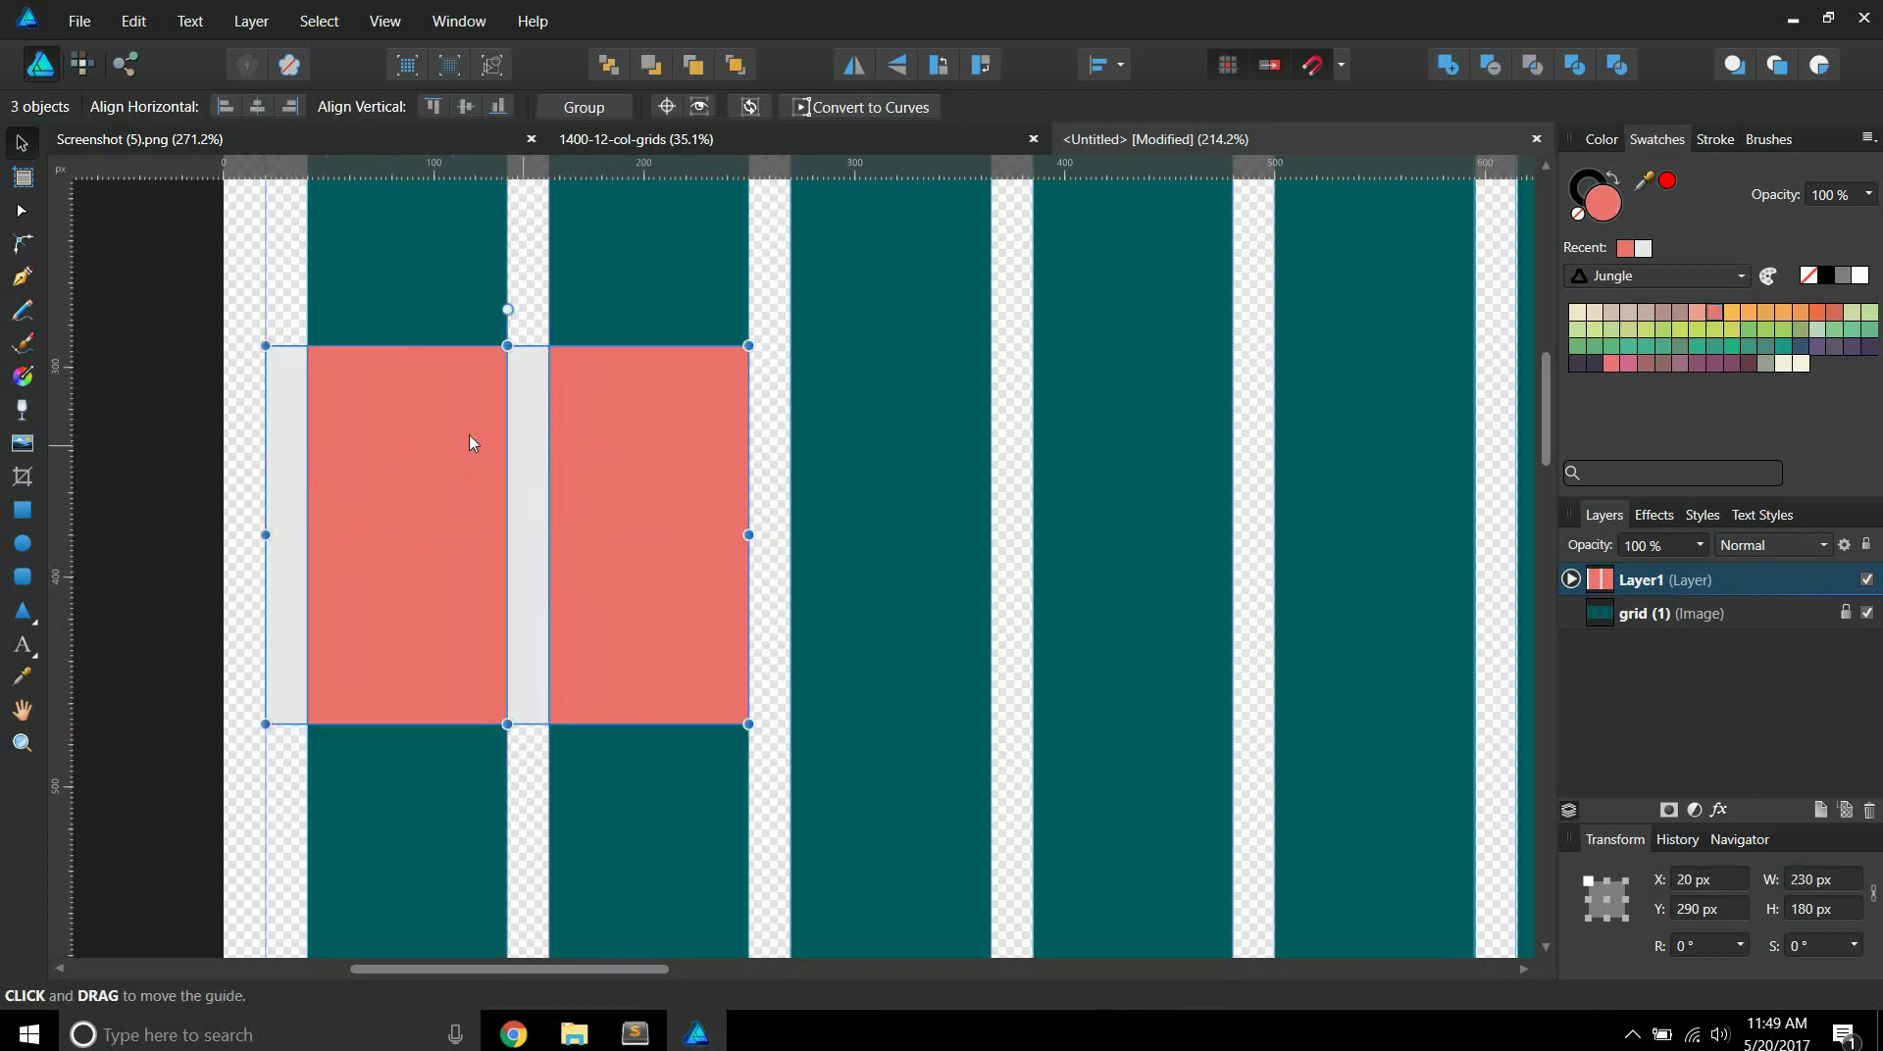
drag(353, 432, 833, 431)
scroll(686, 436, right, 5)
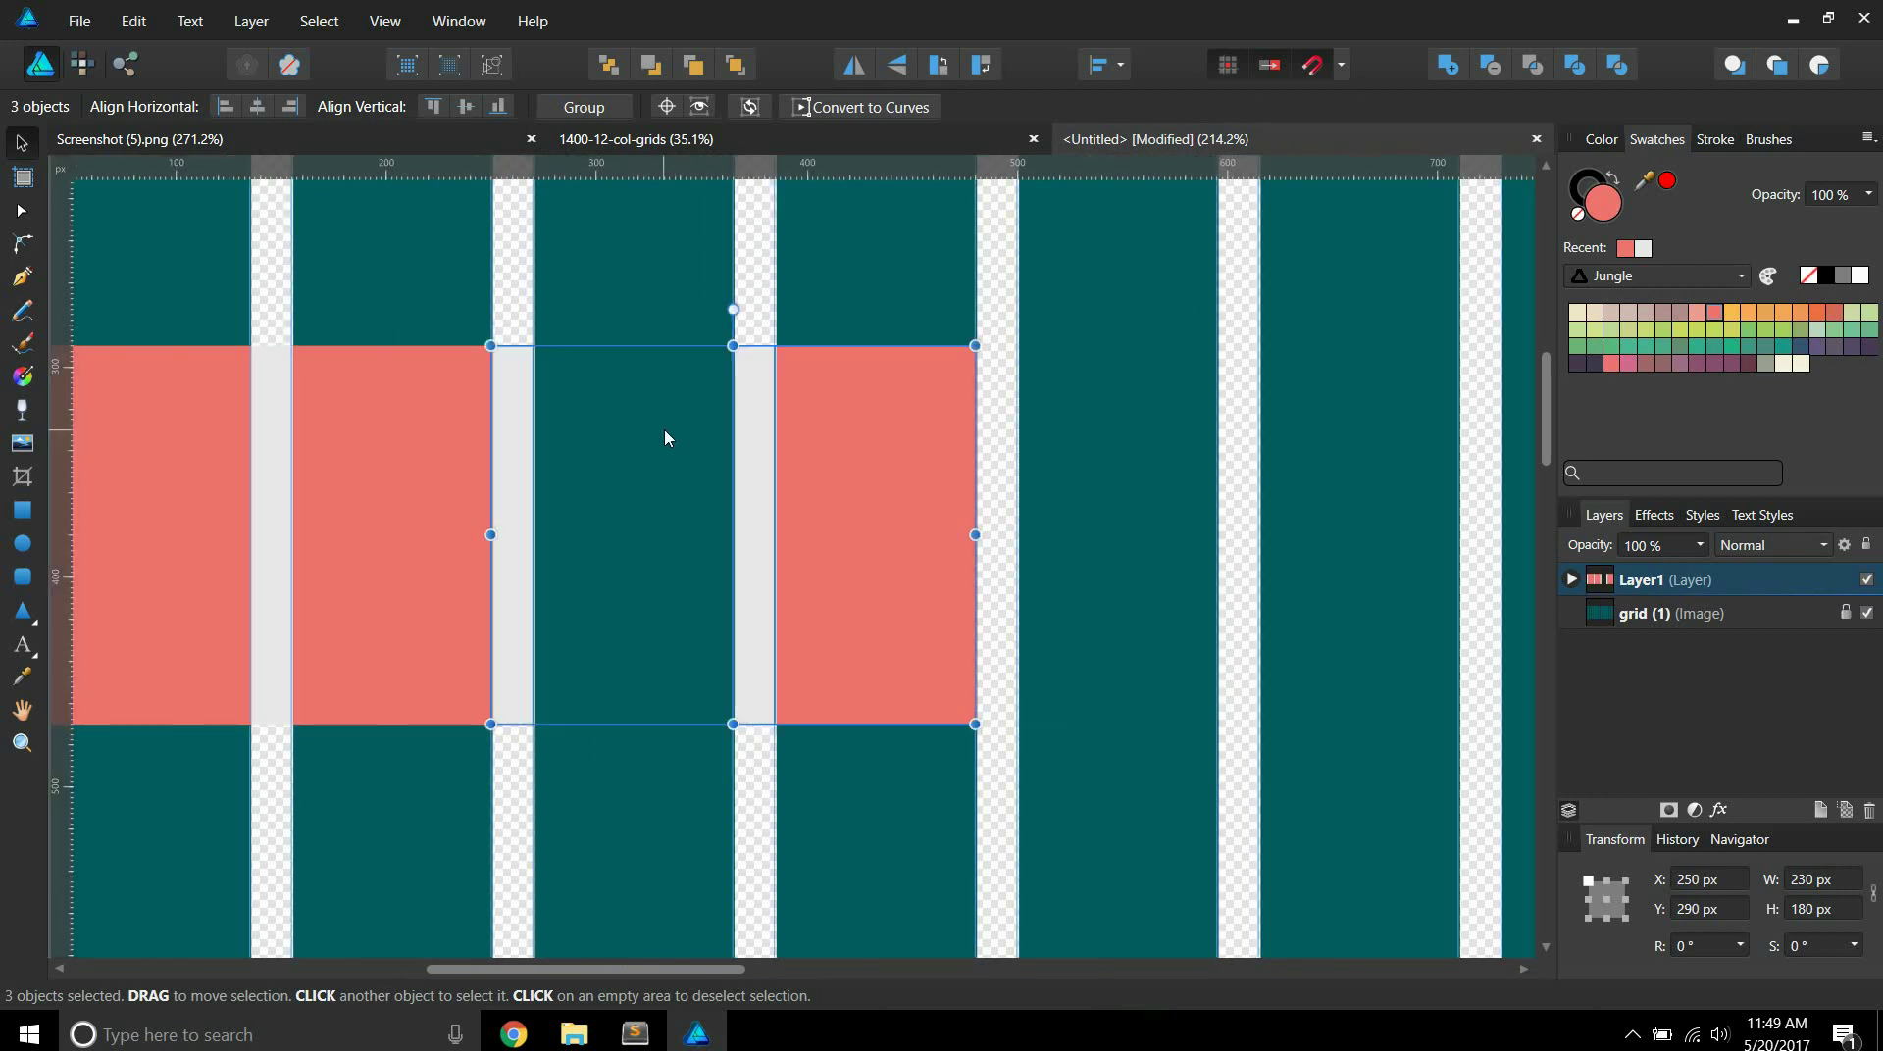
key(ctrl+z)
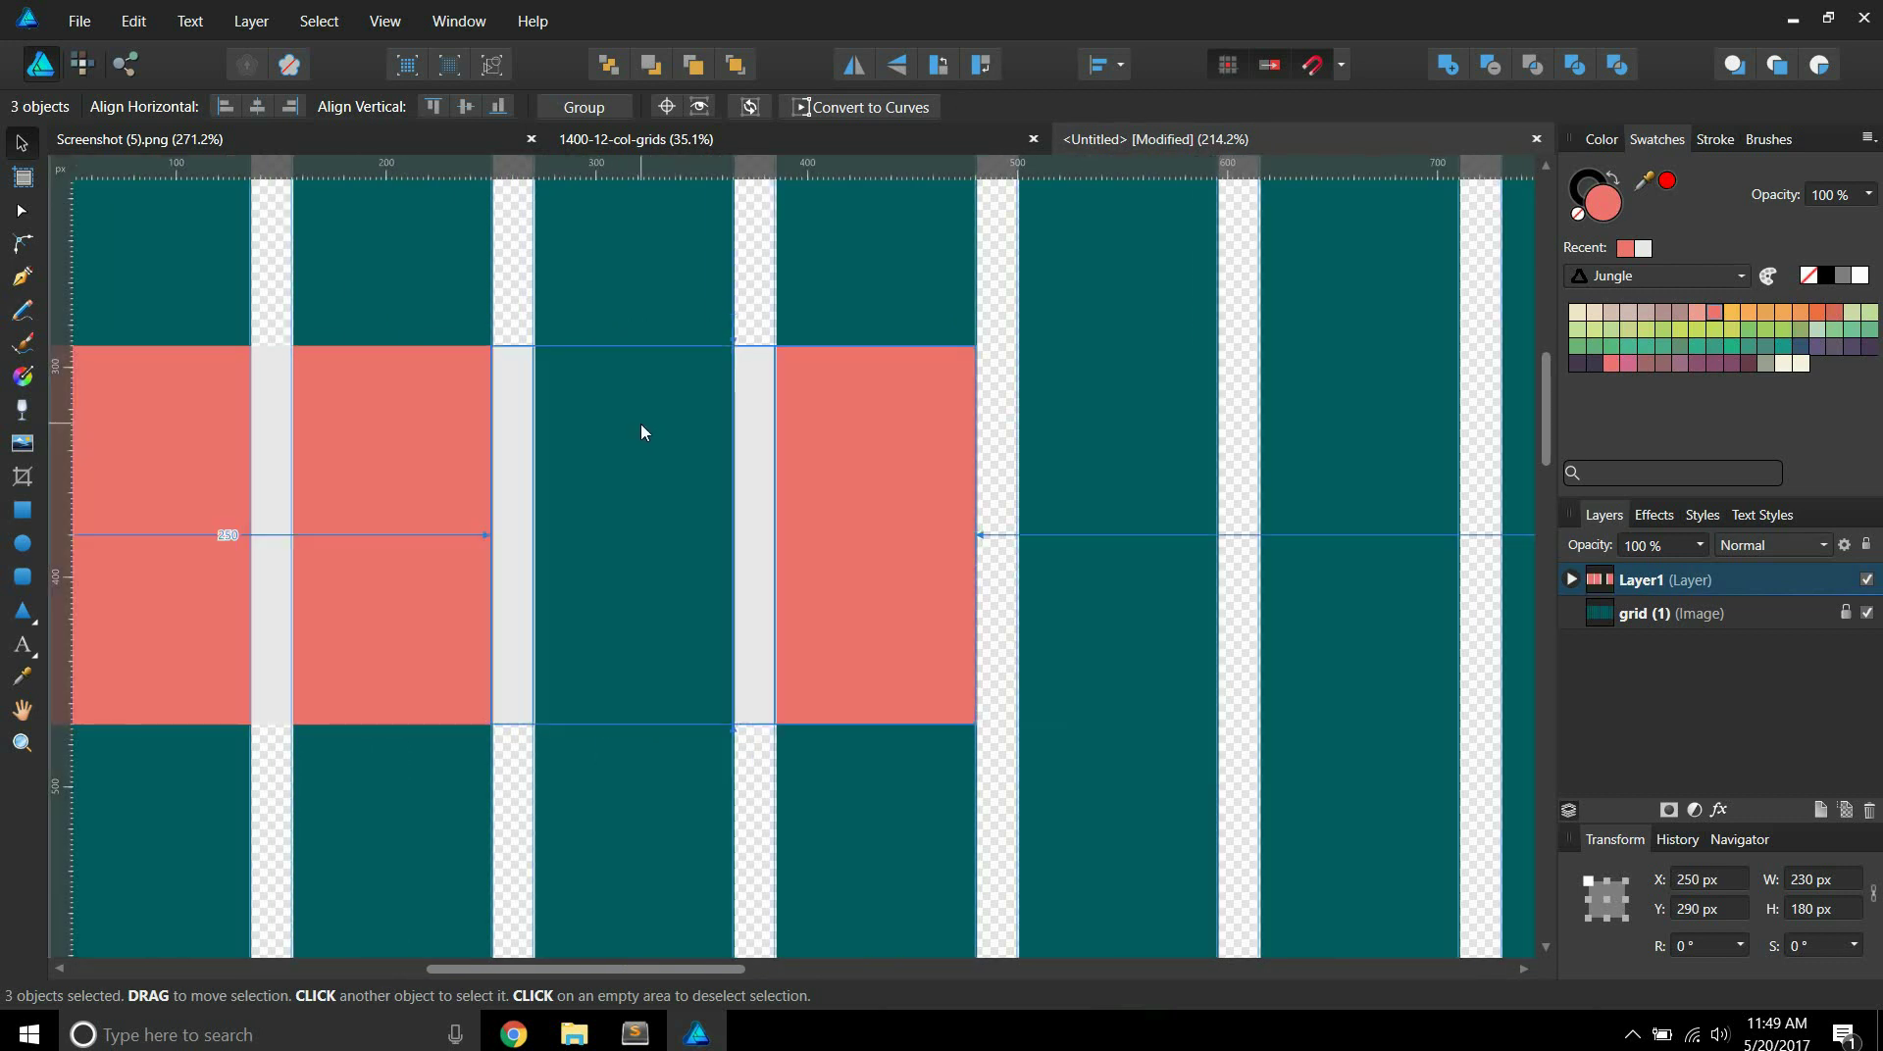
Duplicate the set of four gutter and column rectangles twice, covering the third to sixth columns.
scroll(235, 438, up, 2)
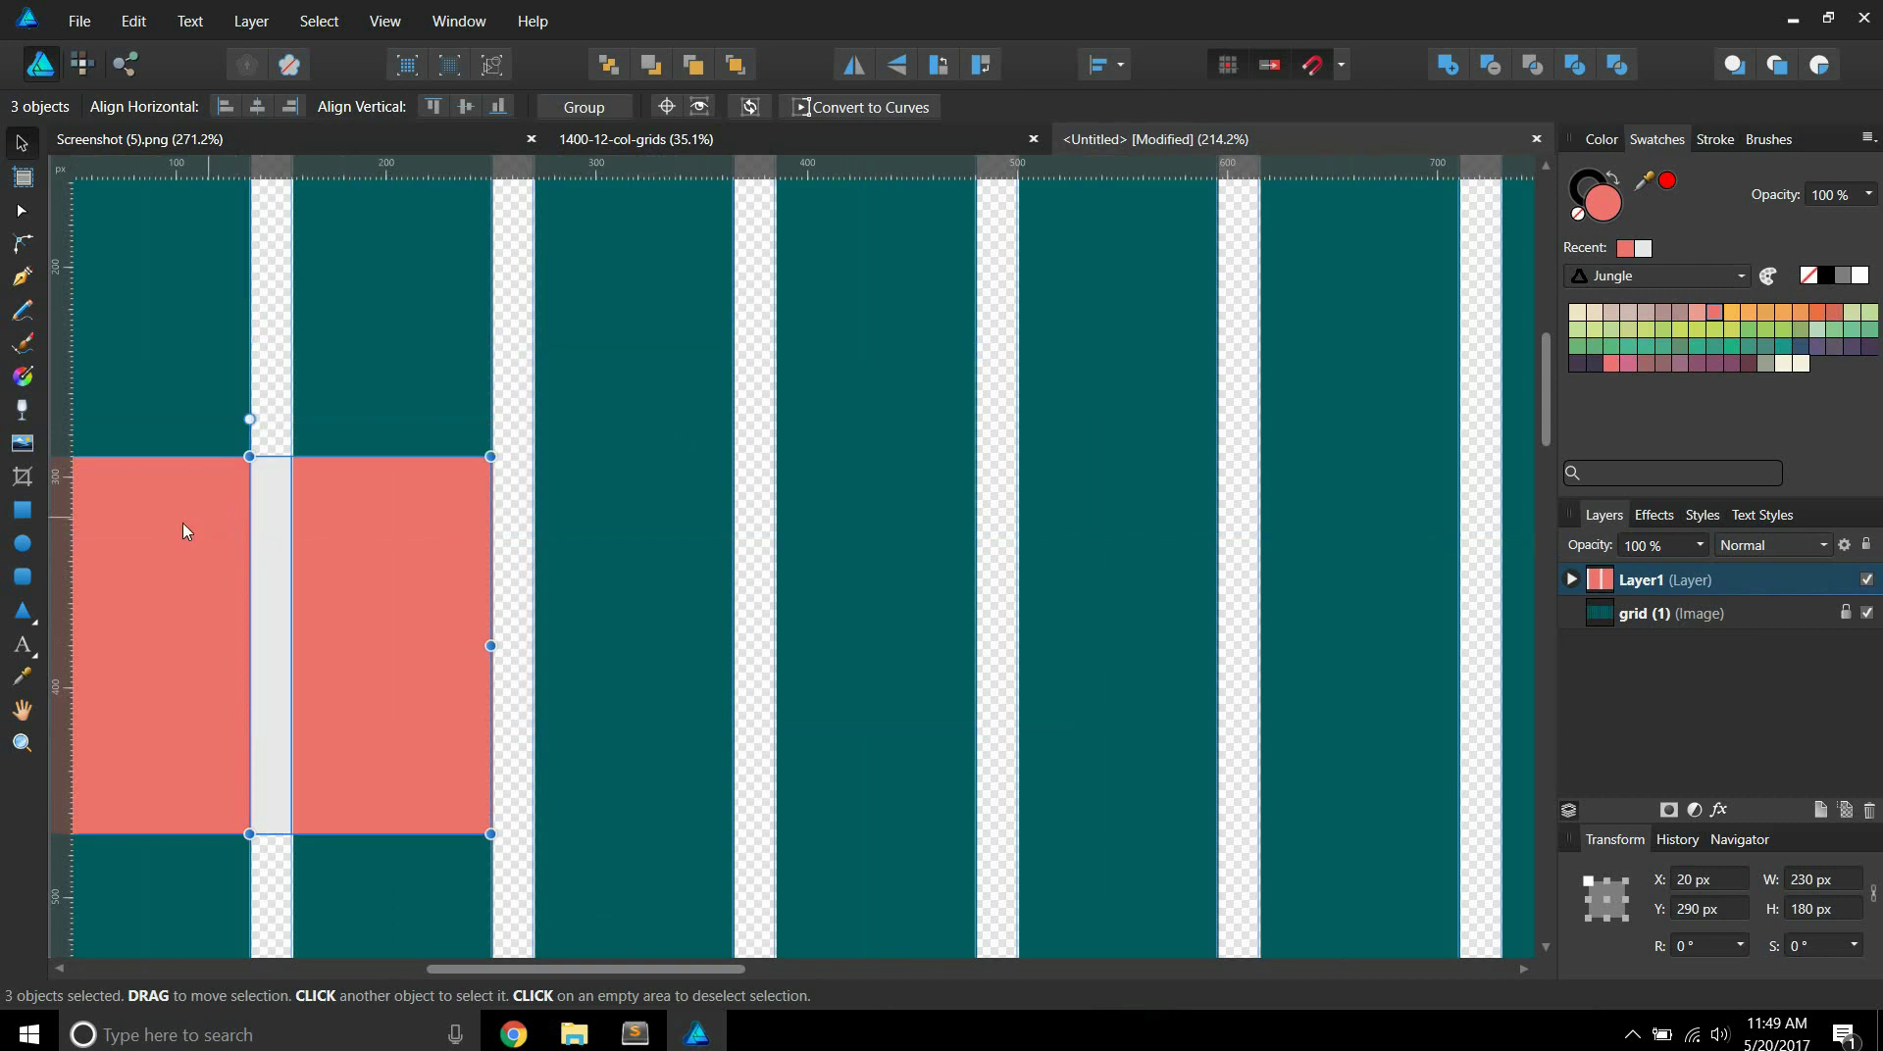
drag(266, 547, 801, 547)
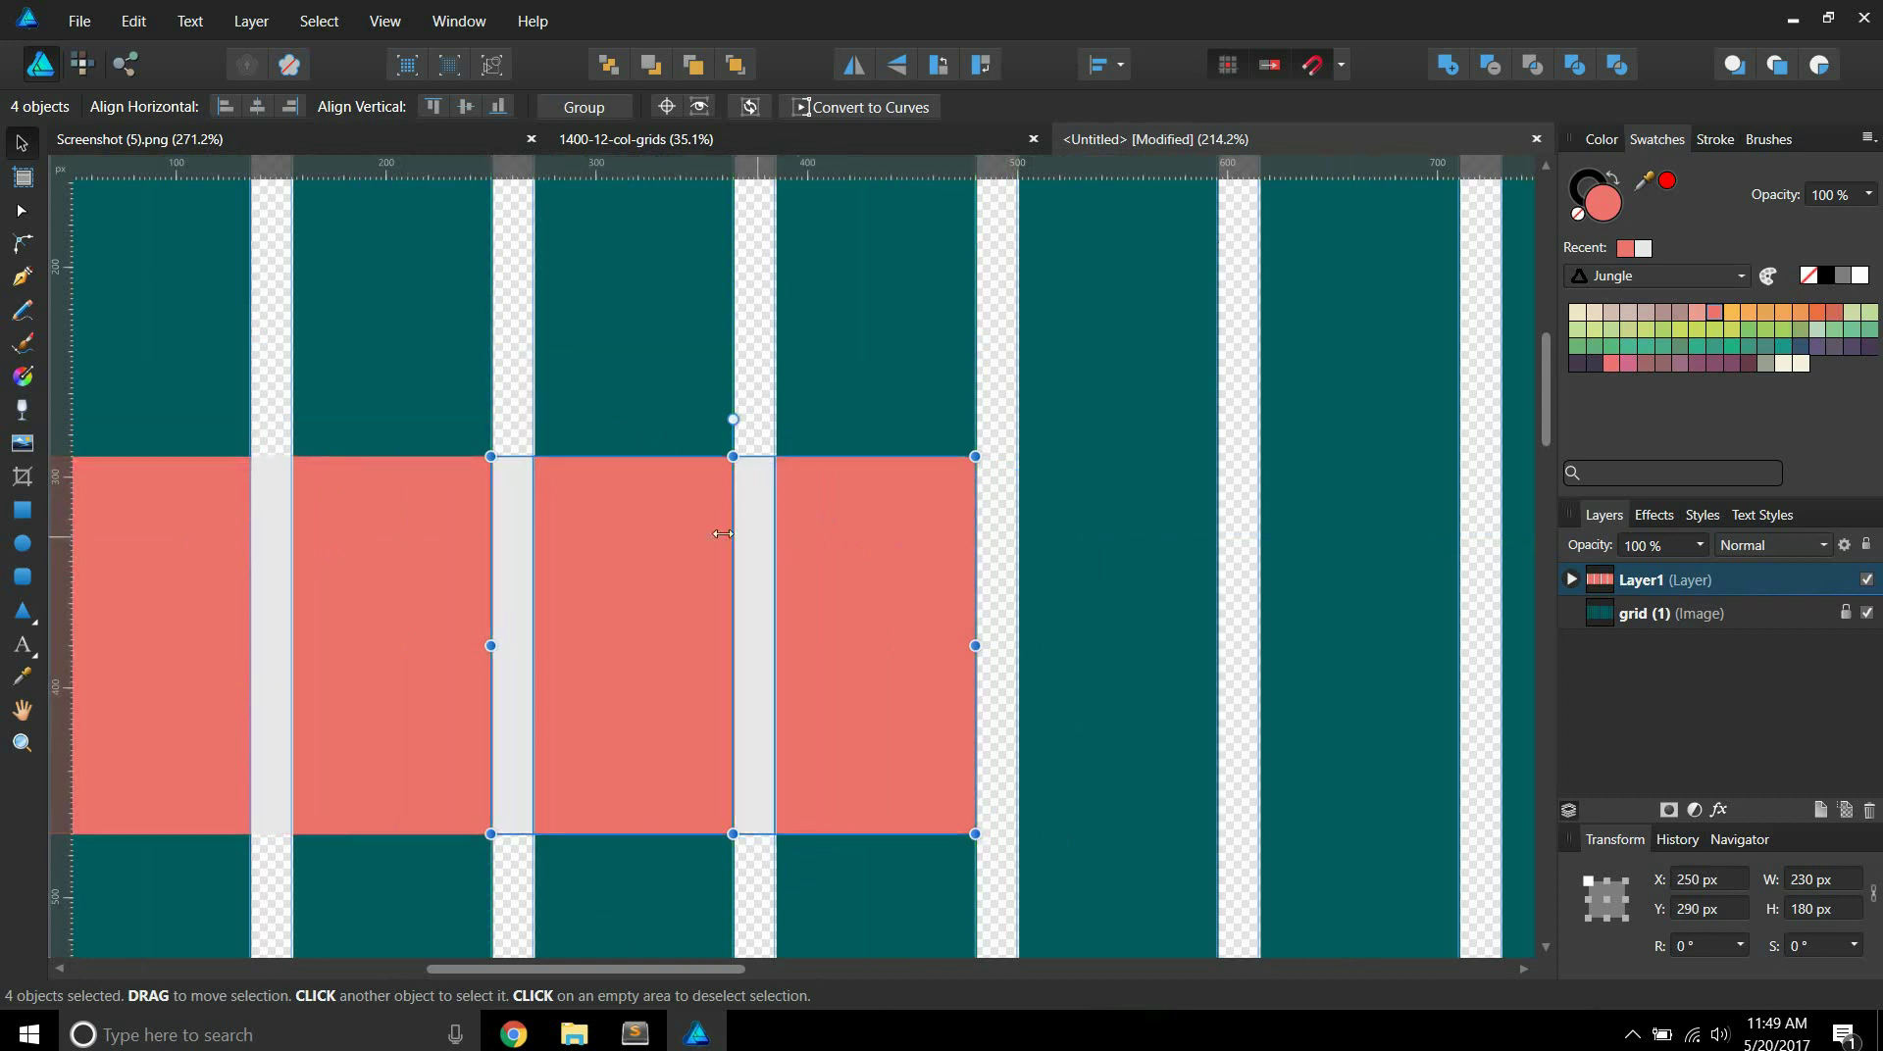
scroll(756, 547, right, 4)
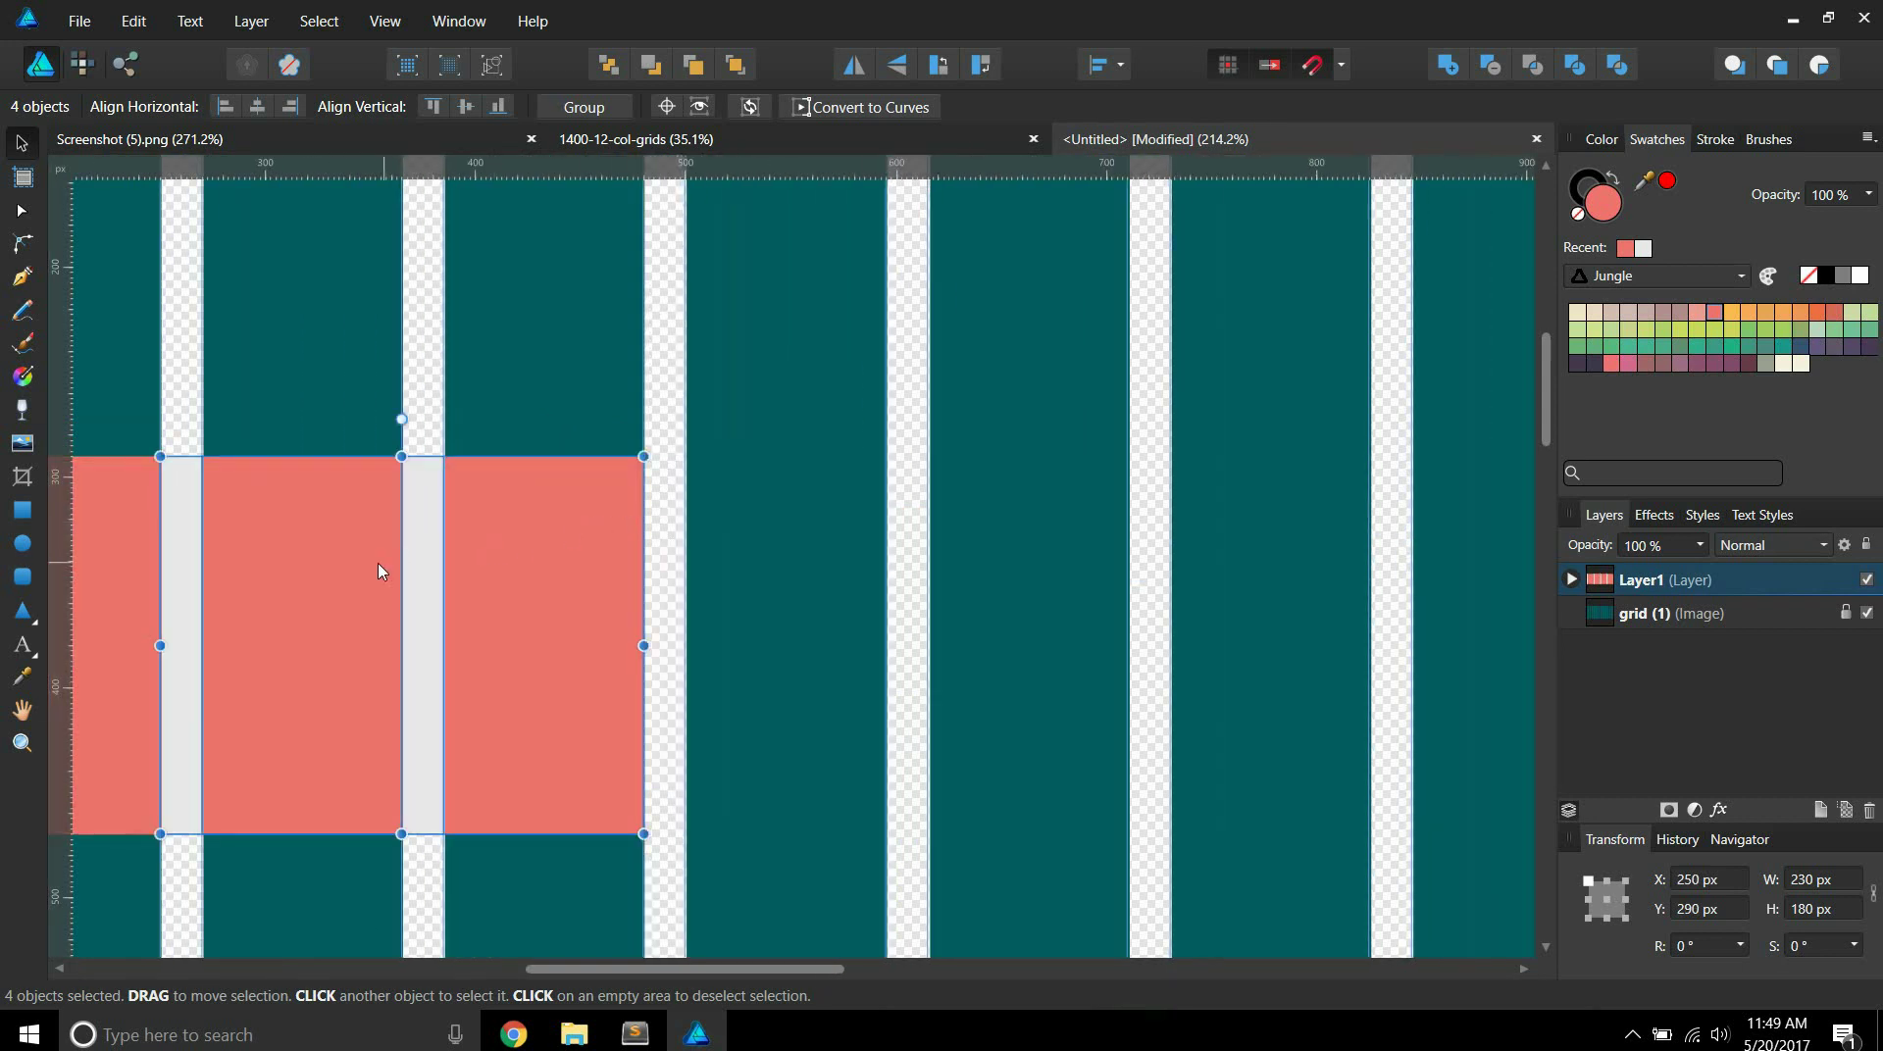
drag(359, 574, 882, 578)
Duplicate the whole row of gutter and column rectangles for the first six columns onto the remaining six columns.
scroll(726, 559, down, 5)
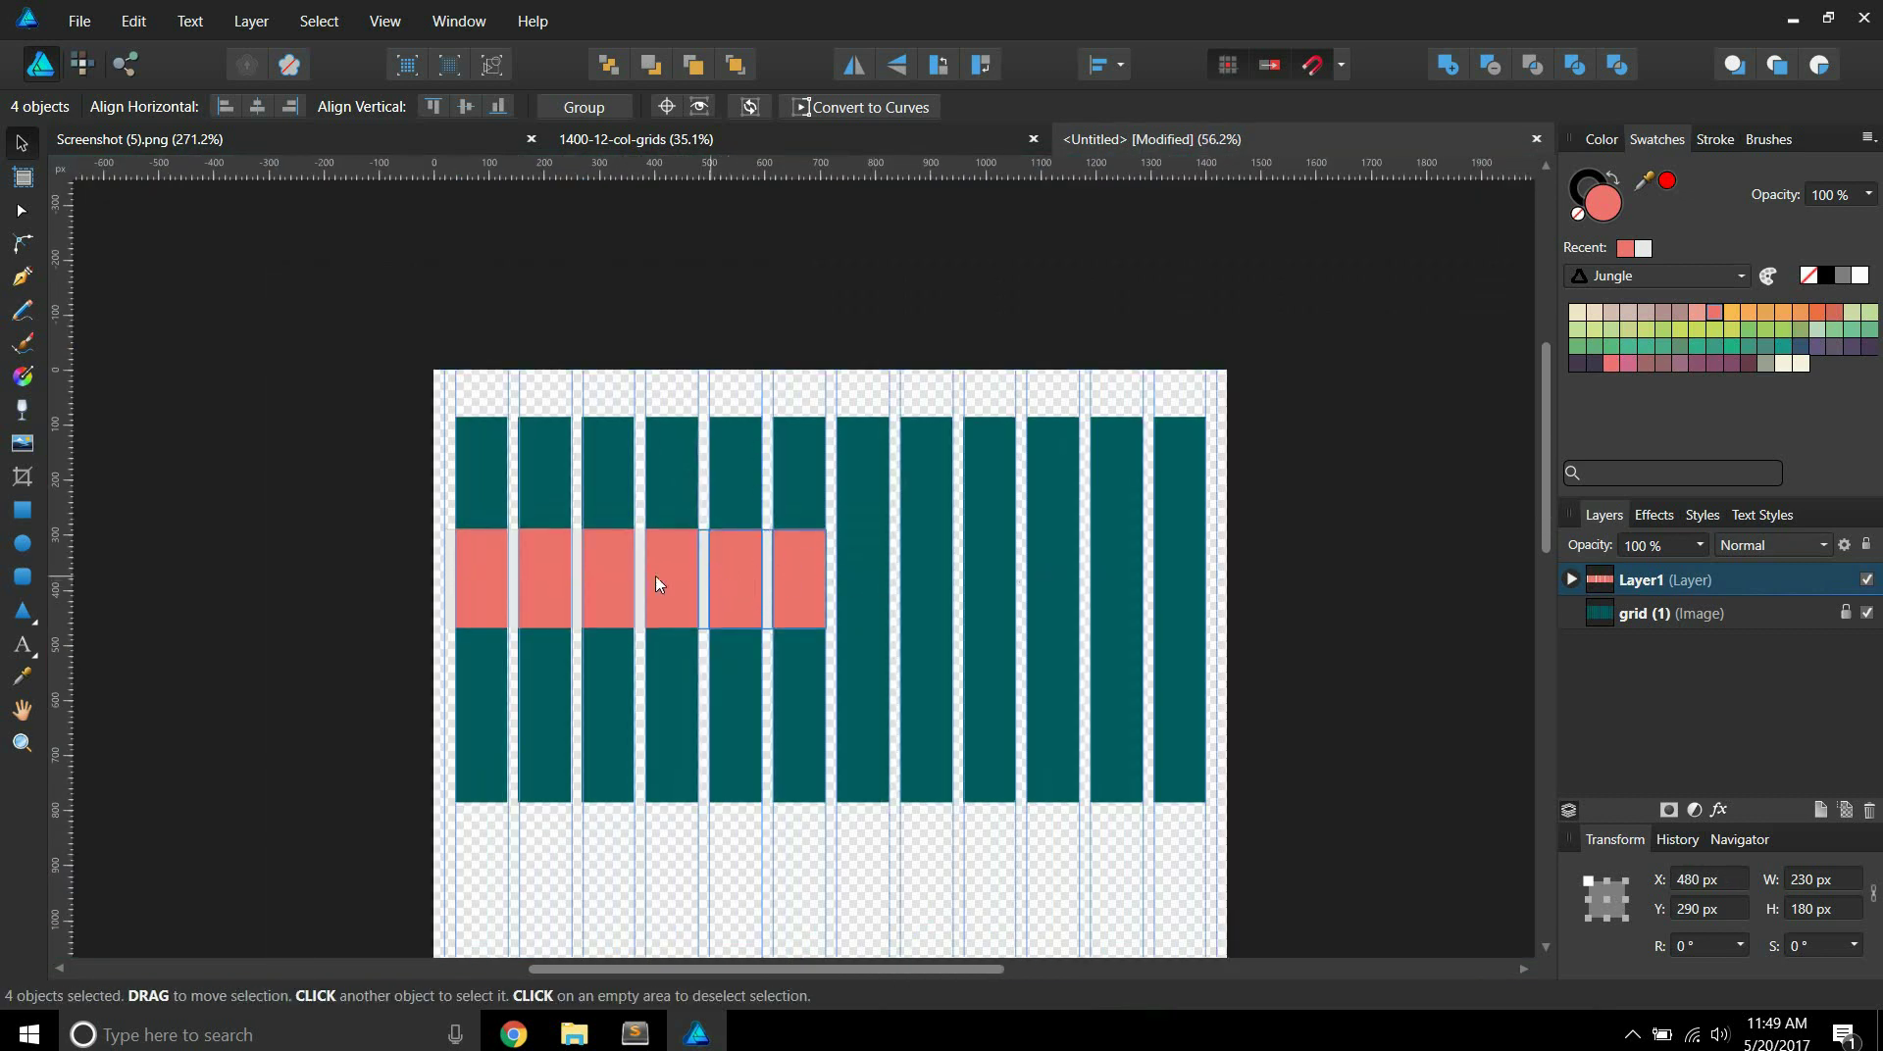
drag(699, 579, 514, 586)
drag(420, 504, 882, 655)
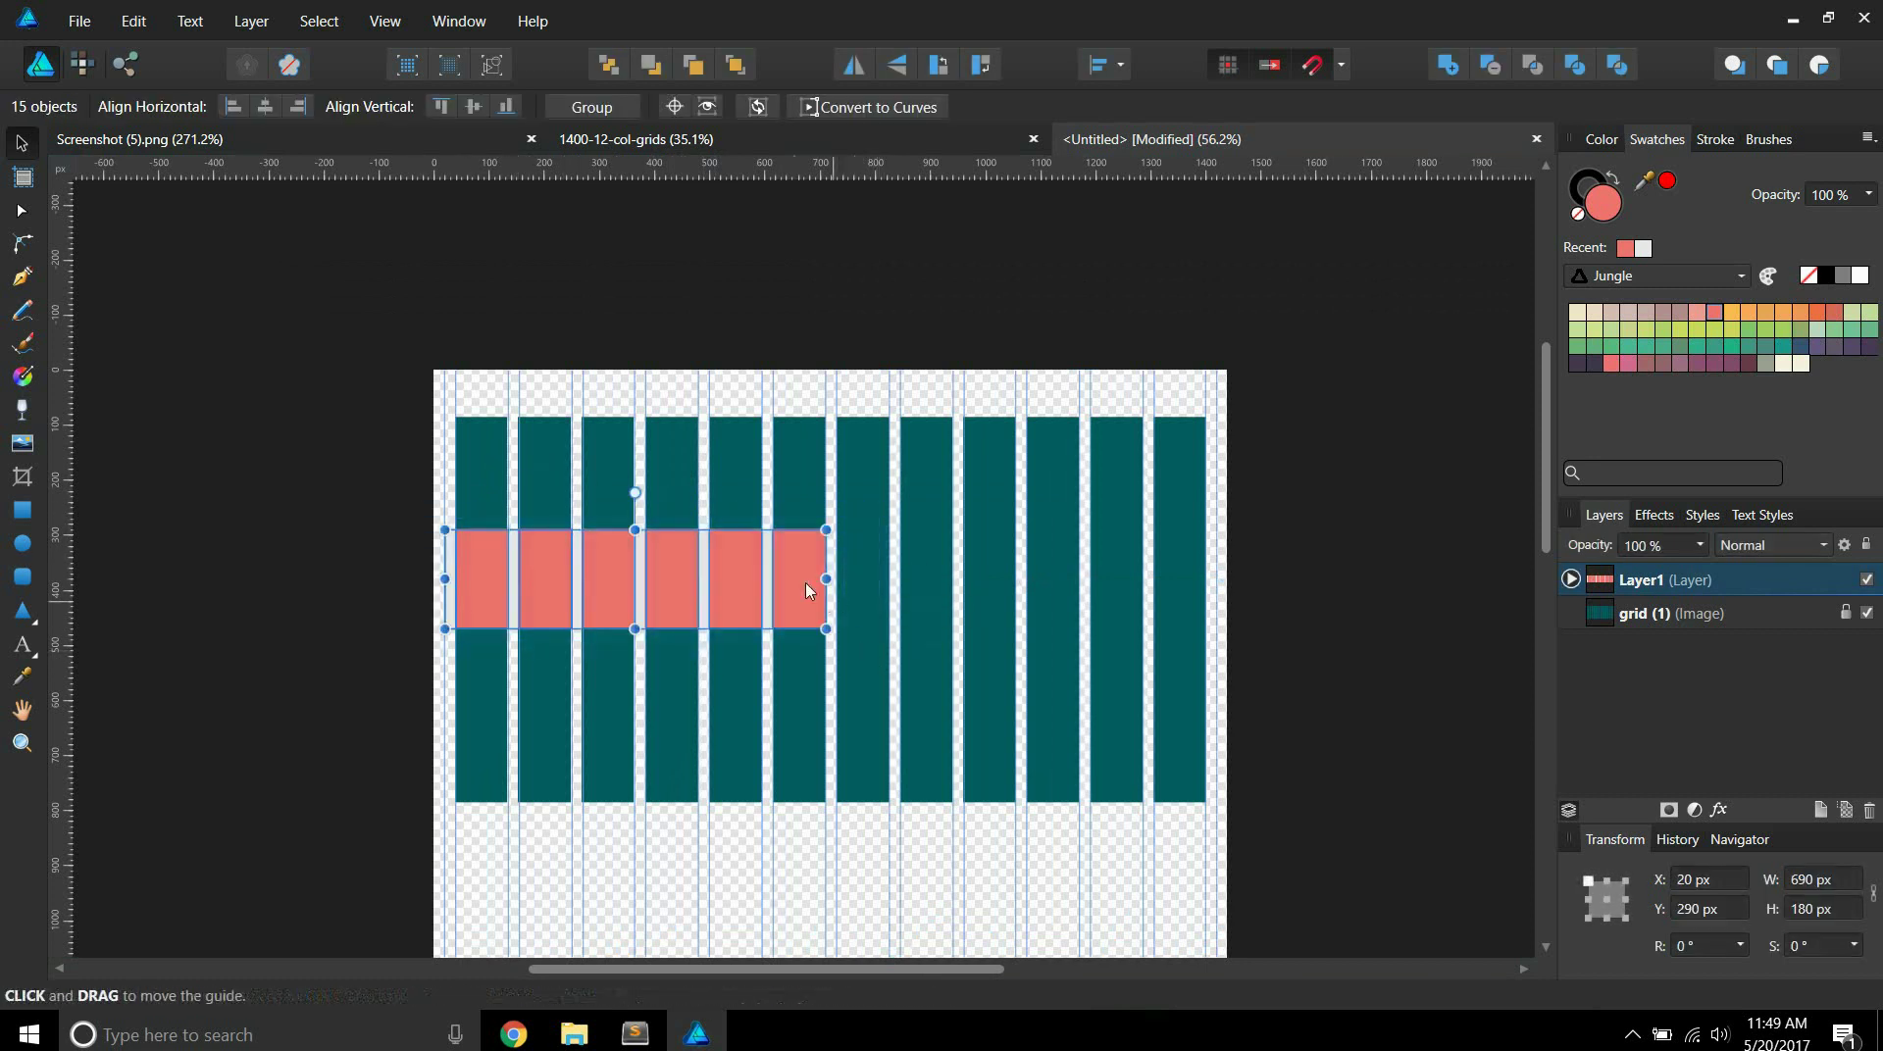
drag(496, 579, 863, 585)
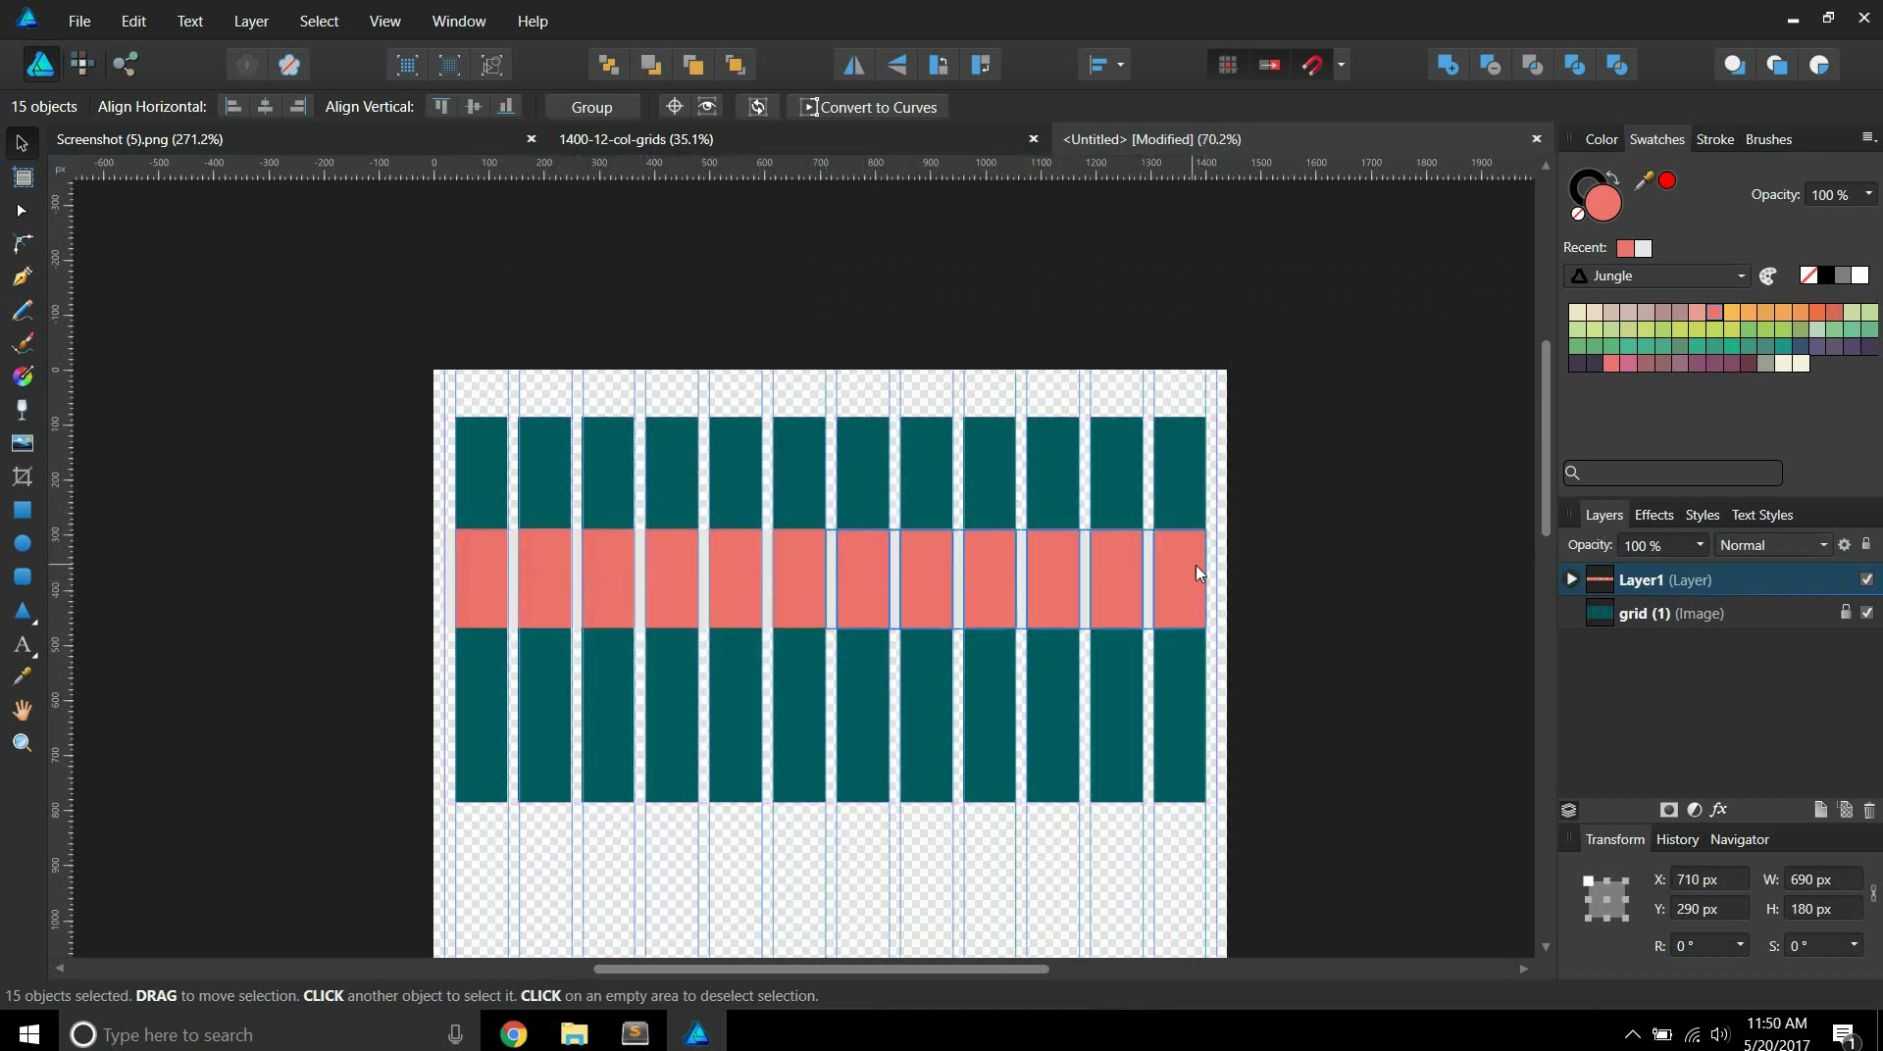
Duplicate the last 20 px wide gutter rectangle to the outer side of the twelfth column, closing the row, and deselect everything.
scroll(1197, 576, up, 4)
scroll(1197, 576, up, 2)
click(974, 474)
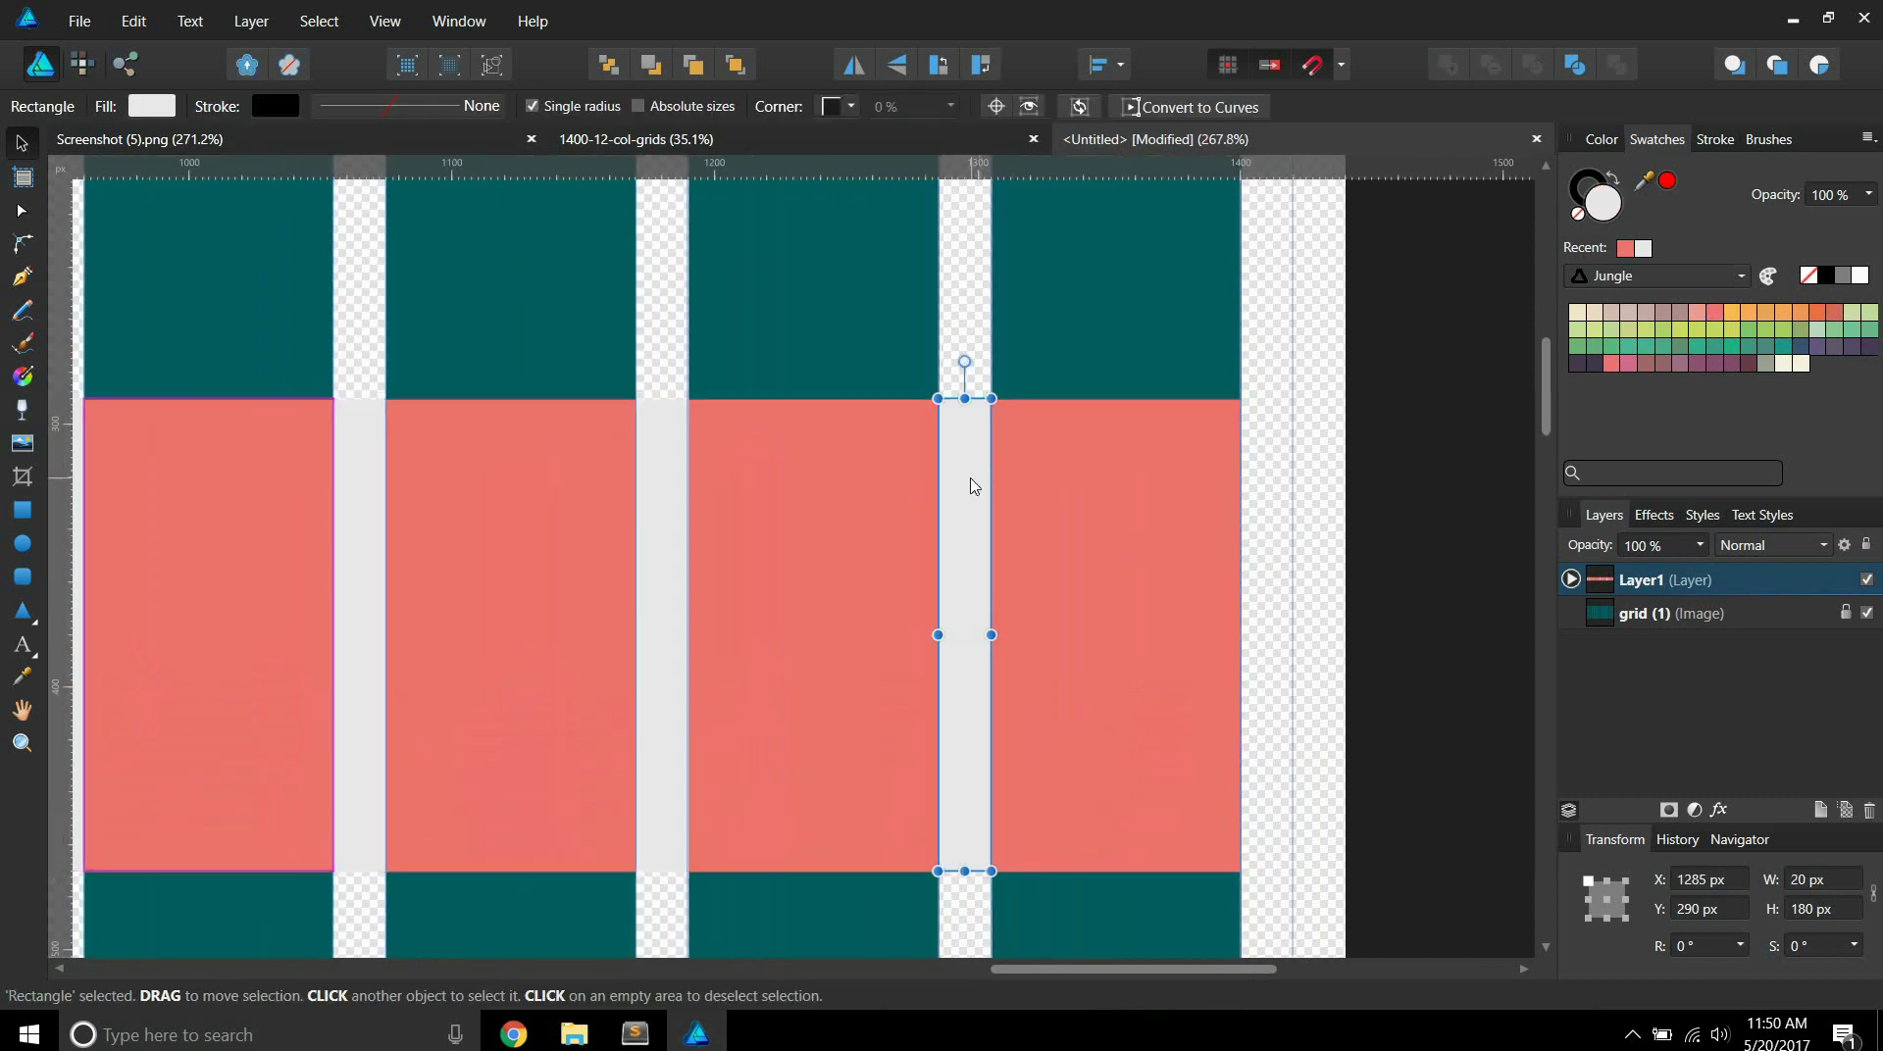
drag(975, 486, 1269, 495)
scroll(946, 456, down, 5)
key(ctrl+d)
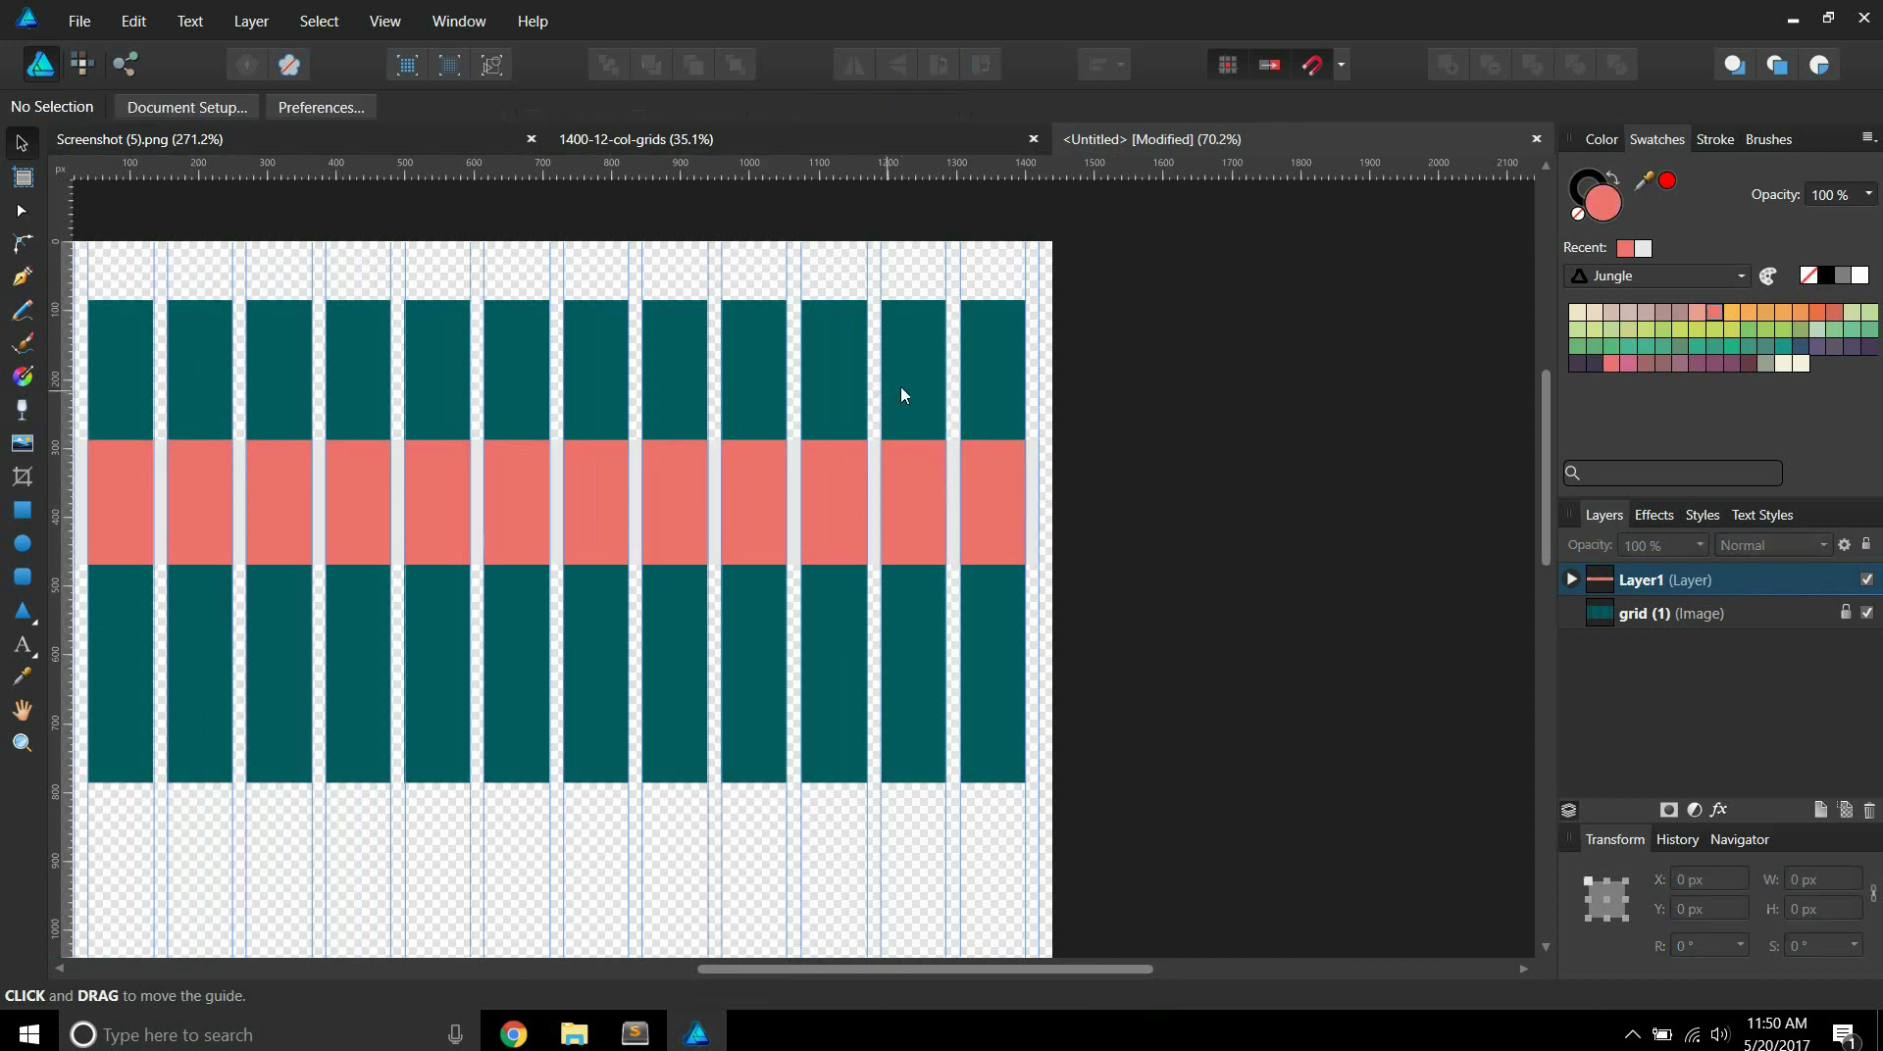
Hide the locked grid (1) reference image layer.
click(1630, 615)
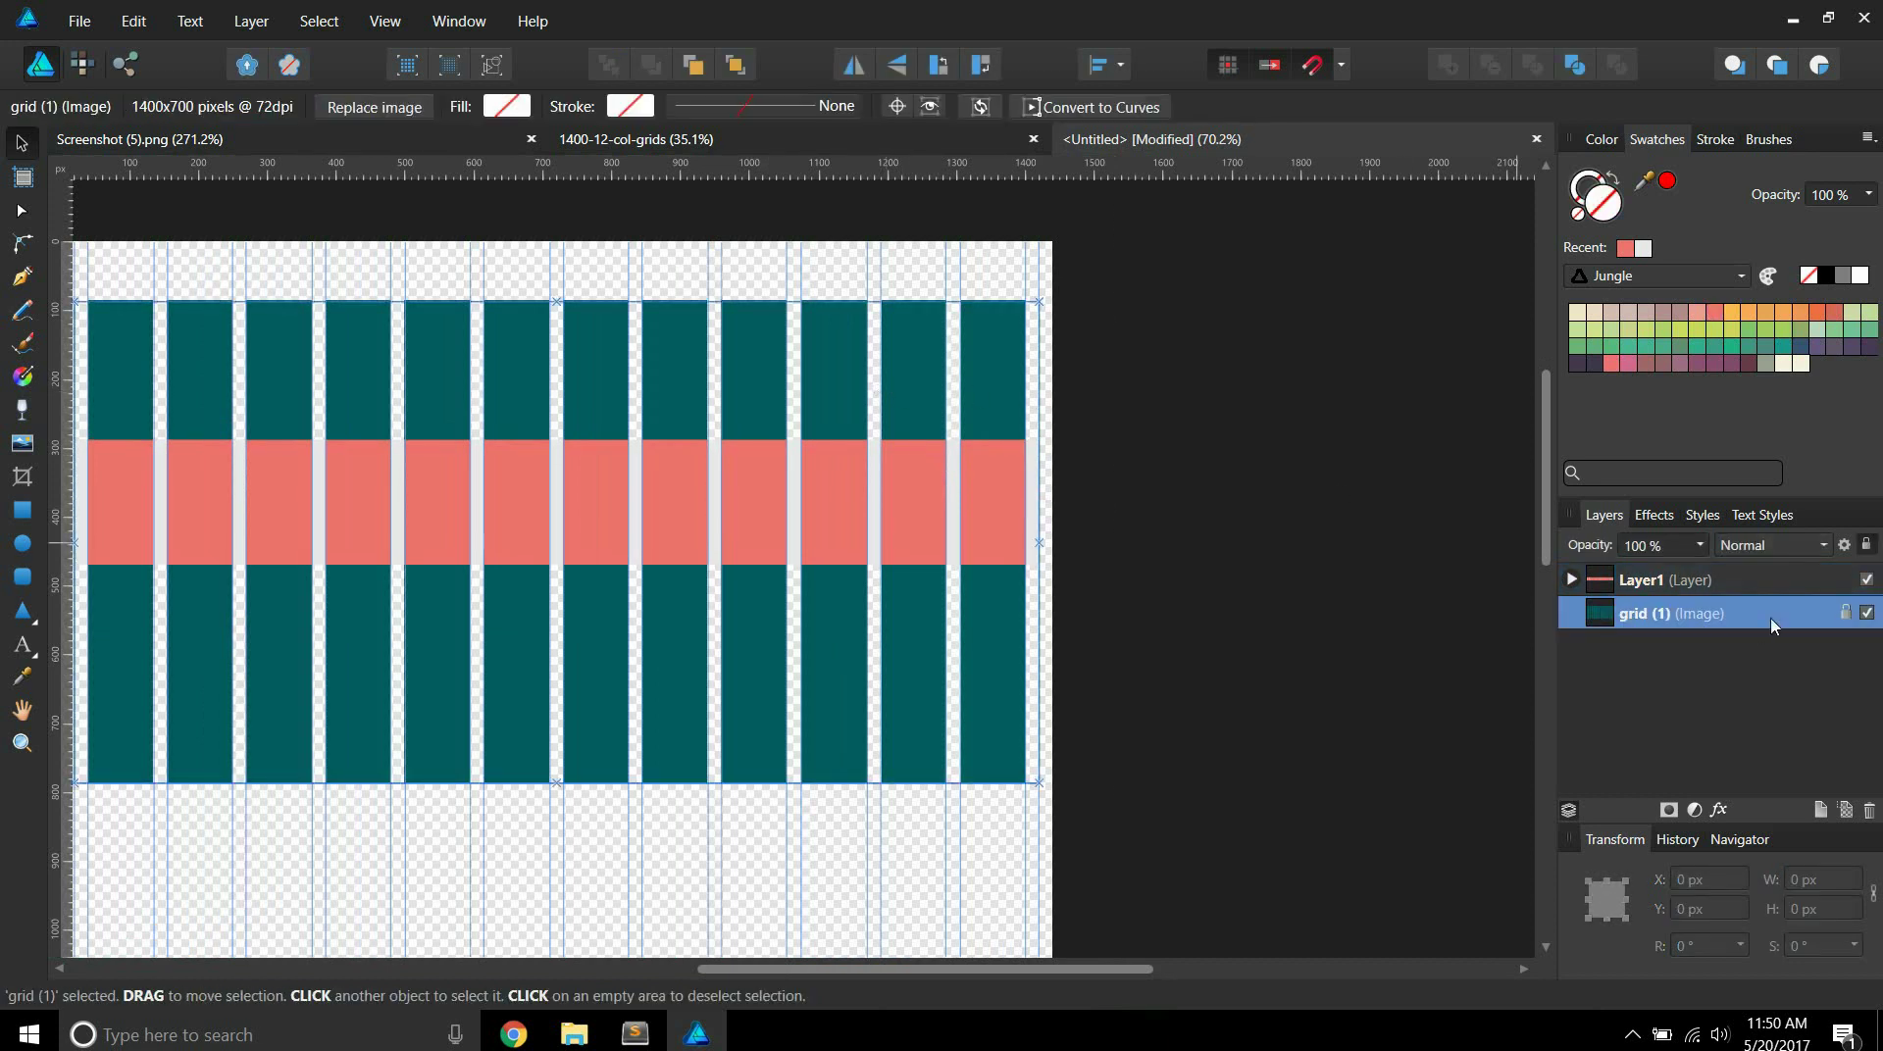
click(1865, 613)
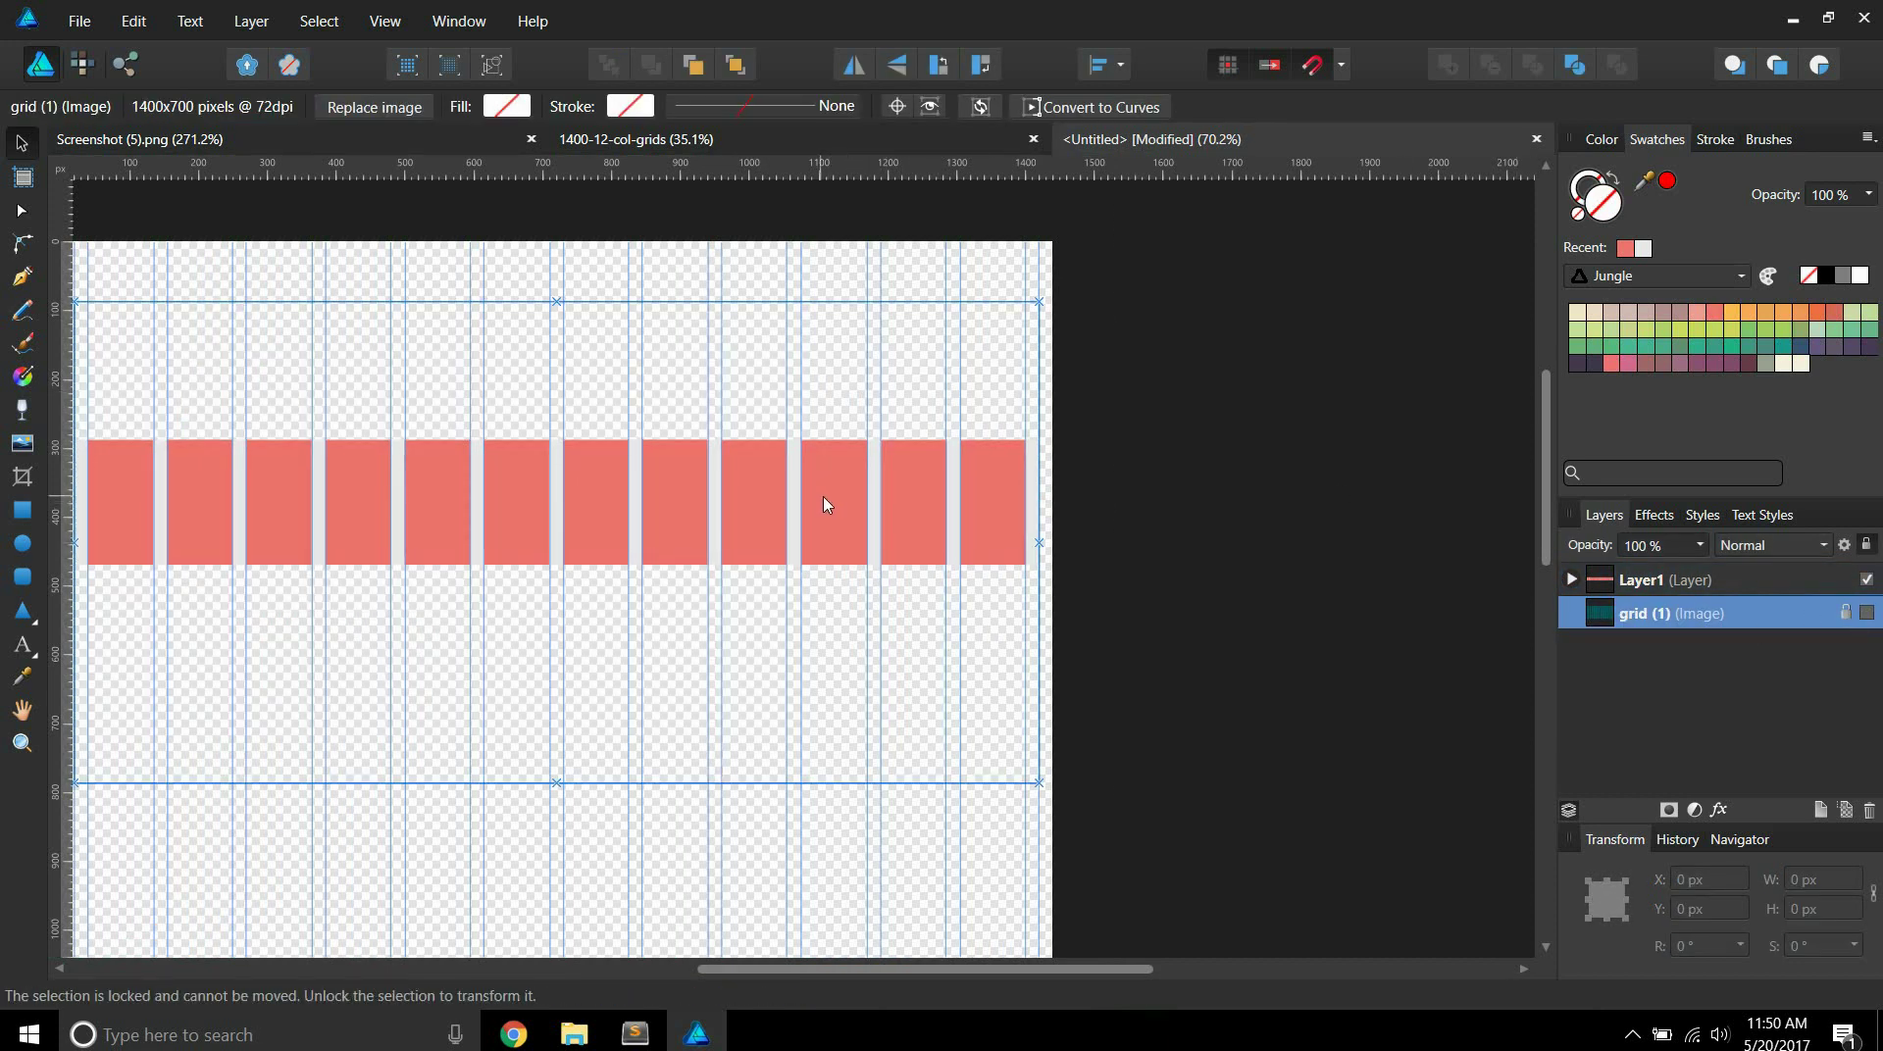
scroll(824, 505, left, 3)
Select all gutter and column rectangles and stretch them to the full 1600 px page height.
click(1719, 584)
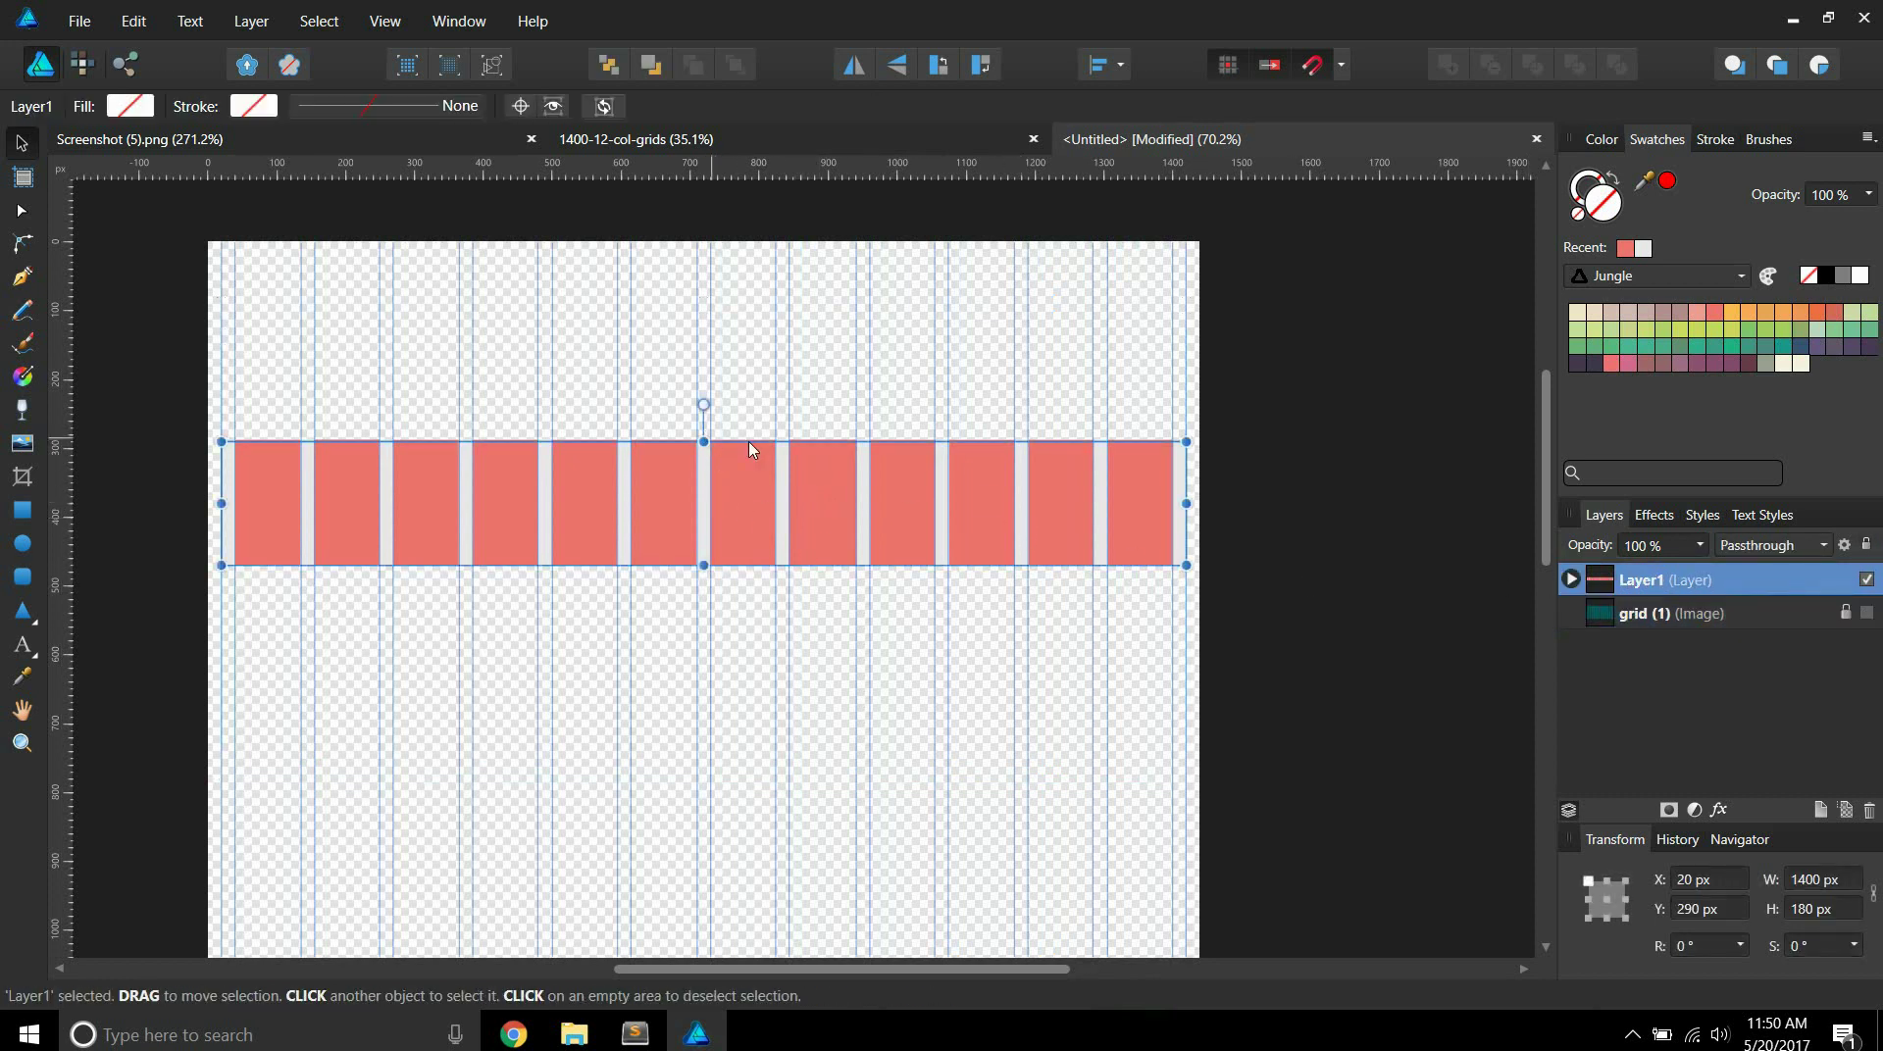
drag(1257, 629, 138, 335)
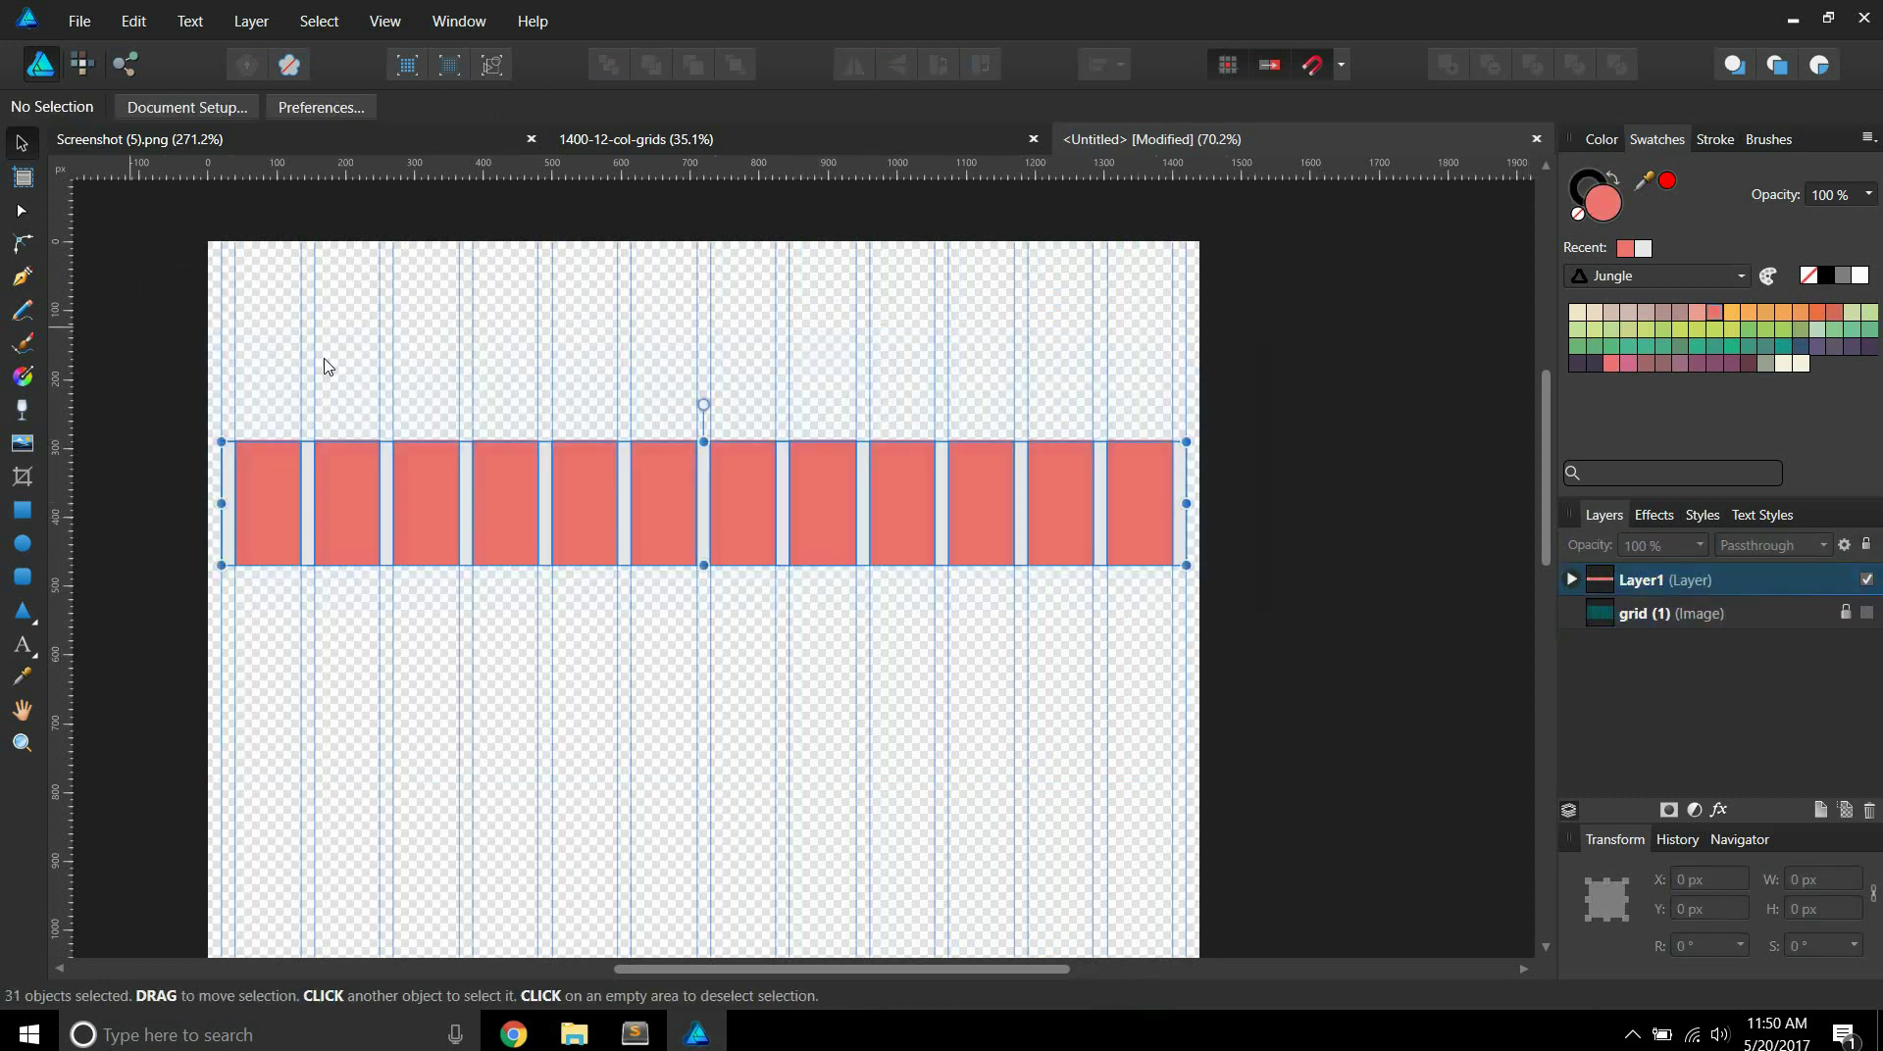
drag(708, 440, 706, 240)
scroll(720, 606, down, 3)
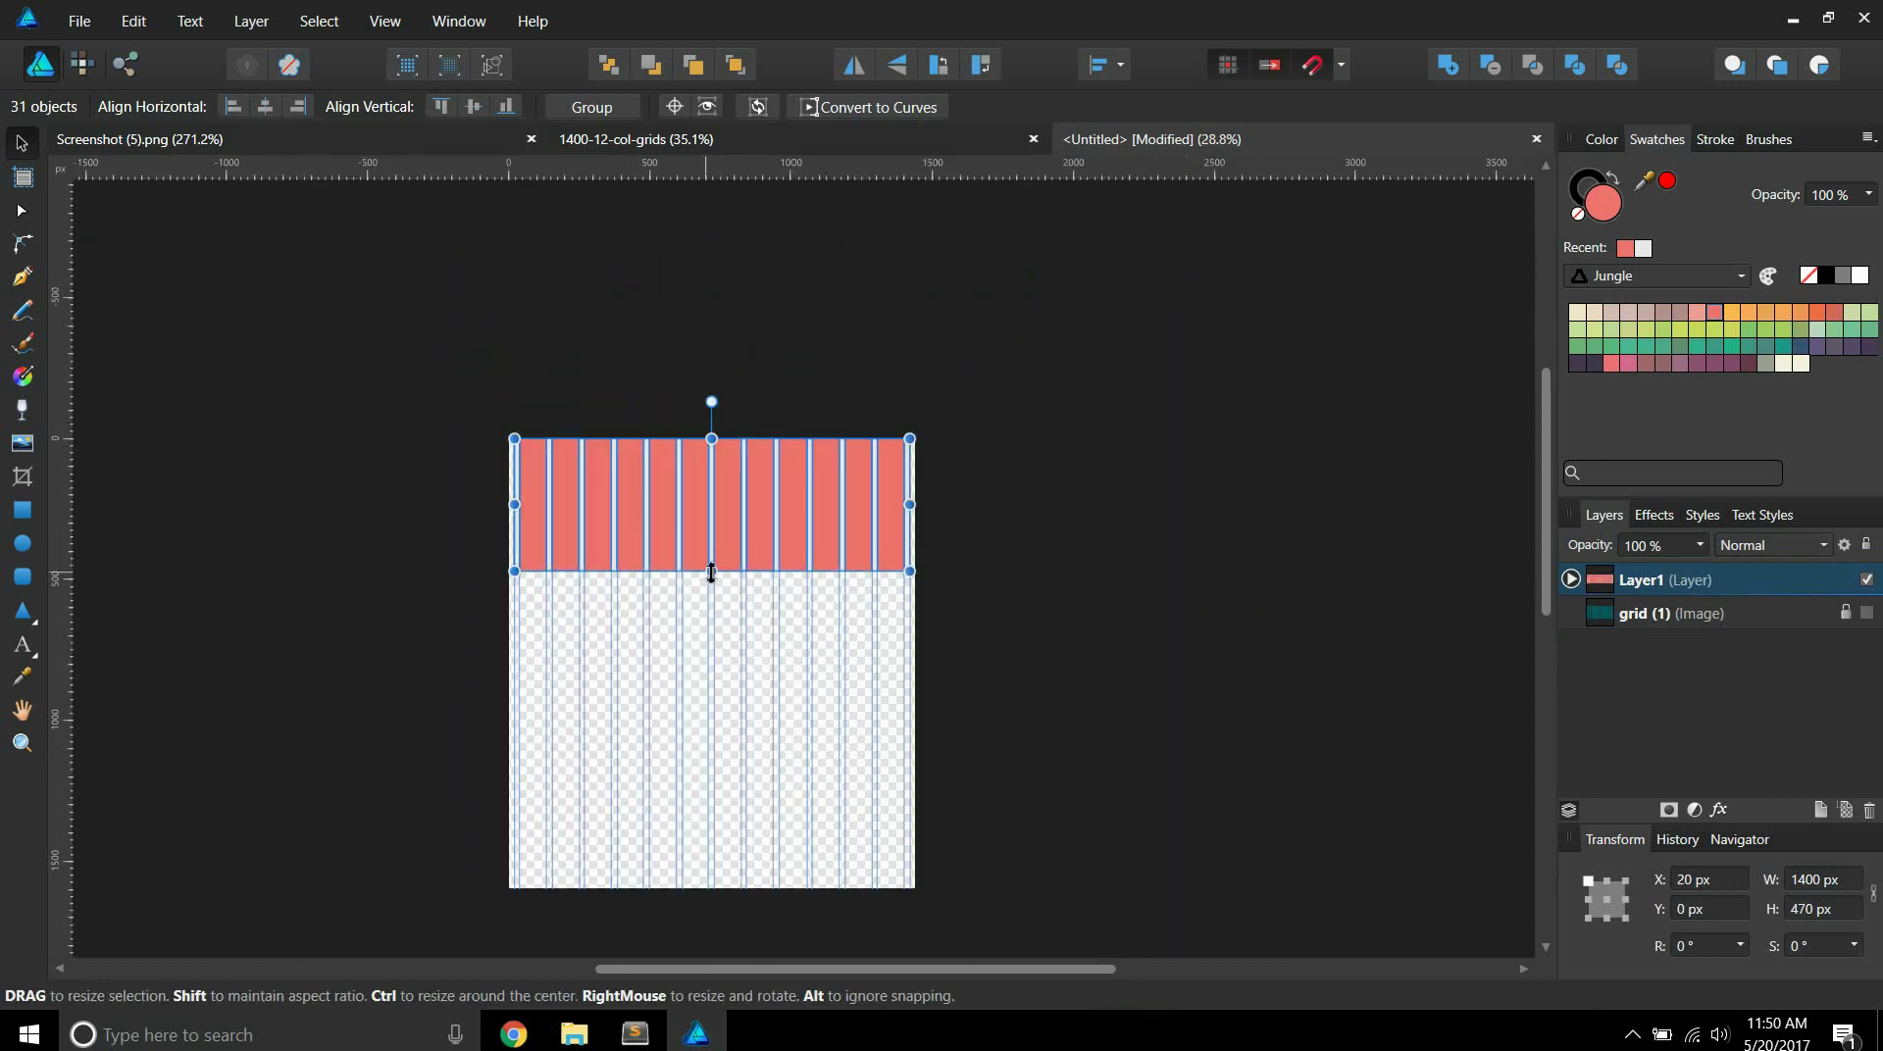
drag(722, 600, 711, 890)
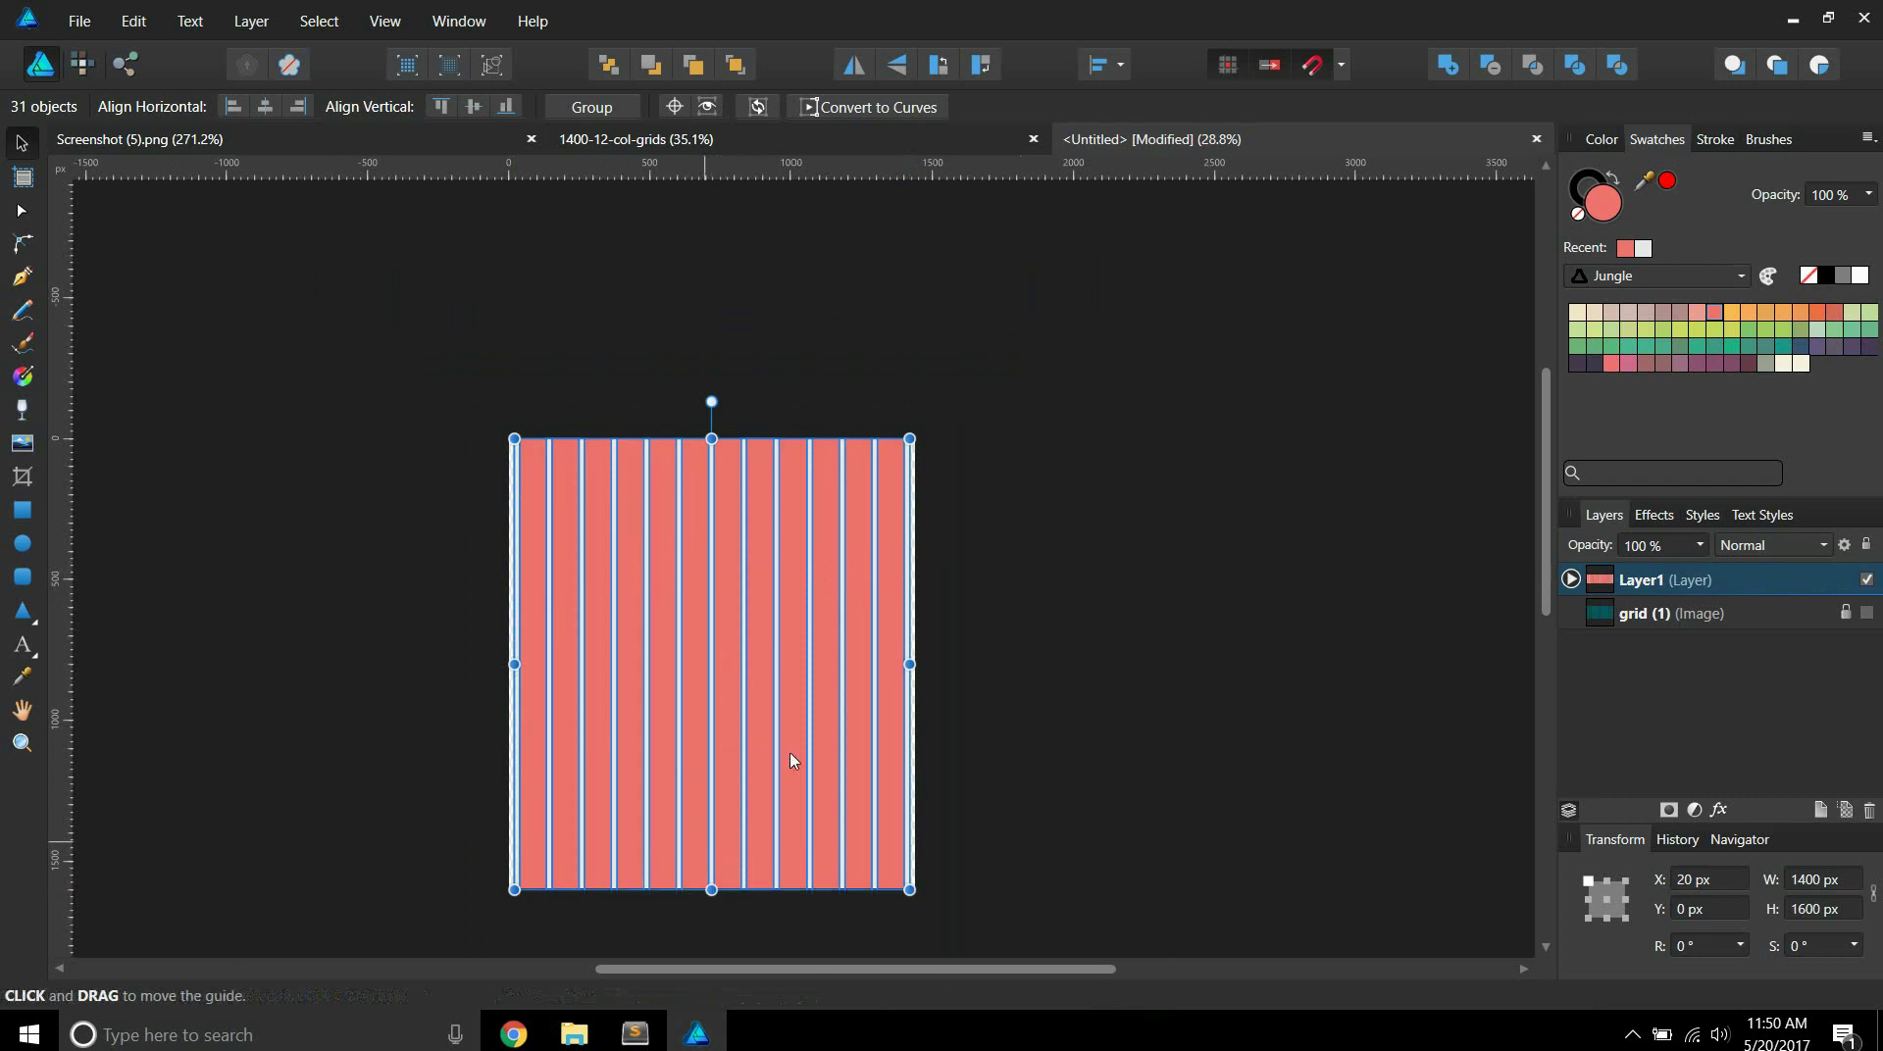
Set the selected grid rectangles' opacity to 47% and lock them.
click(1702, 548)
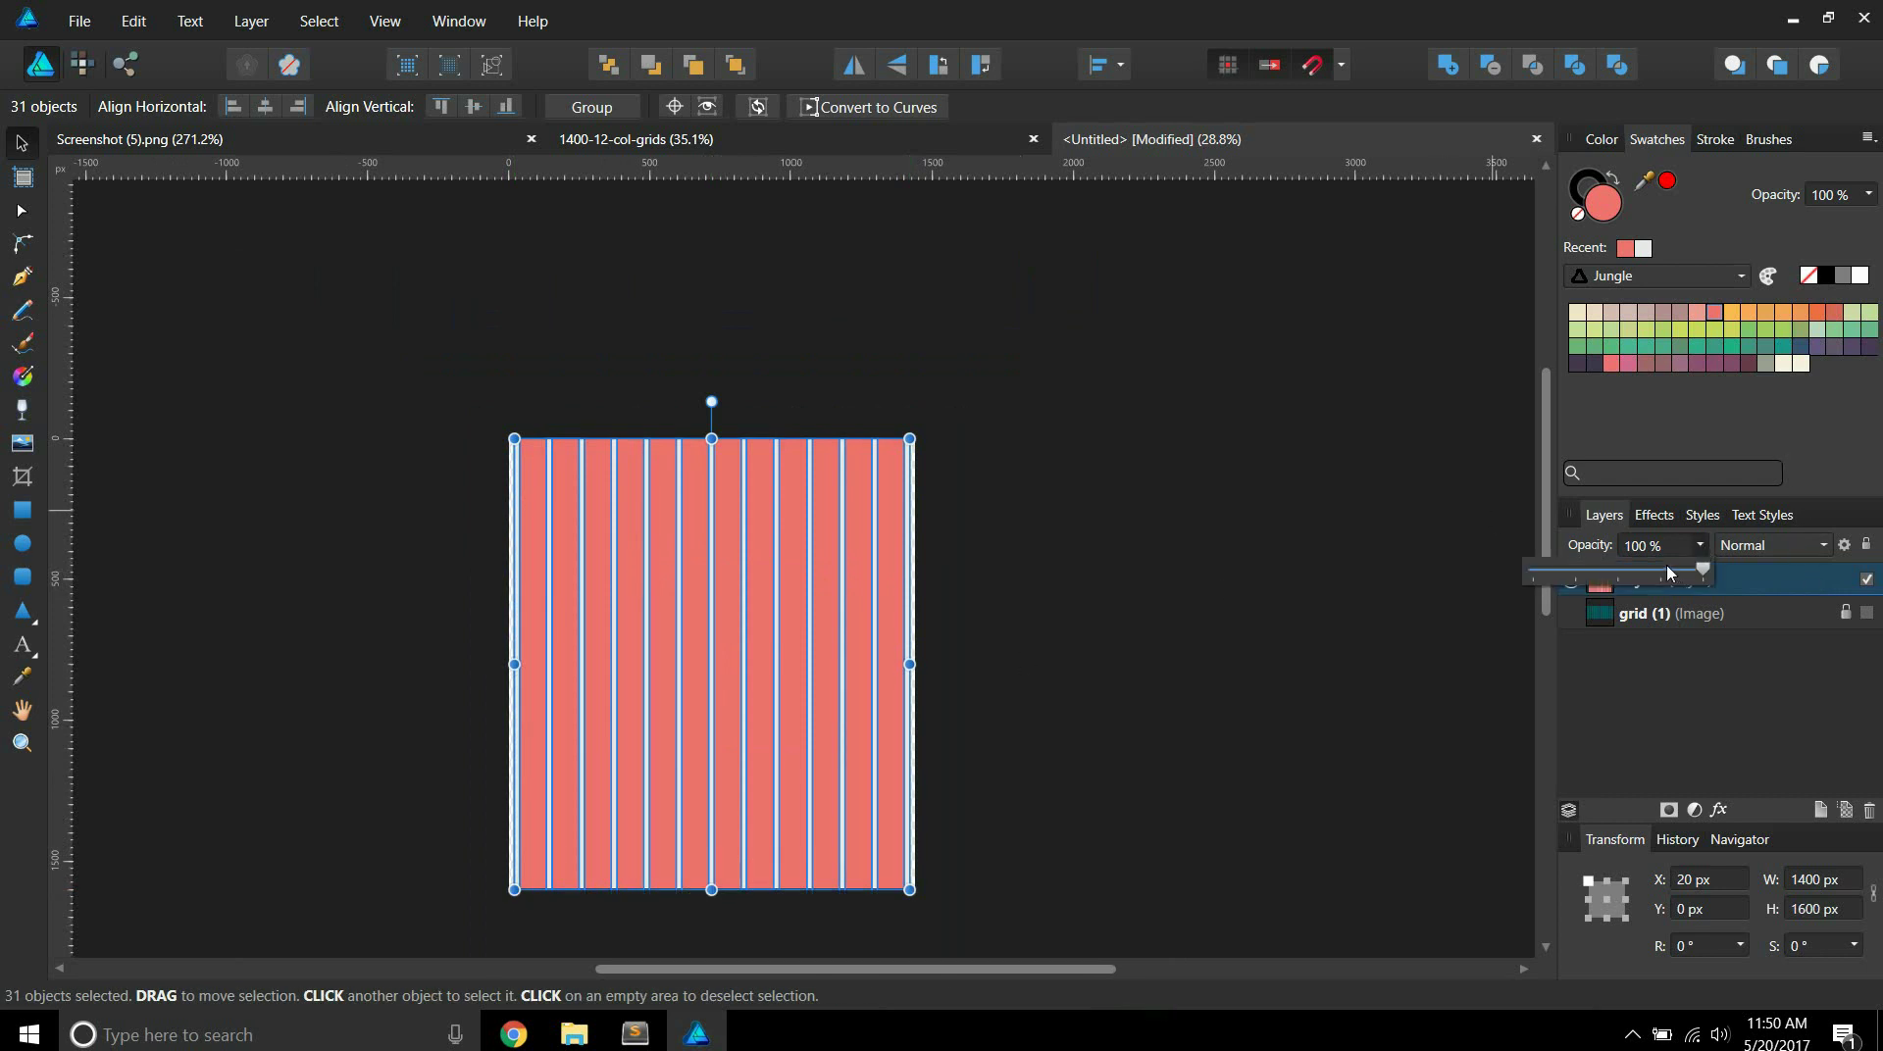
drag(1627, 570, 1612, 577)
scroll(756, 546, up, 5)
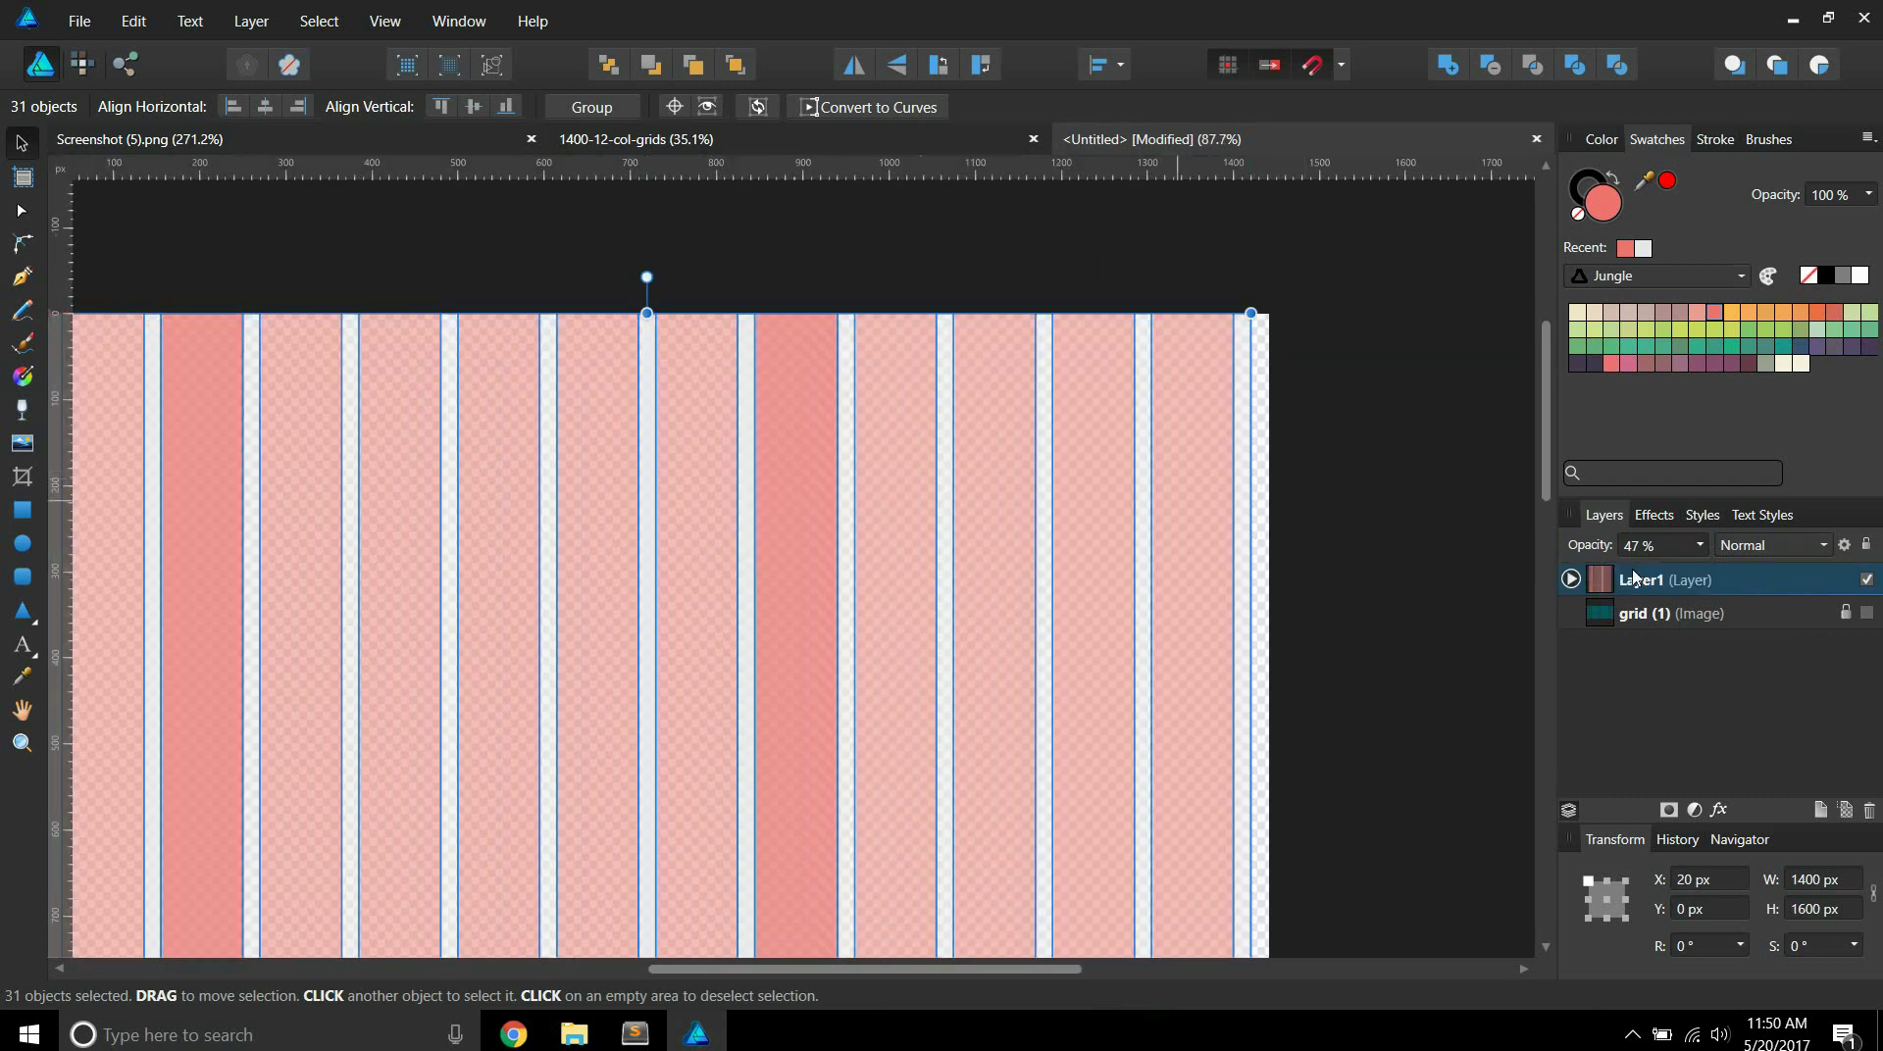
scroll(602, 513, down, 6)
scroll(673, 683, up, 7)
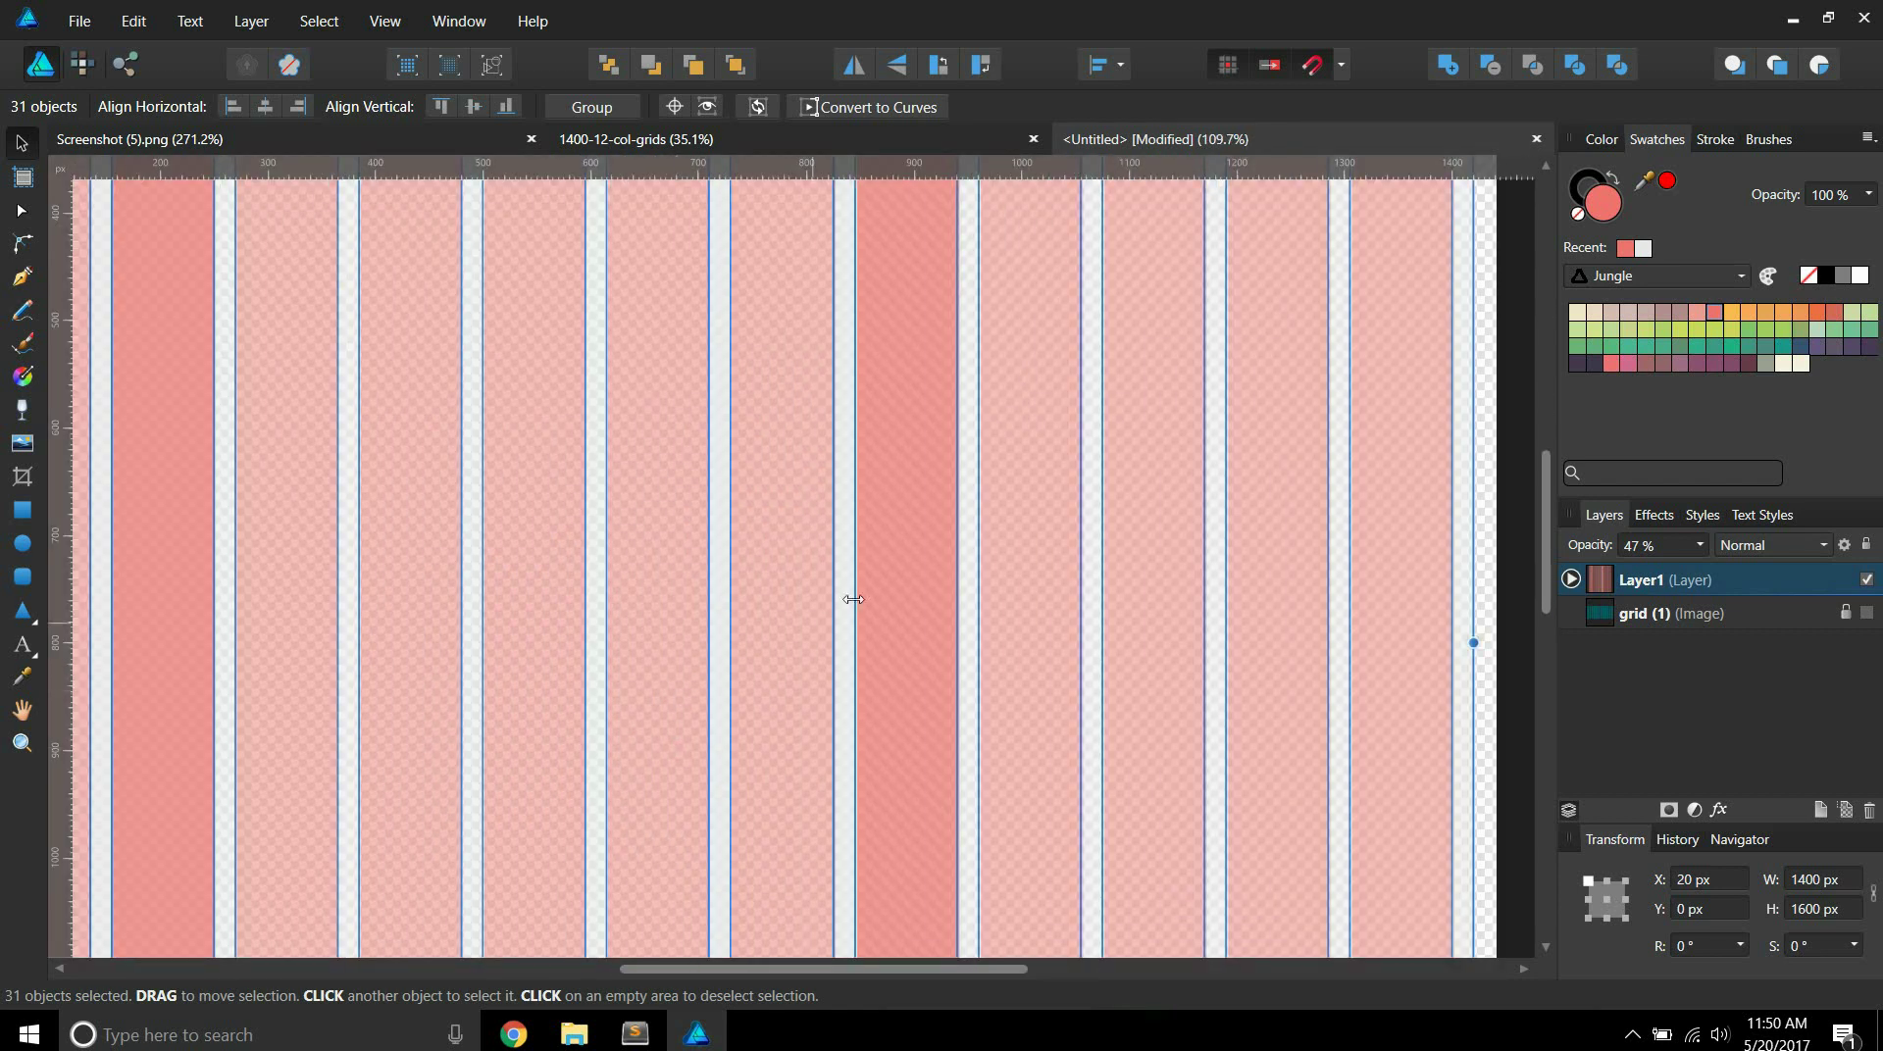
scroll(673, 546, down, 2)
scroll(628, 549, down, 1)
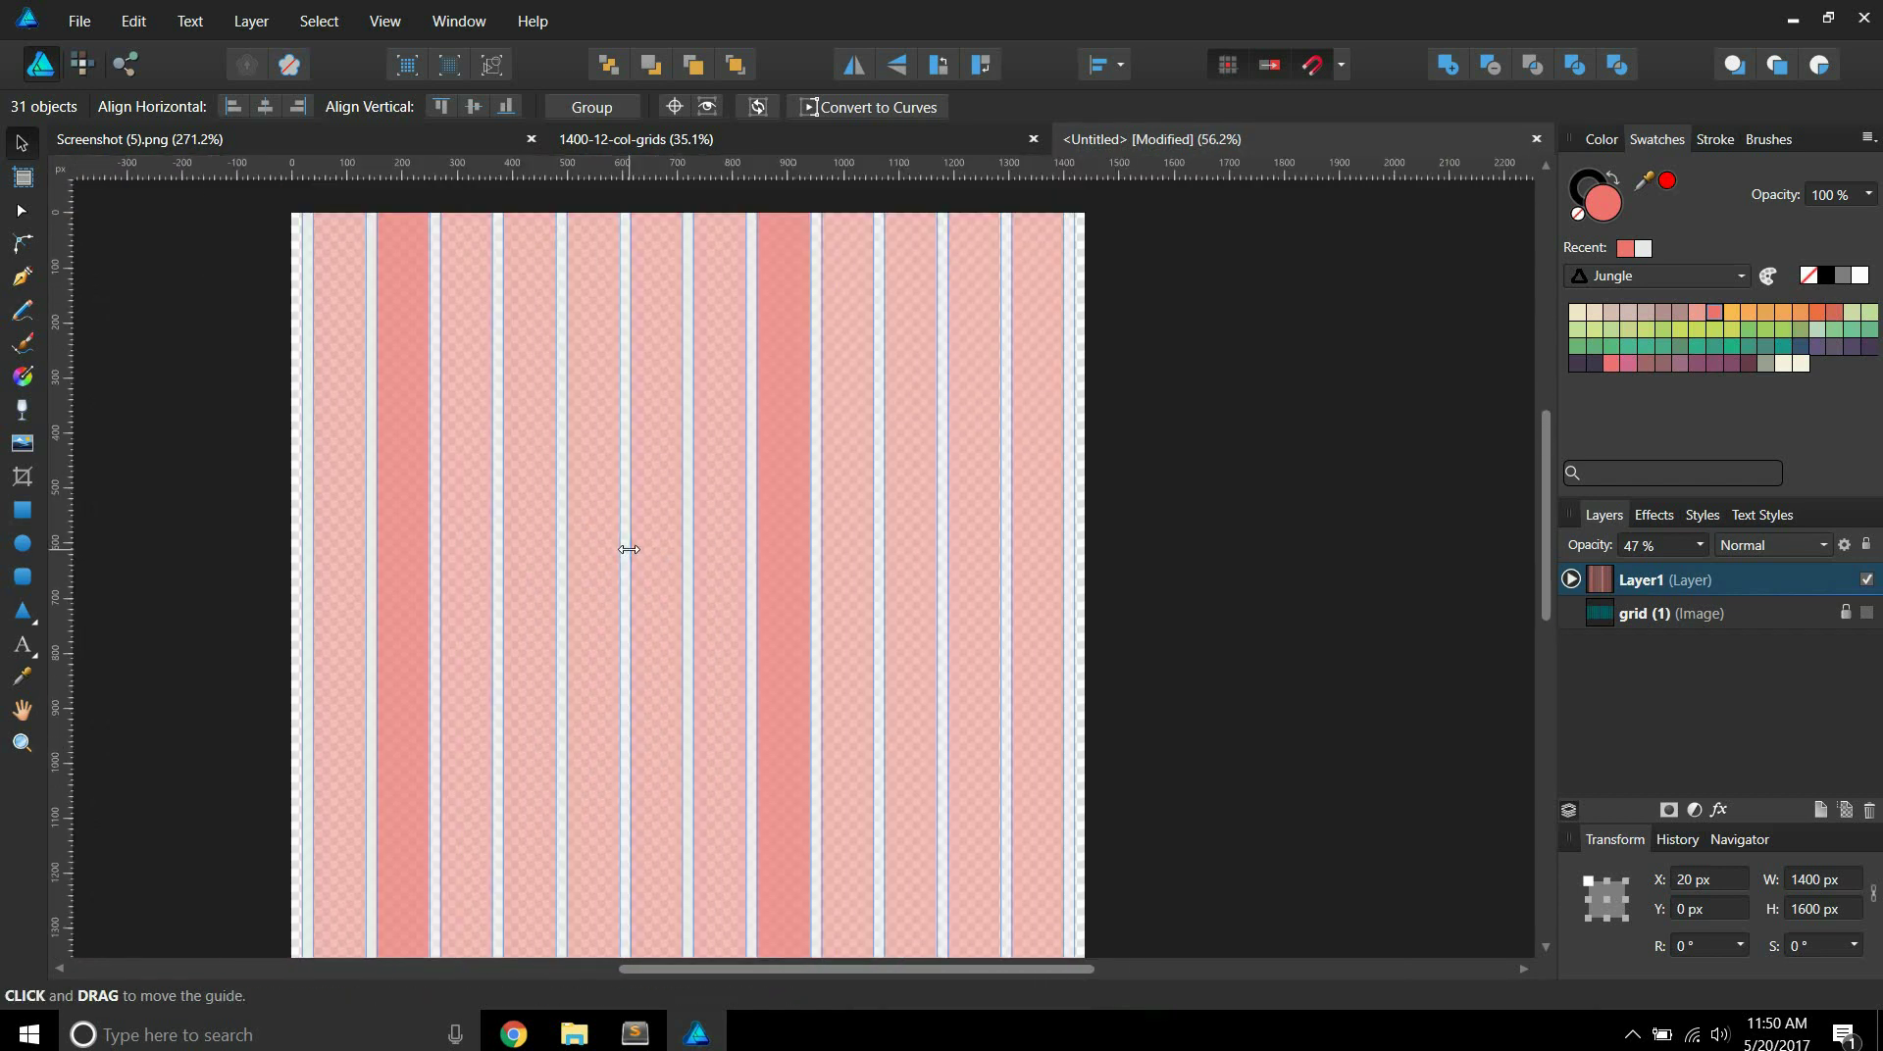
scroll(628, 549, up, 1)
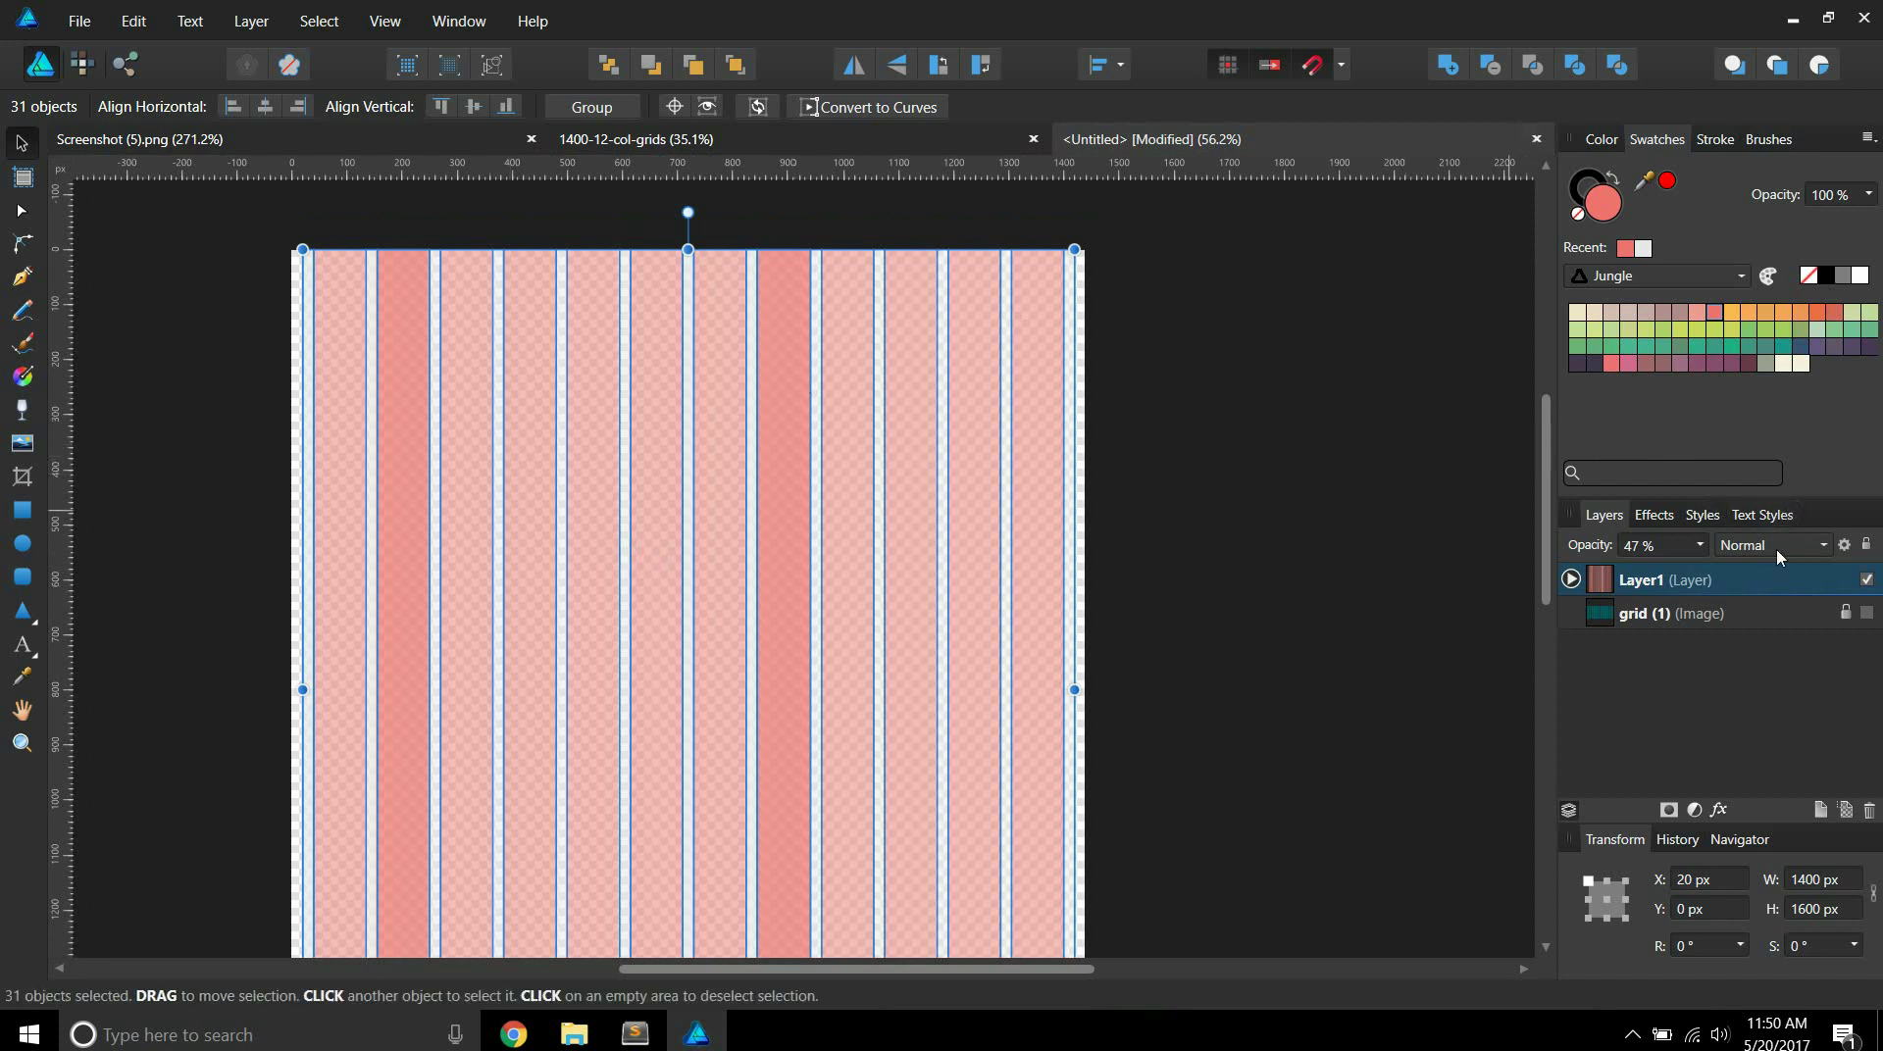
click(1867, 544)
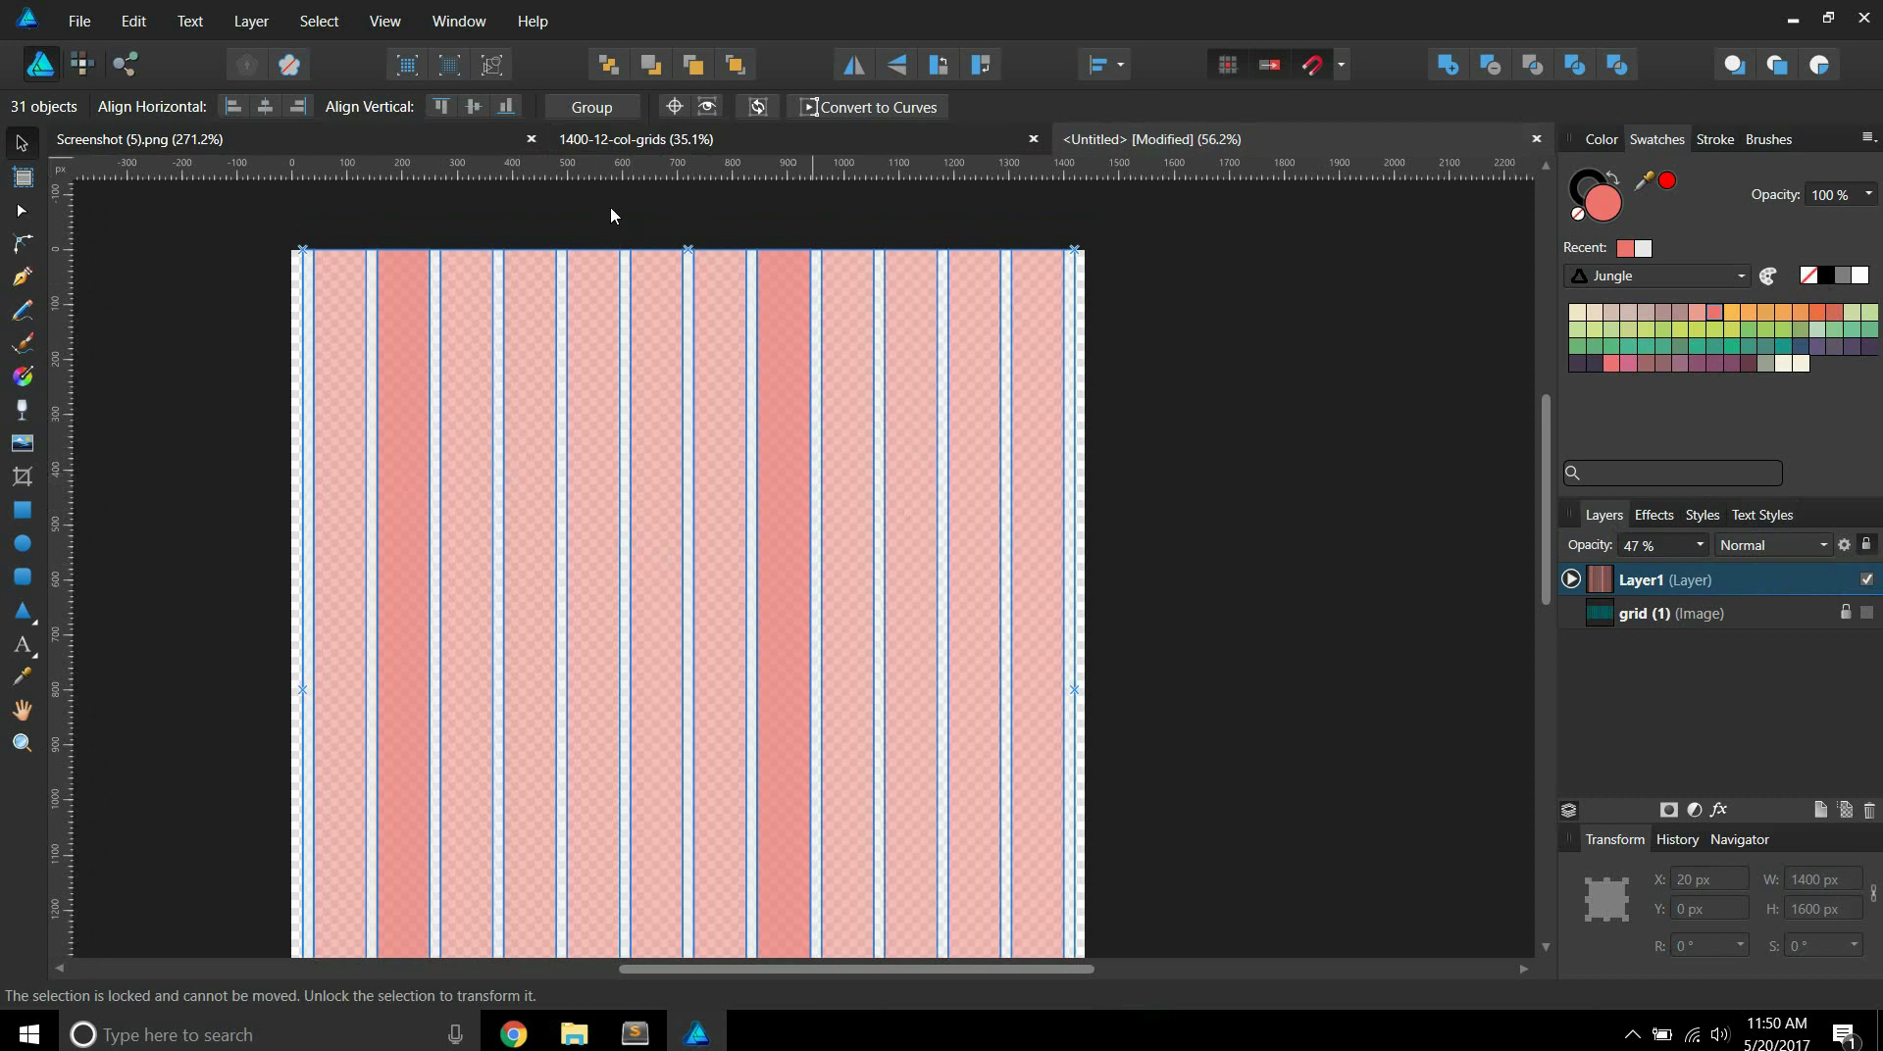
Draw a coral banner rectangle about 1360 × 535 px across all twelve columns, starting at the page's top edge.
click(21, 509)
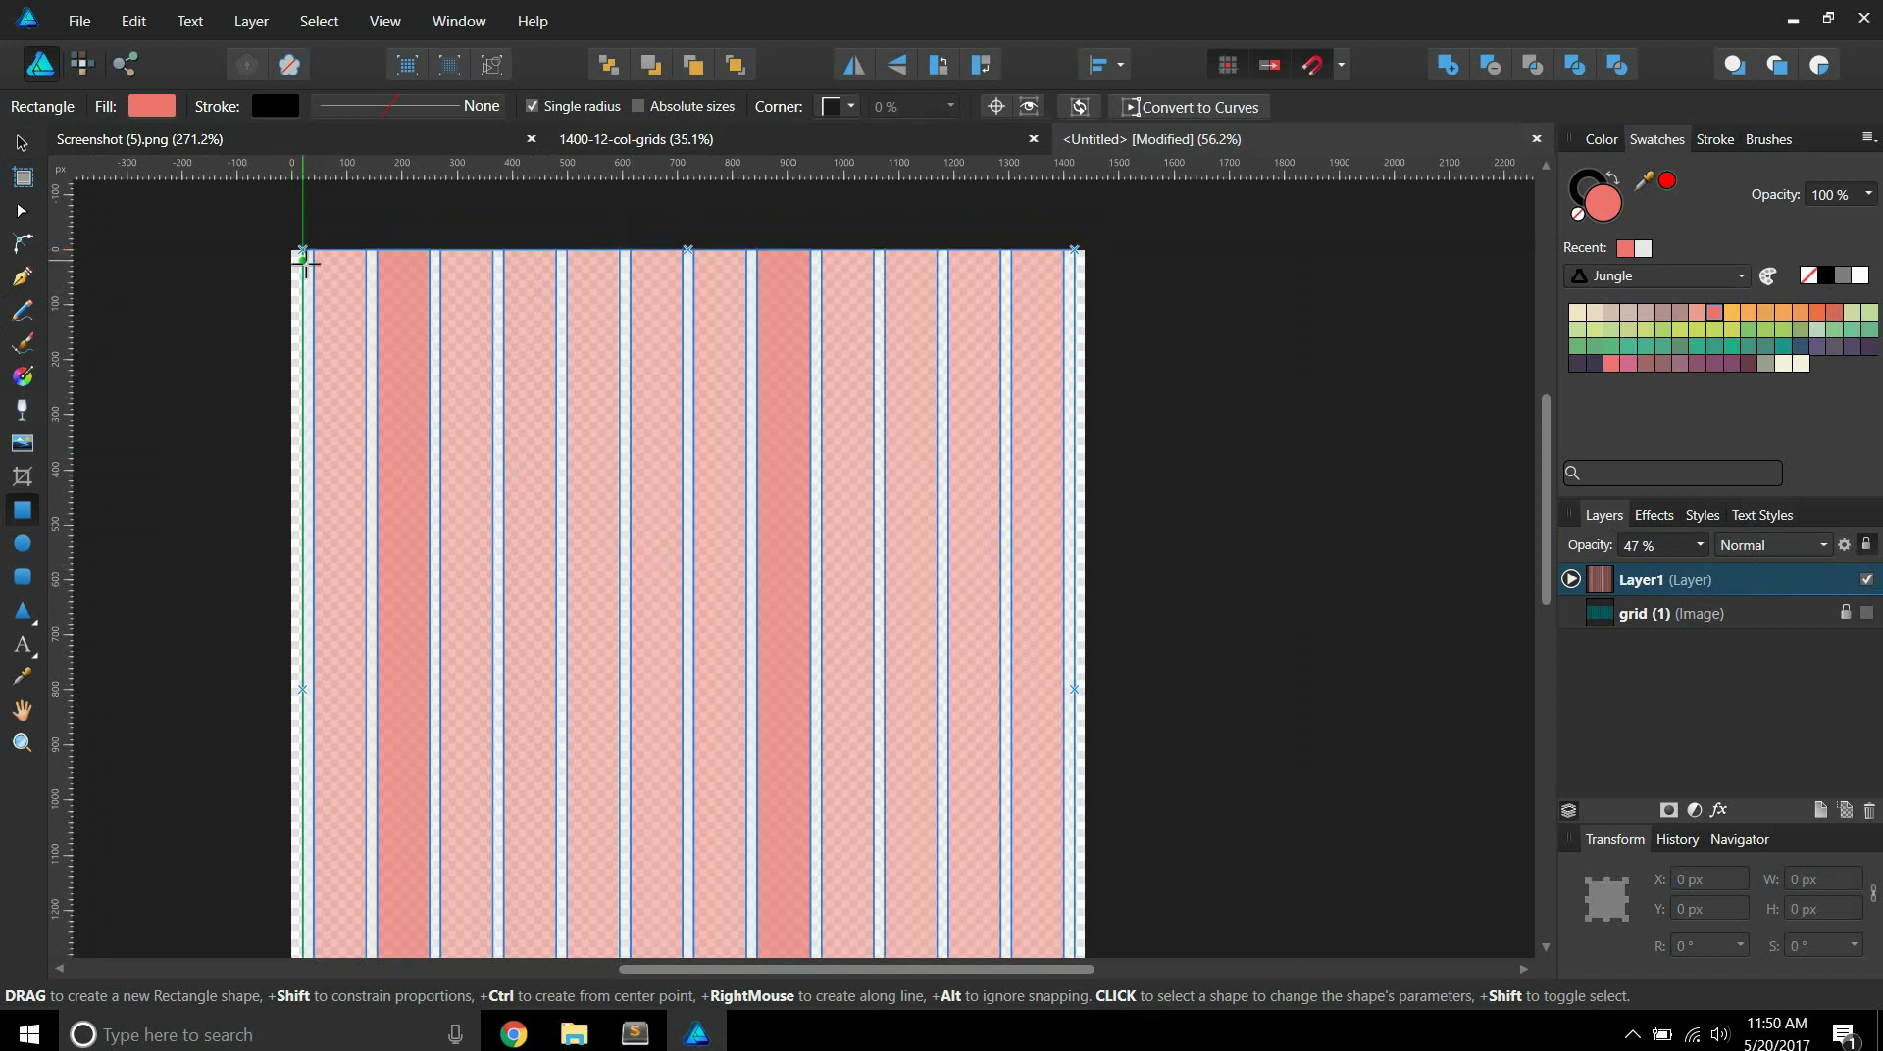
drag(312, 260, 1063, 543)
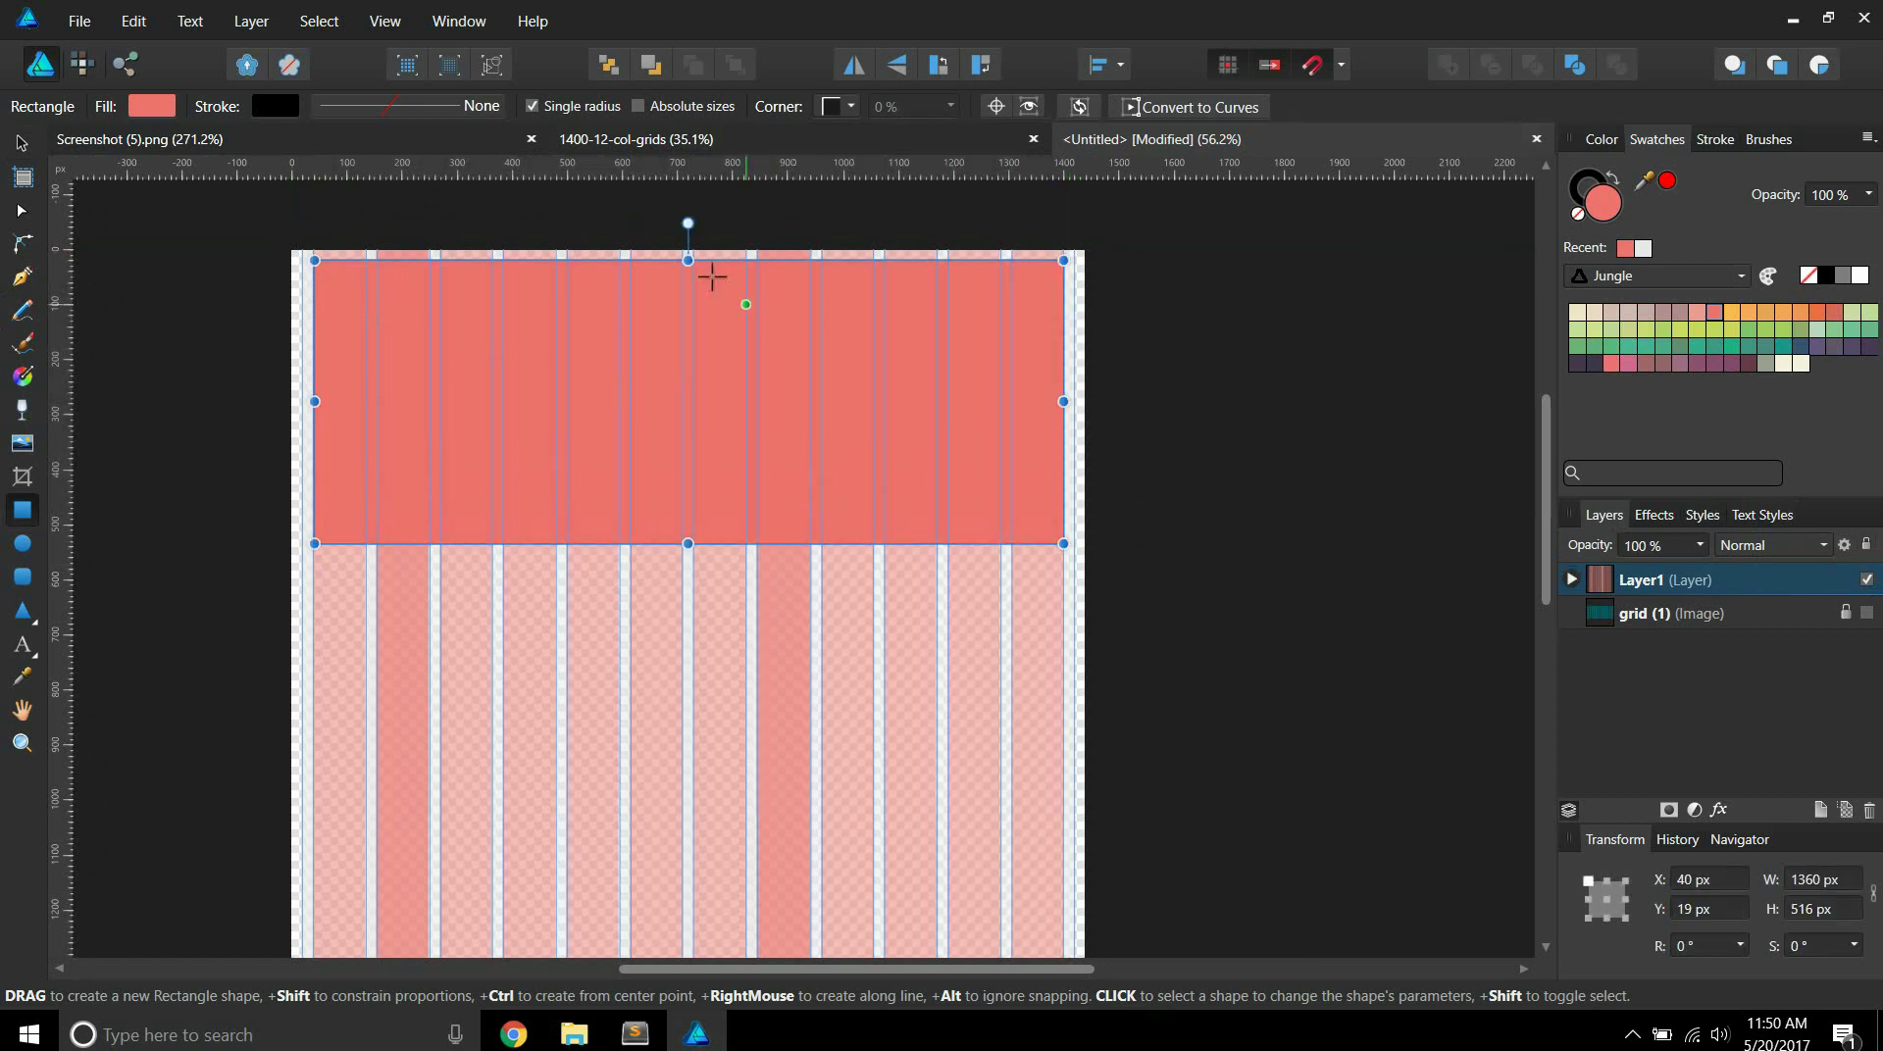
drag(688, 260, 688, 250)
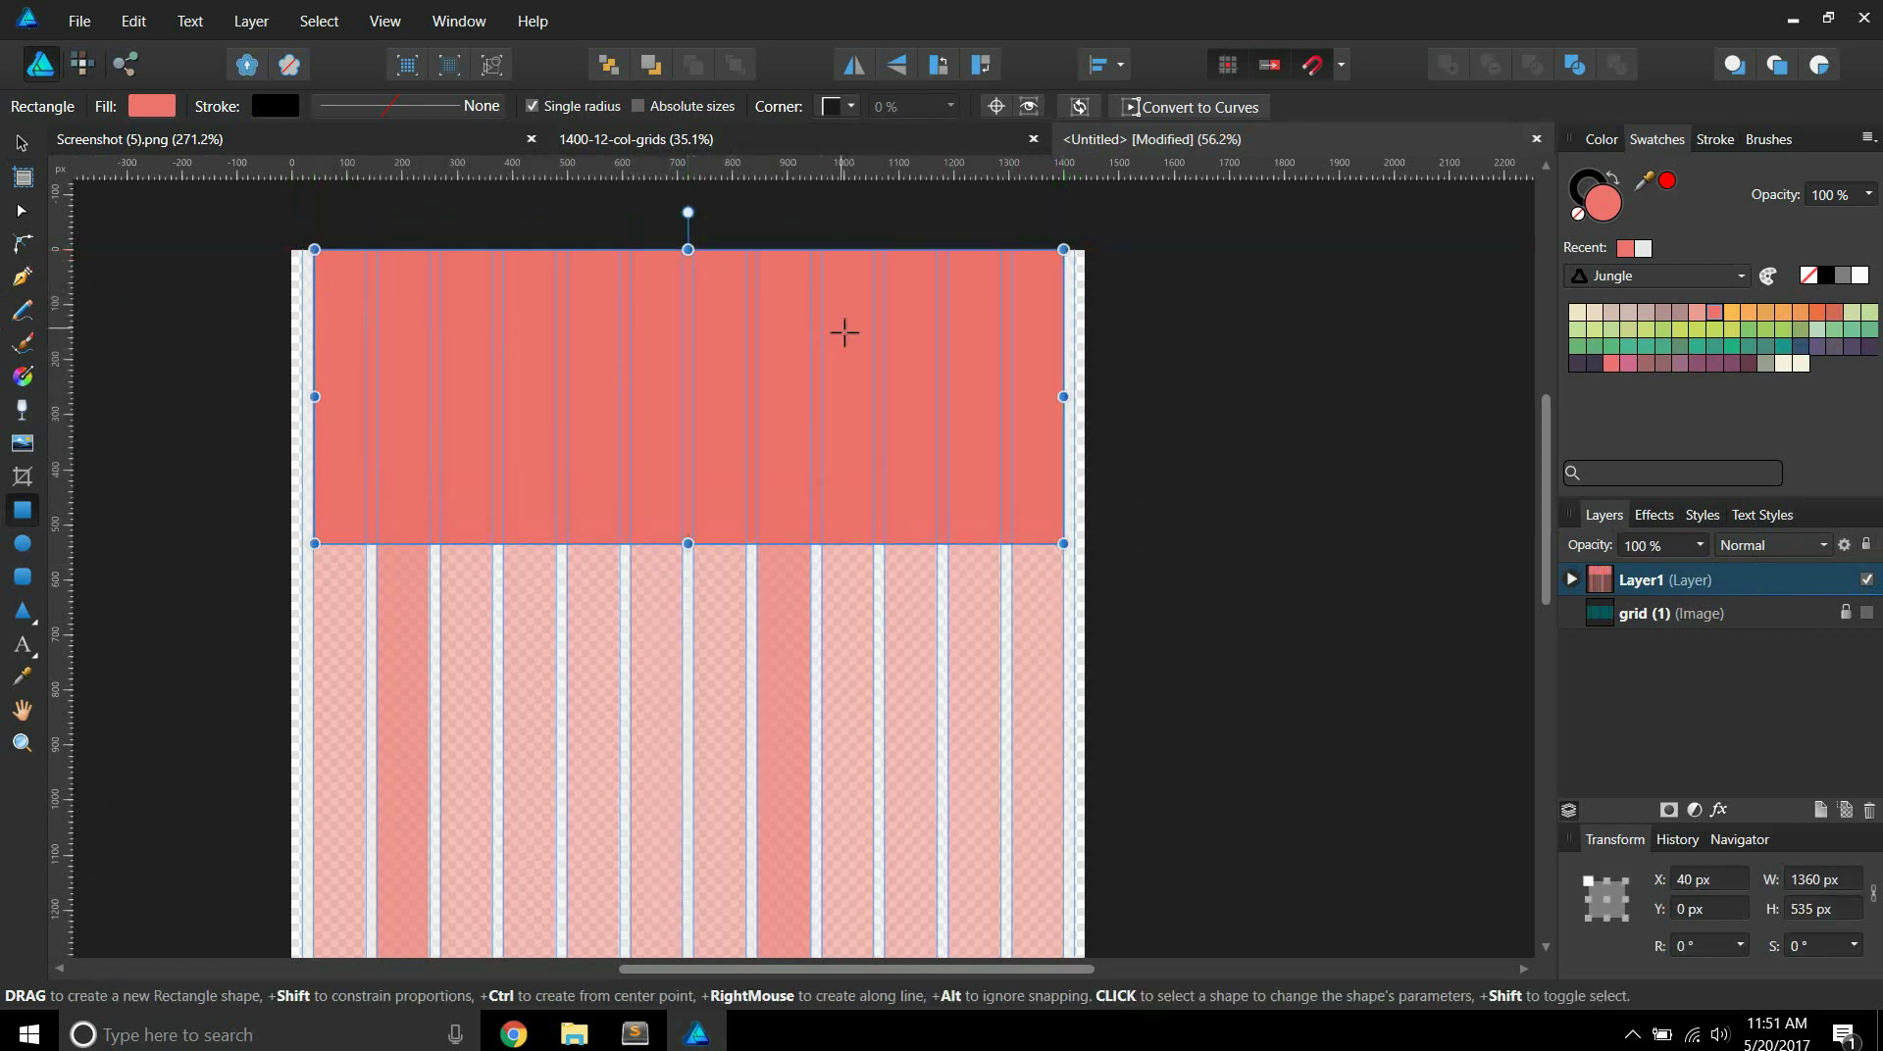
Place the sayla.png image from the Downloads folder over the banner rectangle.
click(22, 446)
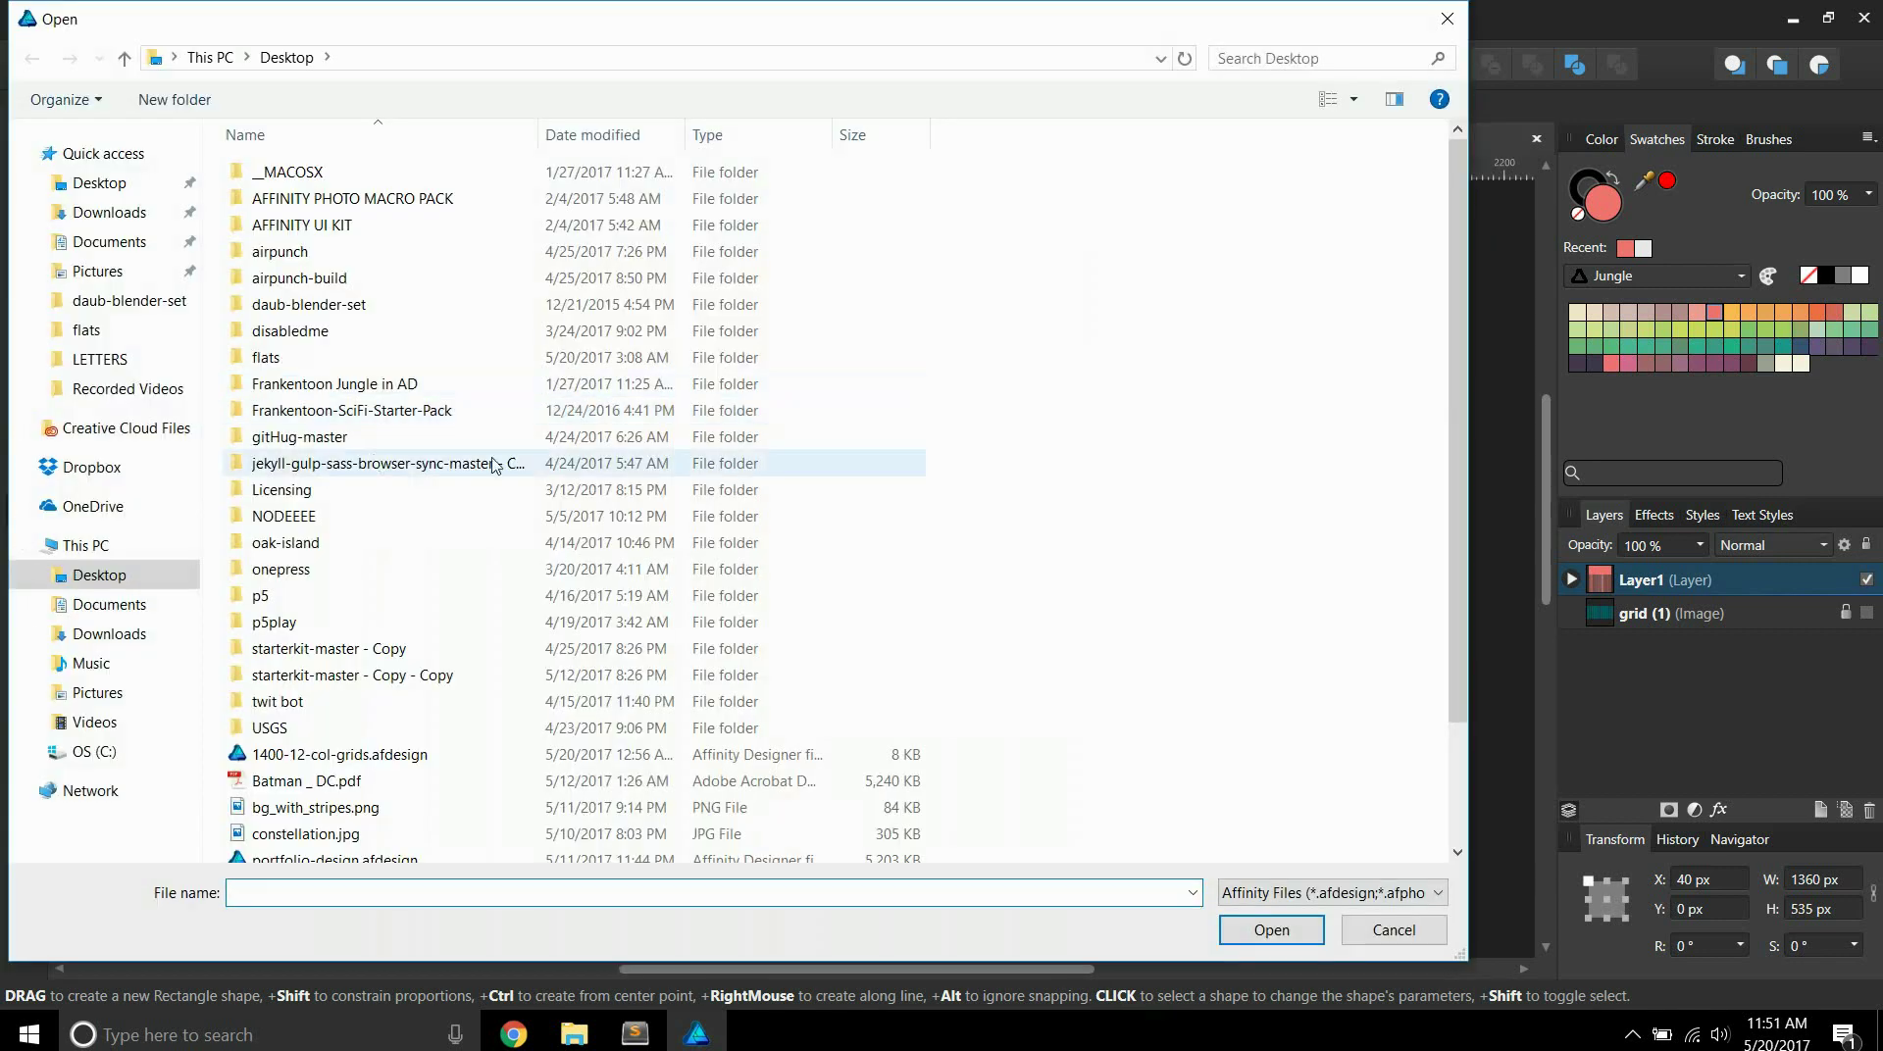
click(110, 213)
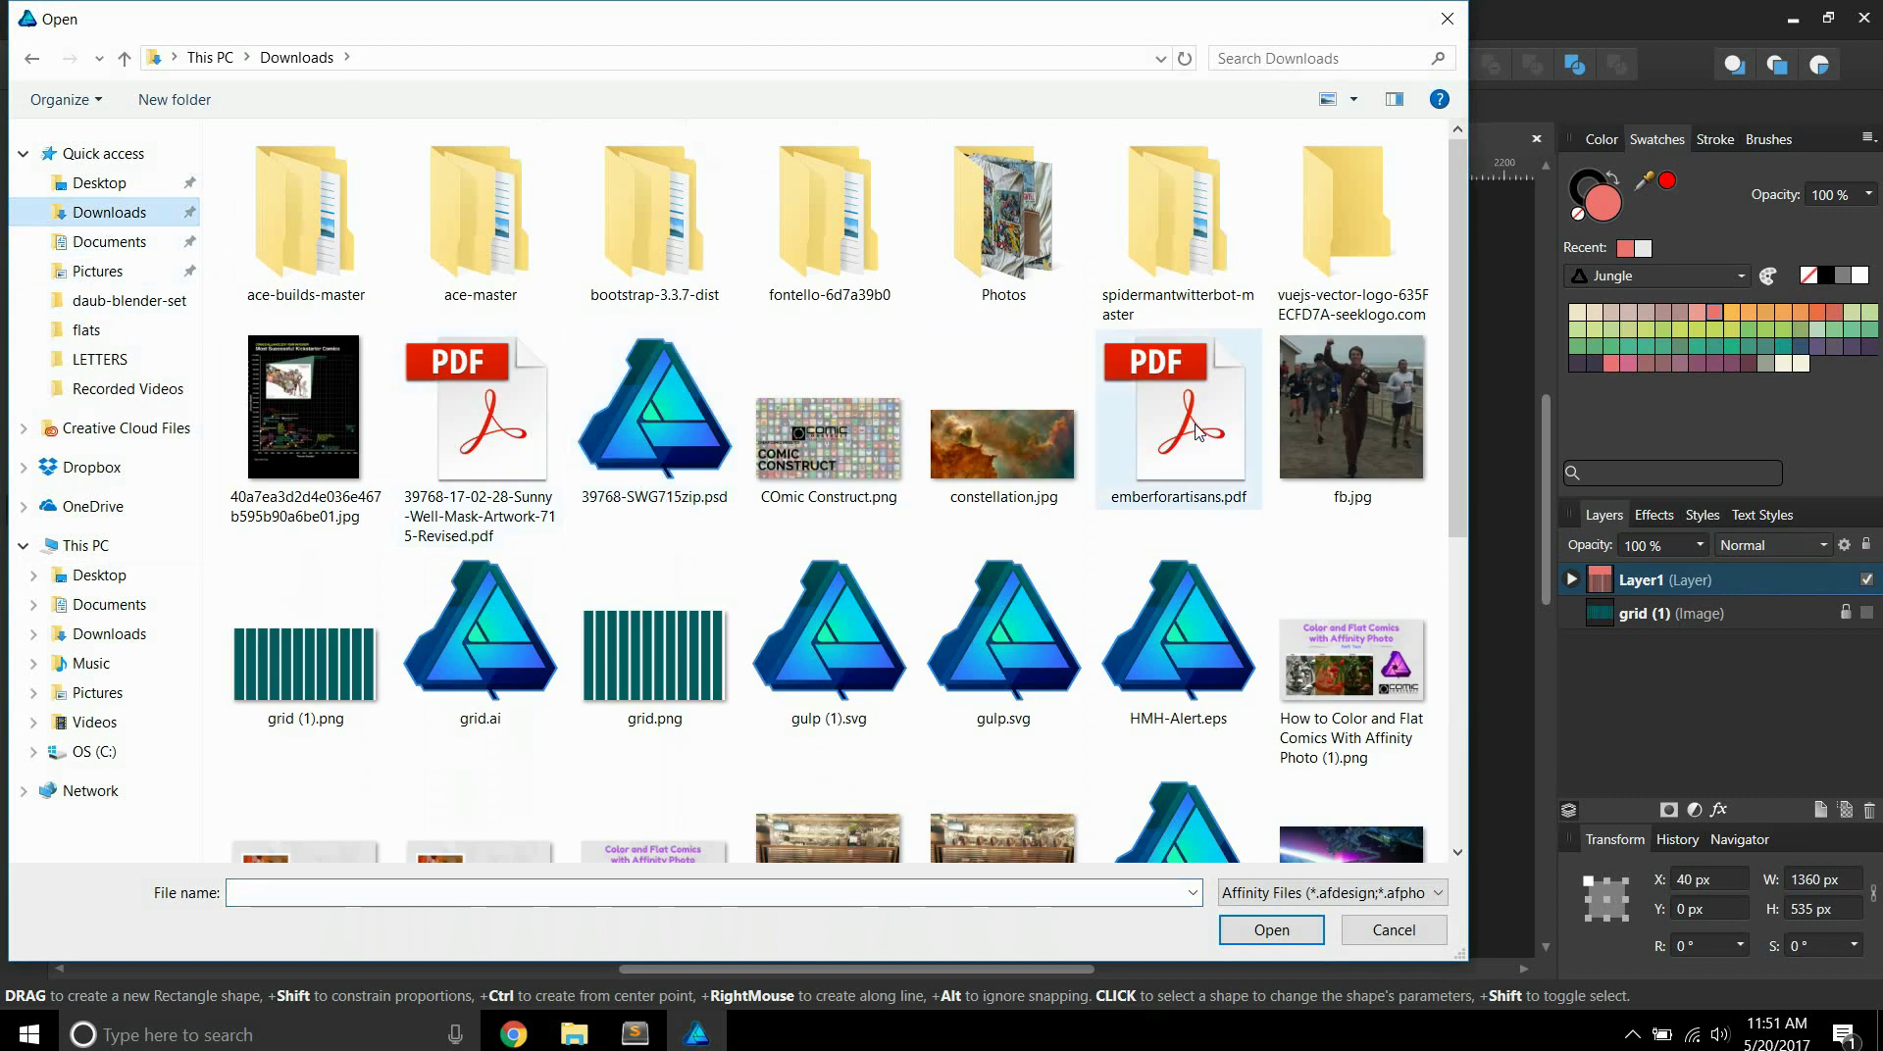
scroll(1099, 494, down, 5)
click(840, 572)
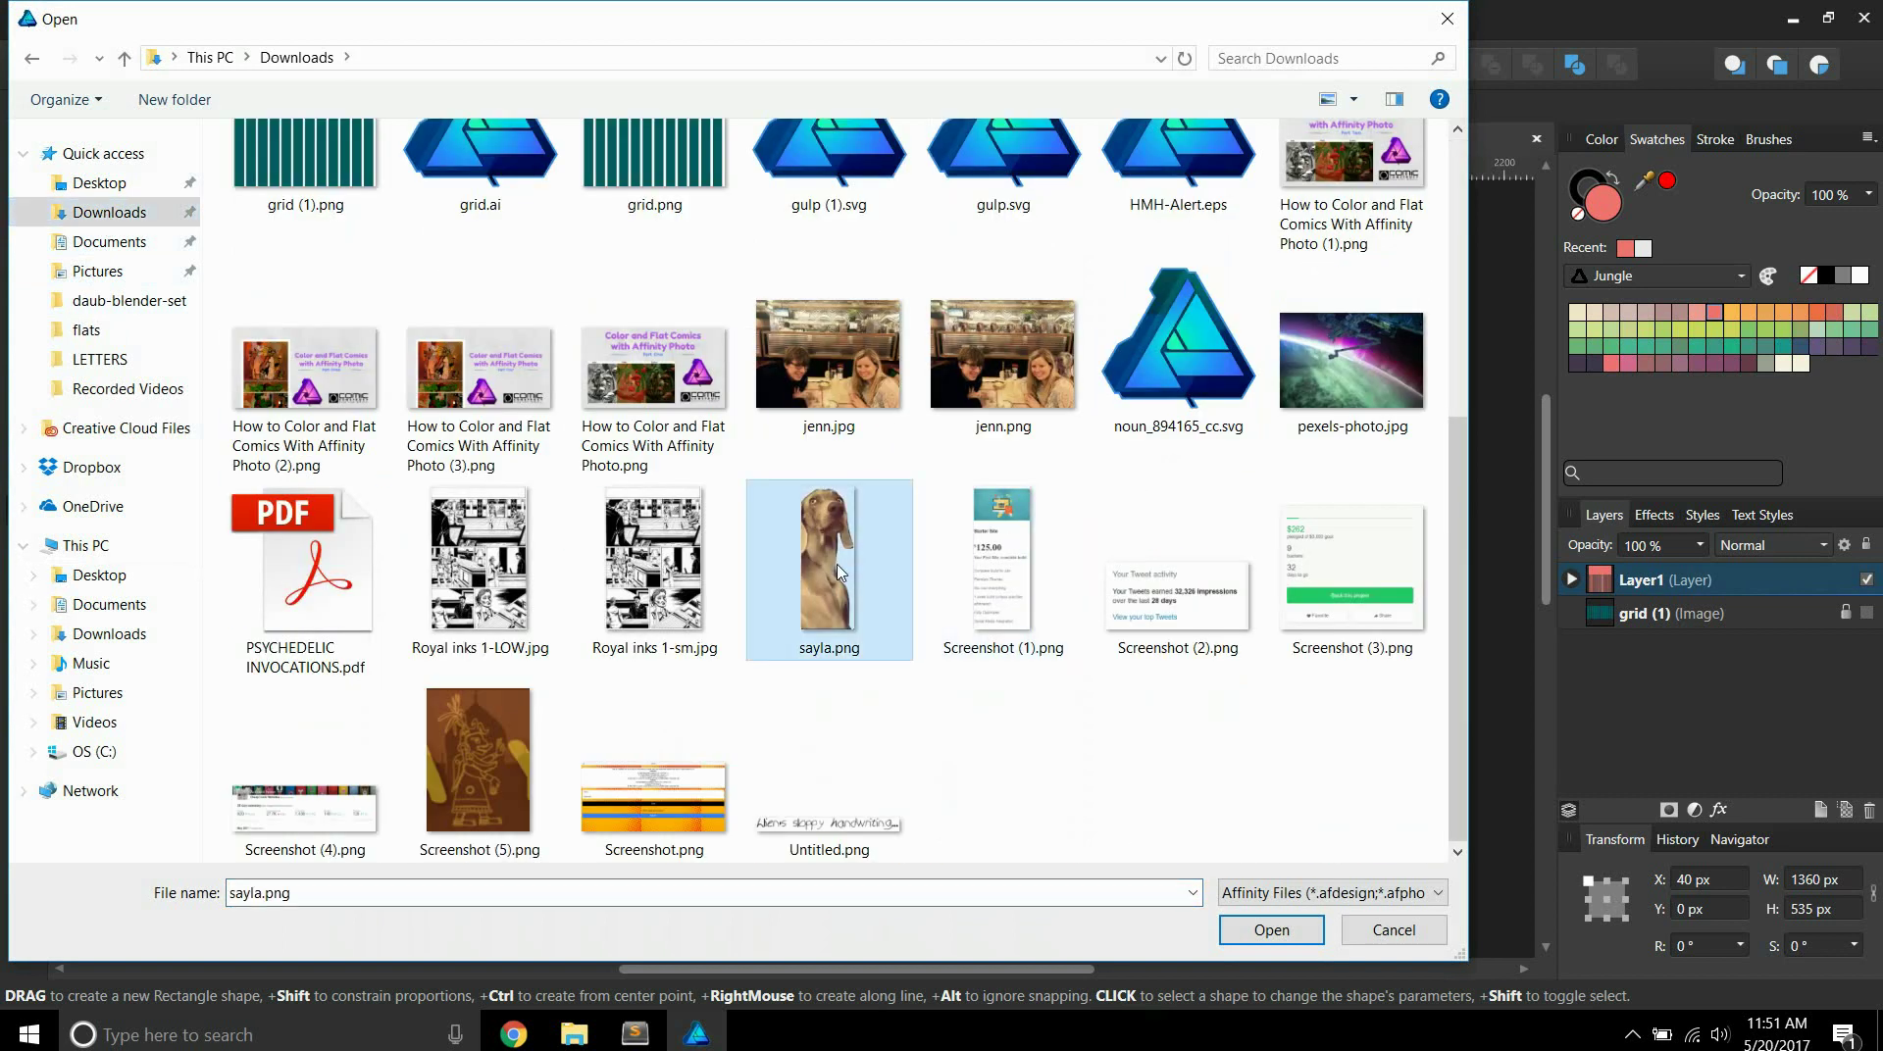
double_click(840, 571)
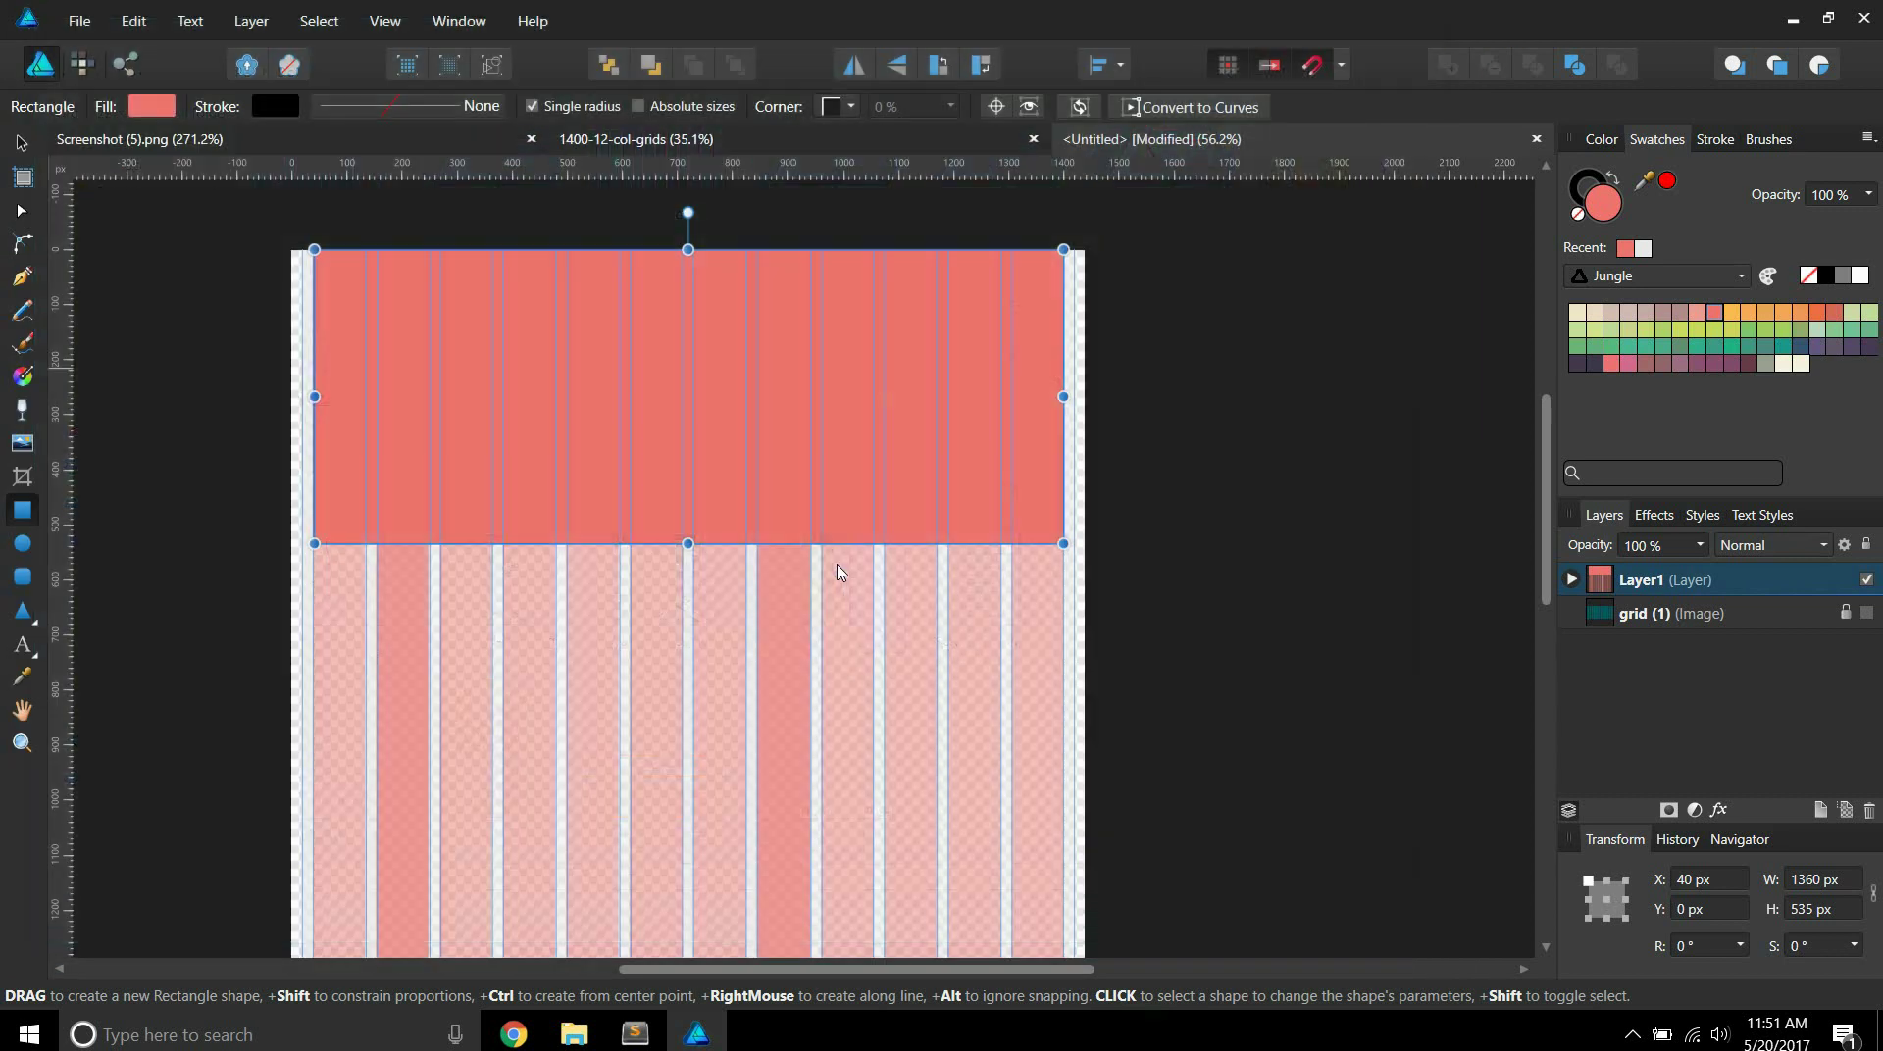
click(651, 353)
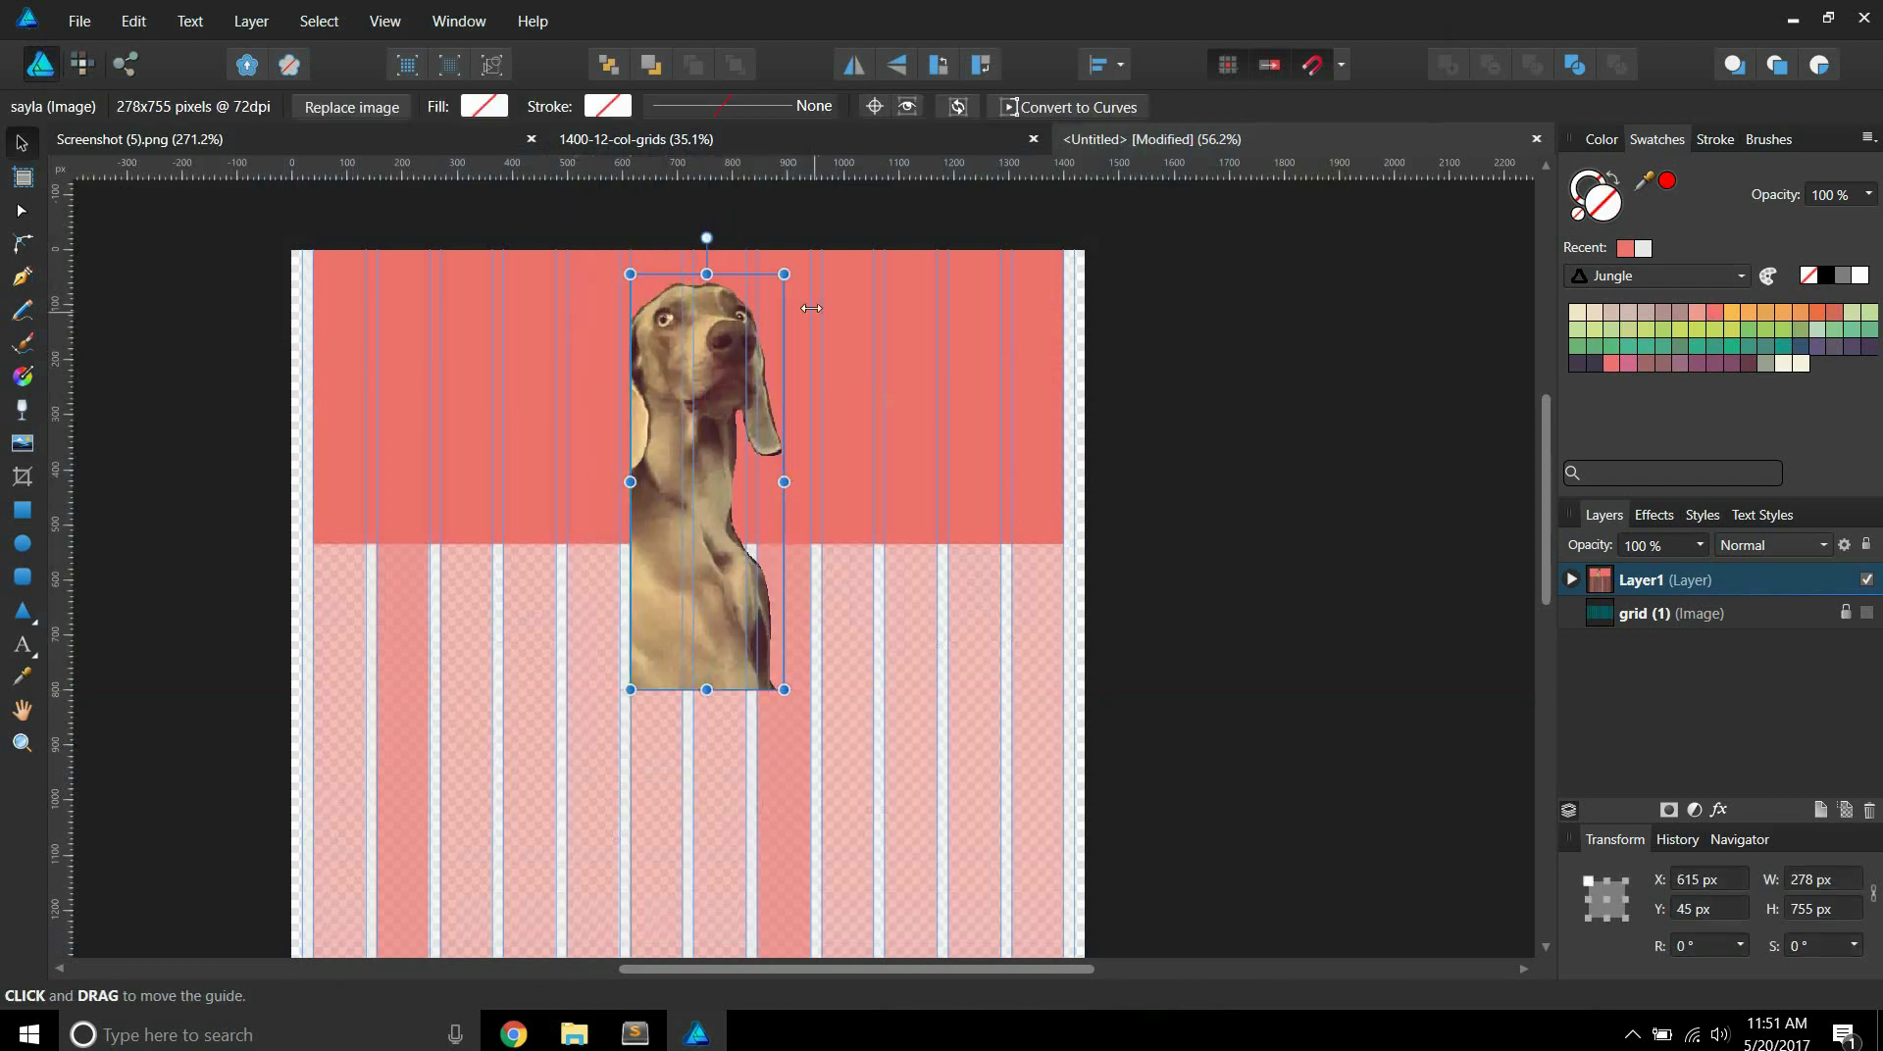
Scale the dog image to about 162 × 440 px and move it to the banner's lower-left corner, aligned with the first column's edge.
drag(784, 275, 719, 447)
drag(633, 544, 300, 398)
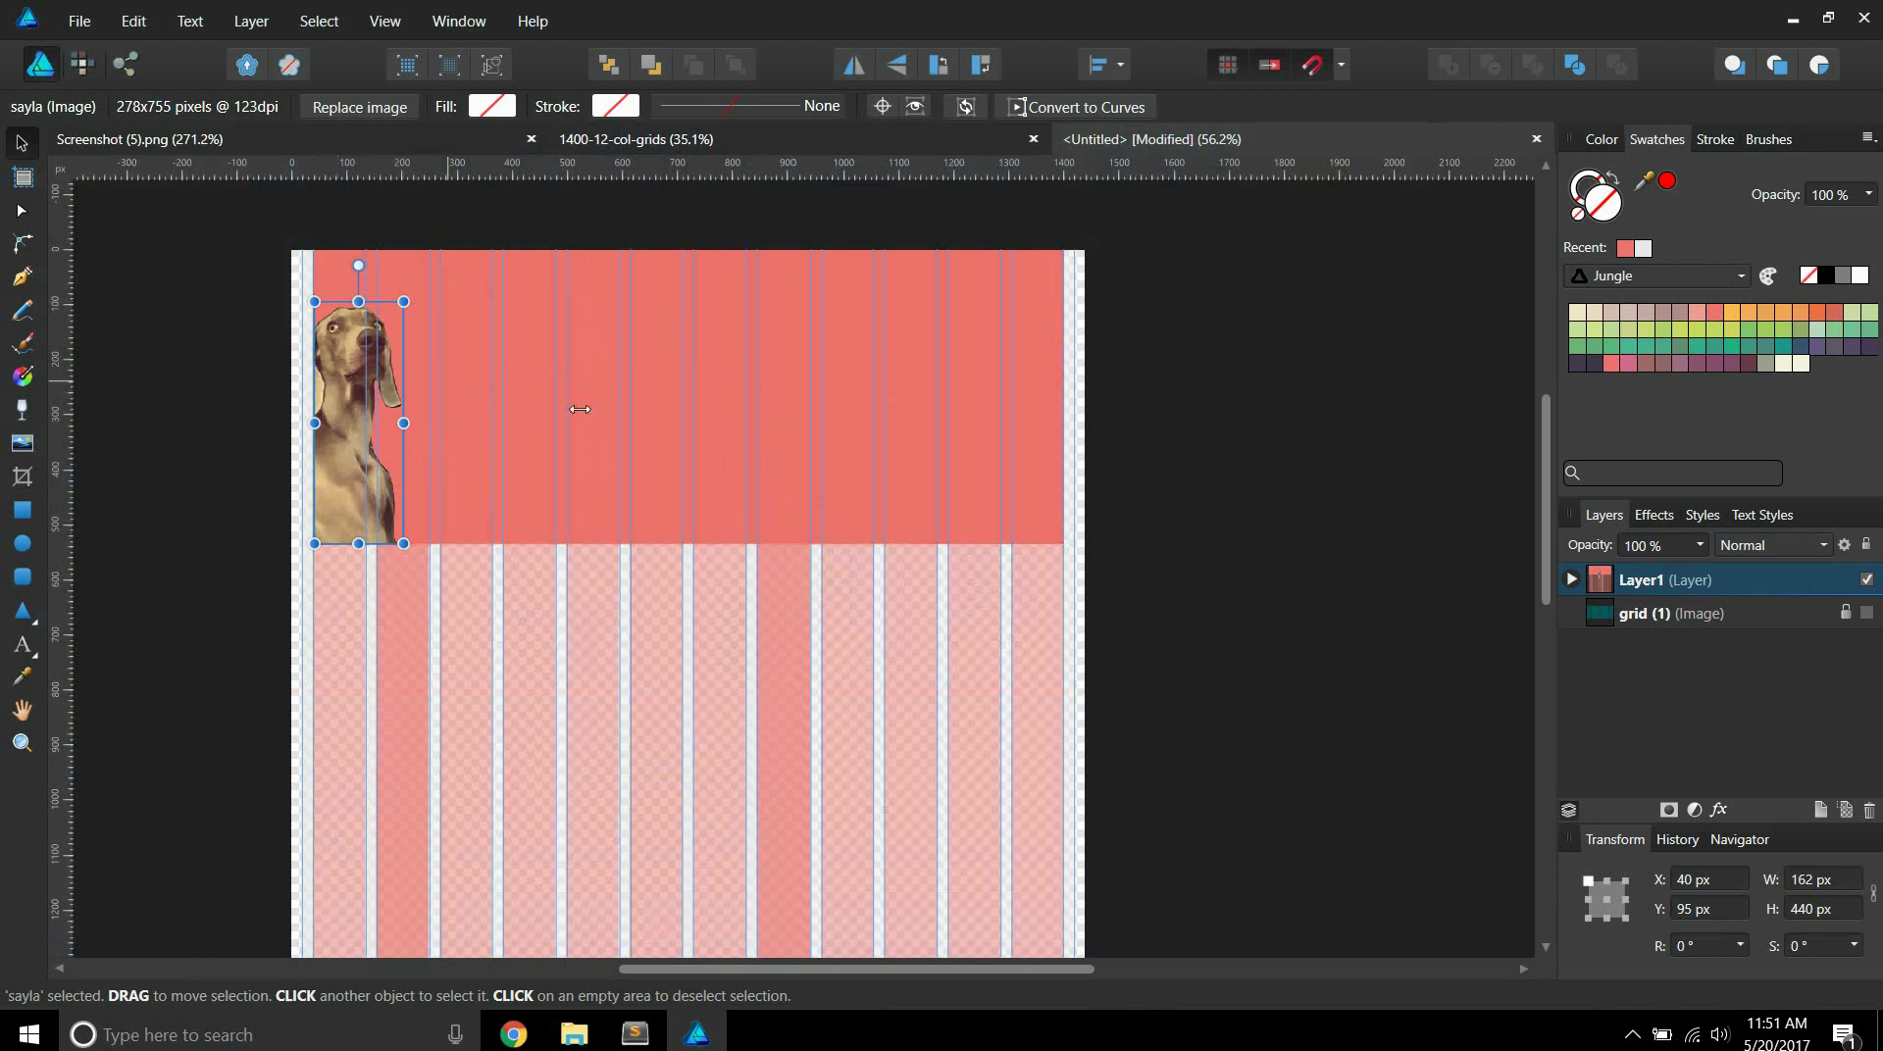
click(671, 418)
scroll(929, 537, down, 2)
scroll(831, 660, down, 3)
scroll(786, 702, up, 2)
scroll(1291, 559, up, 1)
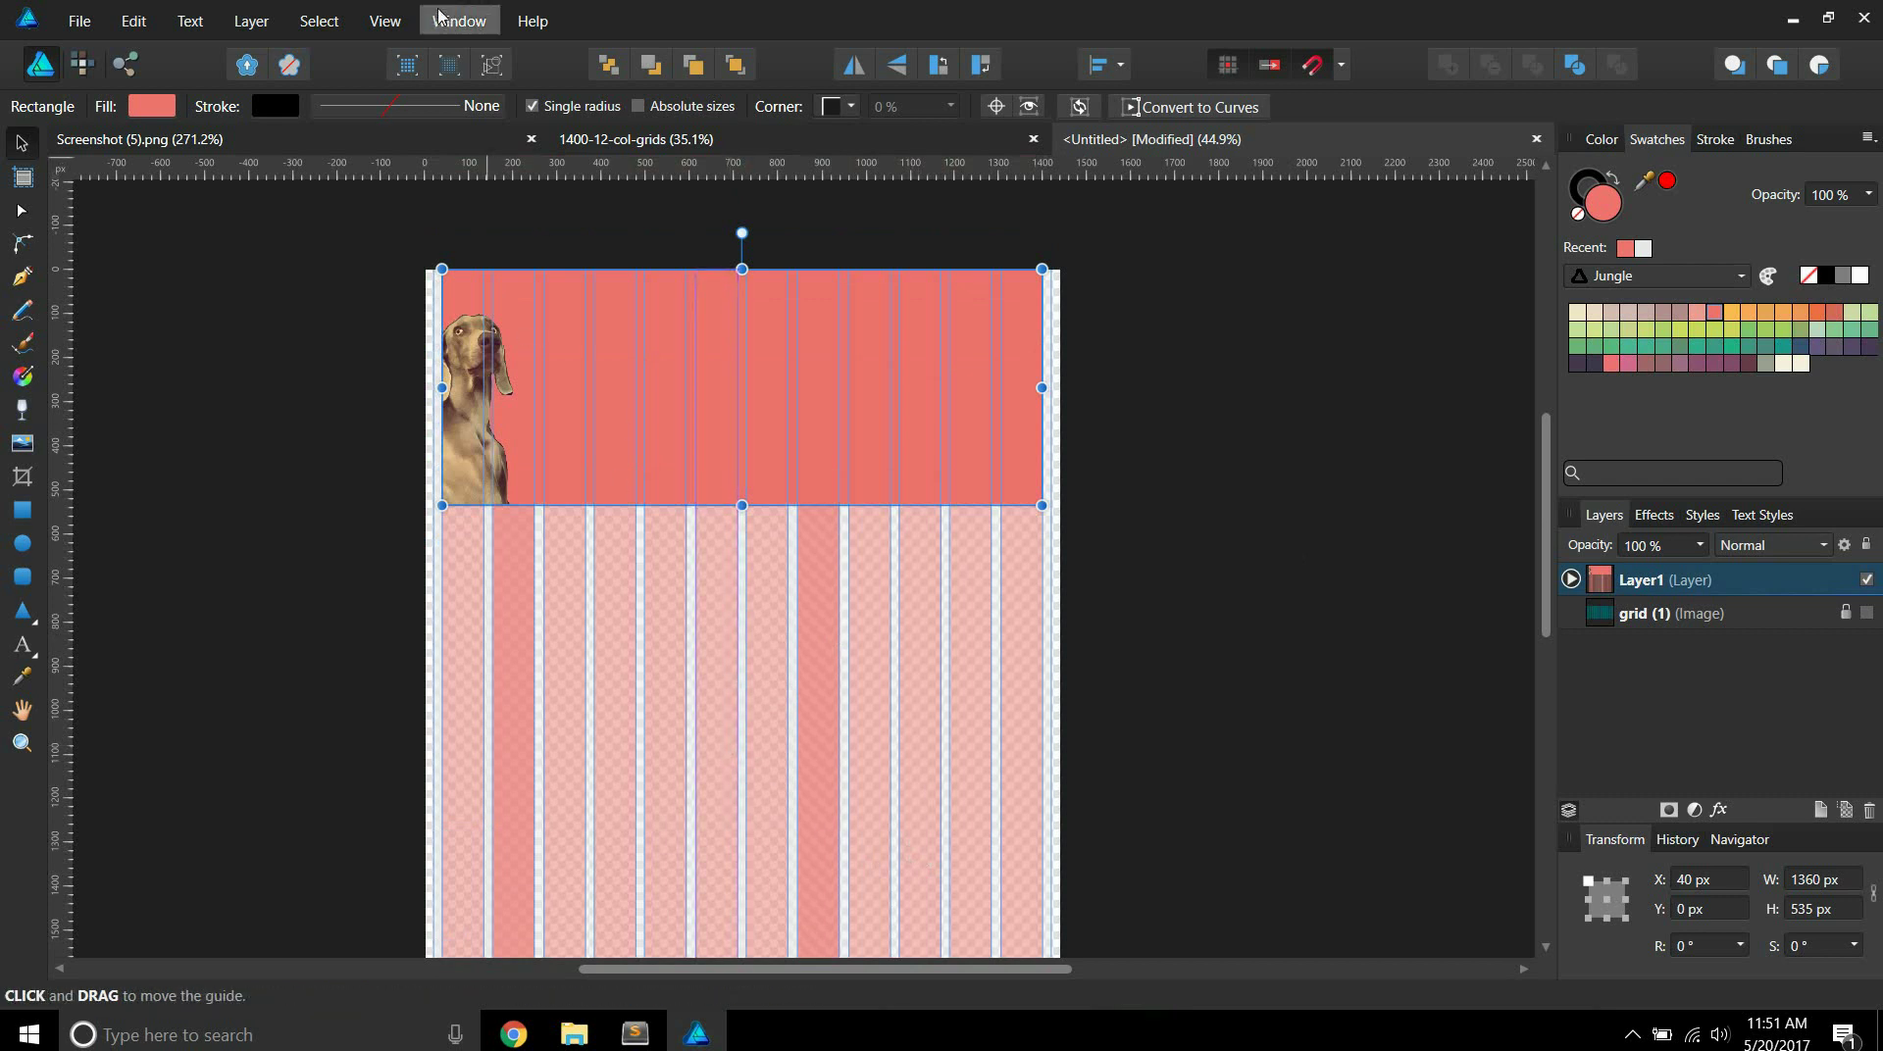
click(384, 21)
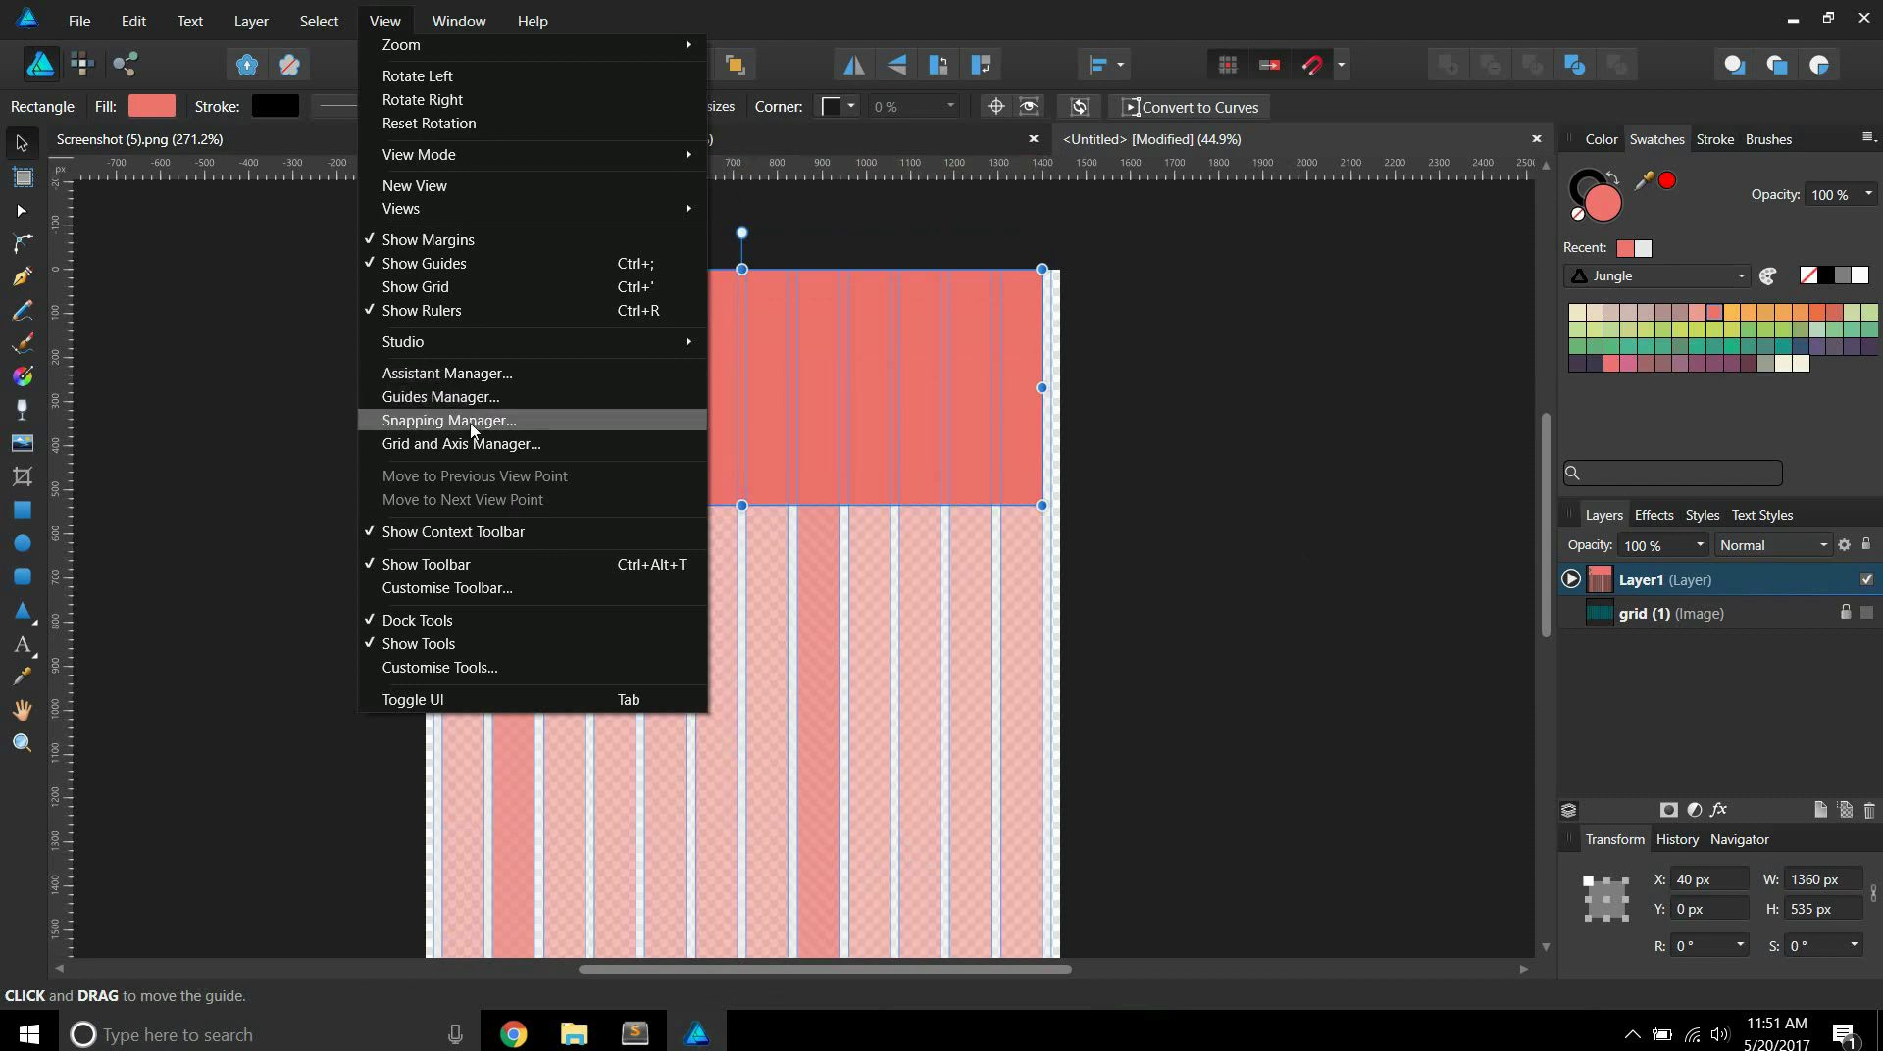
click(77, 19)
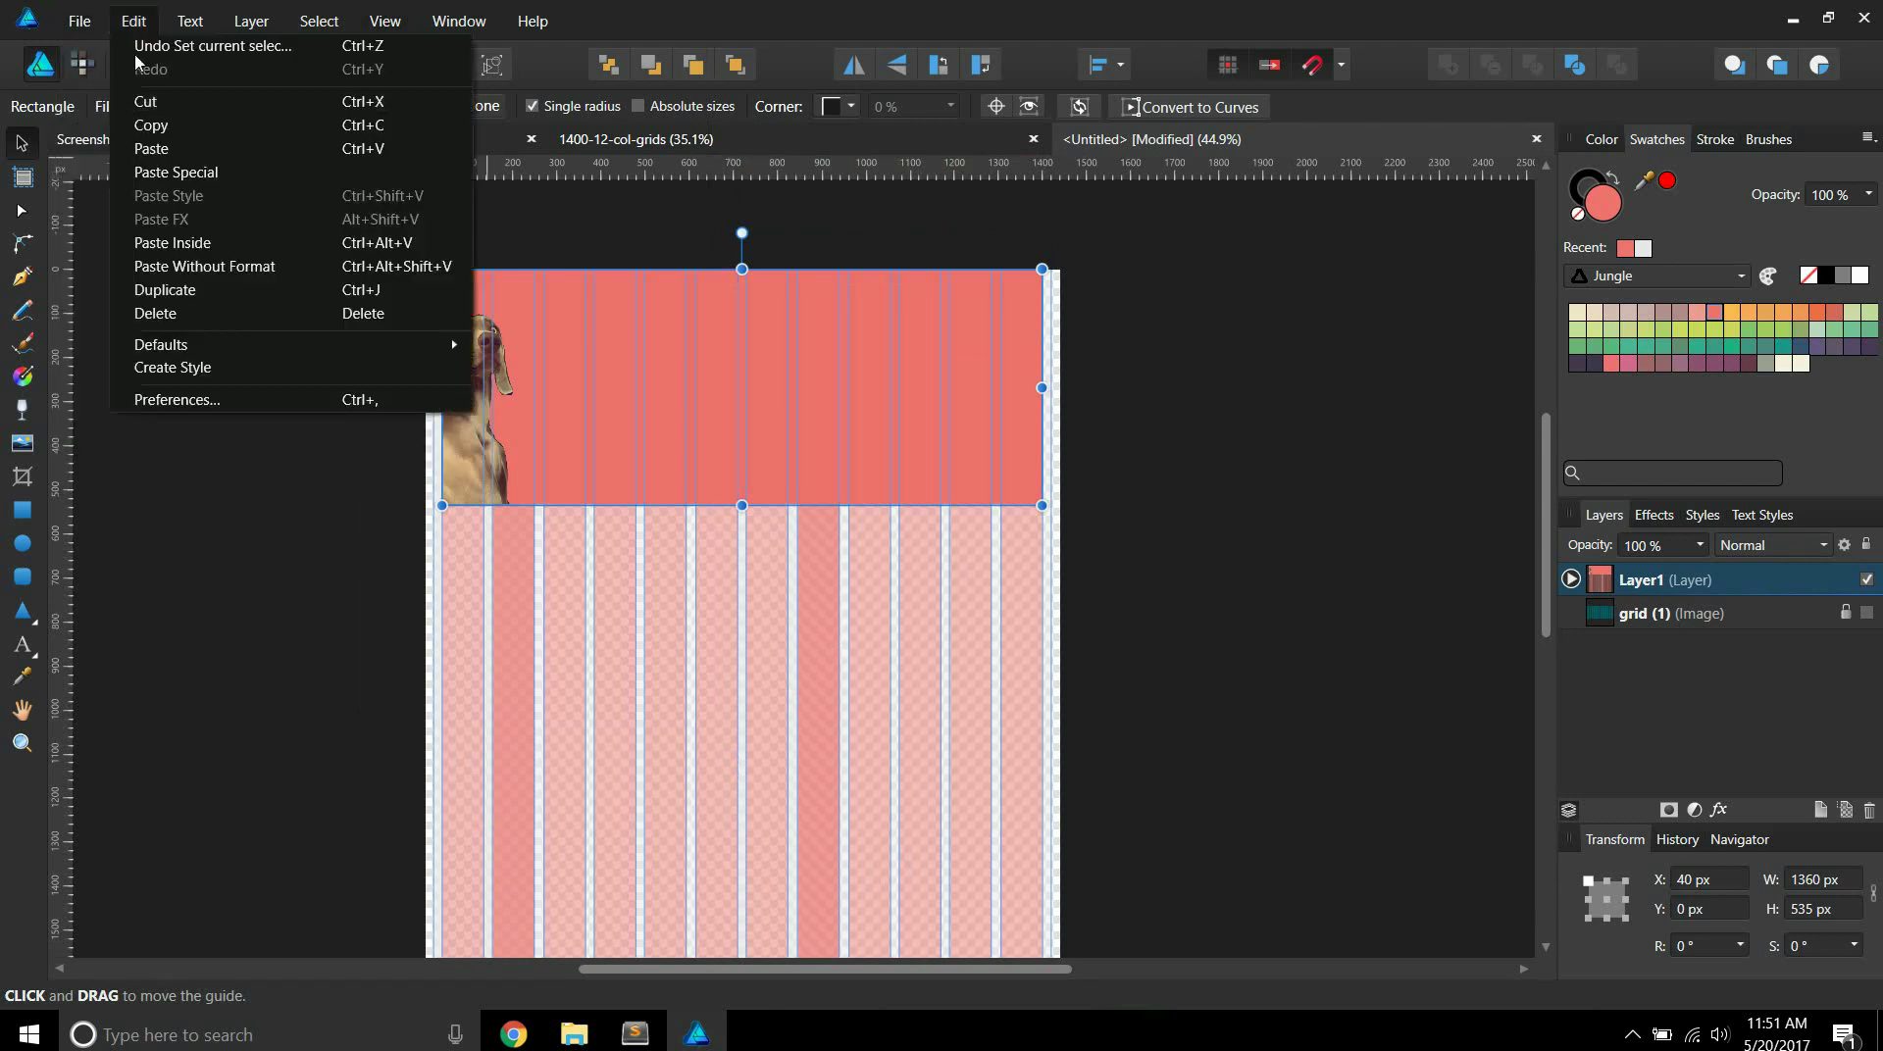
click(149, 22)
click(189, 22)
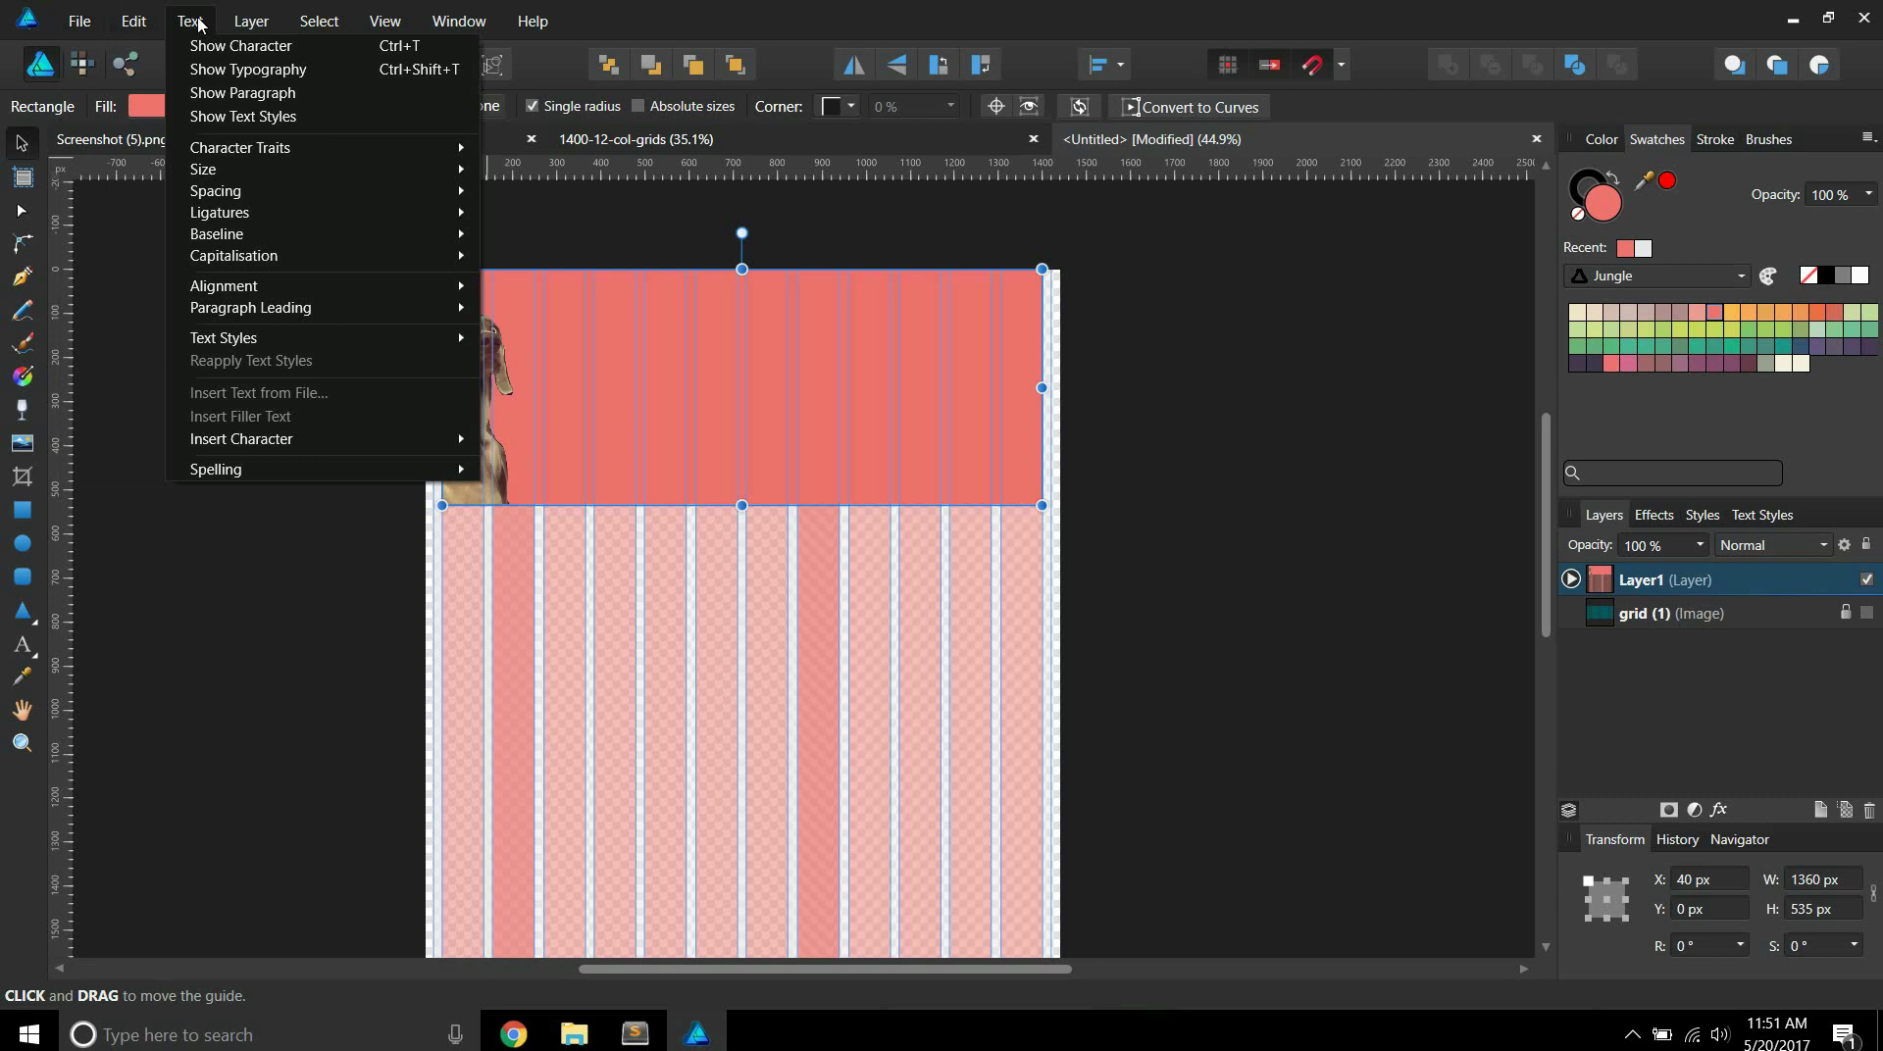
click(240, 22)
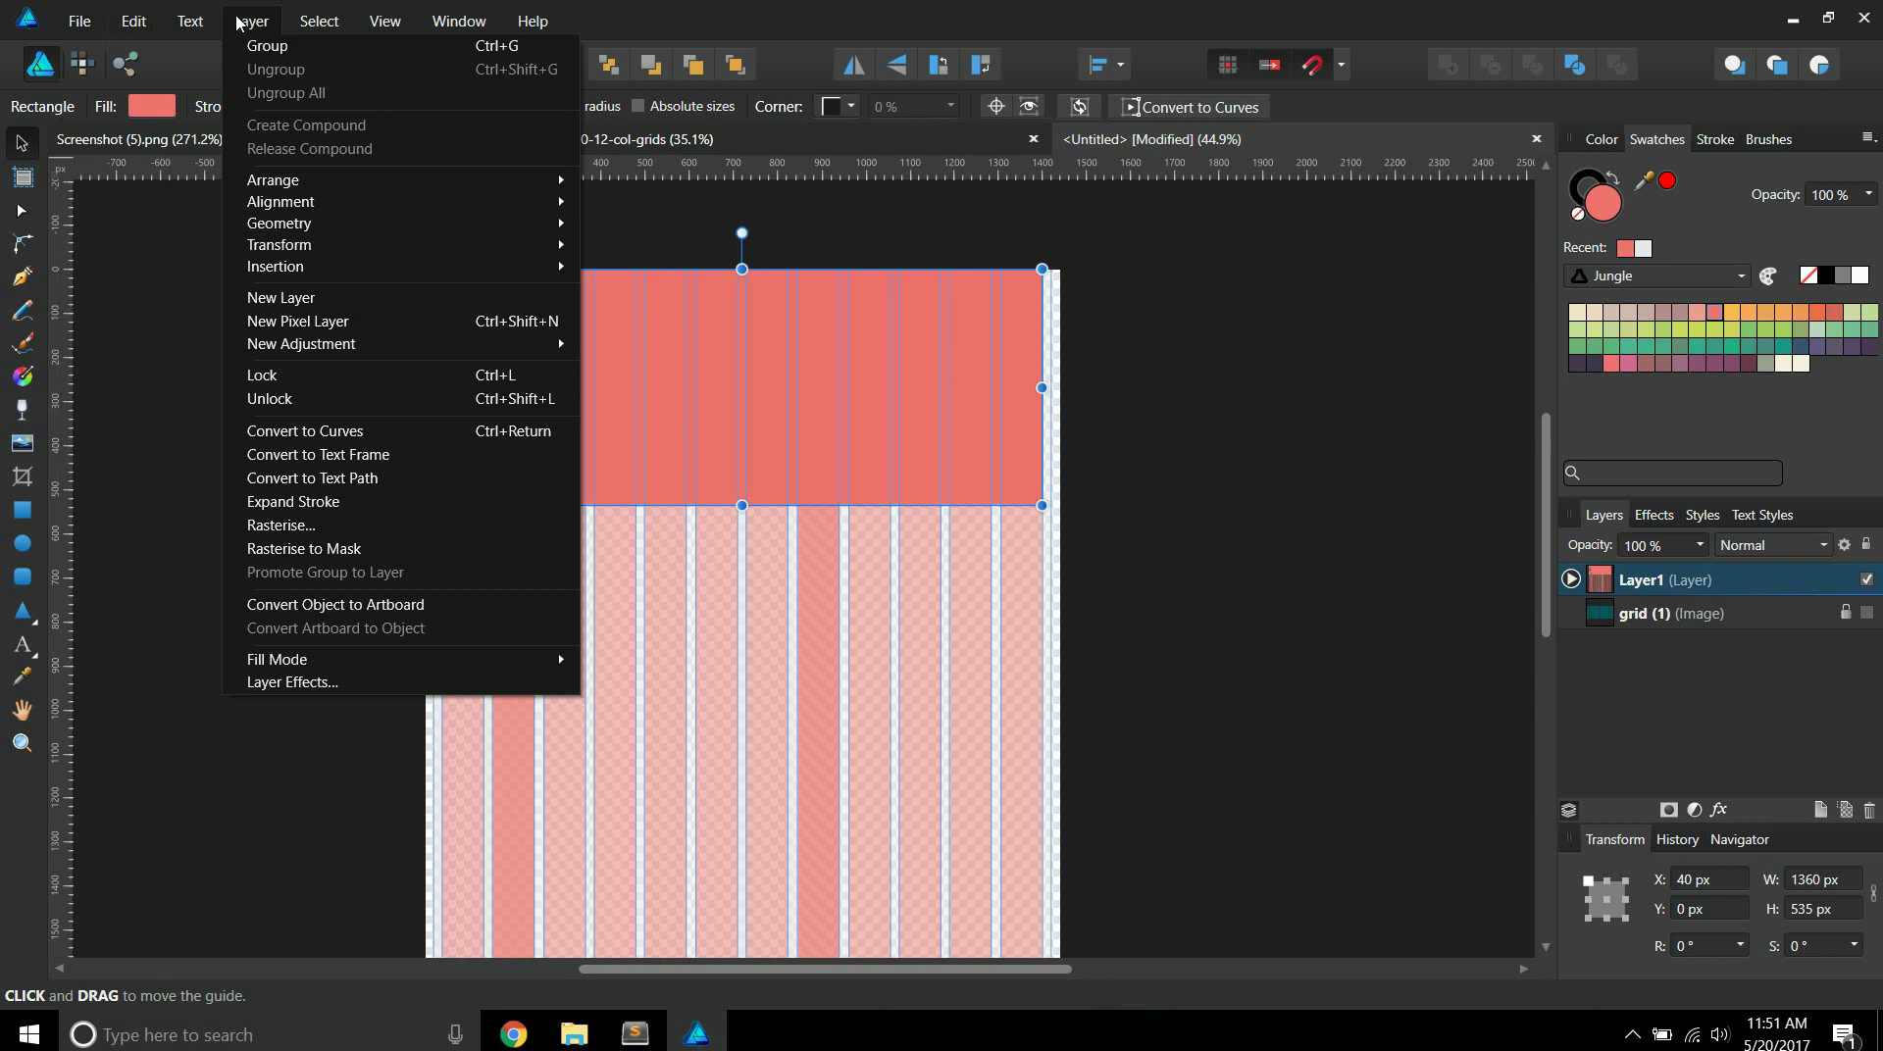
click(319, 22)
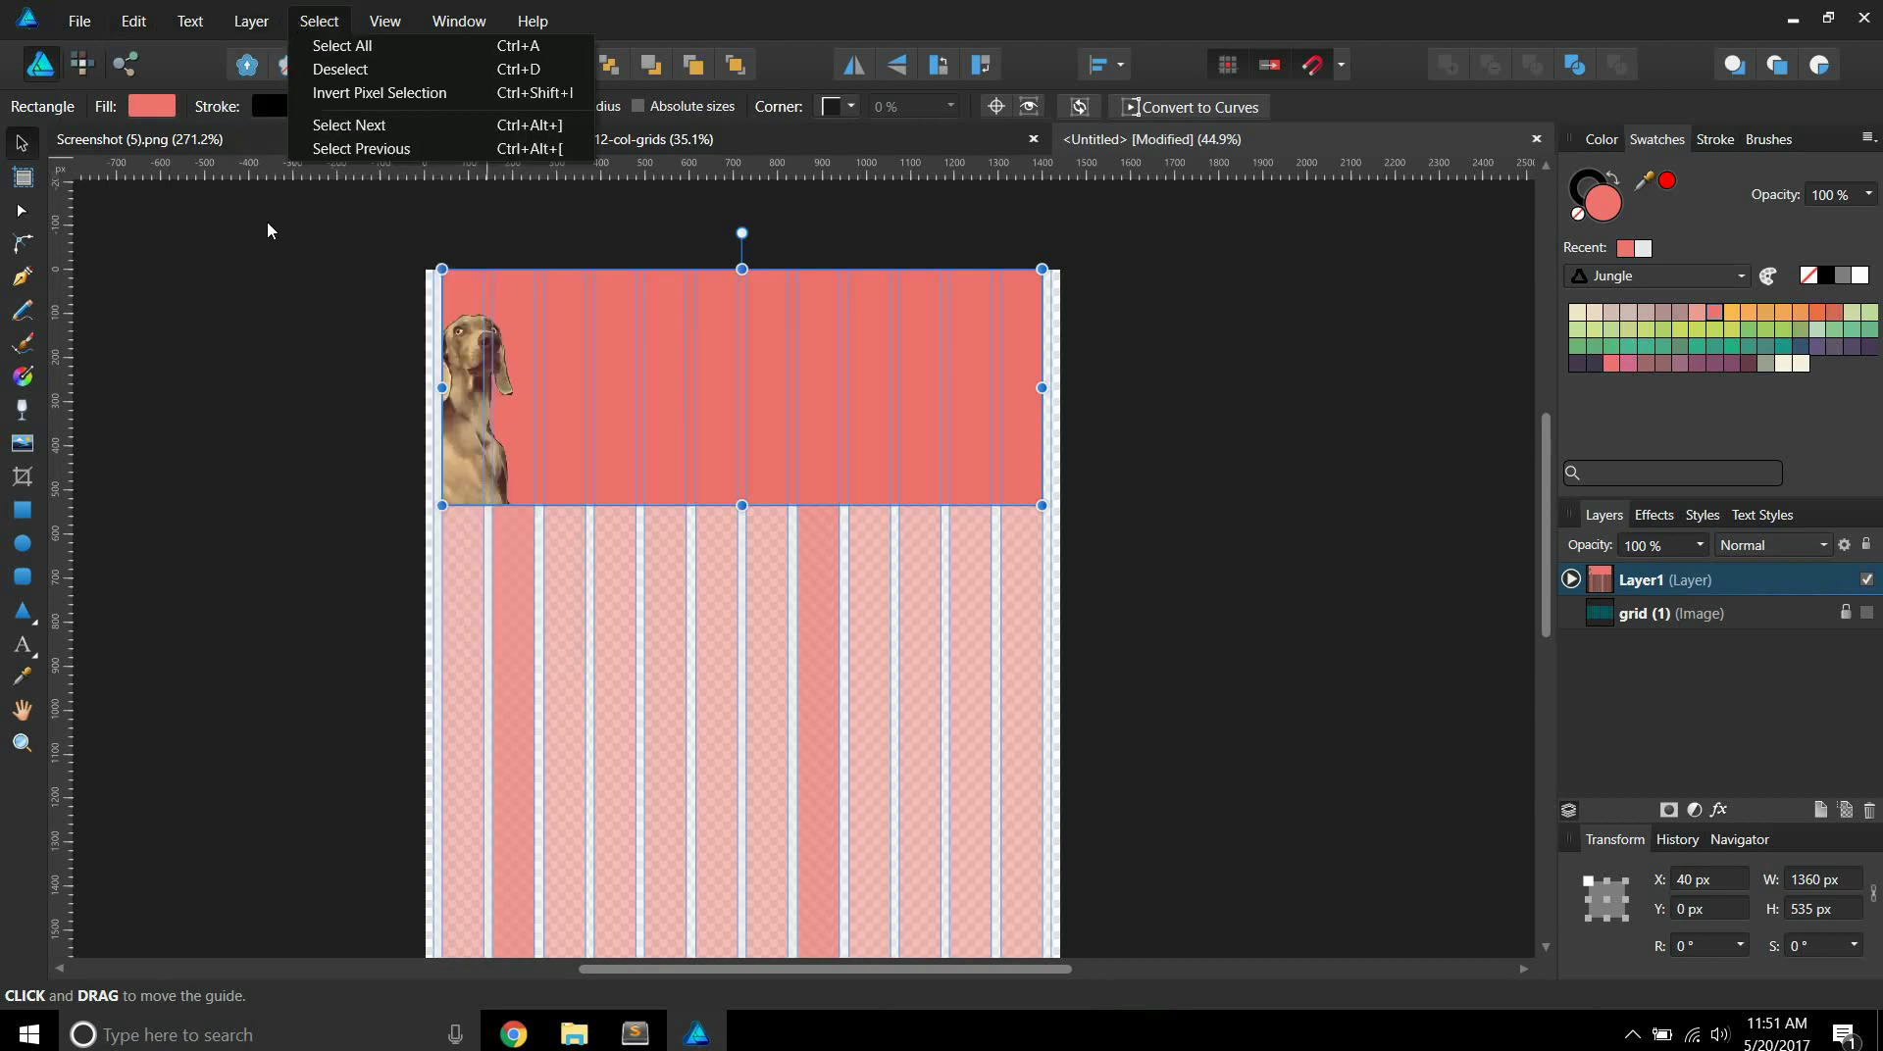
click(289, 68)
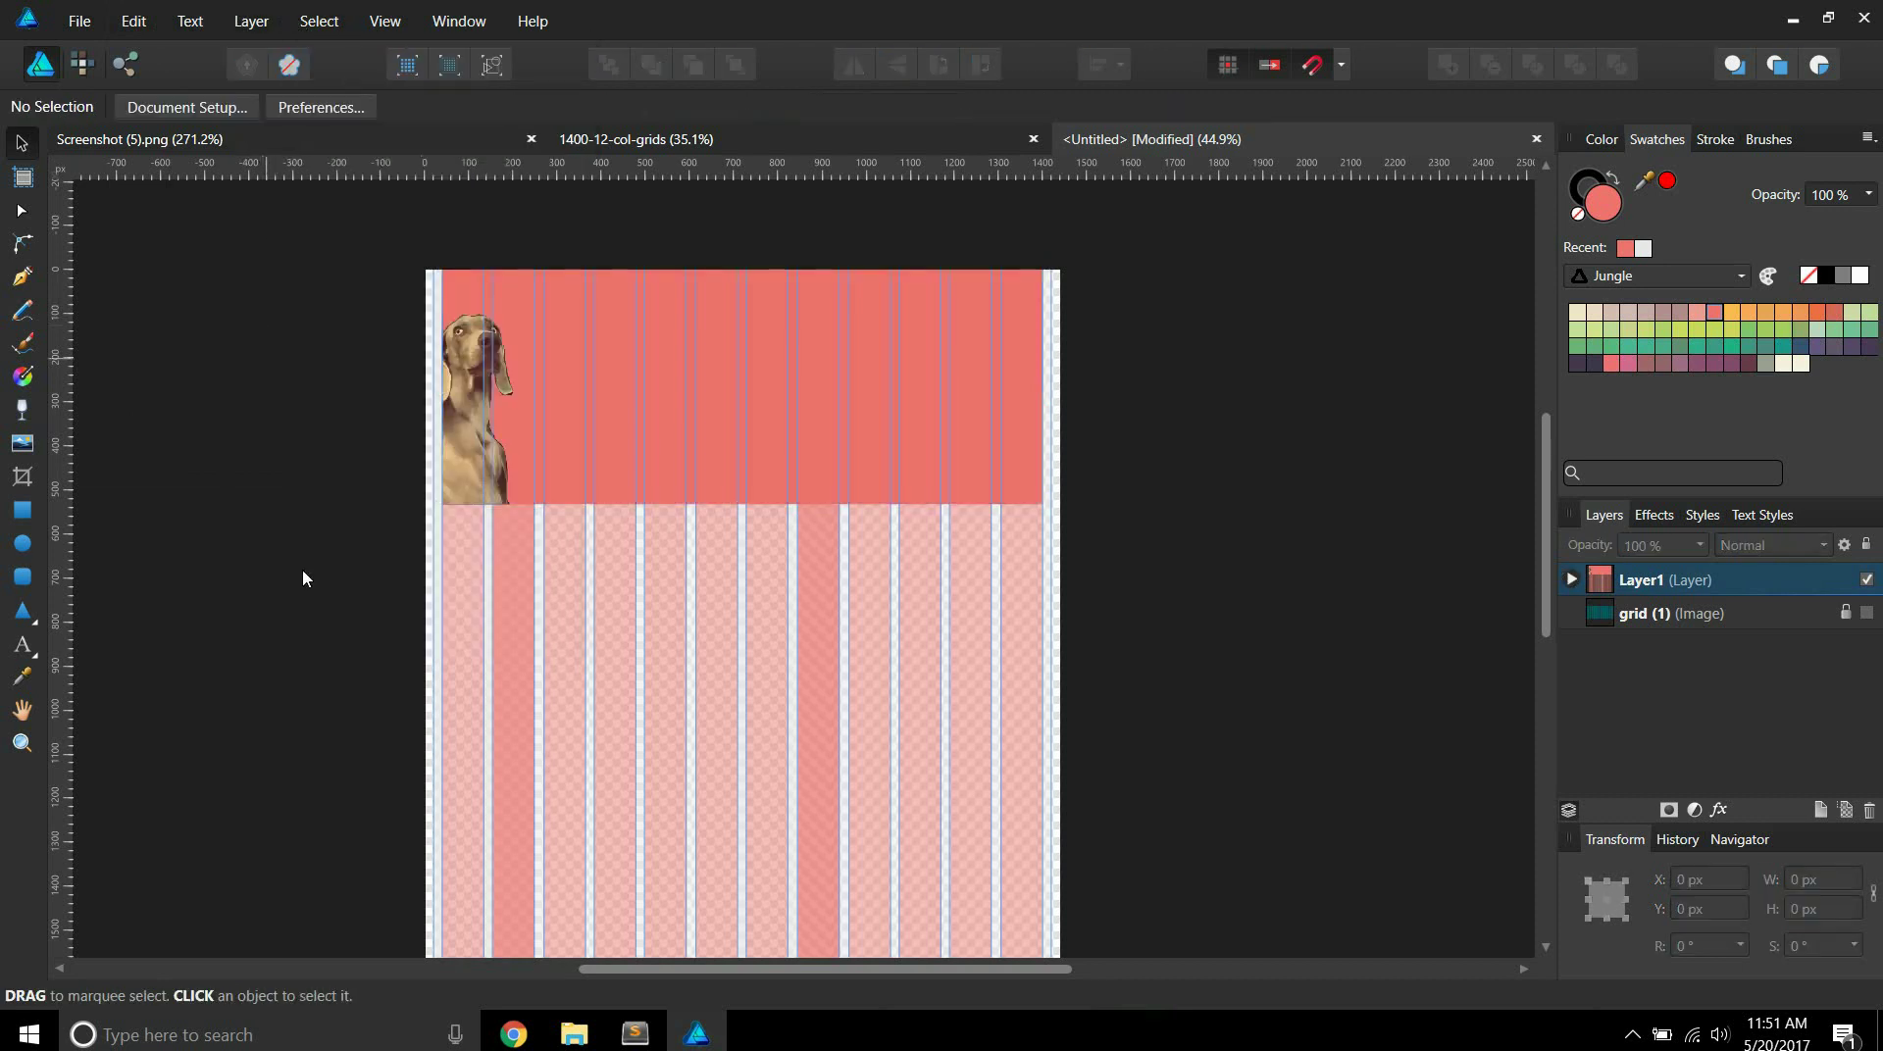
Switch to Chrome and view the YouTube tutorials on tracing a character and on creating a web page grid, dismissing the download bar.
click(514, 1036)
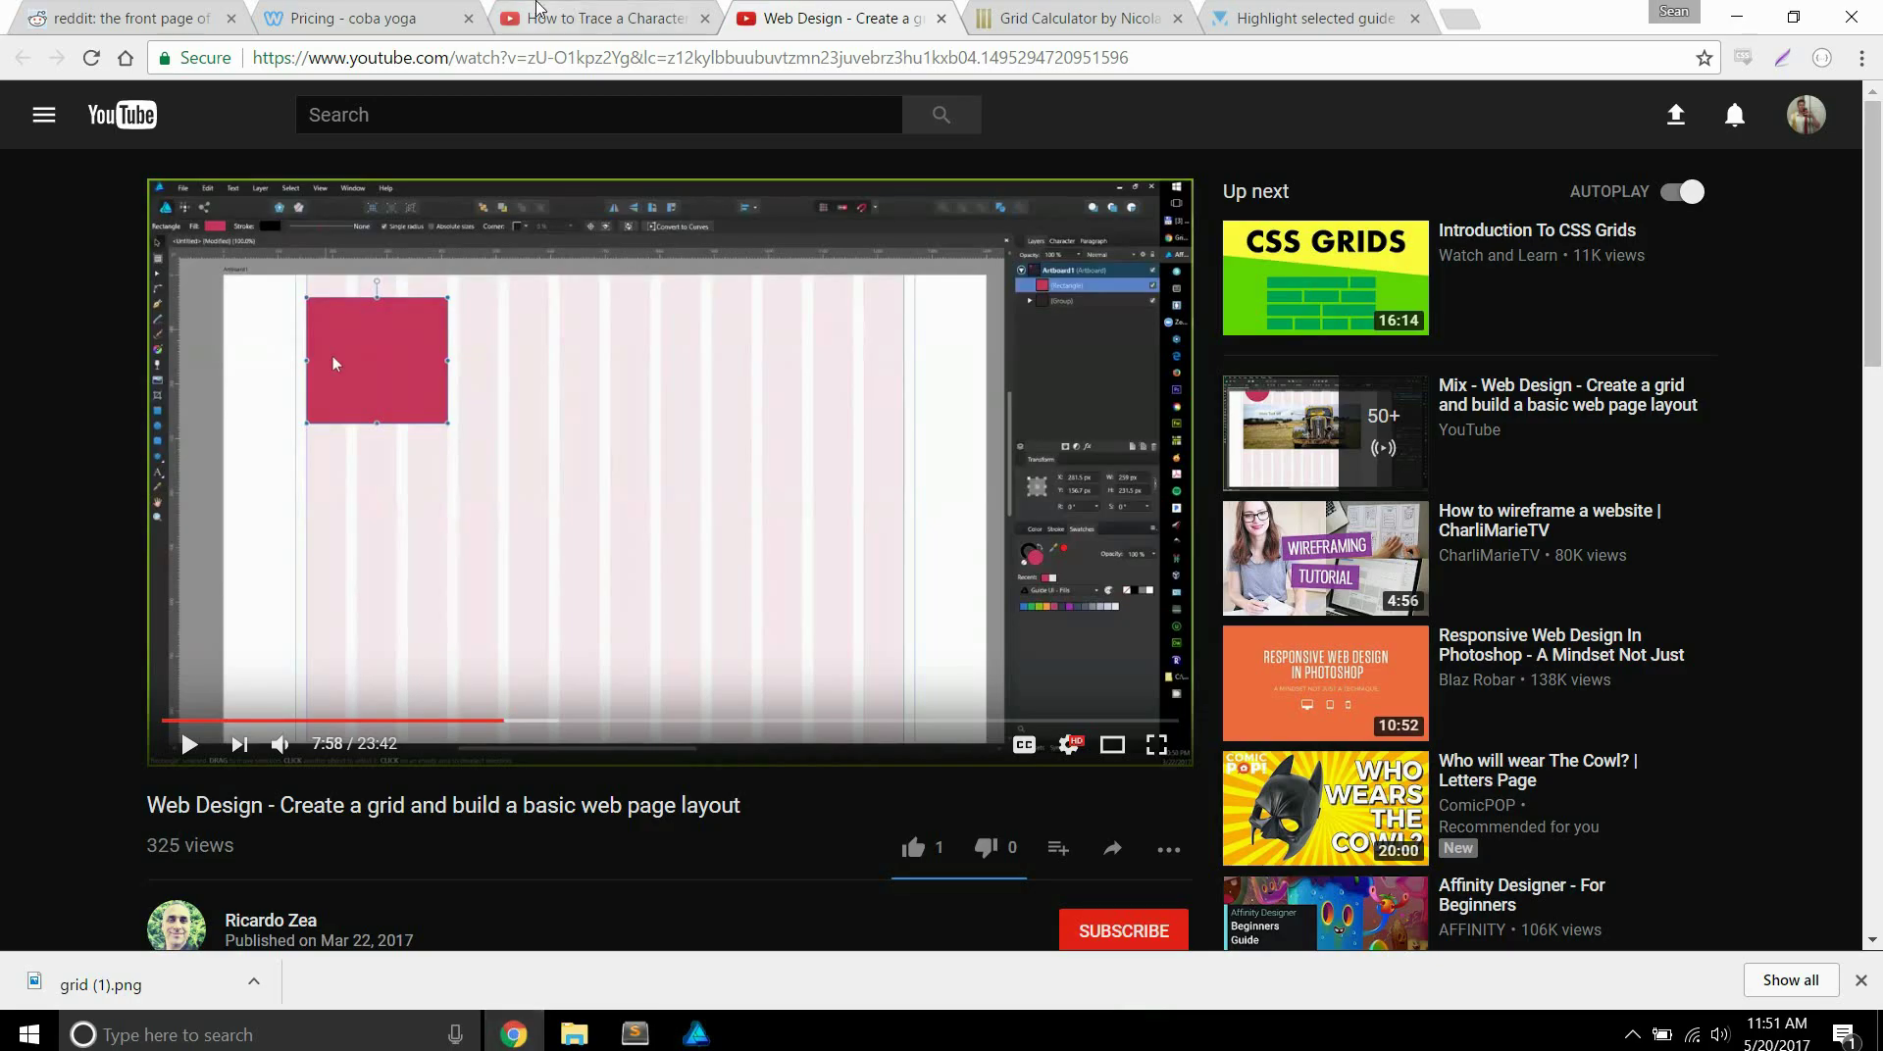
click(603, 15)
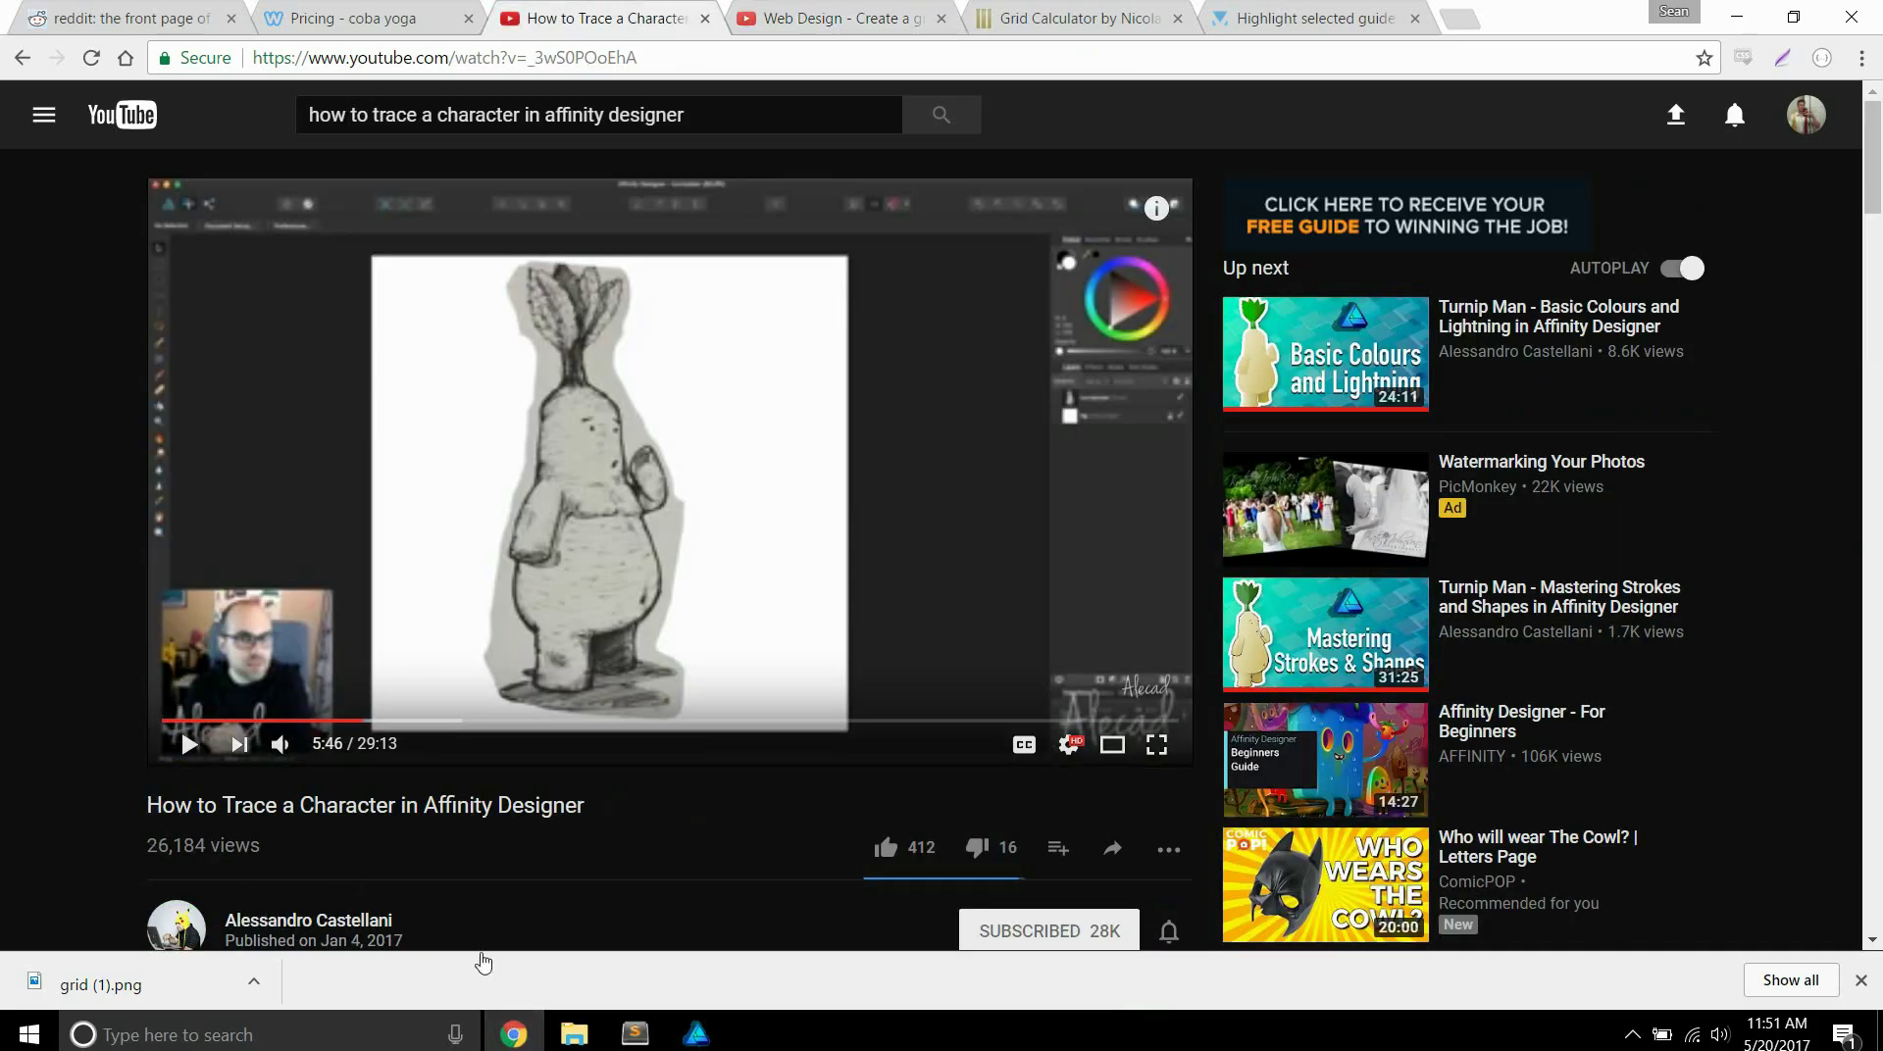
click(1860, 979)
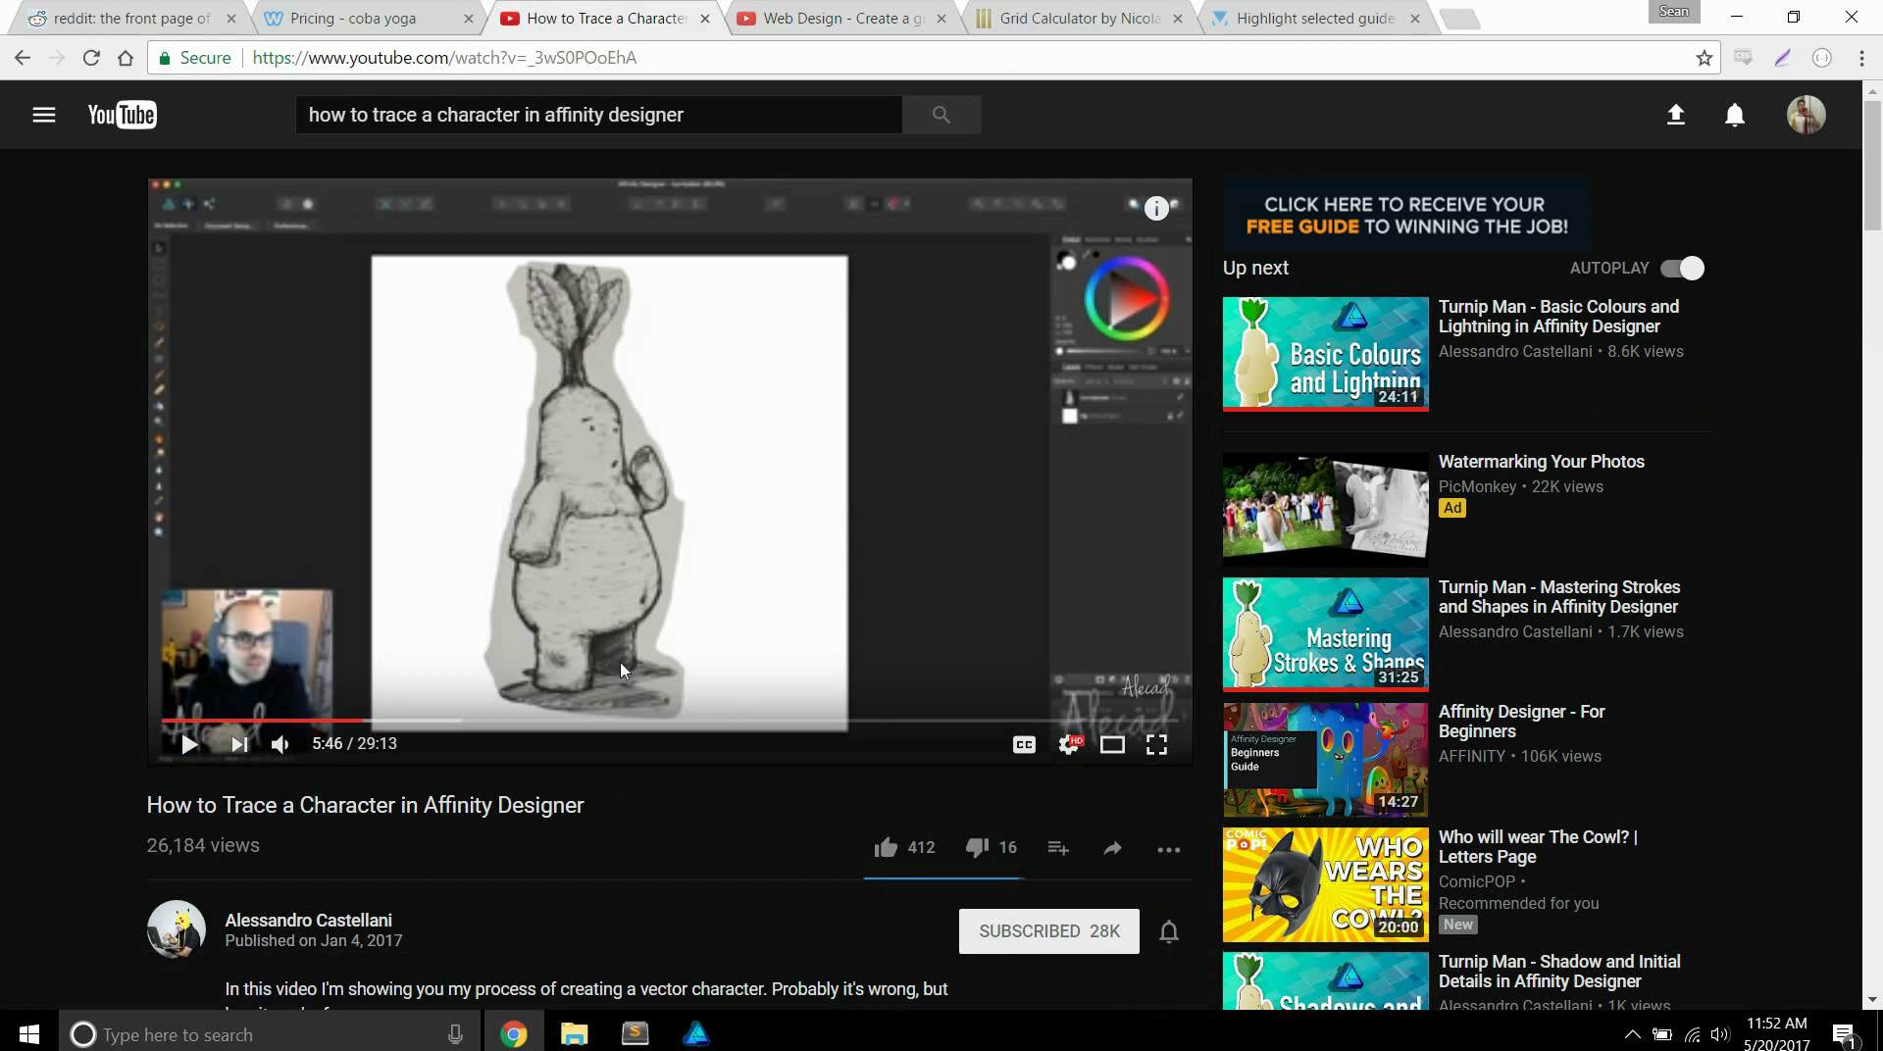
click(793, 12)
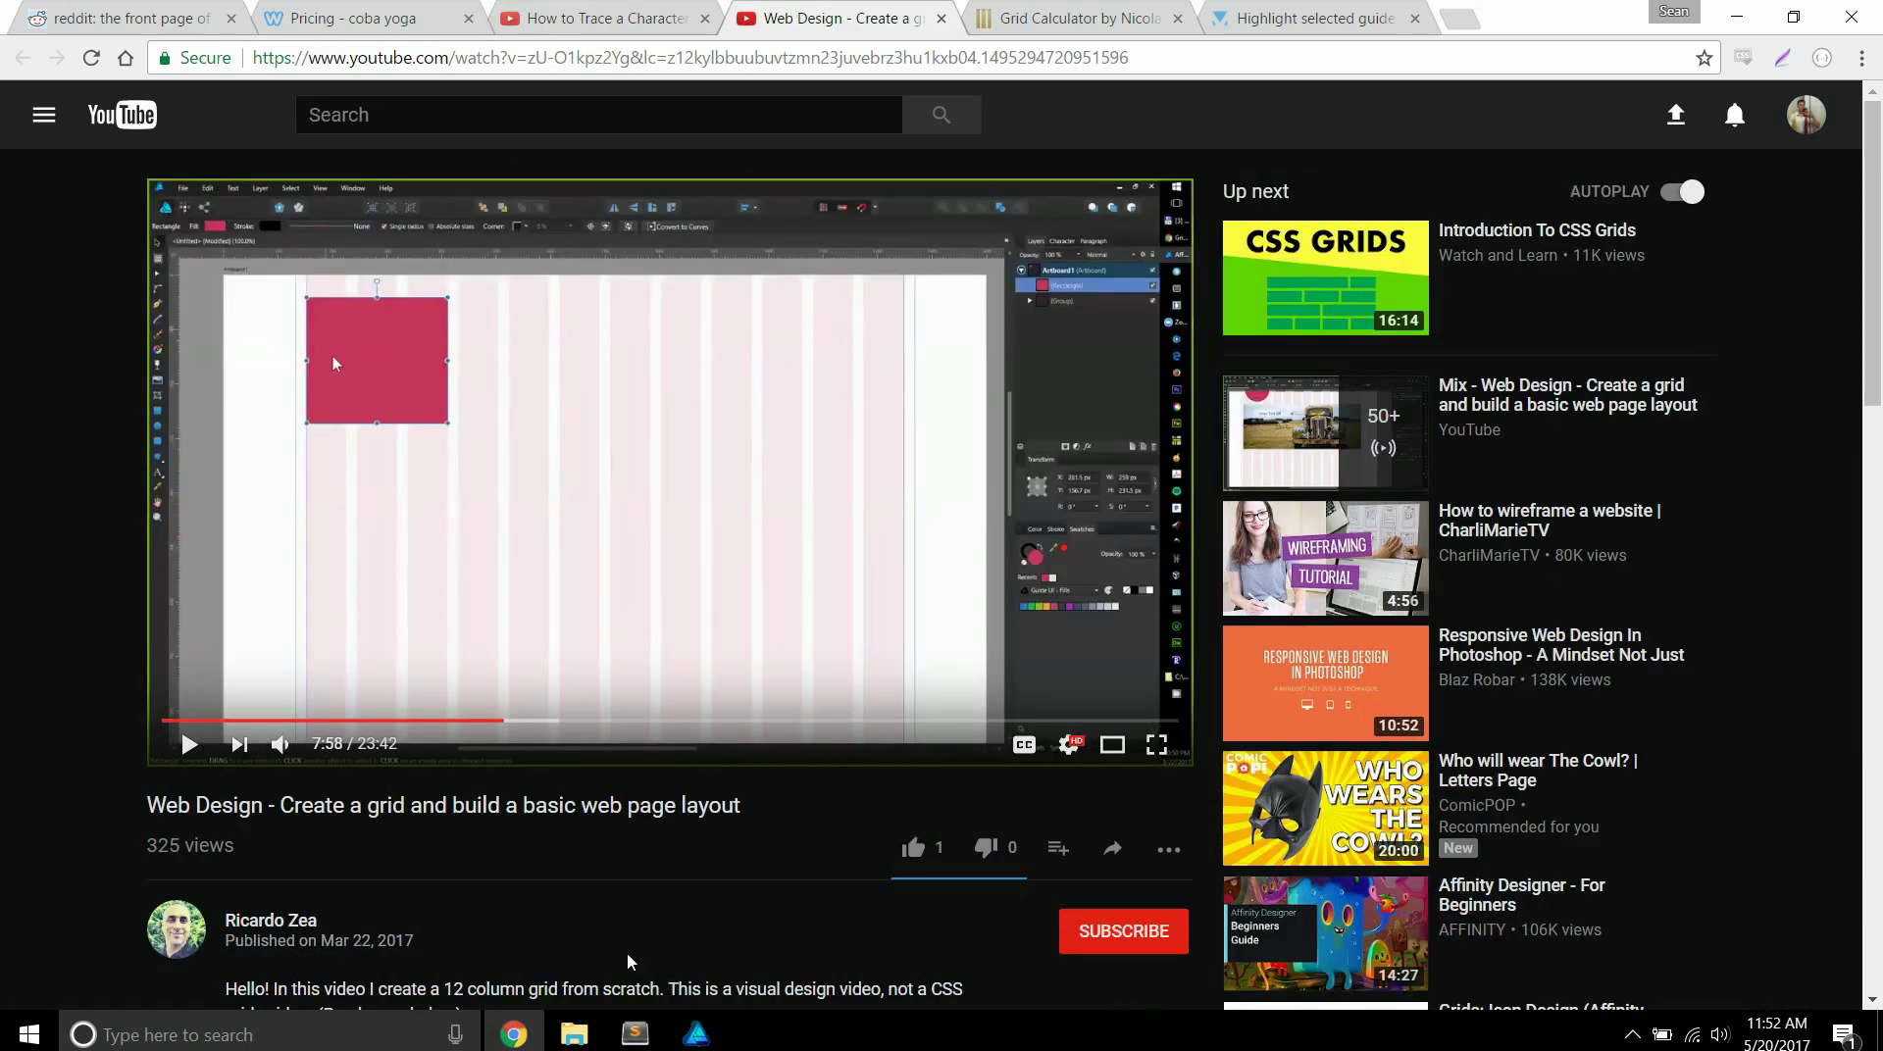